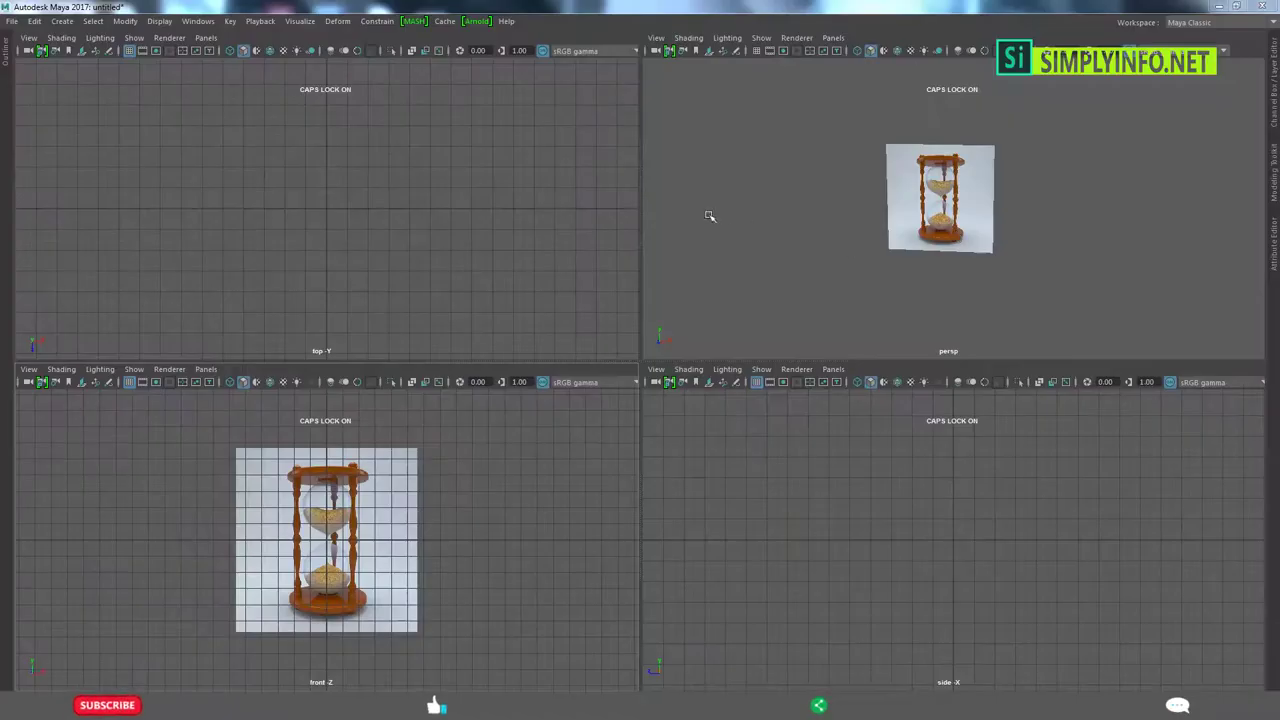
- Select the hourglass reference image plane in the viewport
{"action": "left_click", "coordinate": [960, 237]}
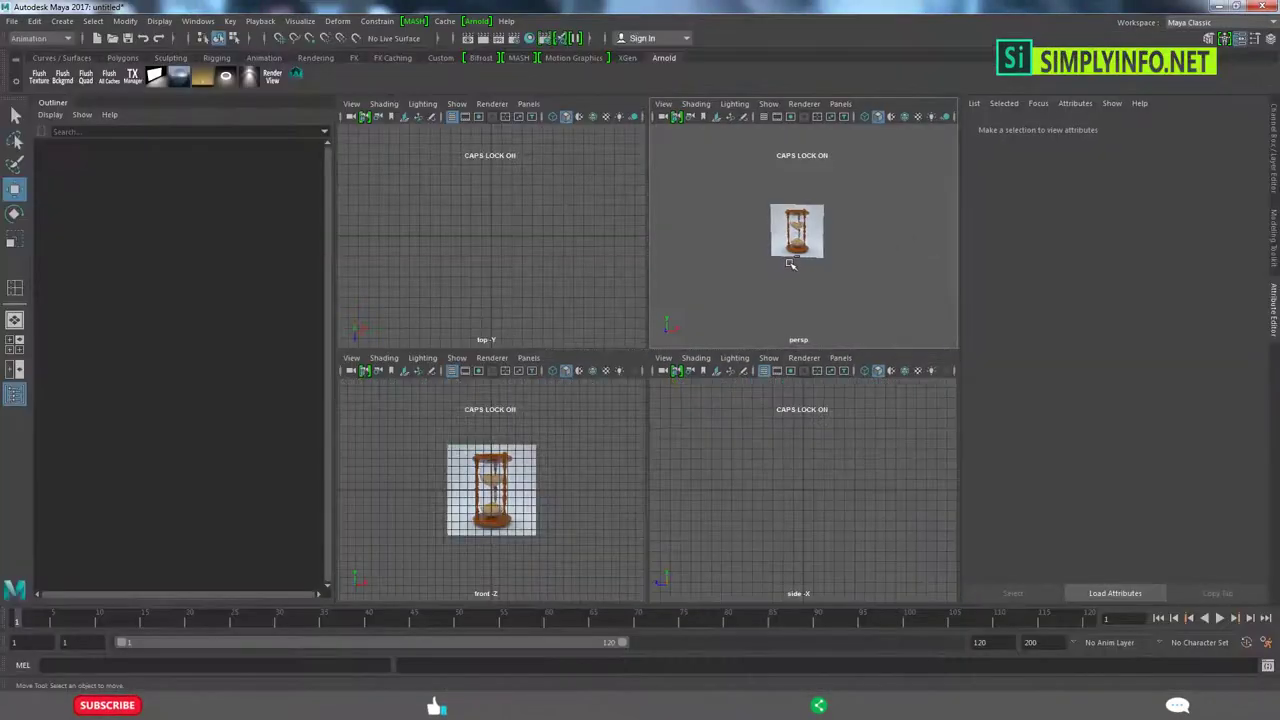
- Maximize the perspective view, frame the reference image, and bring up the Polygons shelf
{"action": "key", "text": "space"}
{"action": "scroll", "coordinate": [736, 290], "scroll_direction": "up", "scroll_amount": 3}
{"action": "scroll", "coordinate": [736, 292], "scroll_direction": "up", "scroll_amount": 5}
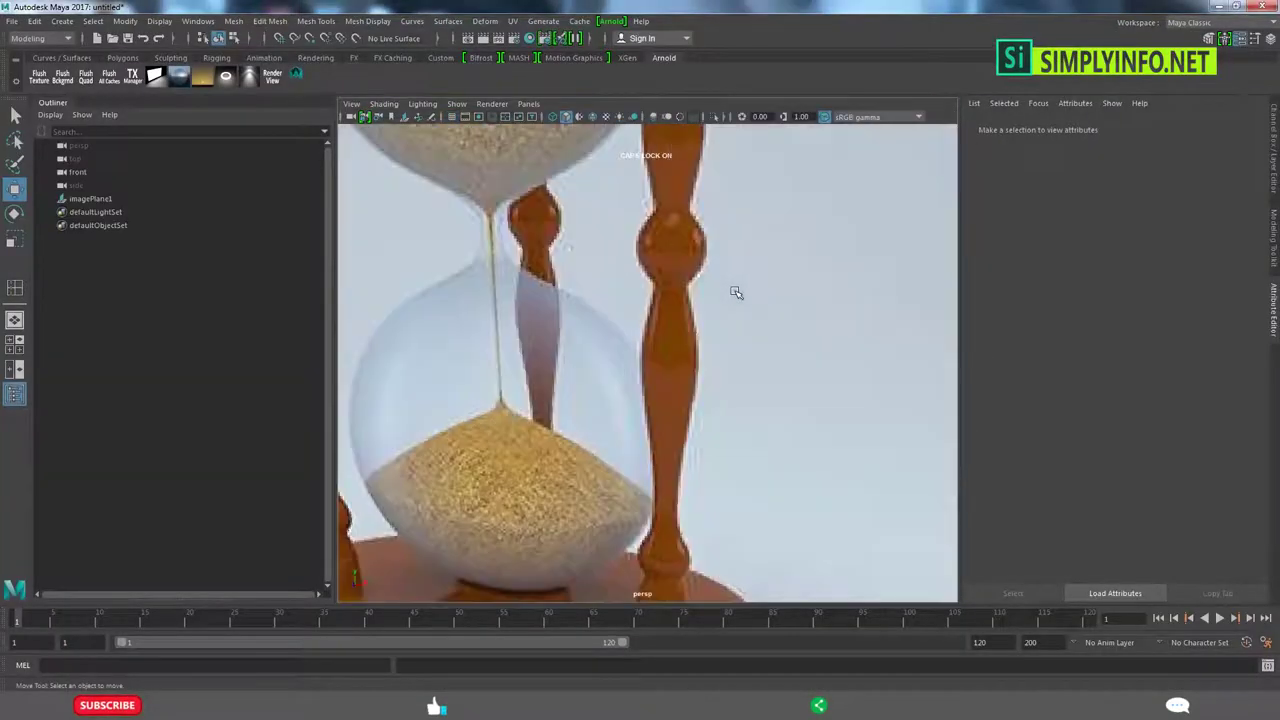
{"action": "scroll", "coordinate": [736, 292], "scroll_direction": "down", "scroll_amount": 5}
{"action": "scroll", "coordinate": [700, 298], "scroll_direction": "down", "scroll_amount": 5}
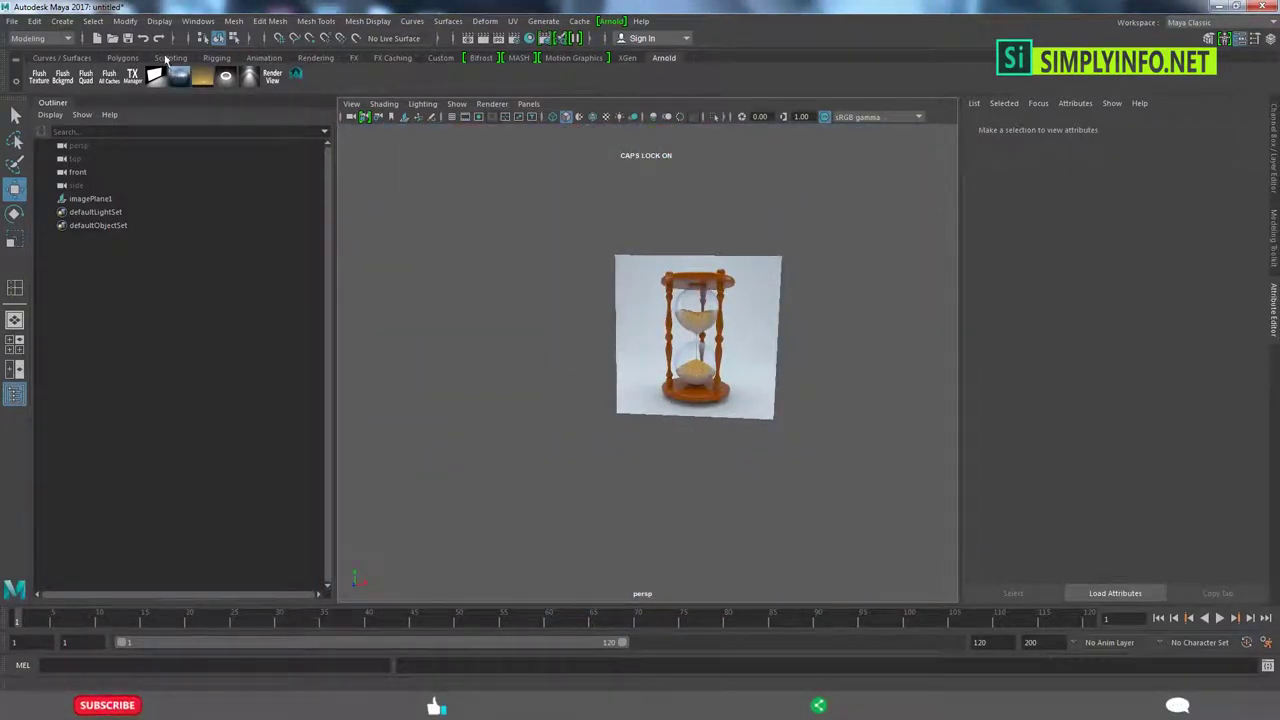
{"action": "left_click", "coordinate": [124, 58]}
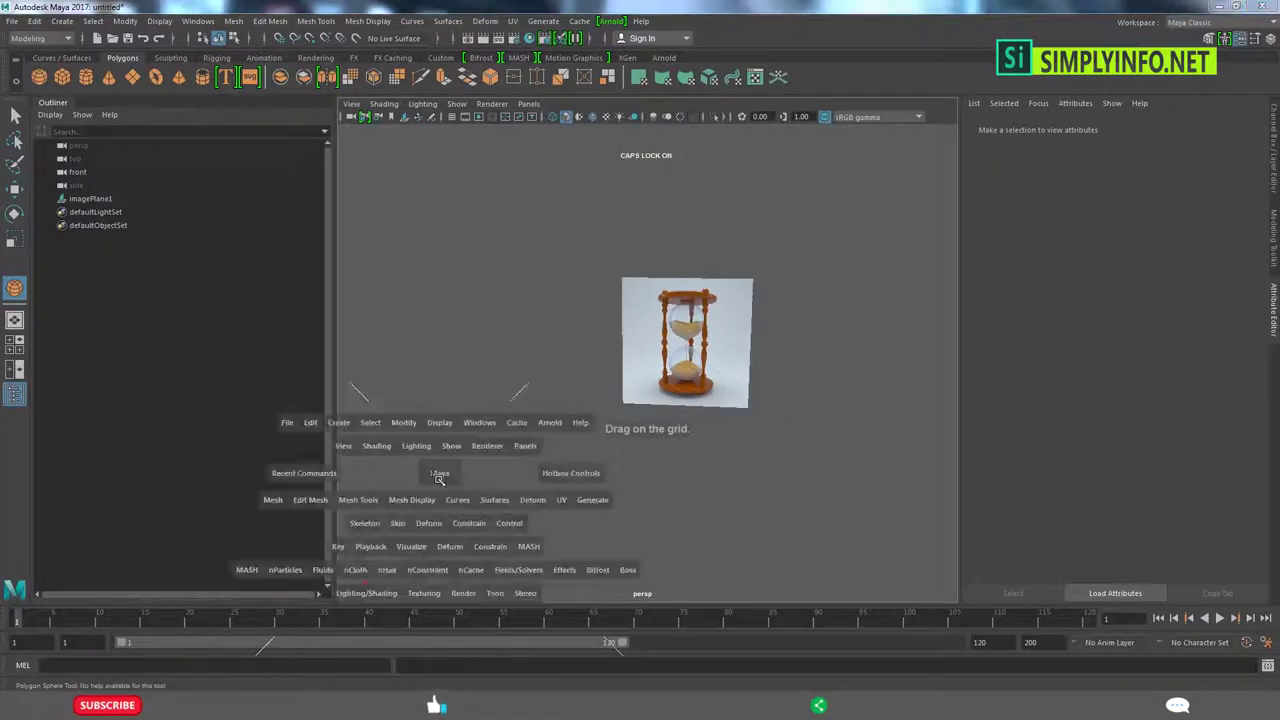
- In the front view, create a polygon sphere over the lower bulb with Rotate X 90
{"action": "left_click_drag", "start_coordinate": [443, 400], "coordinate": [445, 480]}
{"action": "key", "text": "f"}
{"action": "left_click_drag", "start_coordinate": [647, 425], "coordinate": [700, 497]}
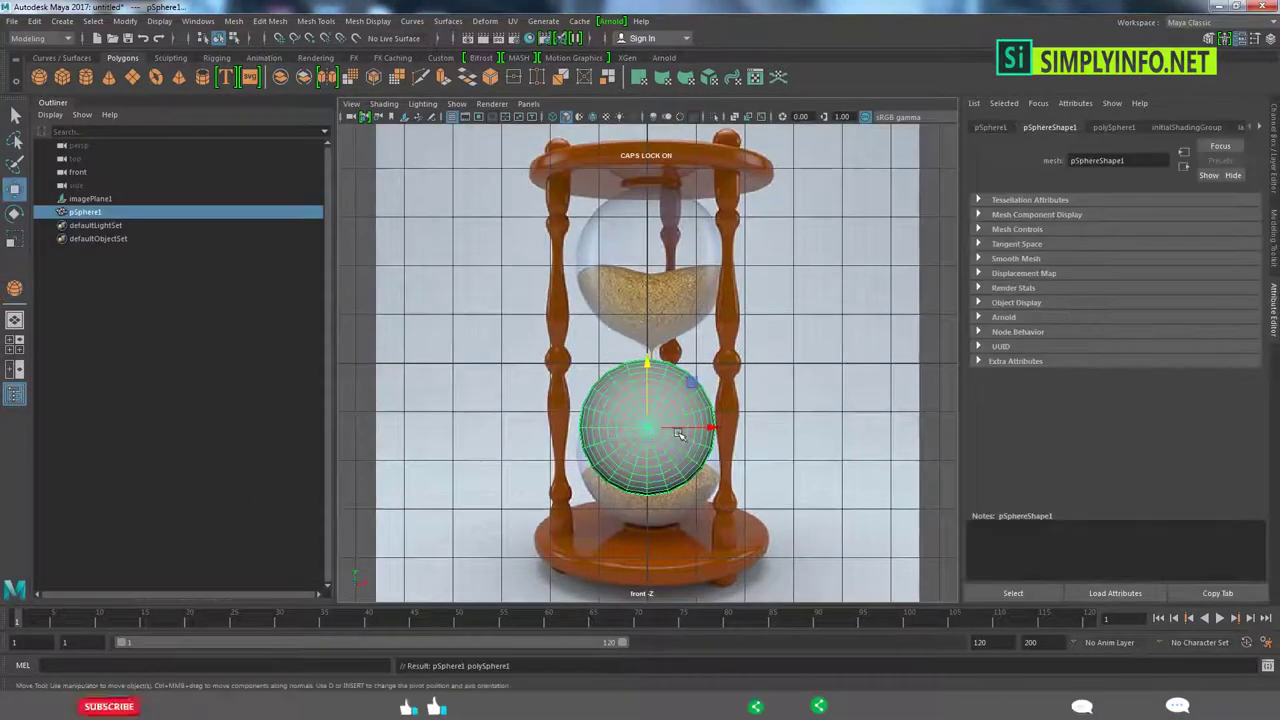
{"action": "left_click", "coordinate": [1225, 159]}
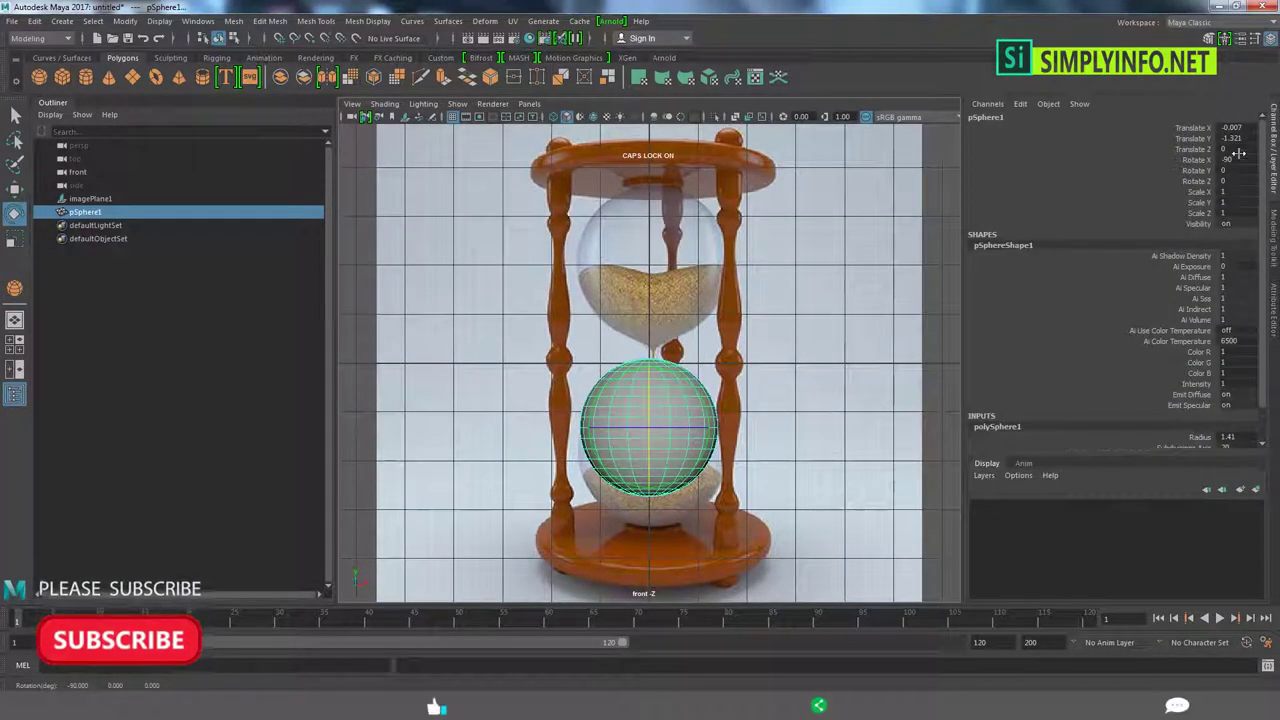
{"action": "type", "text": "90"}
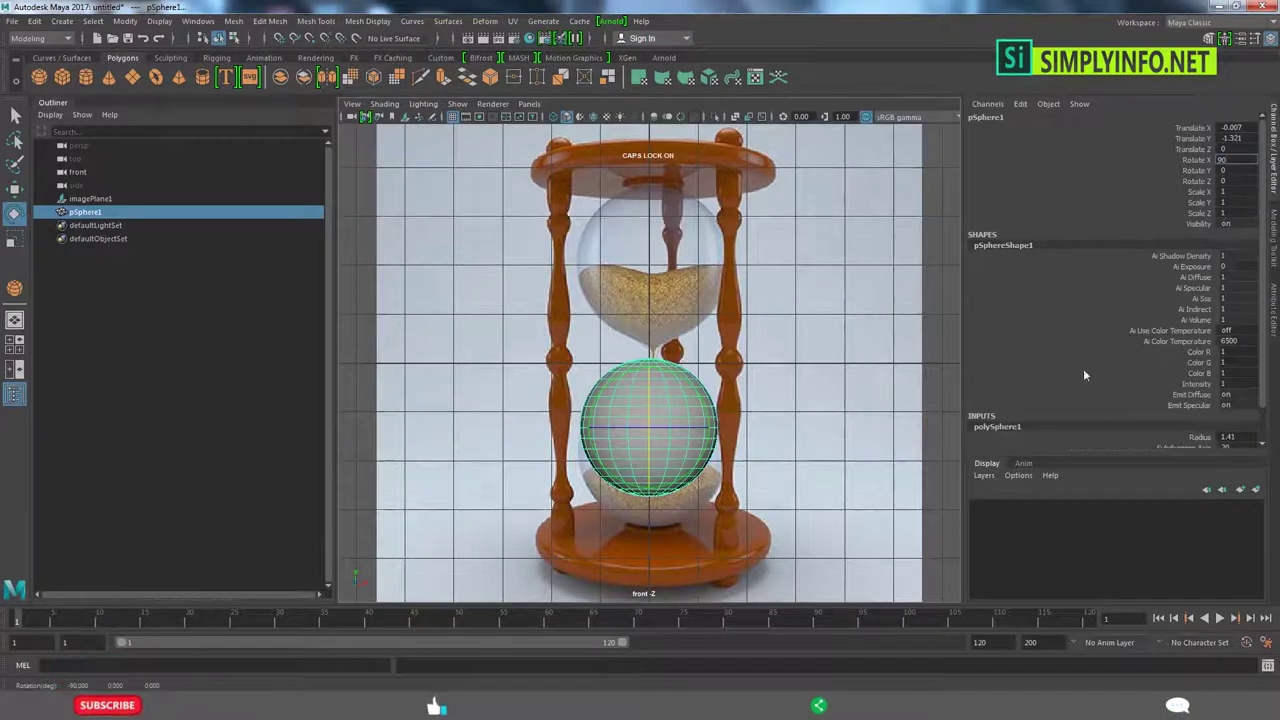
- Enlarge the sphere's radius and move it down into the lower bulb
{"action": "left_click", "coordinate": [1199, 401]}
{"action": "left_click", "coordinate": [1186, 412]}
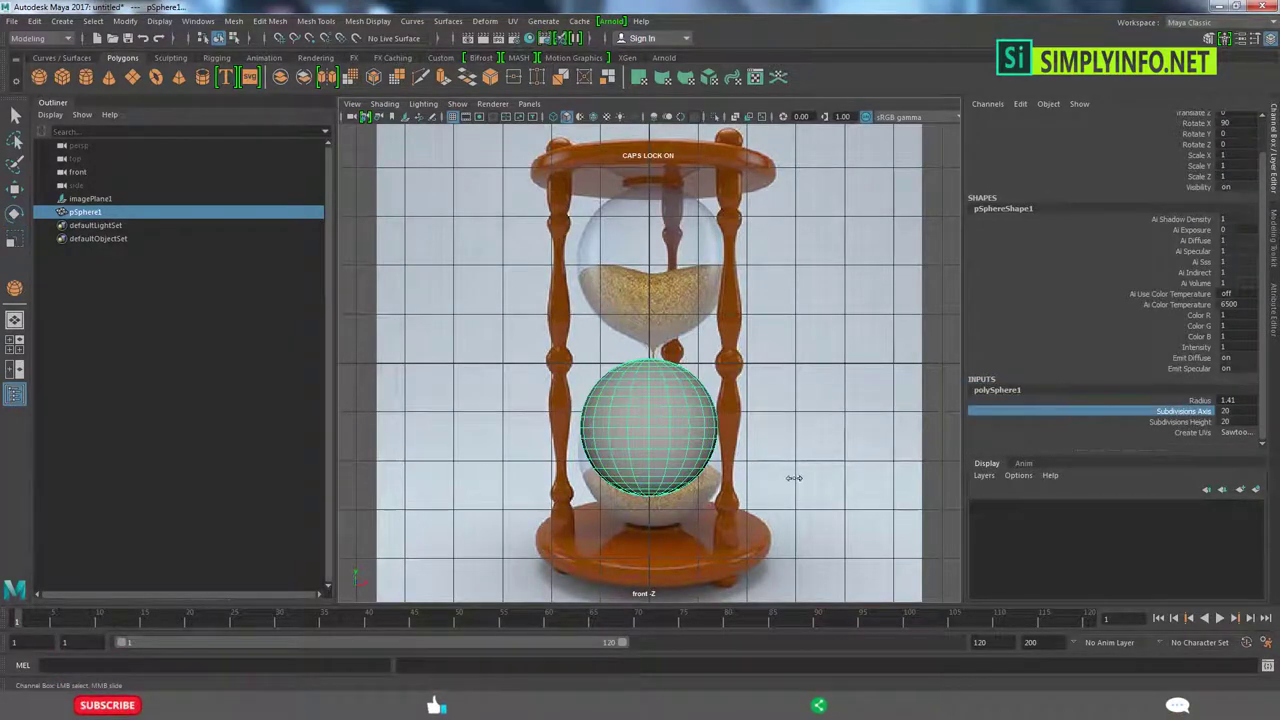
{"action": "middle_click_drag", "start_coordinate": [797, 505], "coordinate": [786, 505]}
{"action": "key", "text": "w"}
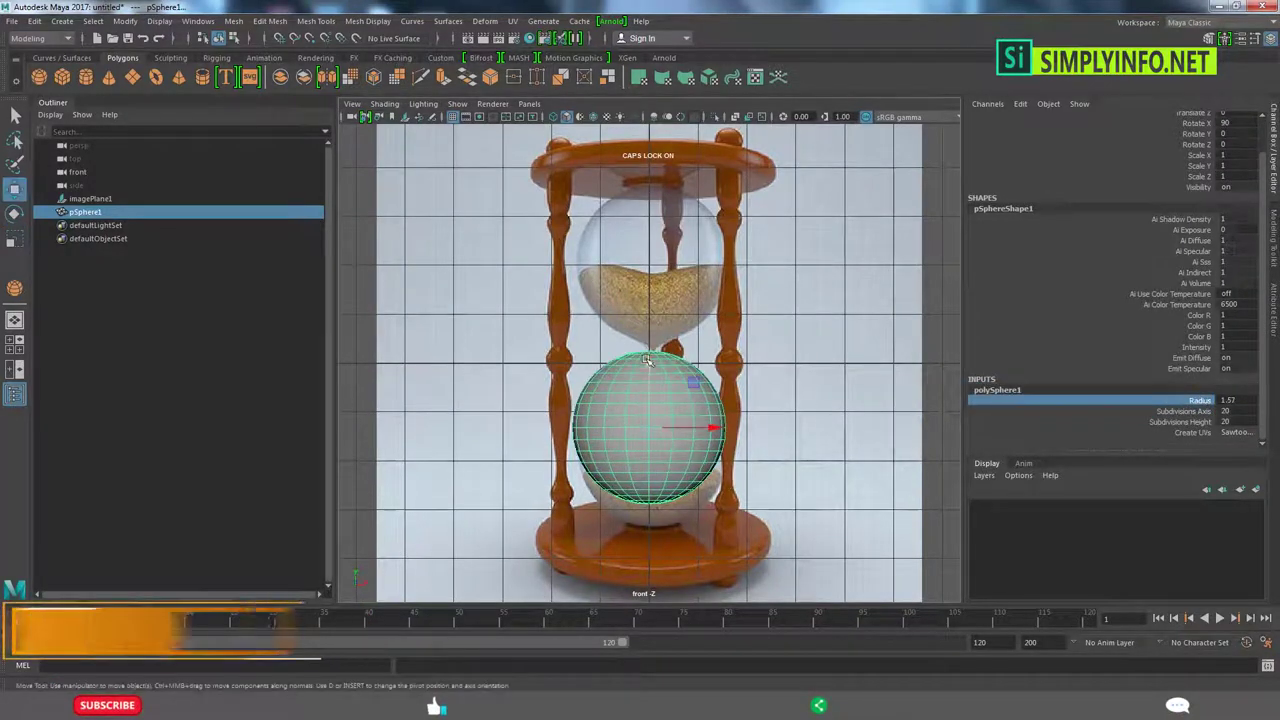
{"action": "middle_click_drag", "start_coordinate": [713, 426], "coordinate": [713, 447]}
{"action": "left_click_drag", "start_coordinate": [713, 447], "coordinate": [720, 449]}
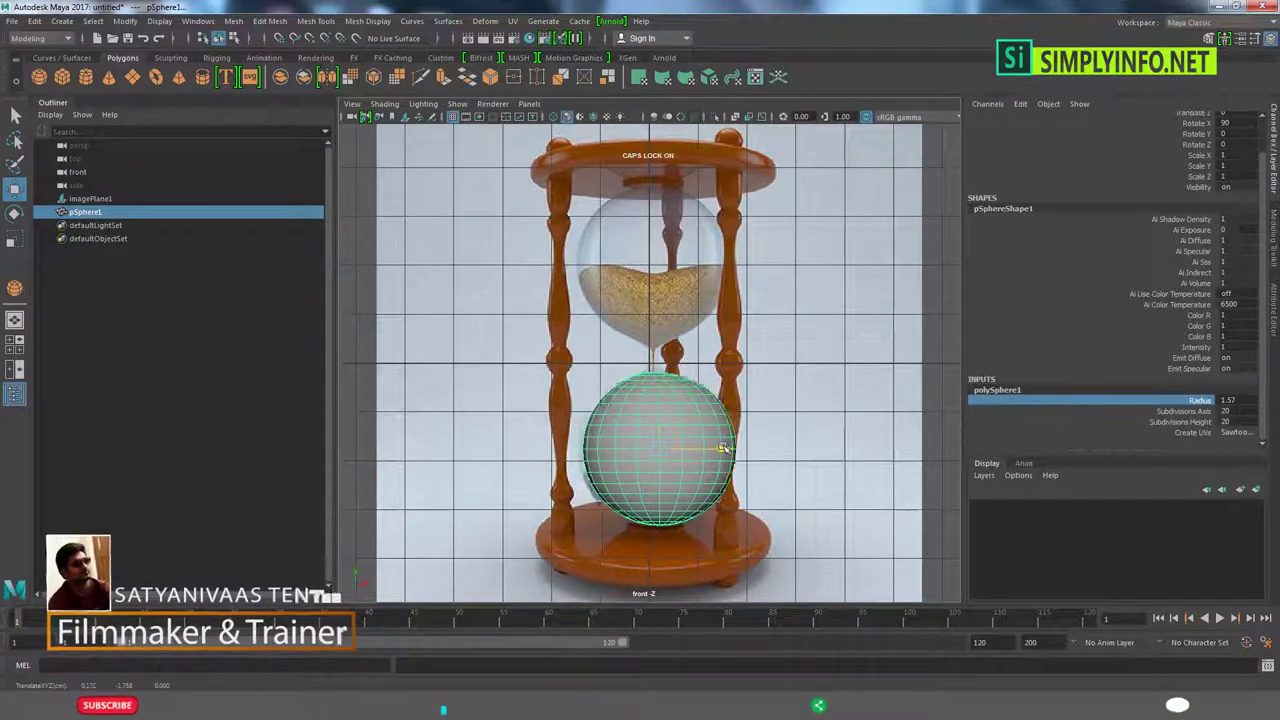
- Set the sphere's radius to 1.5, fine-tune its position, and scale Z to 1.045
{"action": "left_click", "coordinate": [735, 118]}
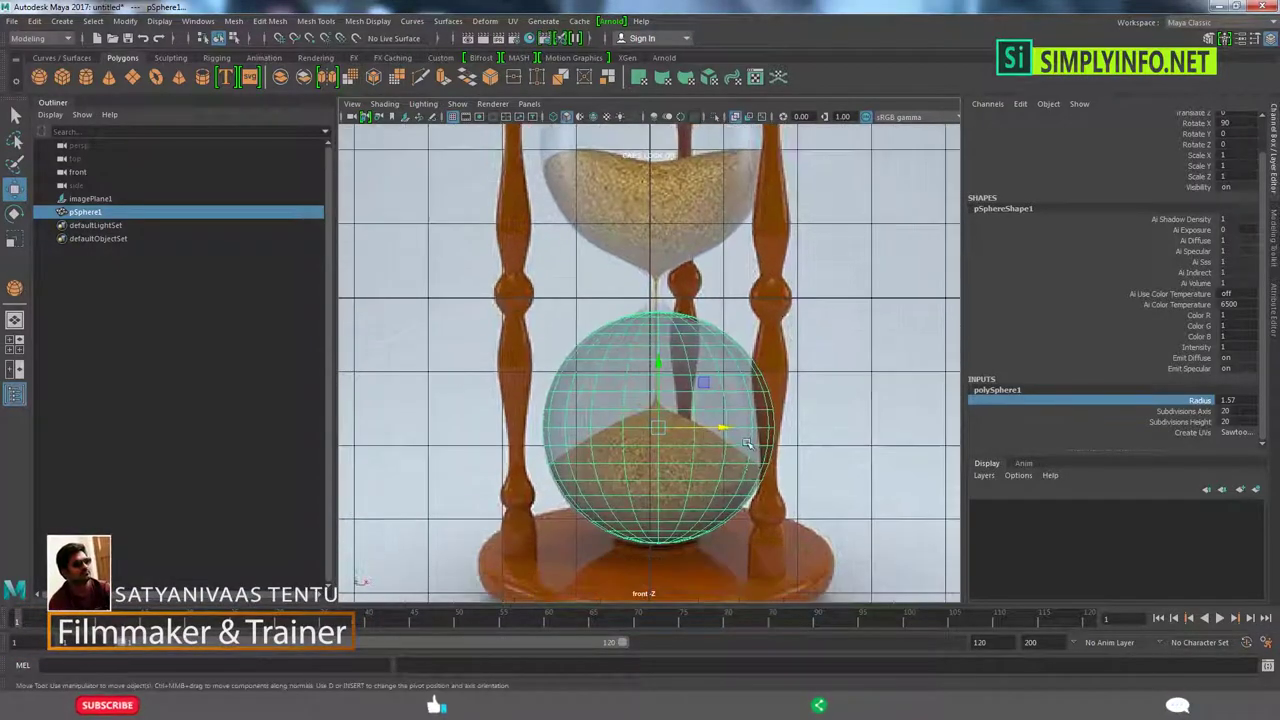
{"action": "middle_click_drag", "start_coordinate": [950, 490], "coordinate": [912, 490]}
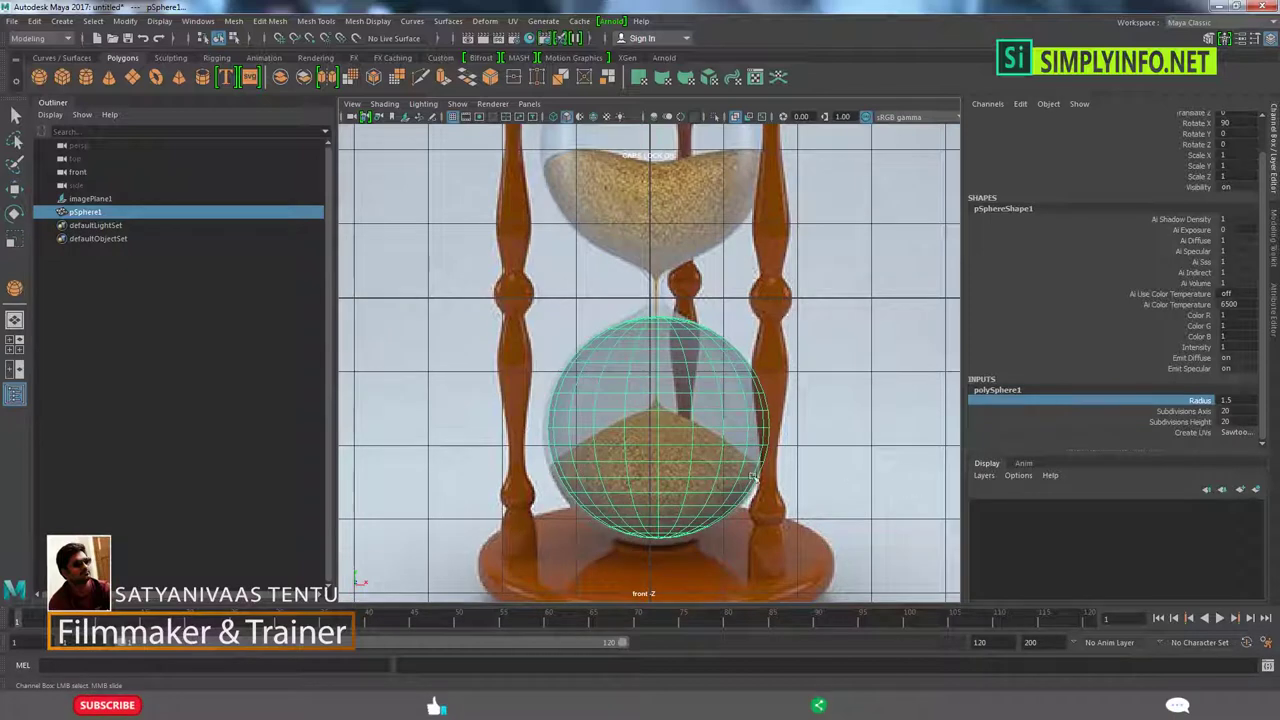
{"action": "left_click_drag", "start_coordinate": [728, 440], "coordinate": [723, 440]}
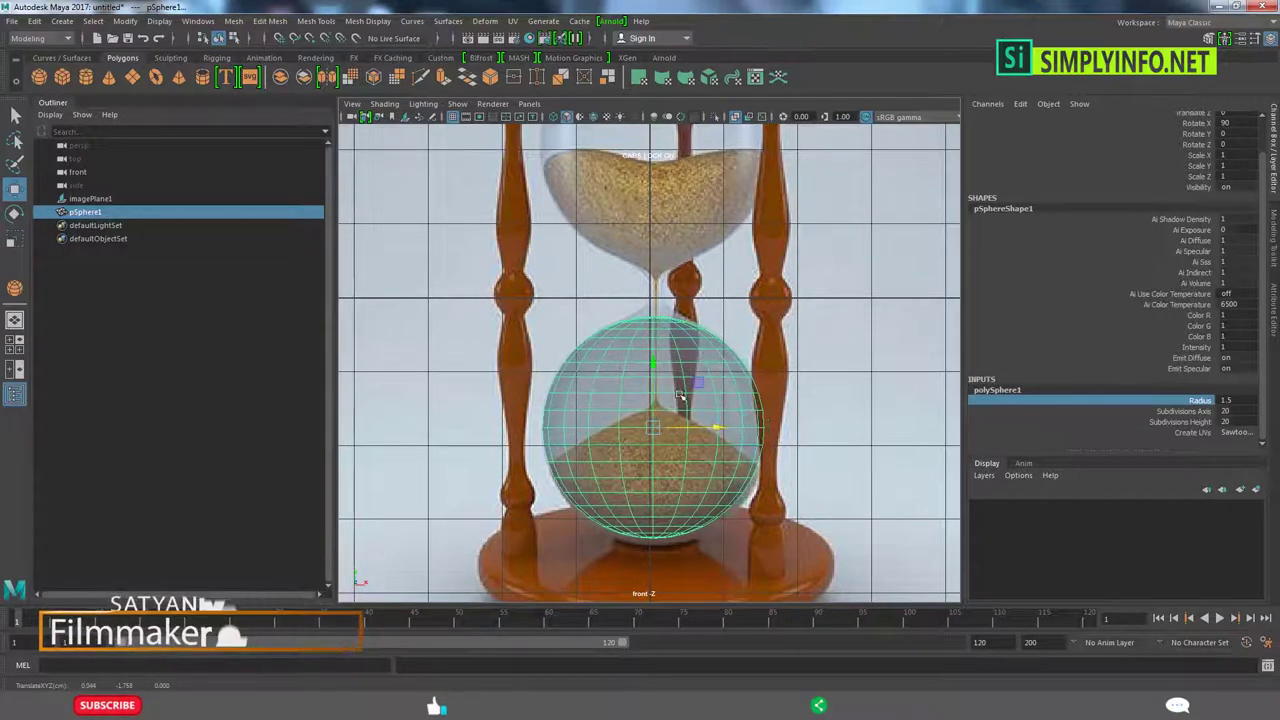
{"action": "left_click_drag", "start_coordinate": [655, 366], "coordinate": [655, 369]}
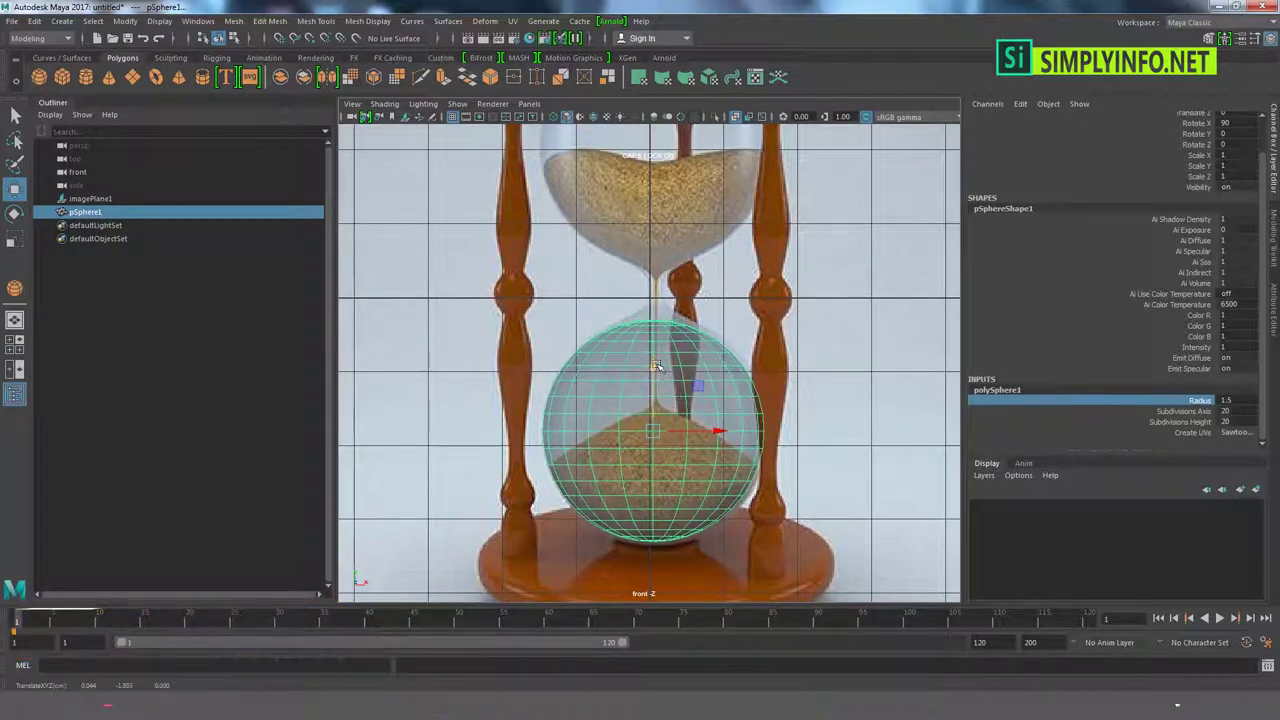
{"action": "left_click_drag", "start_coordinate": [652, 490], "coordinate": [654, 497]}
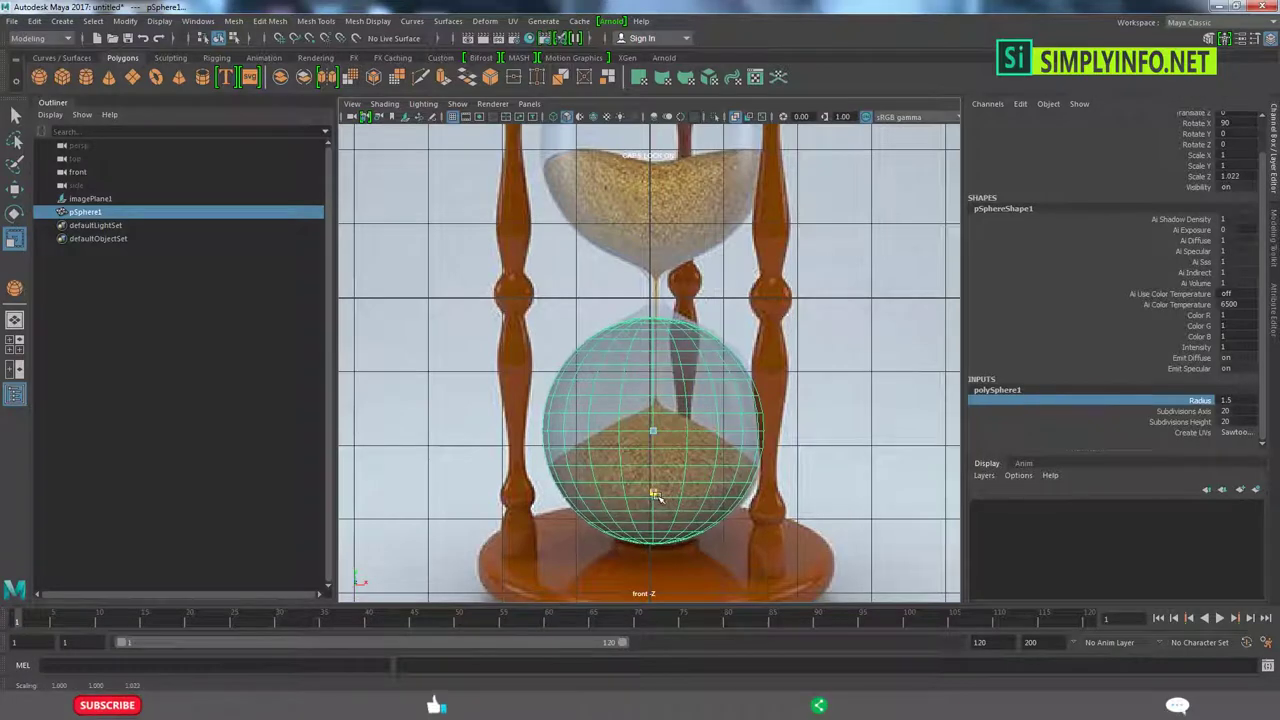
{"action": "scroll", "coordinate": [655, 495], "scroll_direction": "up", "scroll_amount": 1}
{"action": "scroll", "coordinate": [655, 495], "scroll_direction": "up", "scroll_amount": 2}
{"action": "scroll", "coordinate": [660, 490], "scroll_direction": "up", "scroll_amount": 2}
{"action": "scroll", "coordinate": [705, 477], "scroll_direction": "down", "scroll_amount": 8}
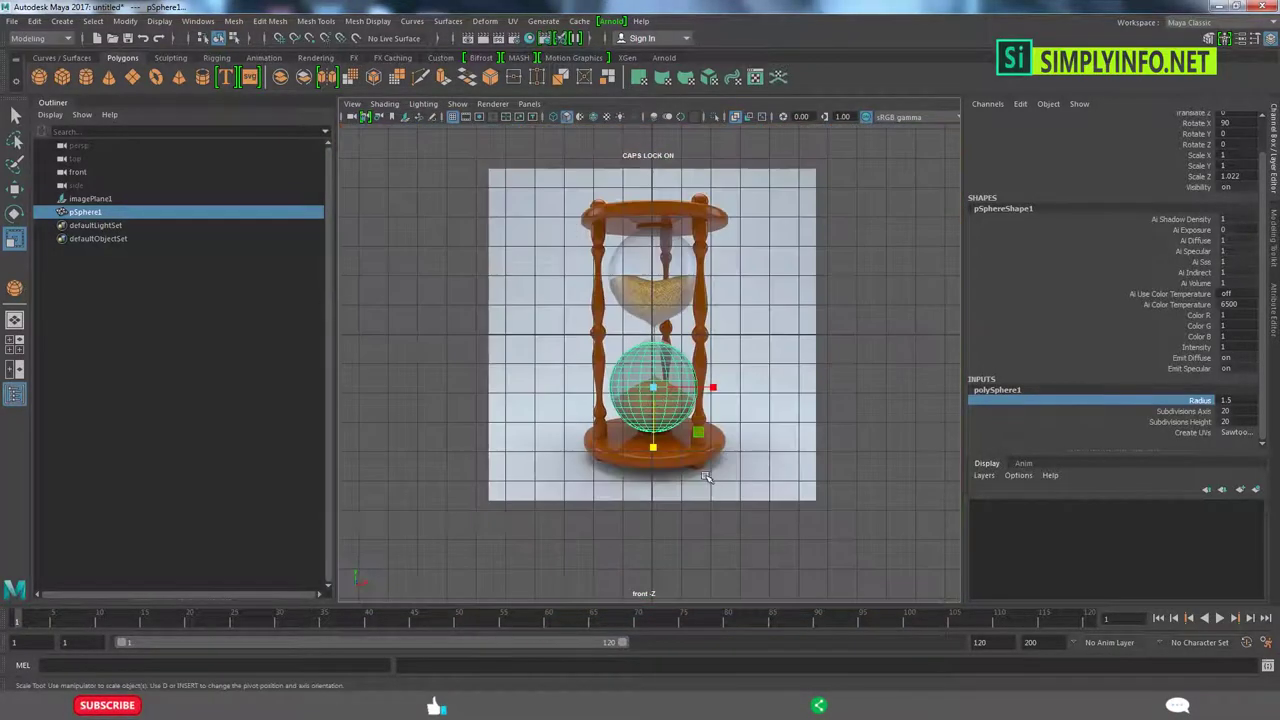
{"action": "scroll", "coordinate": [660, 445], "scroll_direction": "up", "scroll_amount": 2}
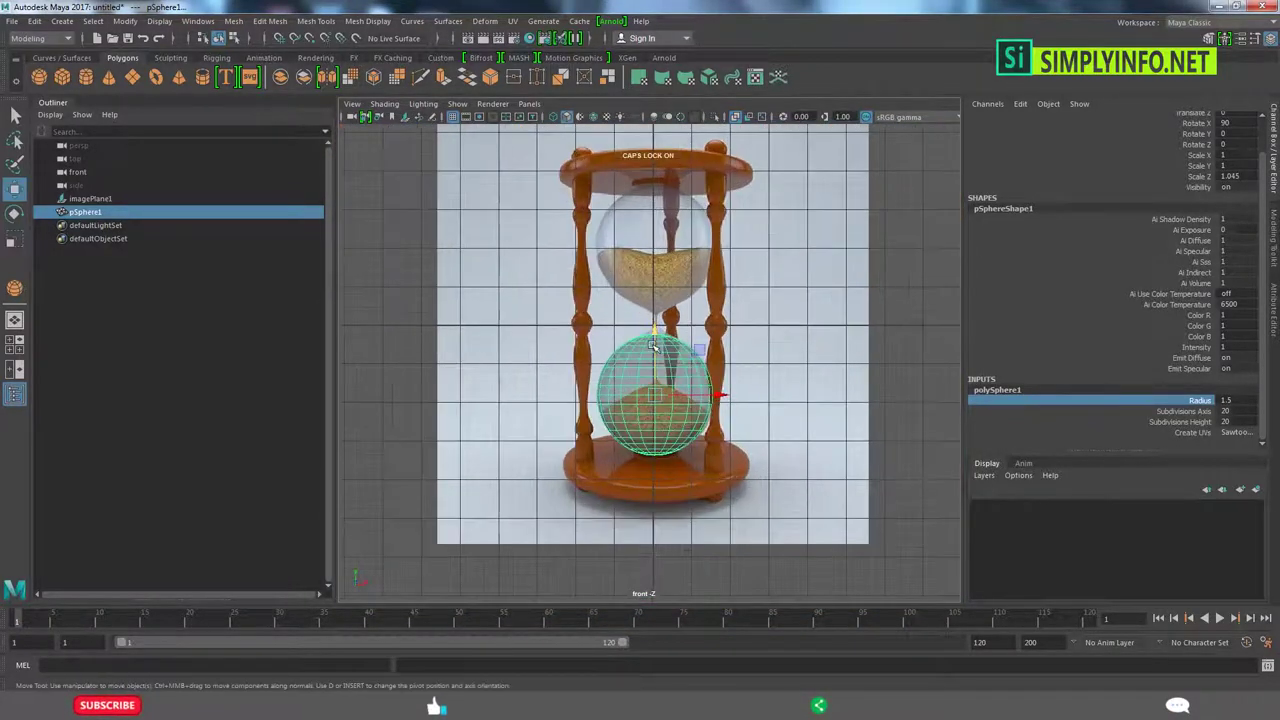
{"action": "scroll", "coordinate": [653, 335], "scroll_direction": "up", "scroll_amount": 3}
- Select the ring of faces at the top of the lower sphere
{"action": "scroll", "coordinate": [660, 360], "scroll_direction": "up", "scroll_amount": 3}
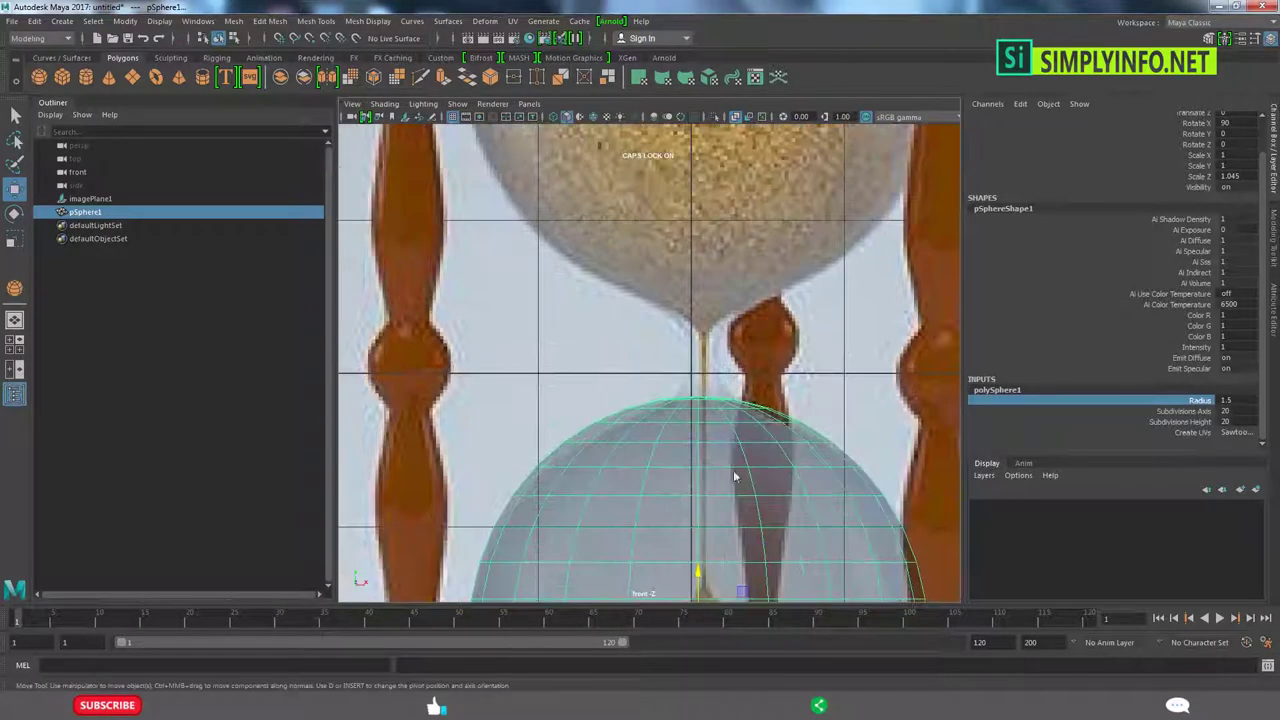
{"action": "key", "text": "F11"}
{"action": "left_click_drag", "start_coordinate": [640, 430], "coordinate": [818, 363]}
{"action": "key", "text": "space"}
{"action": "key", "text": "space"}
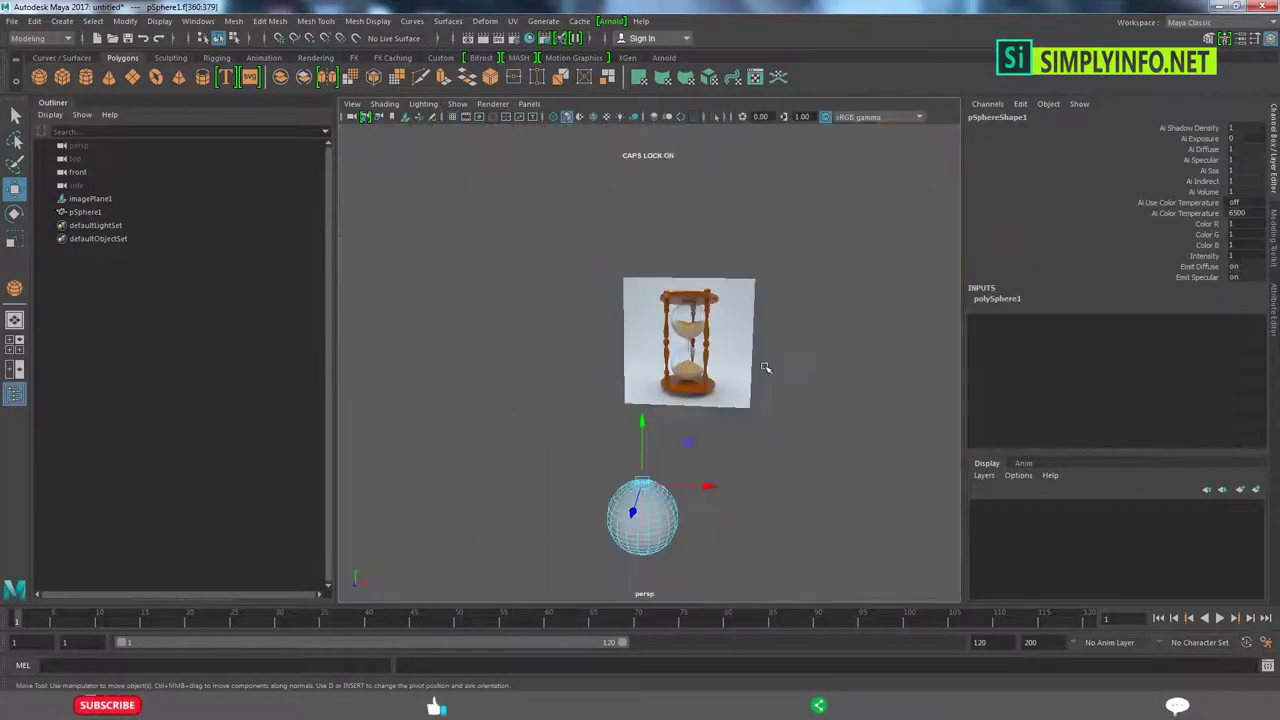
{"action": "key", "text": "f"}
{"action": "left_click_drag", "start_coordinate": [714, 443], "coordinate": [480, 513], "text": "alt"}
{"action": "key", "text": "space"}
{"action": "key", "text": "space"}
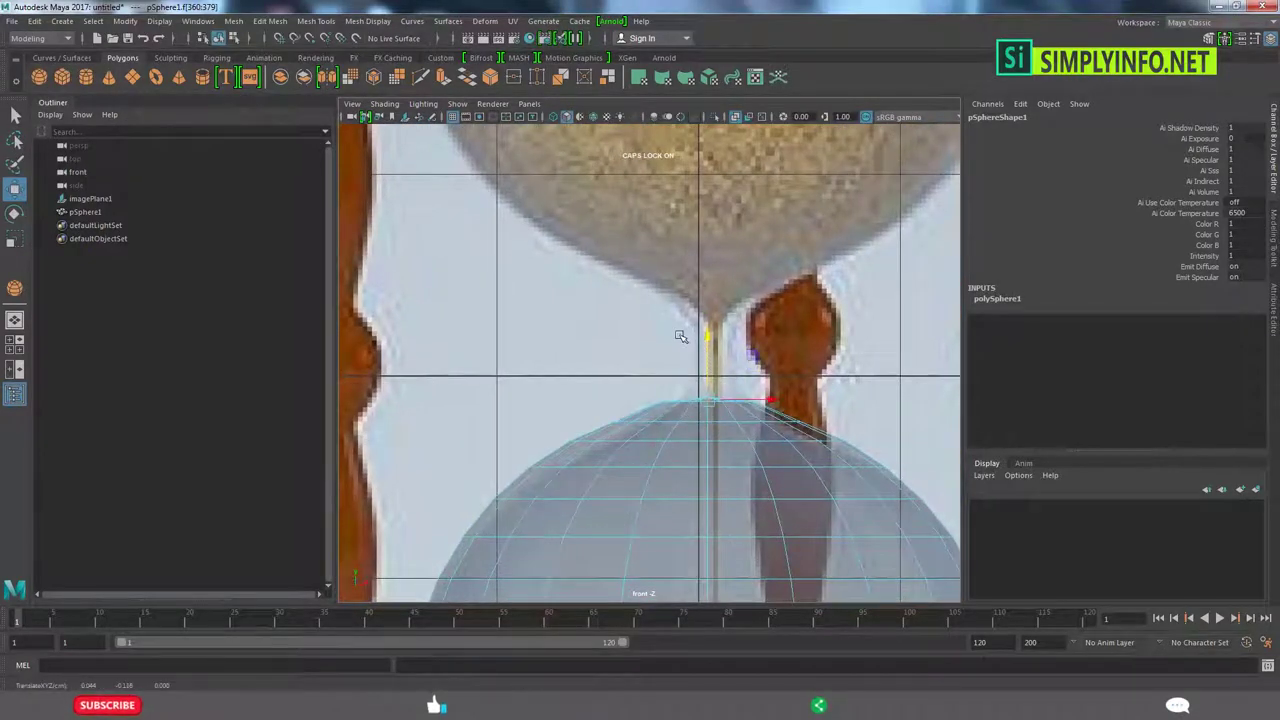
- Extrude the top faces up into a neck, then duplicate the sphere as pSphere2
{"action": "right_click_drag", "start_coordinate": [690, 340], "coordinate": [703, 347], "text": "shift"}
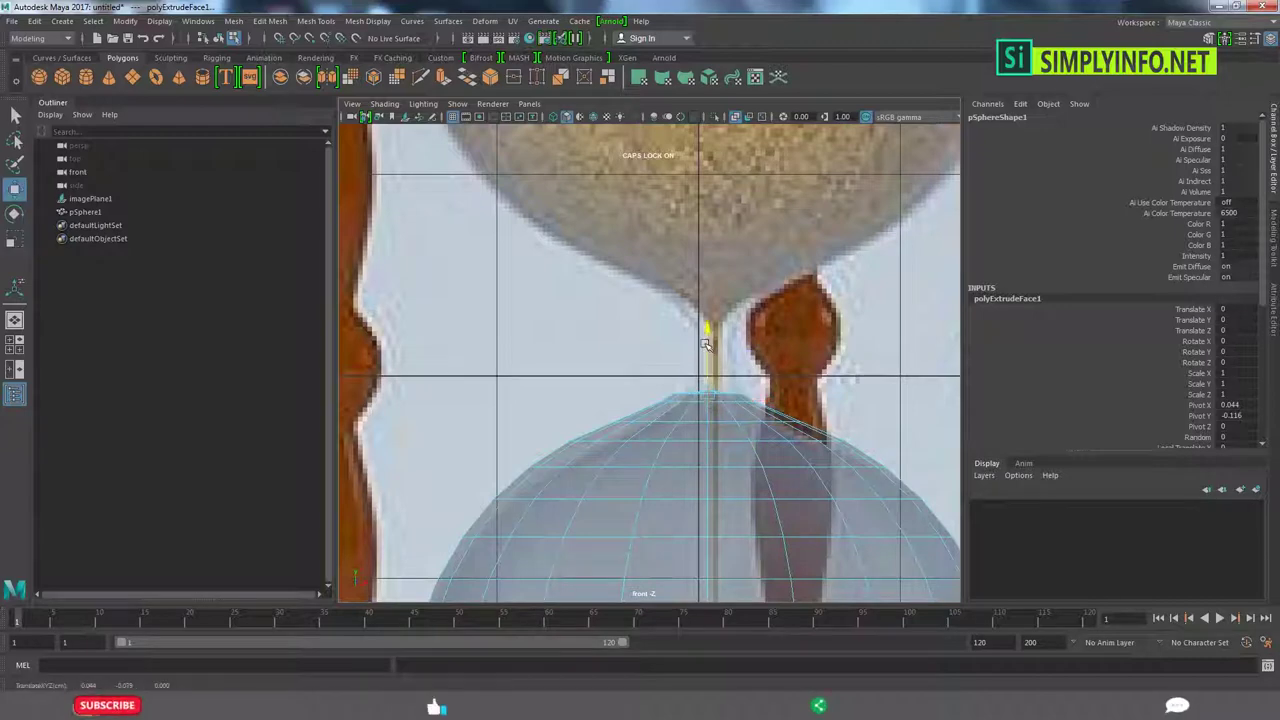
{"action": "key", "text": "ctrl+e"}
{"action": "left_click_drag", "start_coordinate": [707, 350], "coordinate": [710, 253]}
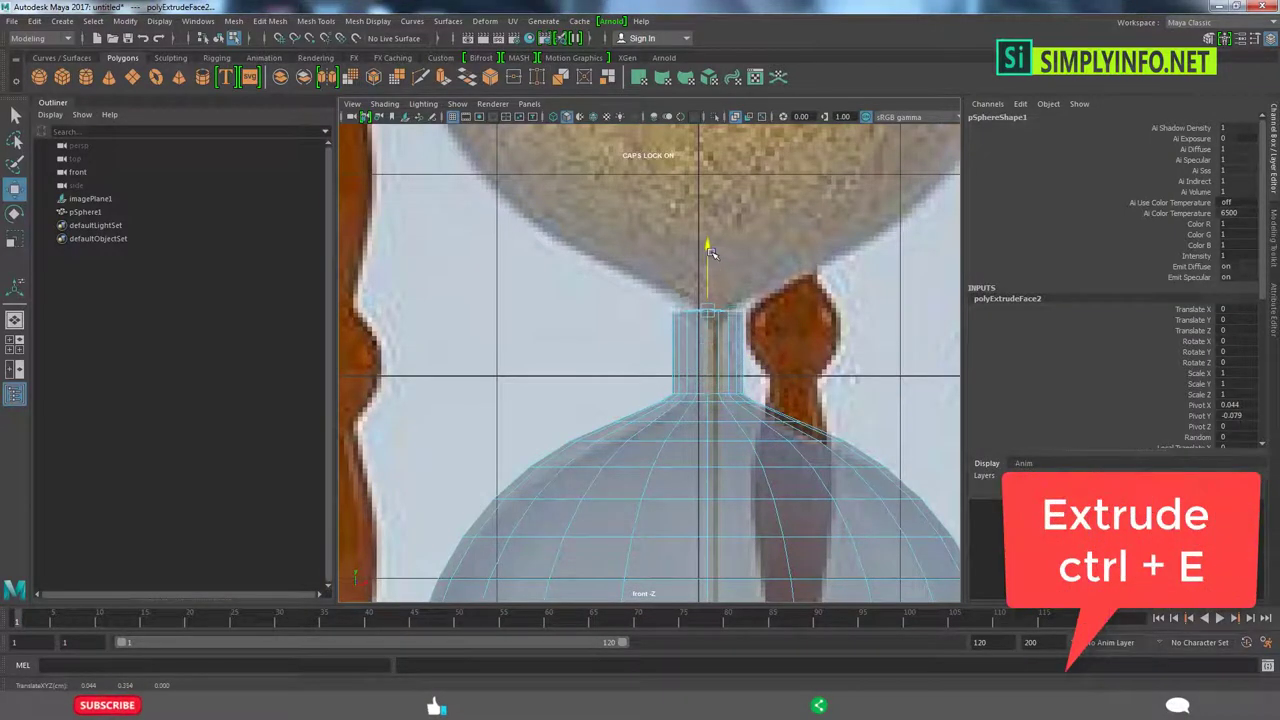
{"action": "scroll", "coordinate": [714, 380], "scroll_direction": "down", "scroll_amount": 5}
{"action": "scroll", "coordinate": [665, 345], "scroll_direction": "up", "scroll_amount": 3}
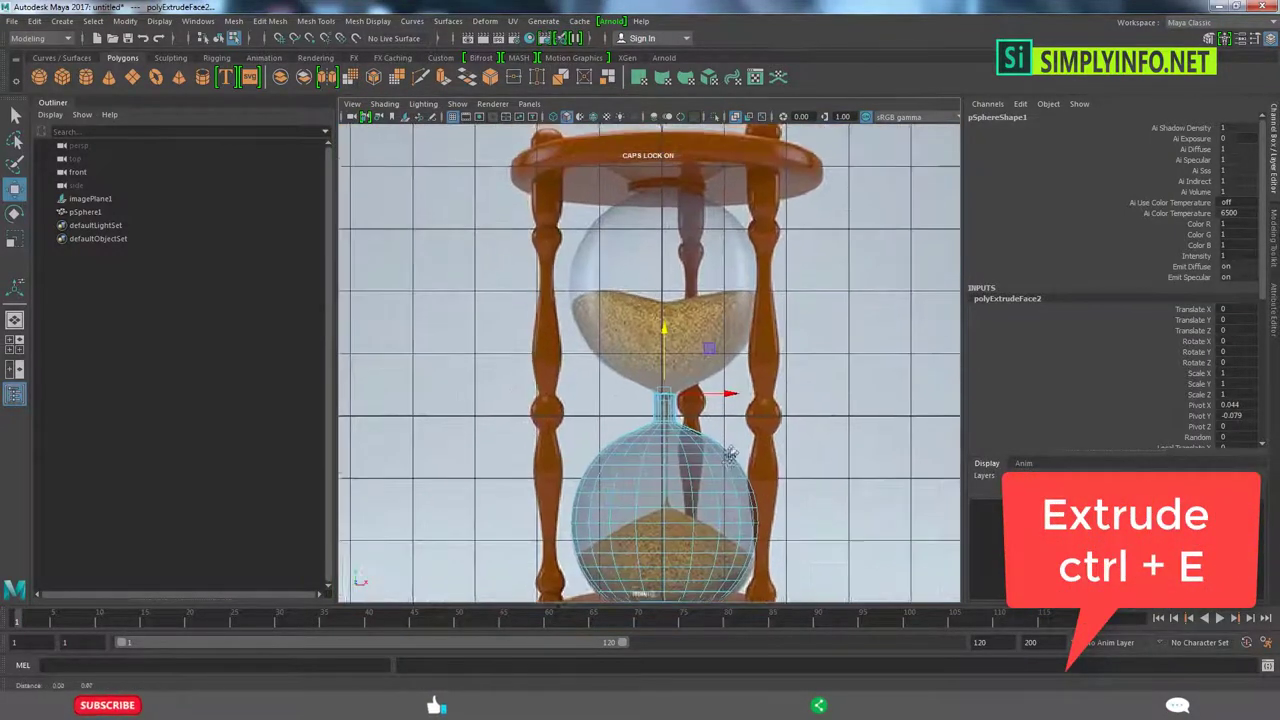
{"action": "key", "text": "ctrl+e"}
{"action": "key", "text": "ctrl+z"}
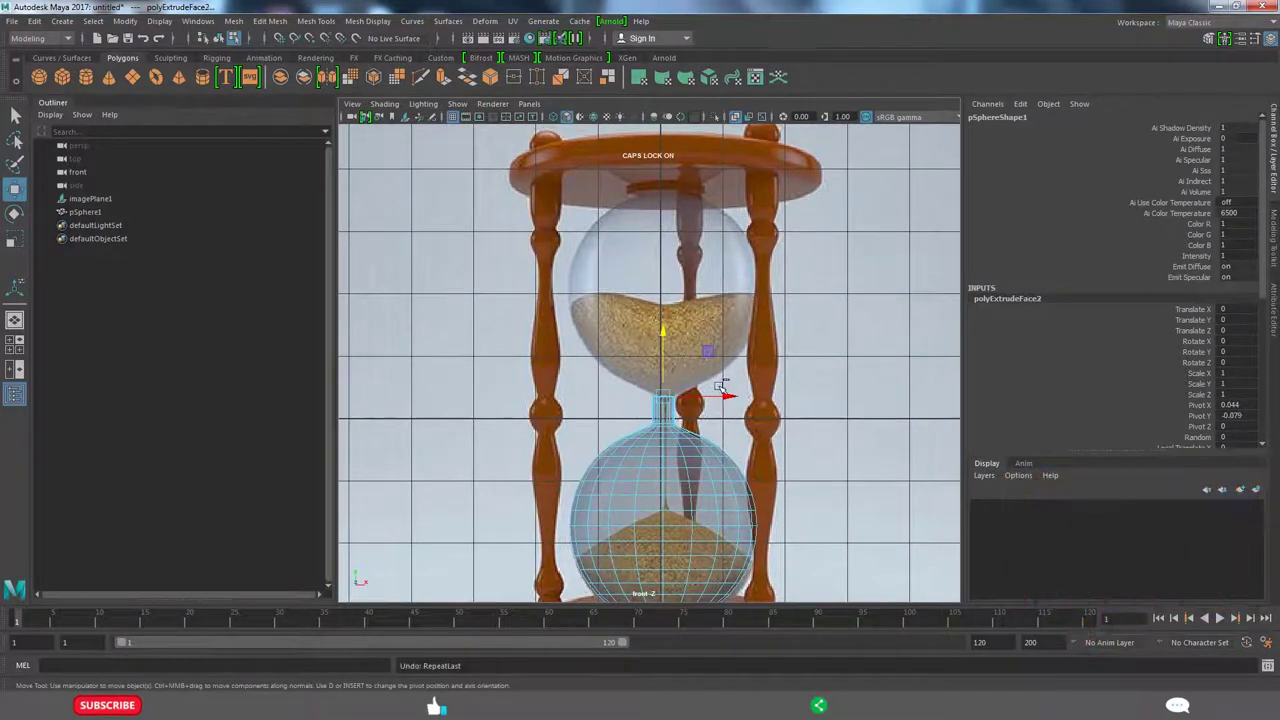
{"action": "key", "text": "ctrl+z"}
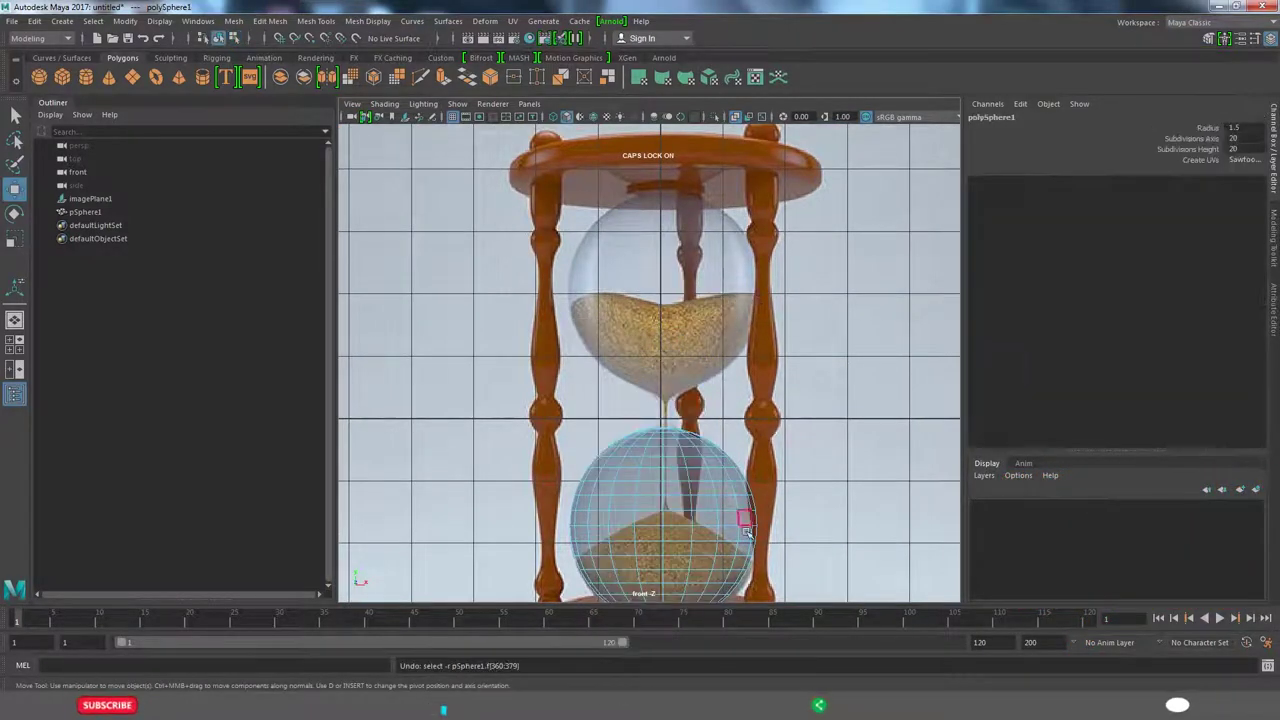
{"action": "key", "text": "ctrl+d"}
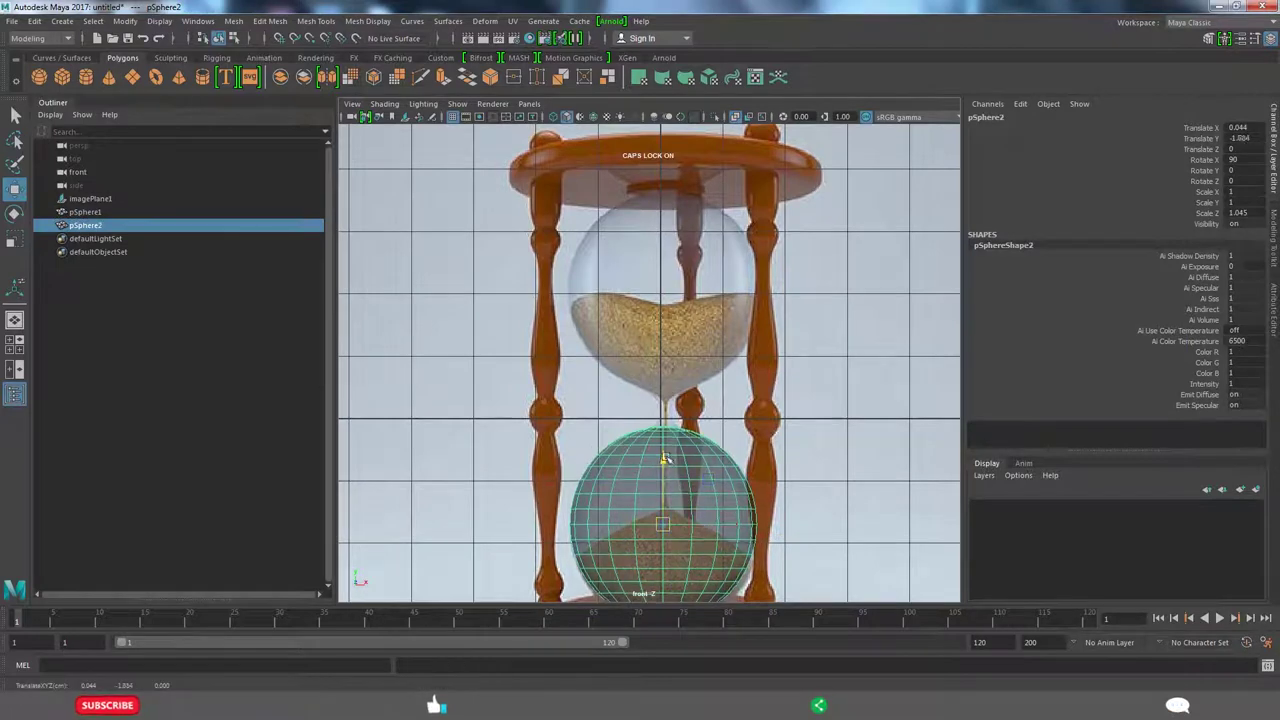
- Move the duplicate sphere up into the upper glass bulb
{"action": "left_click_drag", "start_coordinate": [663, 468], "coordinate": [657, 232]}
{"action": "scroll", "coordinate": [735, 430], "scroll_direction": "up", "scroll_amount": 3}
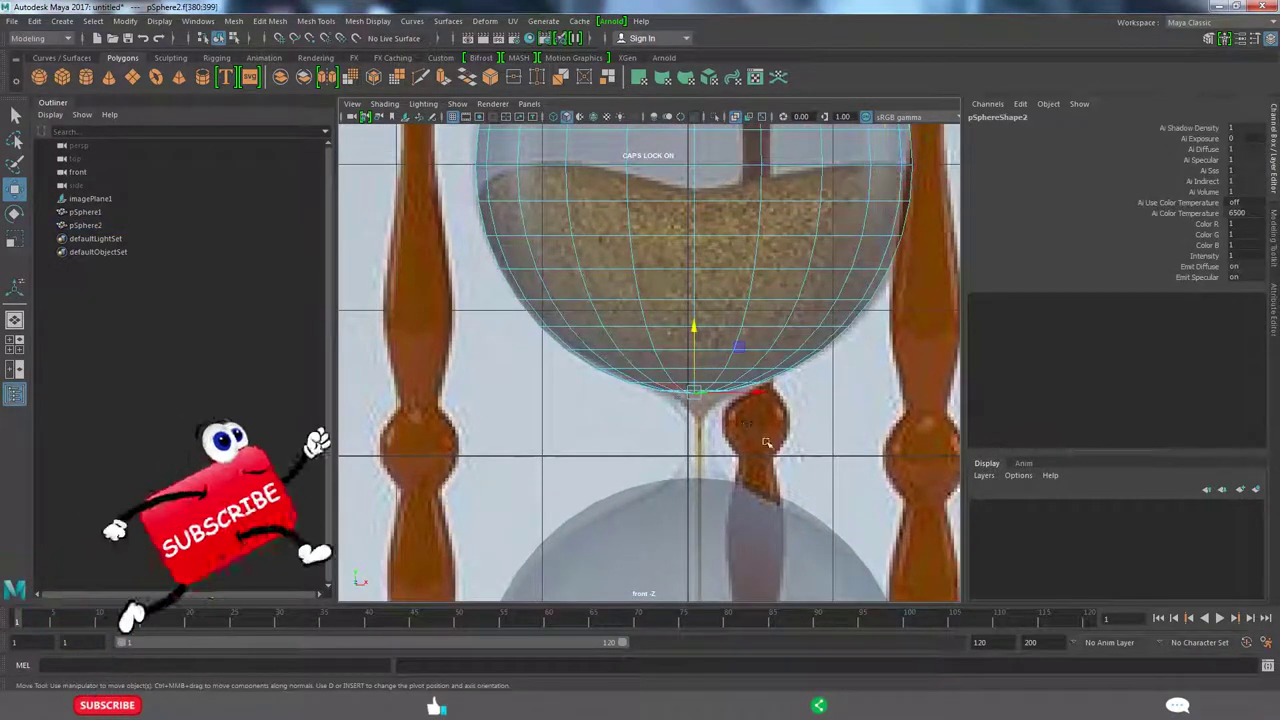
{"action": "scroll", "coordinate": [718, 398], "scroll_direction": "up", "scroll_amount": 3}
{"action": "key", "text": "ctrl+z"}
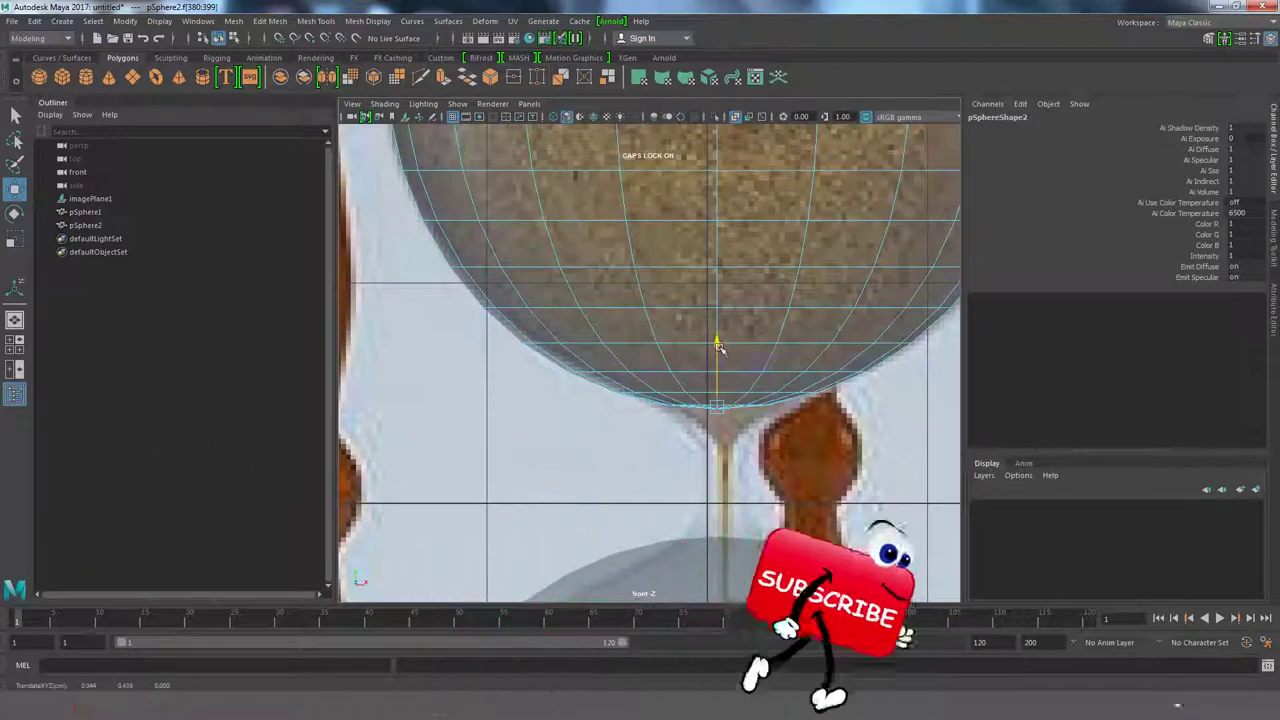
- Extrude the upper sphere's bottom faces and scale them down into a narrow neck
{"action": "right_click_drag", "start_coordinate": [726, 358], "coordinate": [722, 416], "text": "shift"}
{"action": "scroll", "coordinate": [722, 416], "scroll_direction": "down", "scroll_amount": 2}
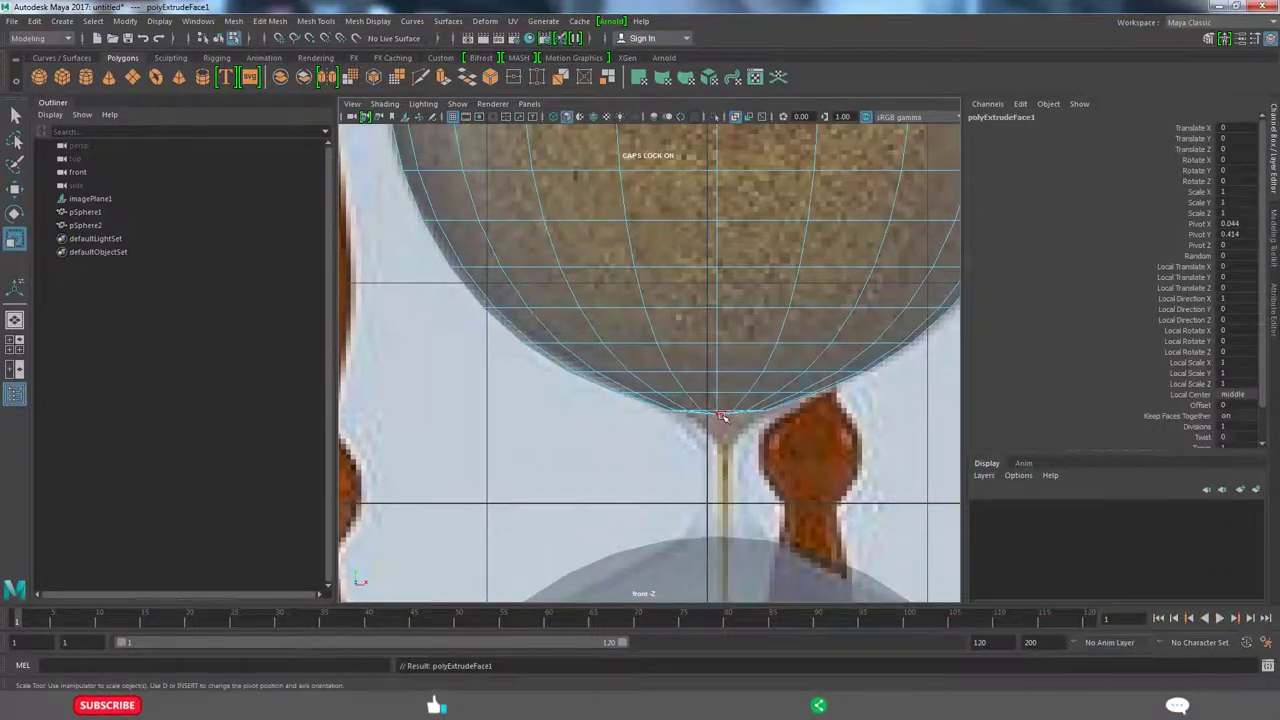
{"action": "scroll", "coordinate": [715, 416], "scroll_direction": "down", "scroll_amount": 3}
{"action": "scroll", "coordinate": [694, 415], "scroll_direction": "up", "scroll_amount": 3}
{"action": "key", "text": "ctrl+z"}
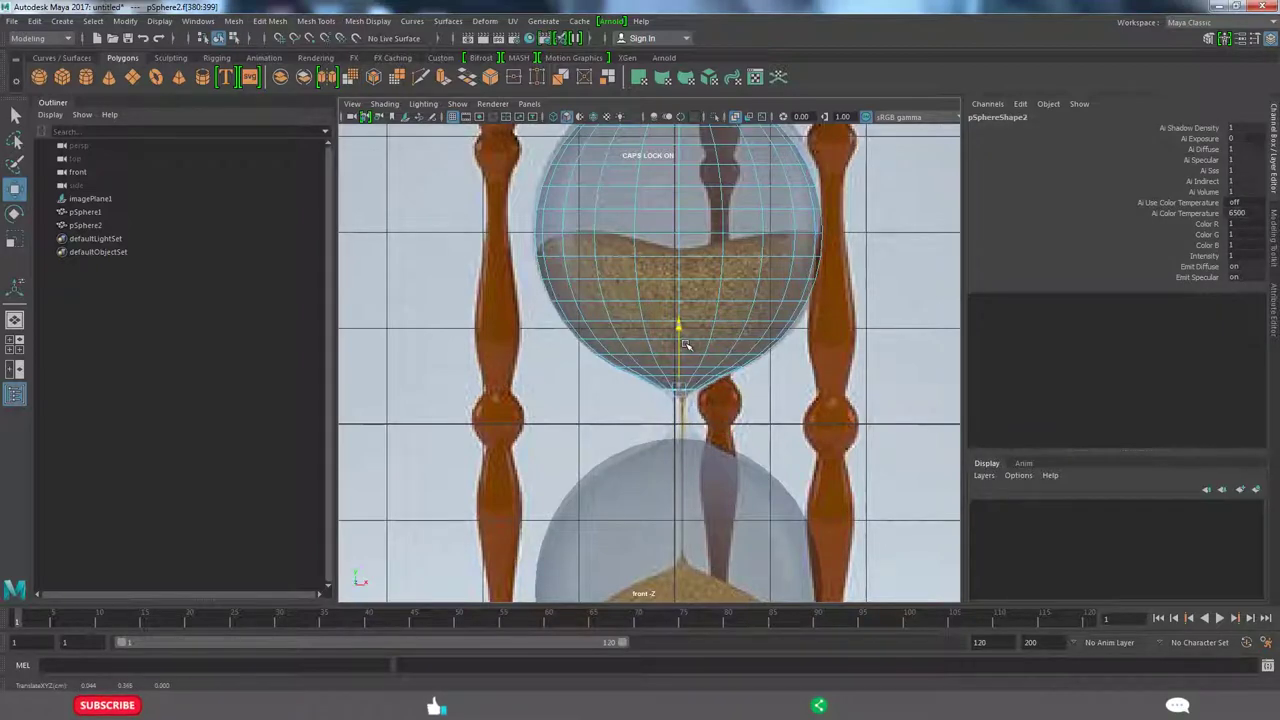
{"action": "key", "text": "ctrl+e"}
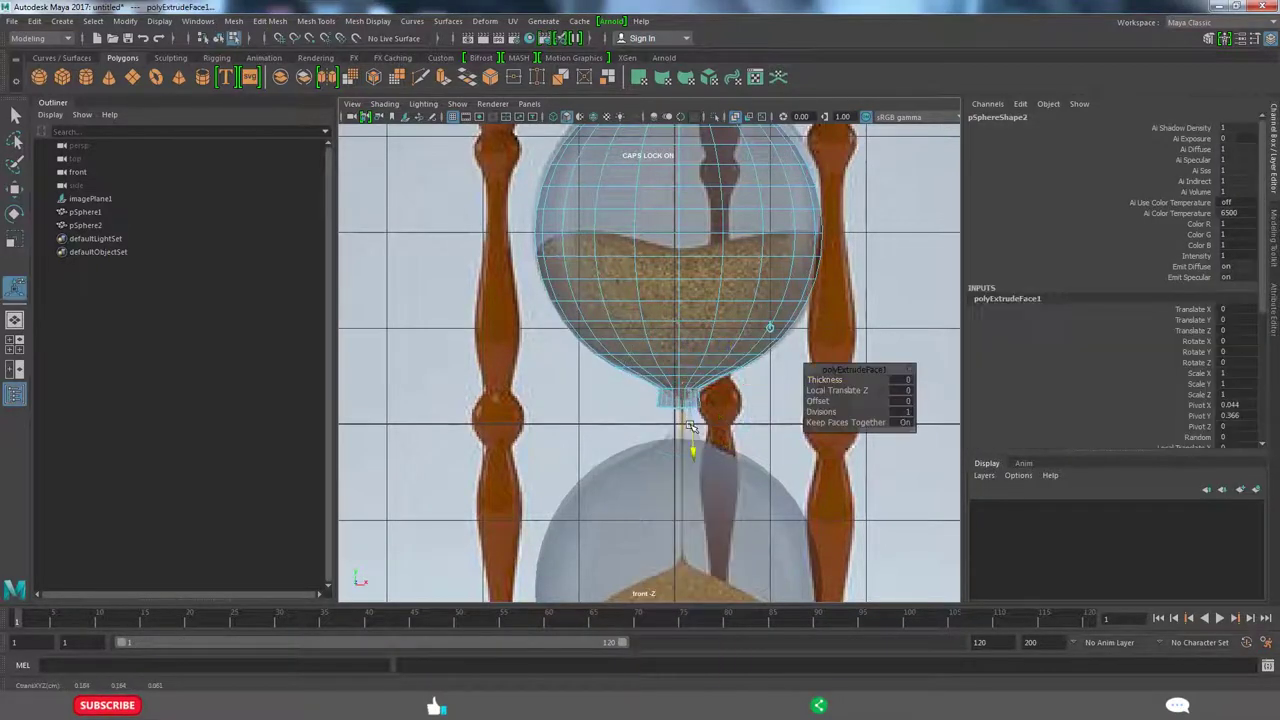
{"action": "key", "text": "r"}
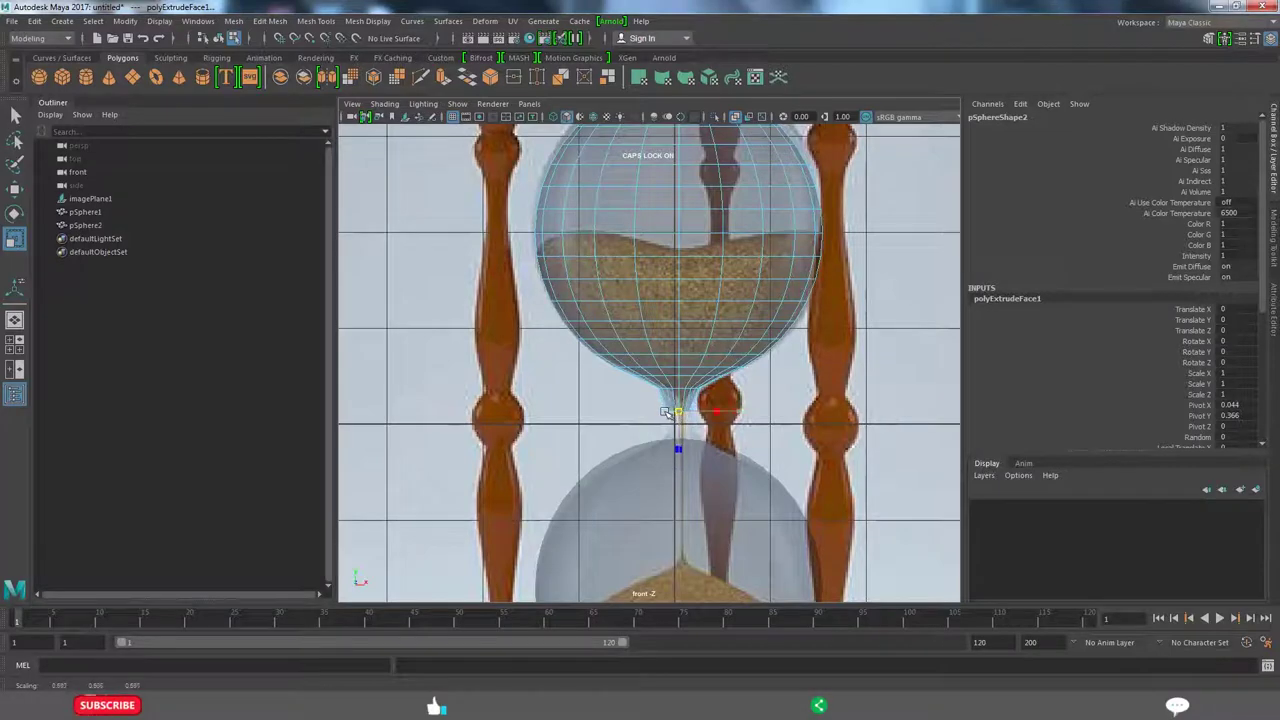
{"action": "scroll", "coordinate": [665, 412], "scroll_direction": "up", "scroll_amount": 3}
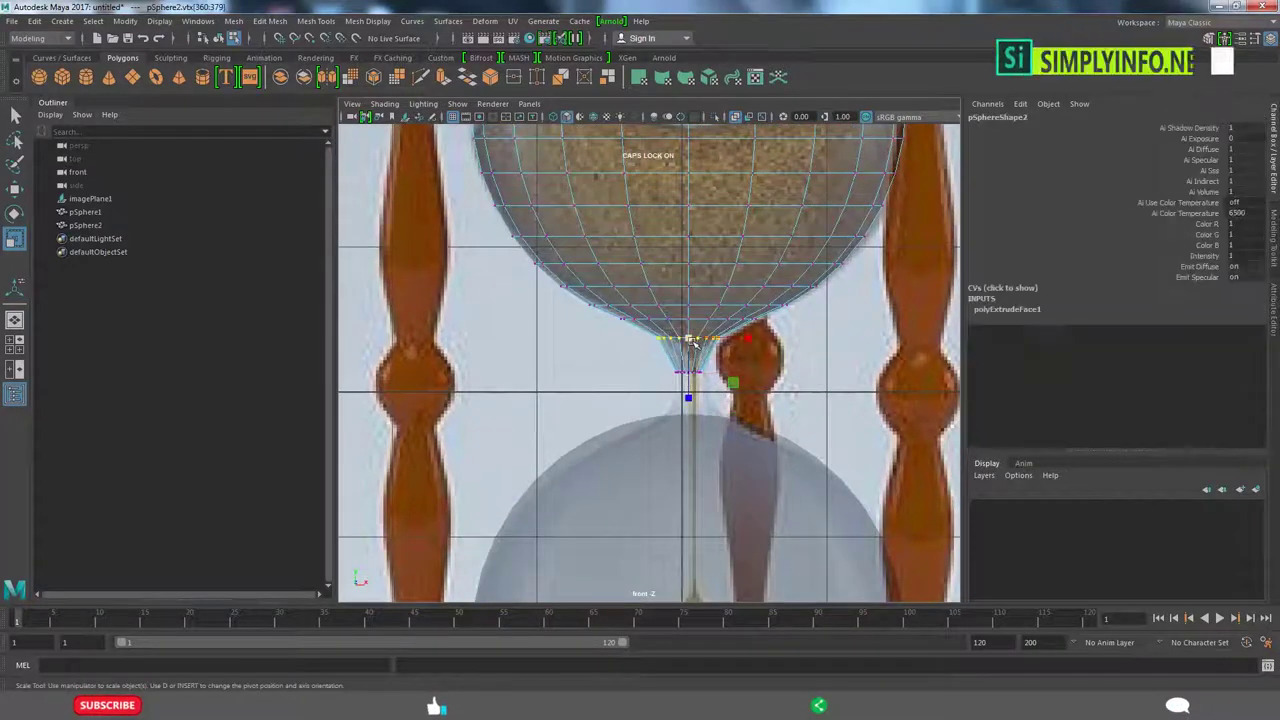
- Extrude pSphere1's top face upward and select the neck's vertex ring to reposition it
{"action": "left_click", "coordinate": [755, 437]}
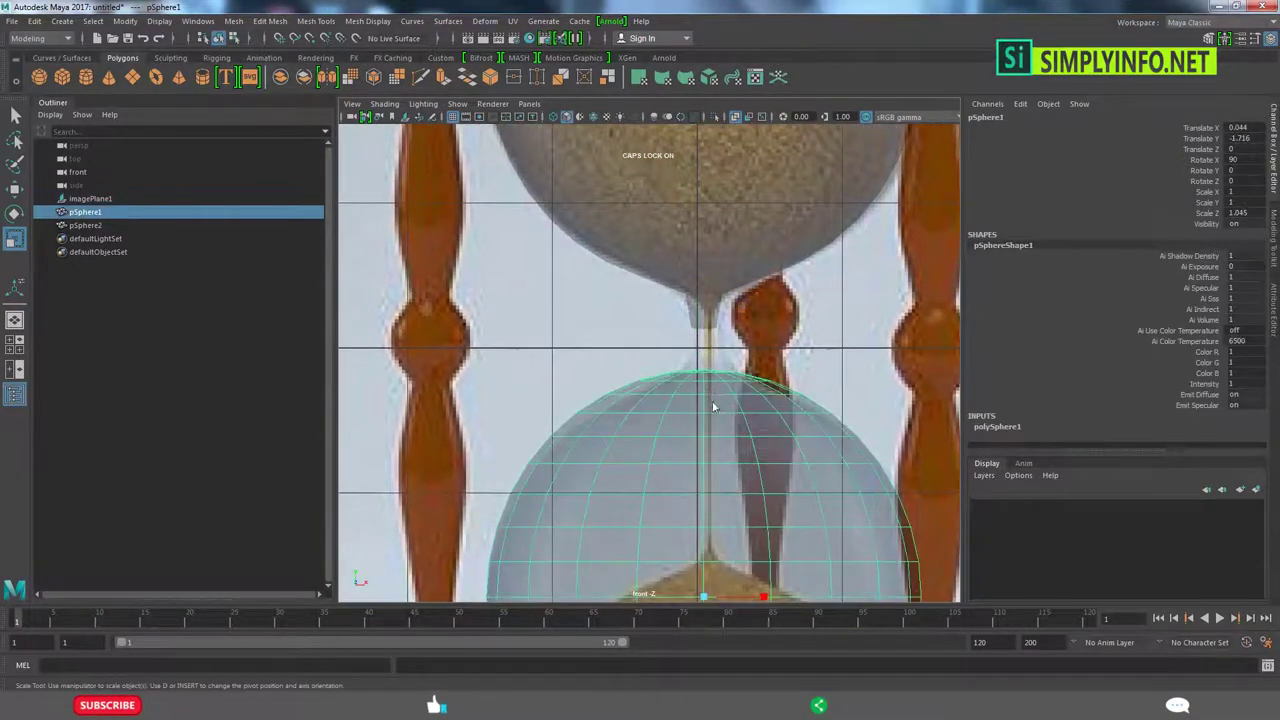
{"action": "scroll", "coordinate": [755, 437], "scroll_direction": "up", "scroll_amount": 5}
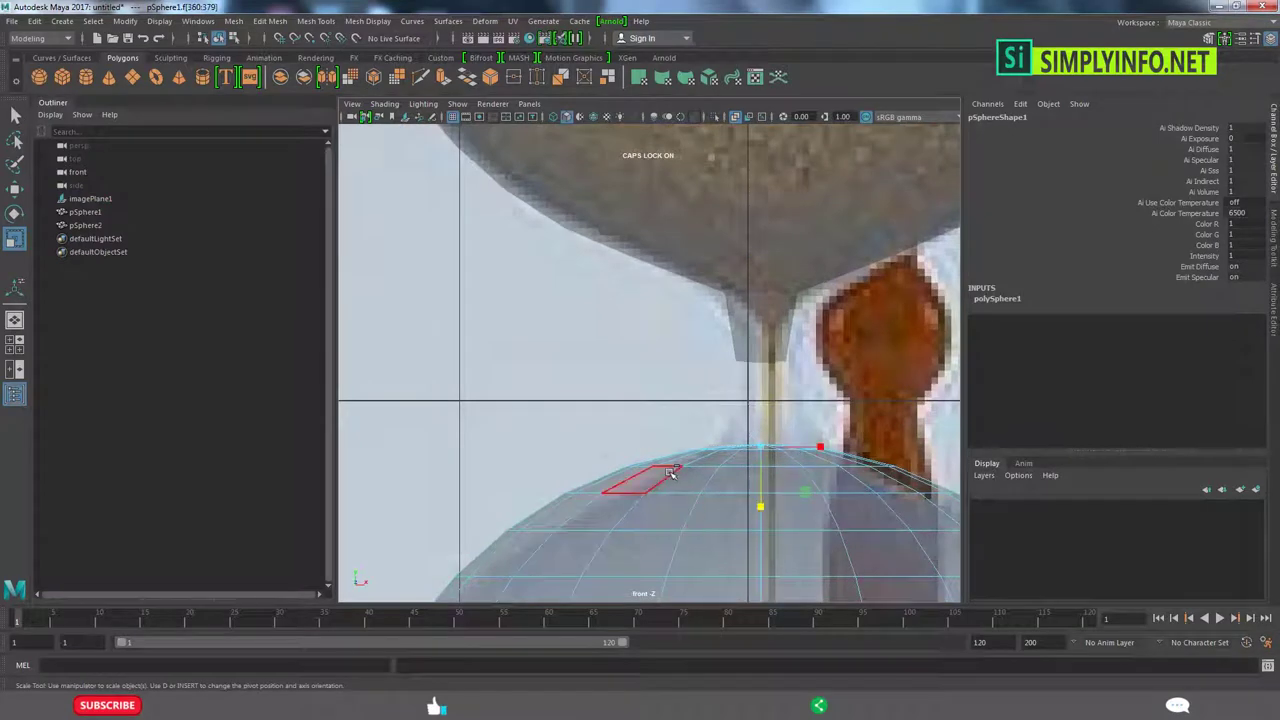
{"action": "key", "text": "ctrl+e"}
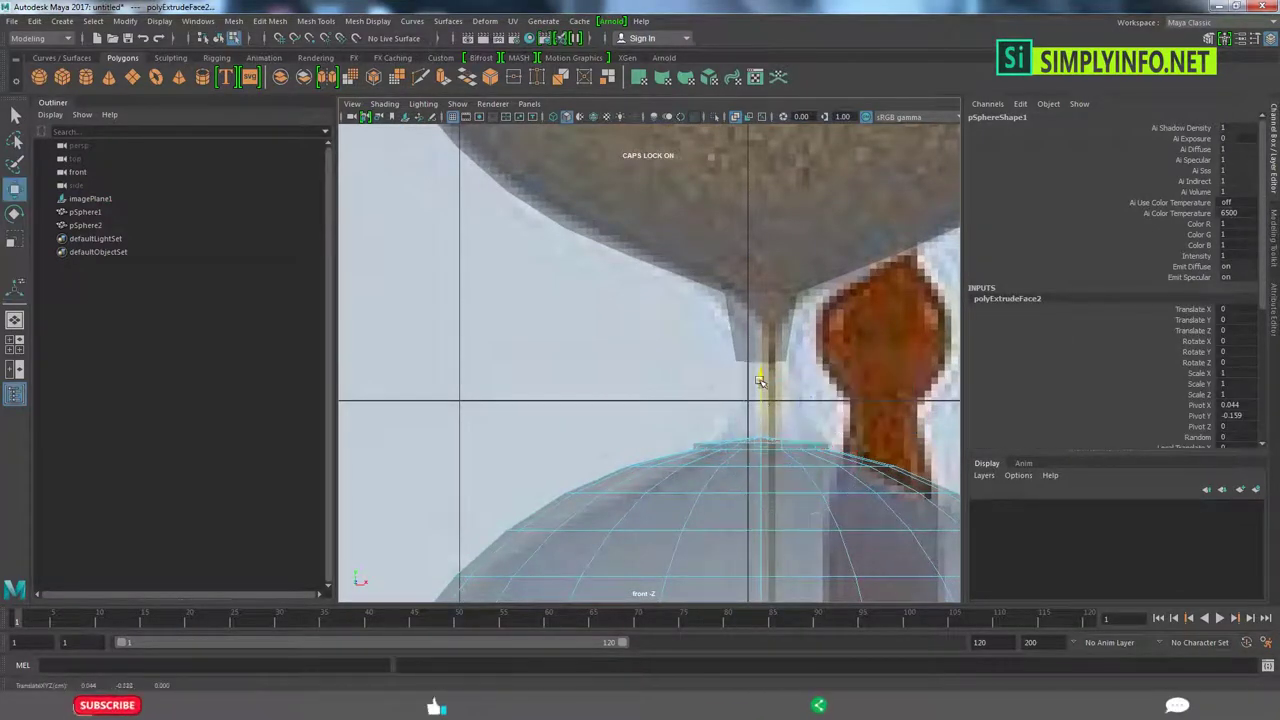
{"action": "key", "text": "F9"}
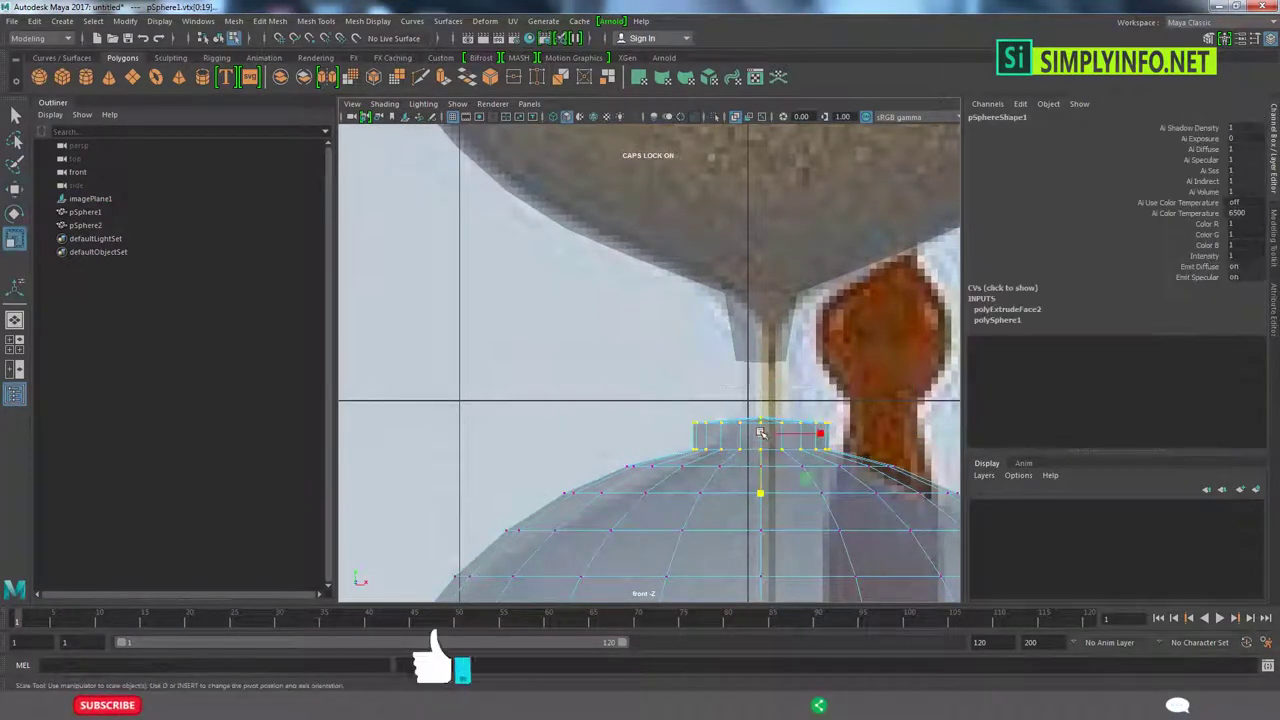
{"action": "left_click_drag", "start_coordinate": [830, 450], "coordinate": [722, 436]}
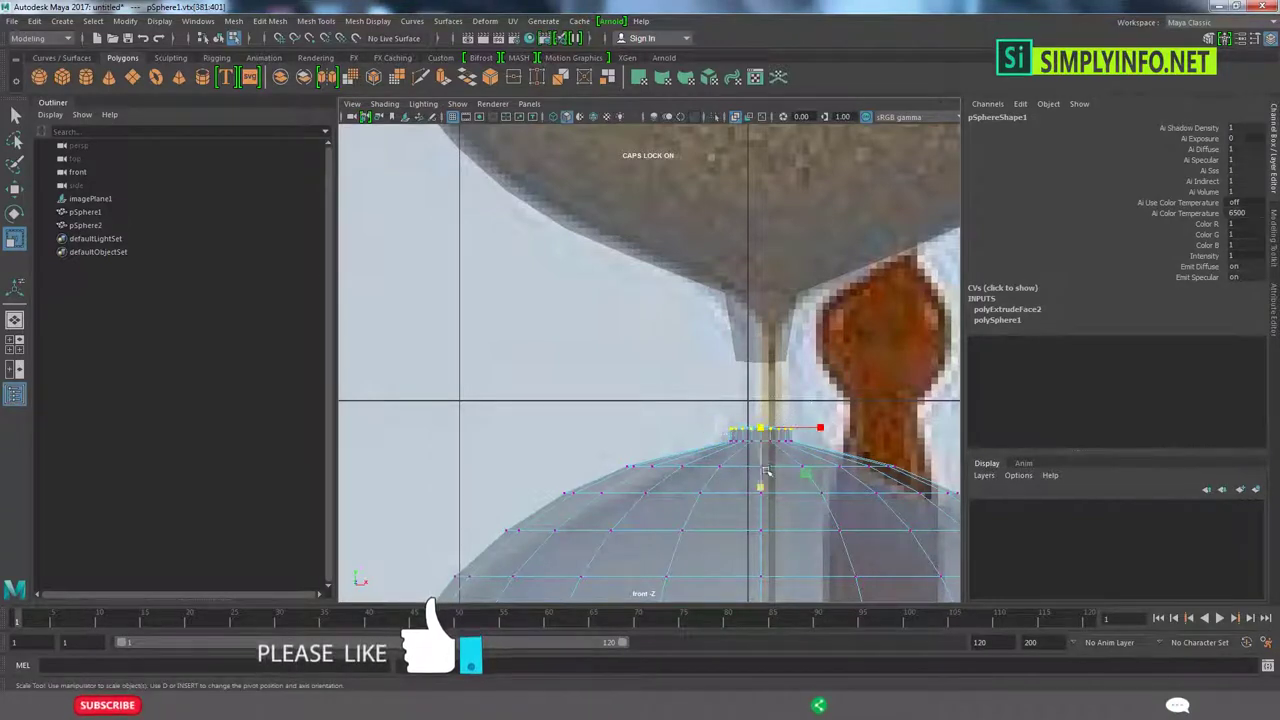
{"action": "key", "text": "w"}
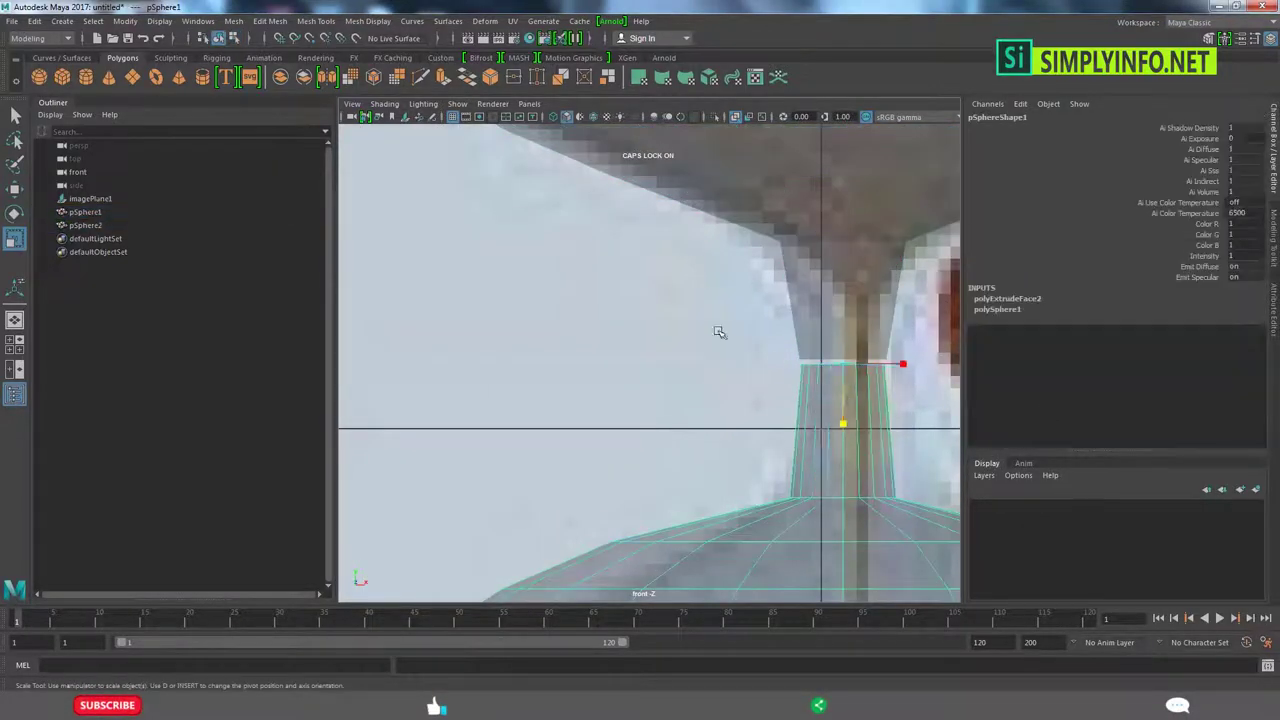
- Select both glass spheres and combine them into one mesh
{"action": "left_click", "coordinate": [921, 415]}
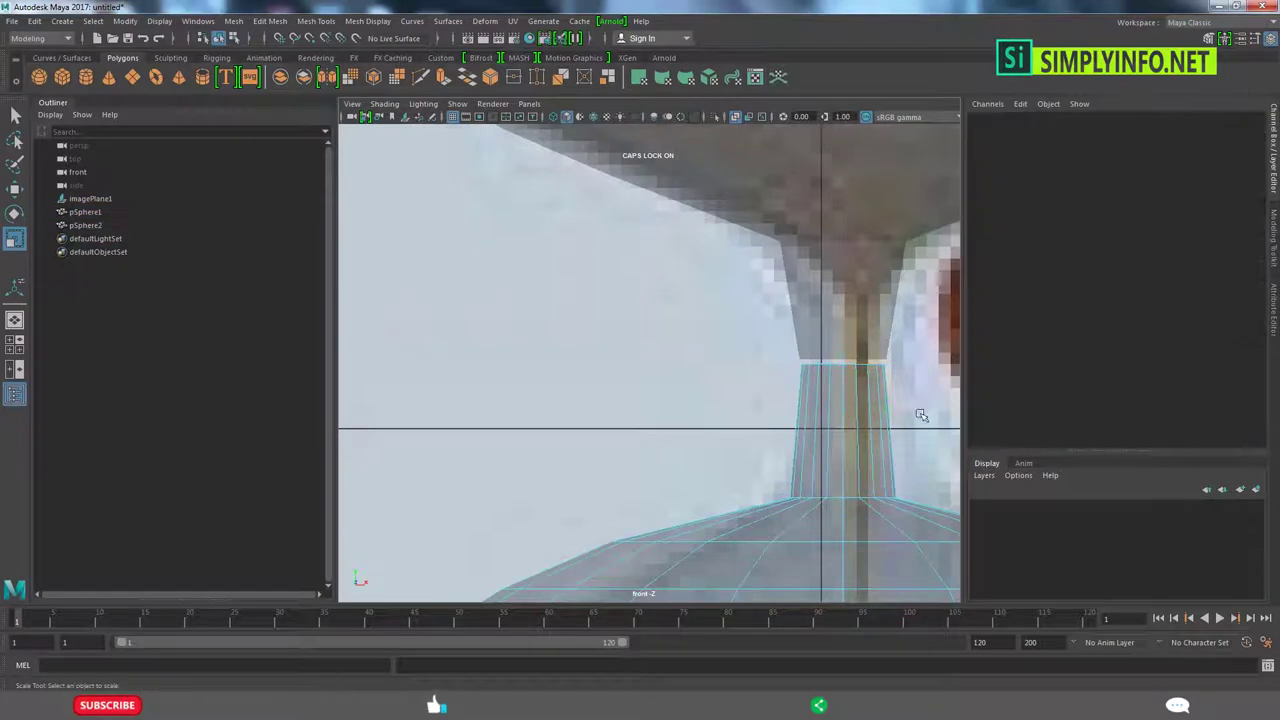
{"action": "left_click", "coordinate": [840, 477]}
{"action": "left_click", "coordinate": [840, 330], "text": "shift"}
{"action": "right_click_drag", "start_coordinate": [829, 343], "coordinate": [806, 603], "text": "shift"}
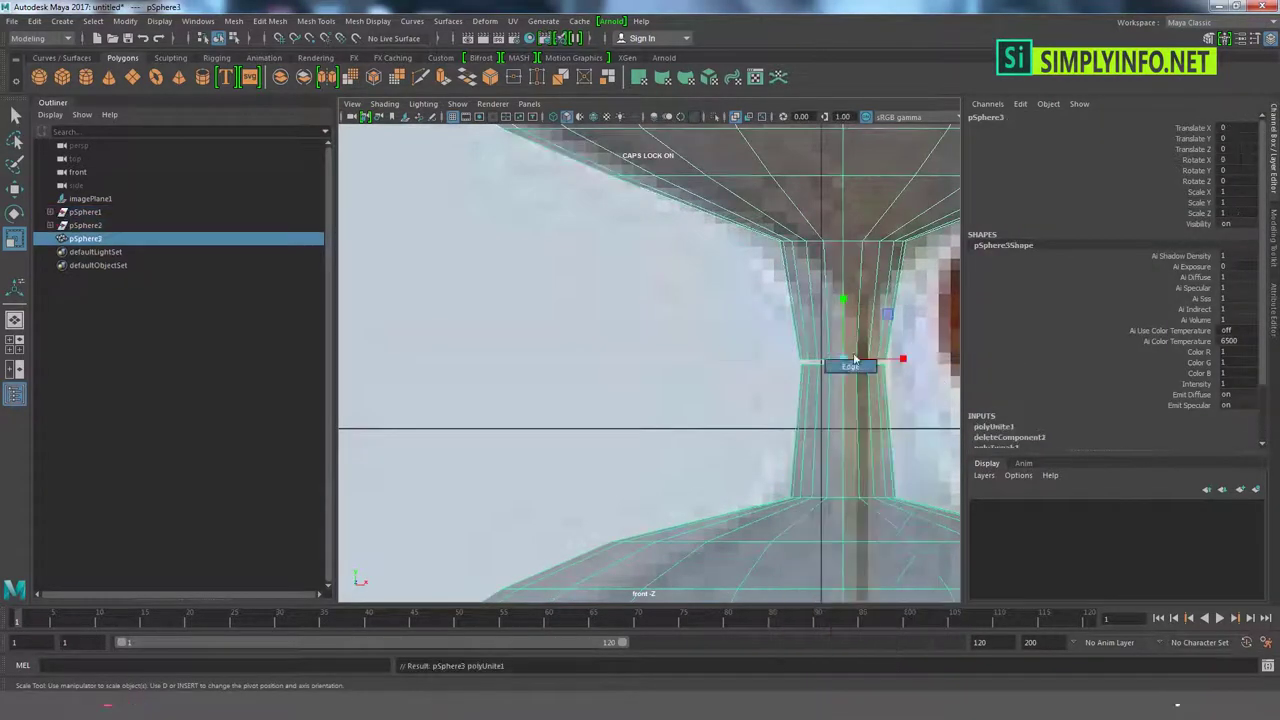
- Bridge the two open neck edges and delete two extra edge loops
{"action": "left_click", "coordinate": [838, 365]}
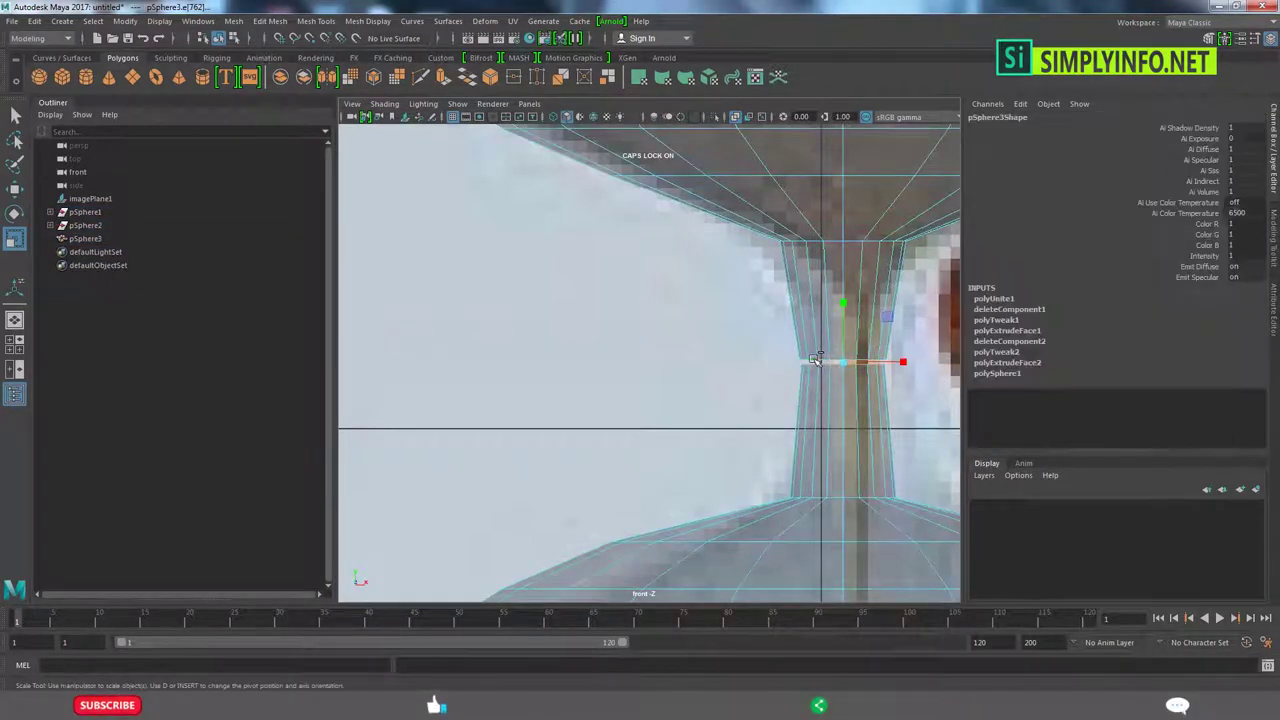
{"action": "mouse_move", "coordinate": [816, 359]}
{"action": "right_mouse_down", "text": "shift"}
{"action": "mouse_move", "coordinate": [797, 508]}
{"action": "mouse_move", "coordinate": [785, 507]}
{"action": "right_mouse_up", "text": "shift"}
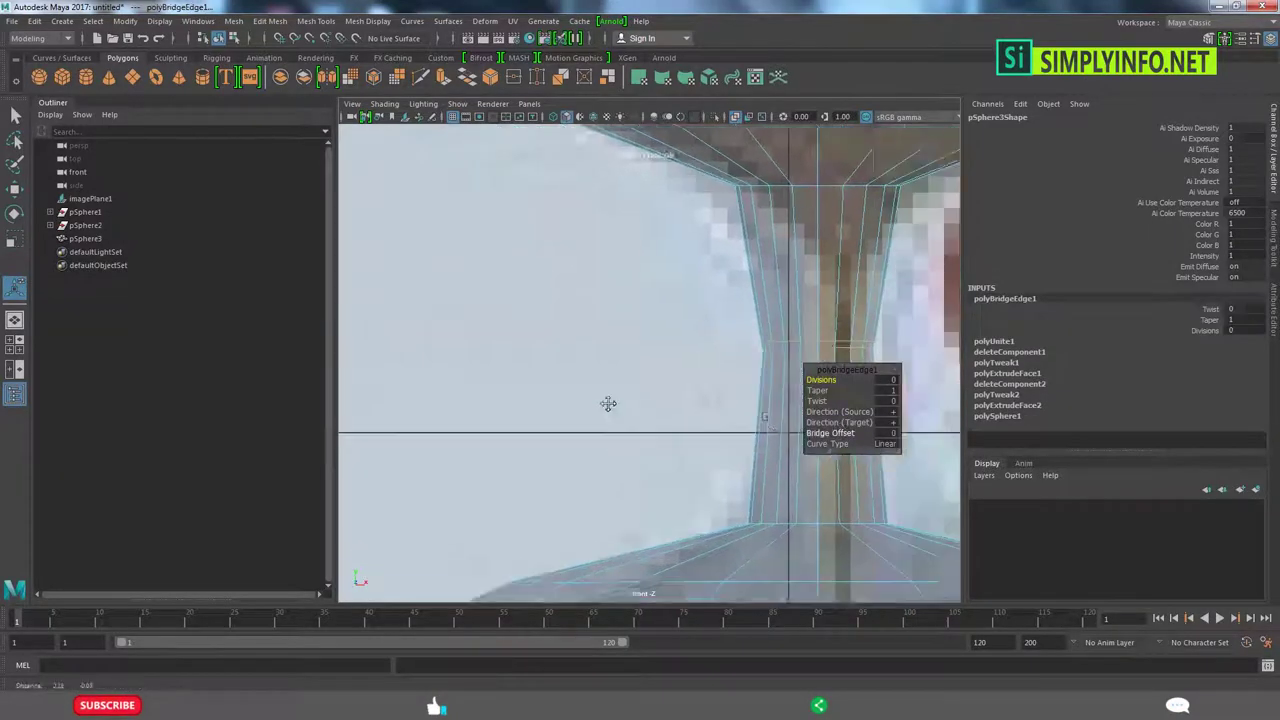
{"action": "right_click_drag", "start_coordinate": [725, 322], "coordinate": [725, 360], "text": "shift"}
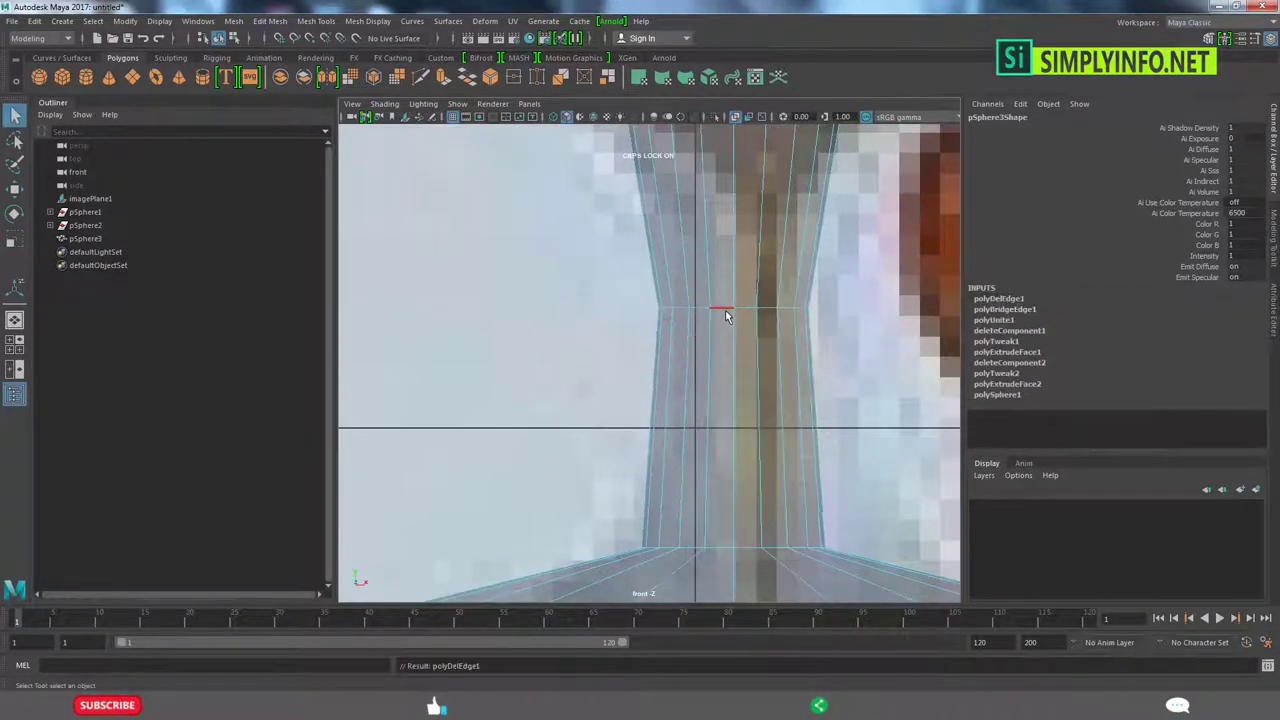
{"action": "right_click_drag", "start_coordinate": [725, 310], "coordinate": [715, 330], "text": "shift"}
{"action": "scroll", "coordinate": [750, 444], "scroll_direction": "down", "scroll_amount": 10}
{"action": "scroll", "coordinate": [714, 428], "scroll_direction": "up", "scroll_amount": 10}
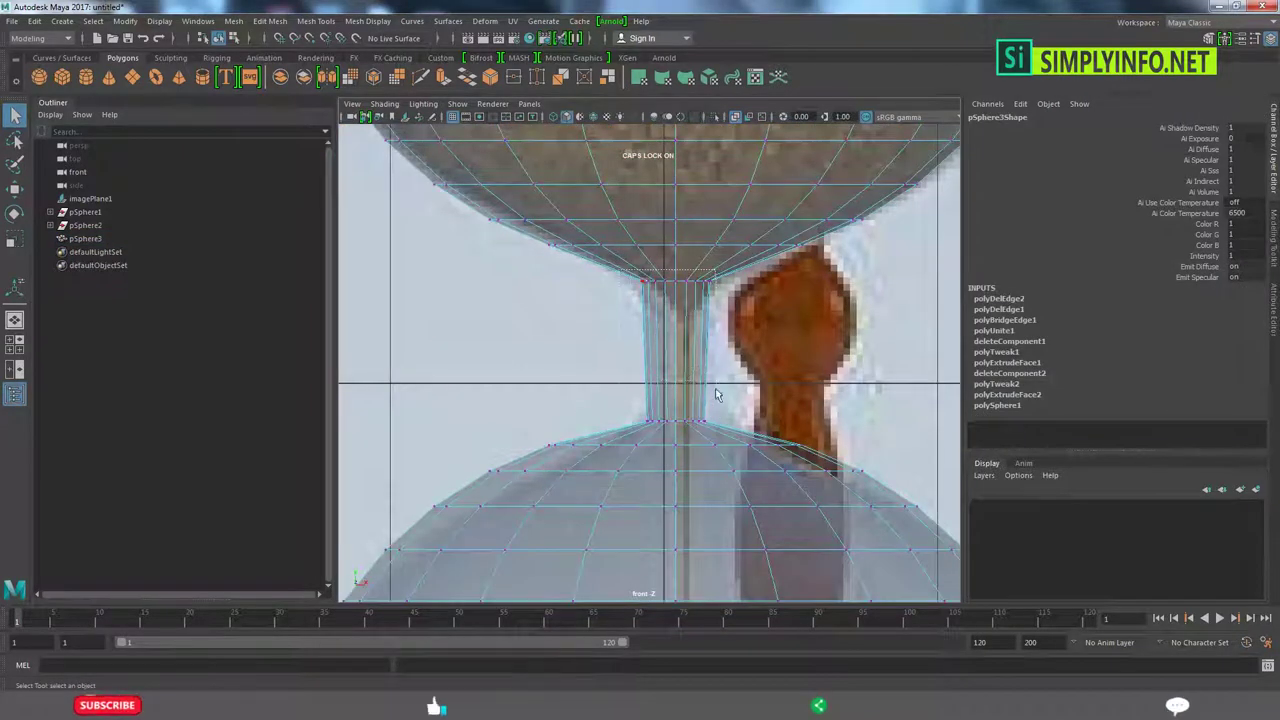
- Scale the neck's top and bottom vertex rings to make it narrower and shorter
{"action": "key", "text": "ctrl+F9"}
{"action": "left_click_drag", "start_coordinate": [670, 347], "coordinate": [674, 276]}
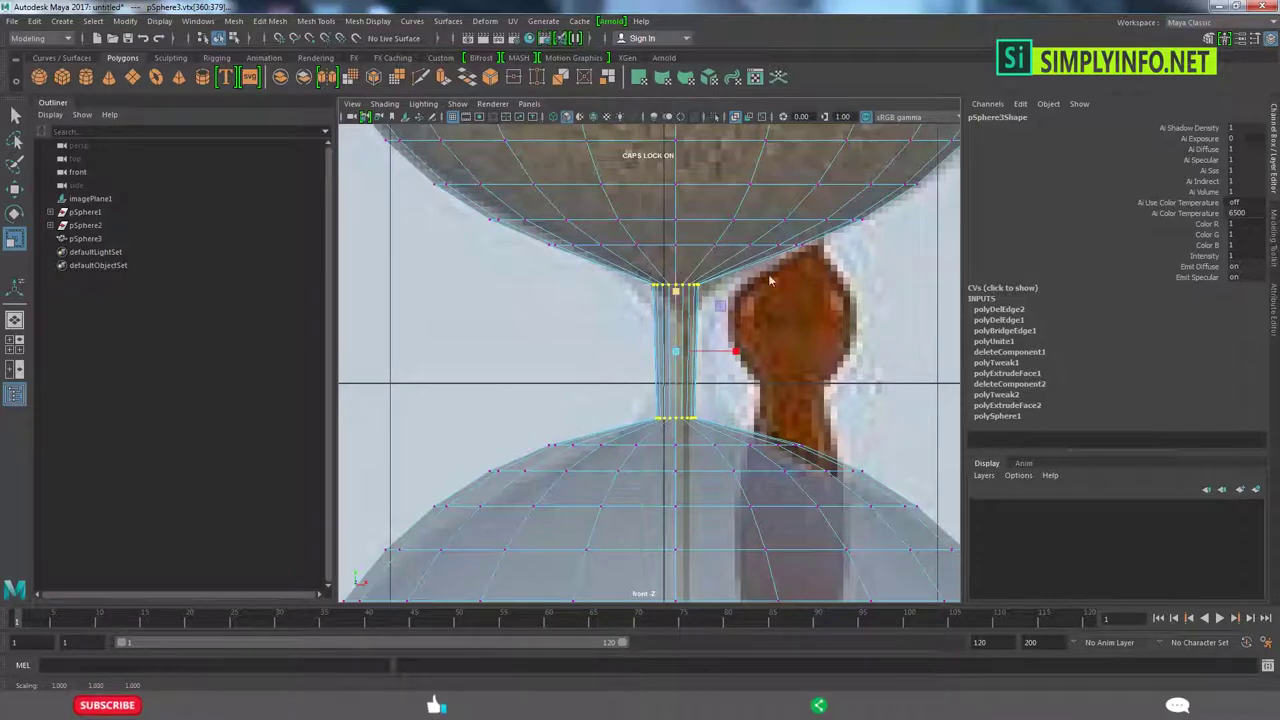
{"action": "key", "text": "F8"}
{"action": "scroll", "coordinate": [743, 386], "scroll_direction": "down", "scroll_amount": 5}
{"action": "key", "text": "space"}
- Insert an edge loop around the neck of the combined glass mesh
{"action": "left_click", "coordinate": [657, 300]}
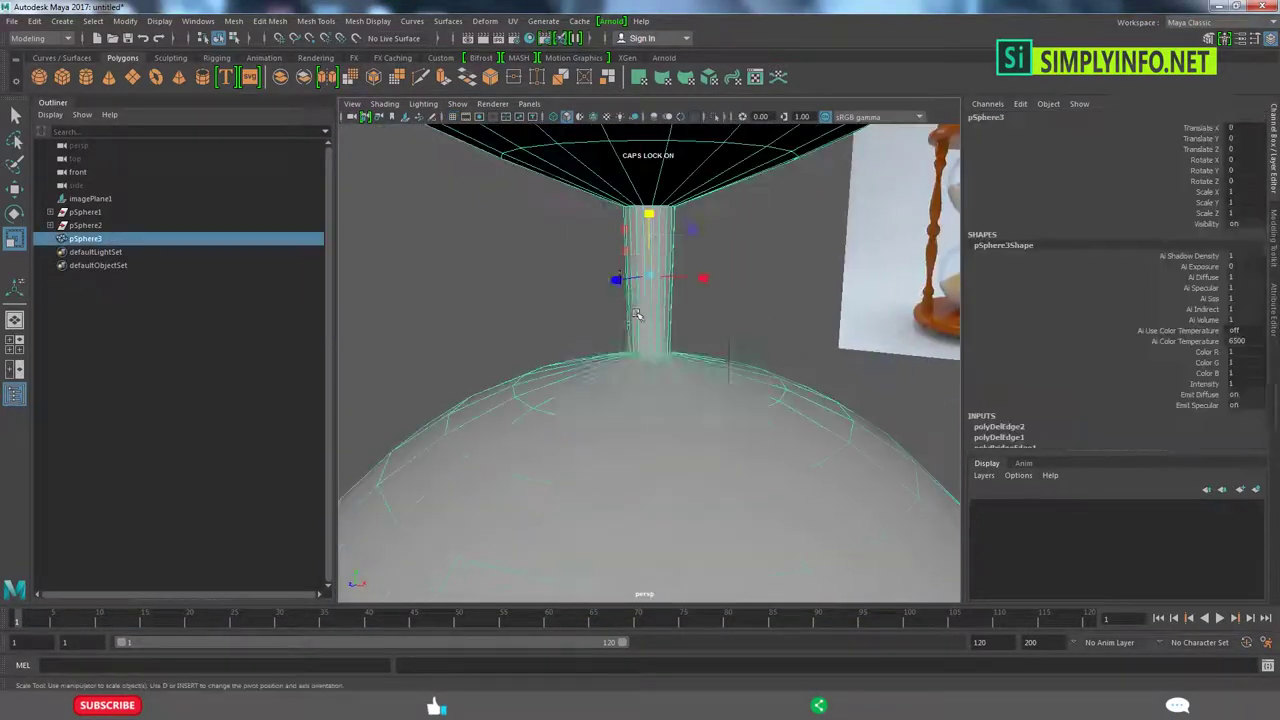
{"action": "right_click_drag", "start_coordinate": [636, 315], "coordinate": [647, 366], "text": "shift"}
{"action": "left_click", "coordinate": [657, 220]}
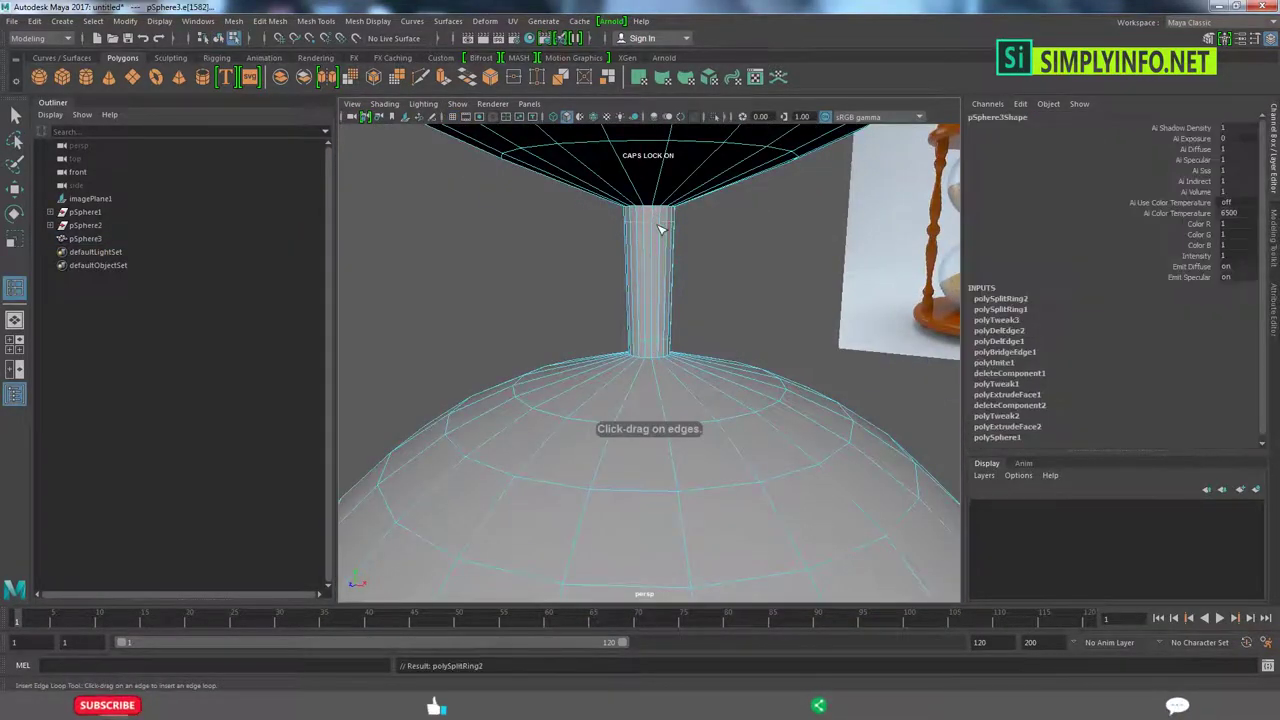
{"action": "key", "text": "w"}
- Preview the glass smoothed and check it against the front reference view
{"action": "key", "text": "3"}
{"action": "scroll", "coordinate": [747, 305], "scroll_direction": "down", "scroll_amount": 3}
{"action": "left_click", "coordinate": [747, 305]}
{"action": "scroll", "coordinate": [747, 305], "scroll_direction": "down", "scroll_amount": 3}
{"action": "mouse_move", "coordinate": [851, 351]}
{"action": "left_mouse_down", "text": "alt"}
{"action": "mouse_move", "coordinate": [651, 286]}
{"action": "mouse_move", "coordinate": [546, 517]}
{"action": "left_mouse_up", "text": "alt"}
{"action": "key", "text": "space"}
{"action": "scroll", "coordinate": [622, 457], "scroll_direction": "up", "scroll_amount": 3}
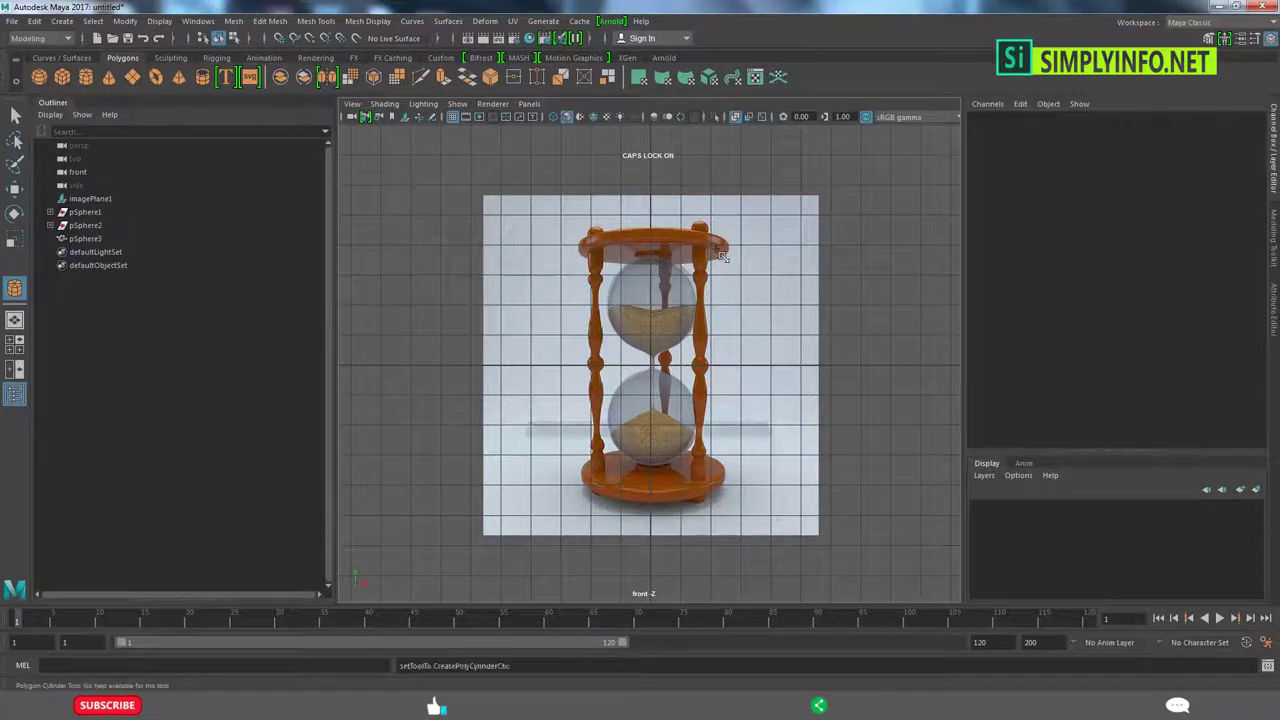
- Create a polygon cylinder below the spheres and isolate it in the view
{"action": "key", "text": "space"}
{"action": "key", "text": "space"}
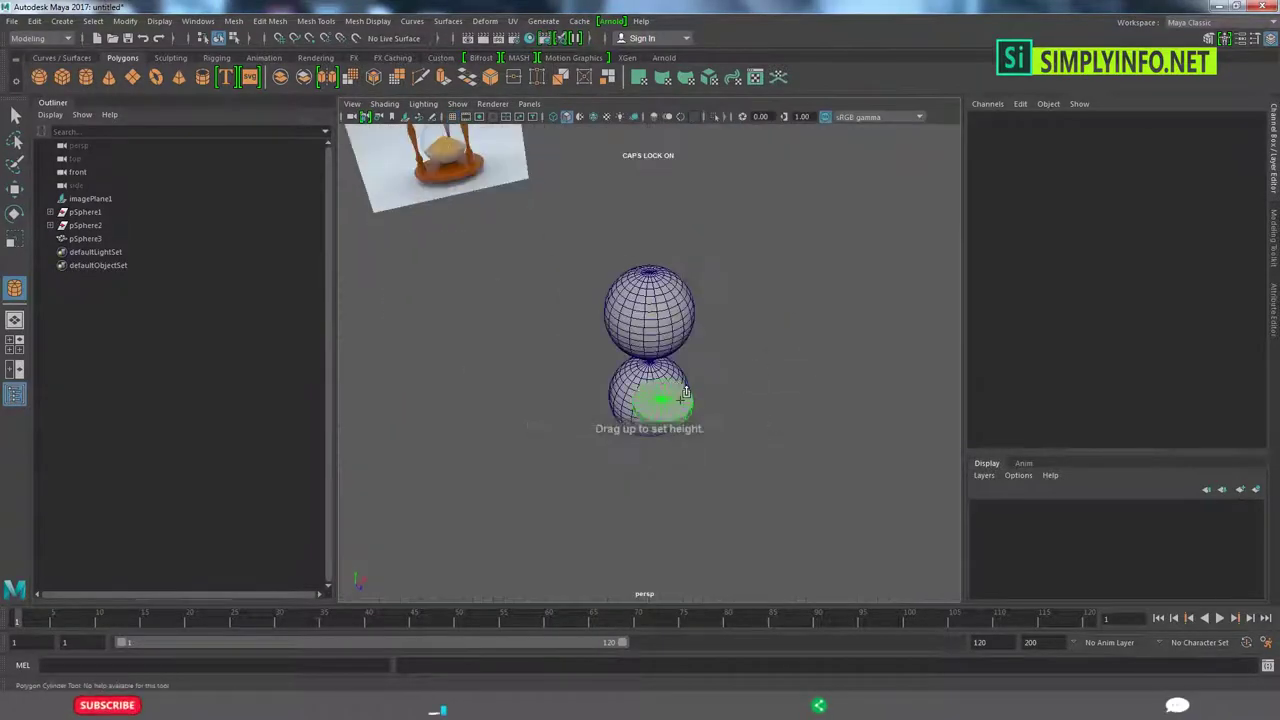
{"action": "left_click_drag", "start_coordinate": [684, 395], "coordinate": [684, 380]}
{"action": "key", "text": "w"}
{"action": "key", "text": "space"}
{"action": "key", "text": "space"}
{"action": "scroll", "coordinate": [642, 425], "scroll_direction": "up", "scroll_amount": 4}
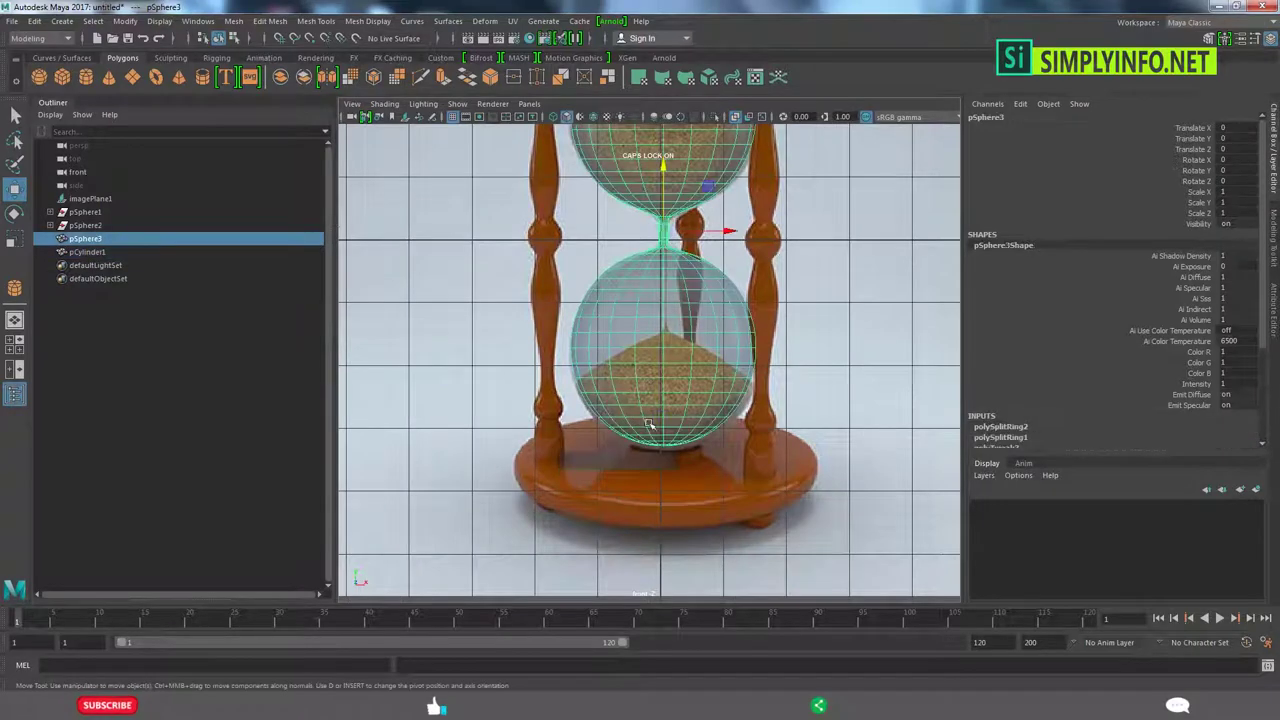
{"action": "key", "text": "space"}
{"action": "key", "text": "space"}
{"action": "scroll", "coordinate": [600, 331], "scroll_direction": "up", "scroll_amount": 2}
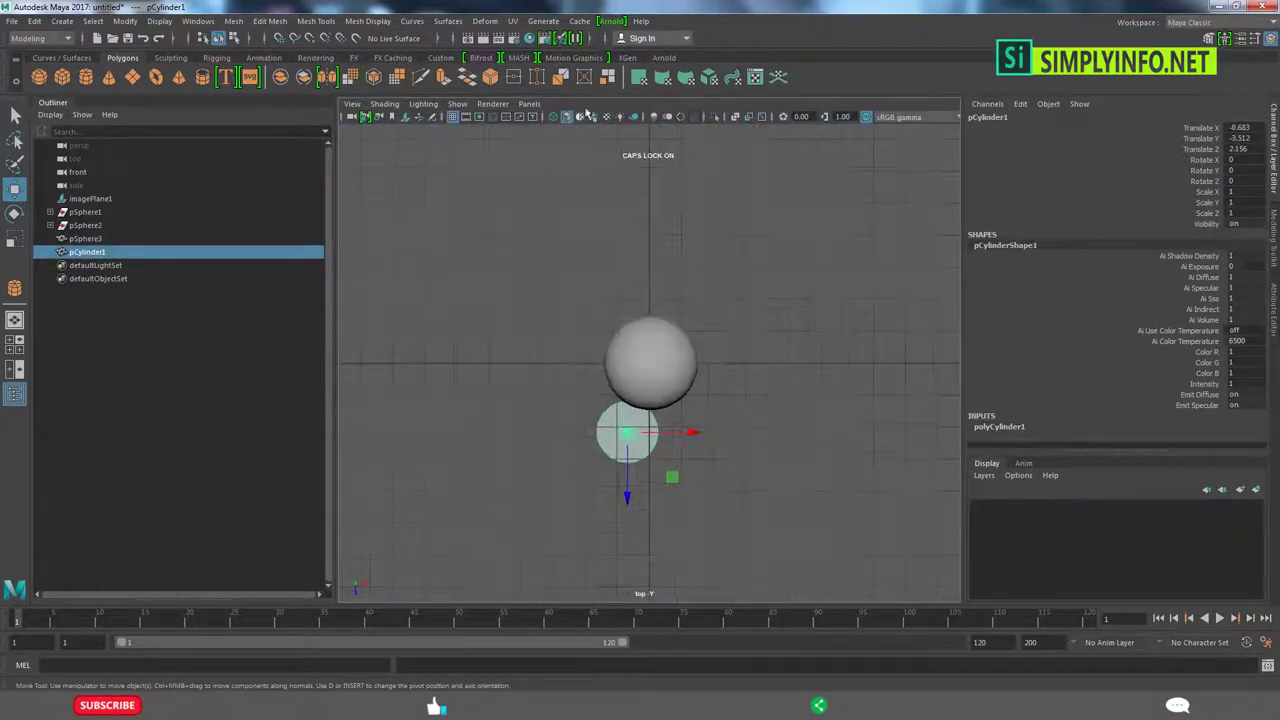
{"action": "left_click", "coordinate": [715, 116]}
- Set the cylinder's Radius to 1.911 and Height to 0.309
{"action": "left_click", "coordinate": [999, 426]}
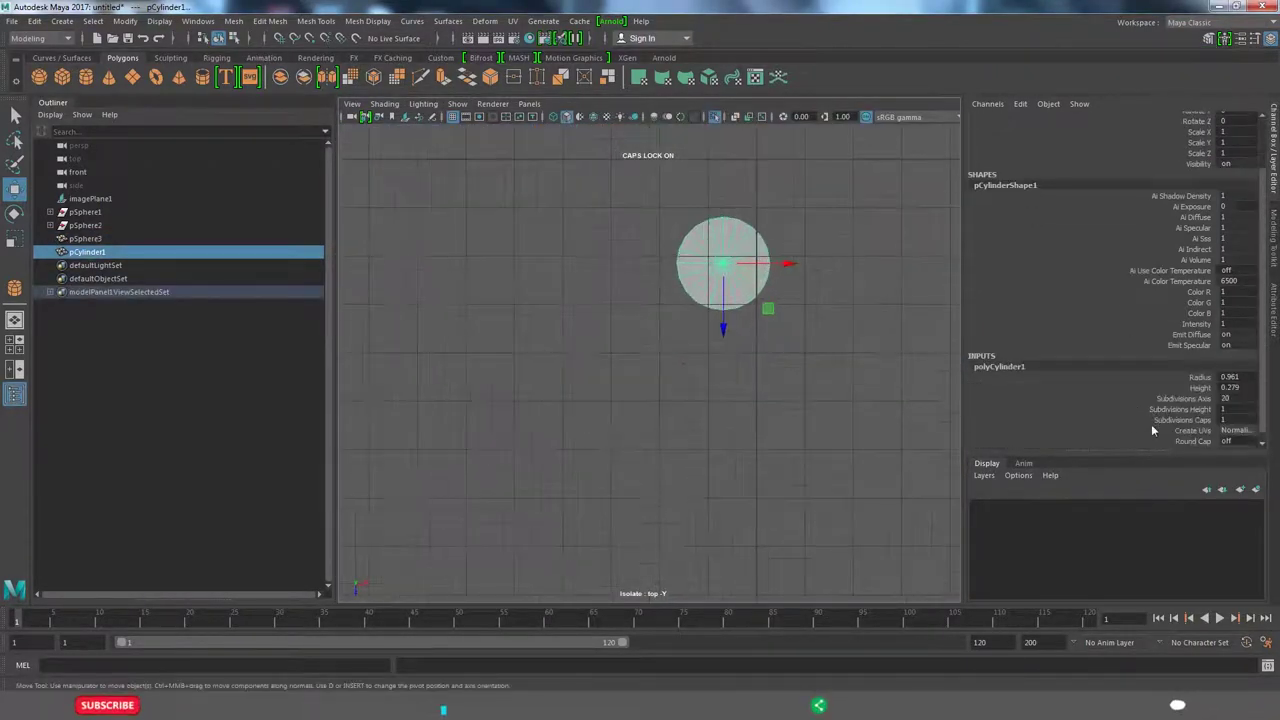
{"action": "left_click", "coordinate": [1195, 377]}
{"action": "middle_click_drag", "start_coordinate": [860, 410], "coordinate": [921, 410]}
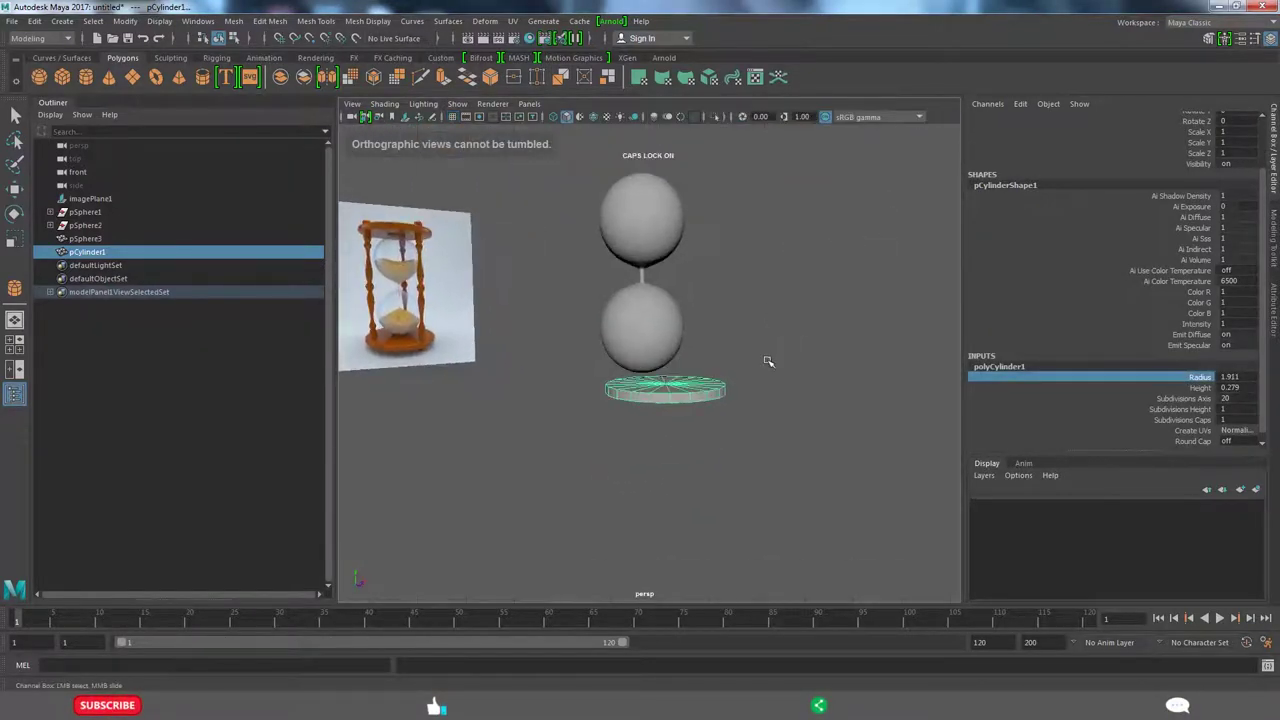
{"action": "scroll", "coordinate": [700, 300], "scroll_direction": "up", "scroll_amount": 3}
{"action": "left_click", "coordinate": [1195, 387]}
{"action": "mouse_move", "coordinate": [780, 464]}
{"action": "middle_mouse_down"}
{"action": "mouse_move", "coordinate": [808, 464]}
{"action": "mouse_move", "coordinate": [782, 468]}
{"action": "middle_mouse_up"}
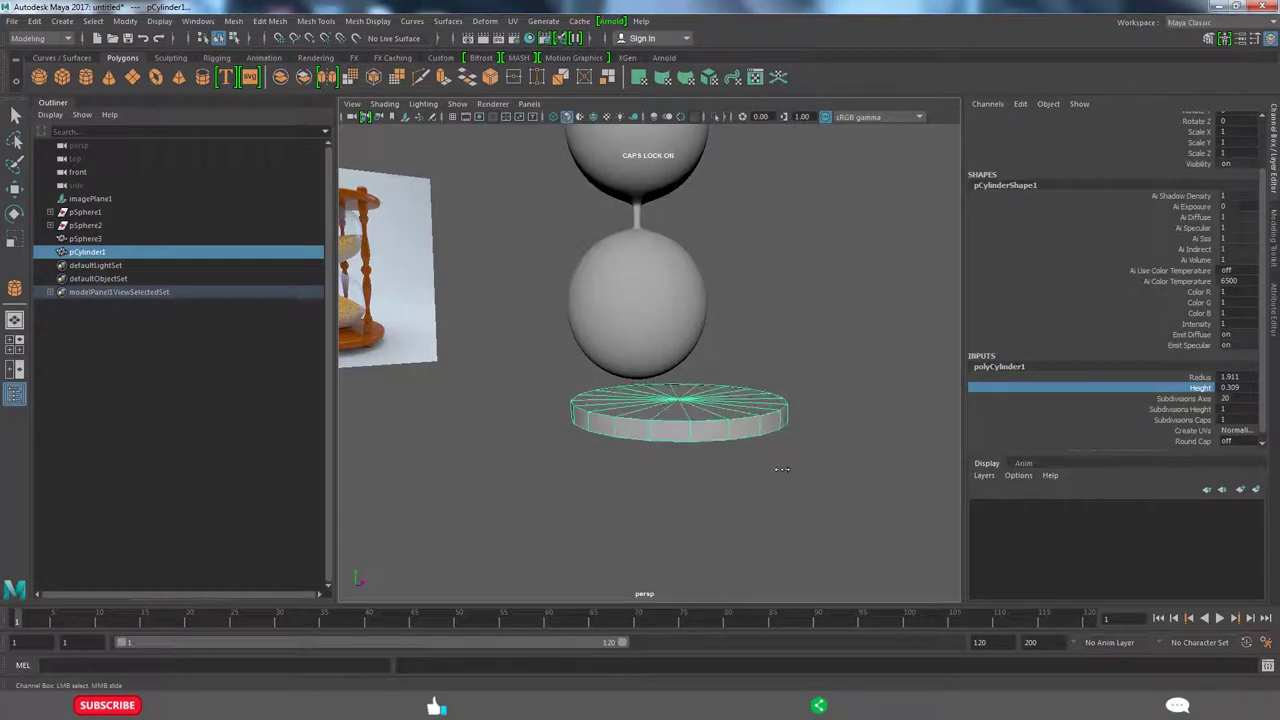
{"action": "right_click_drag", "start_coordinate": [700, 405], "coordinate": [570, 480], "text": "shift"}
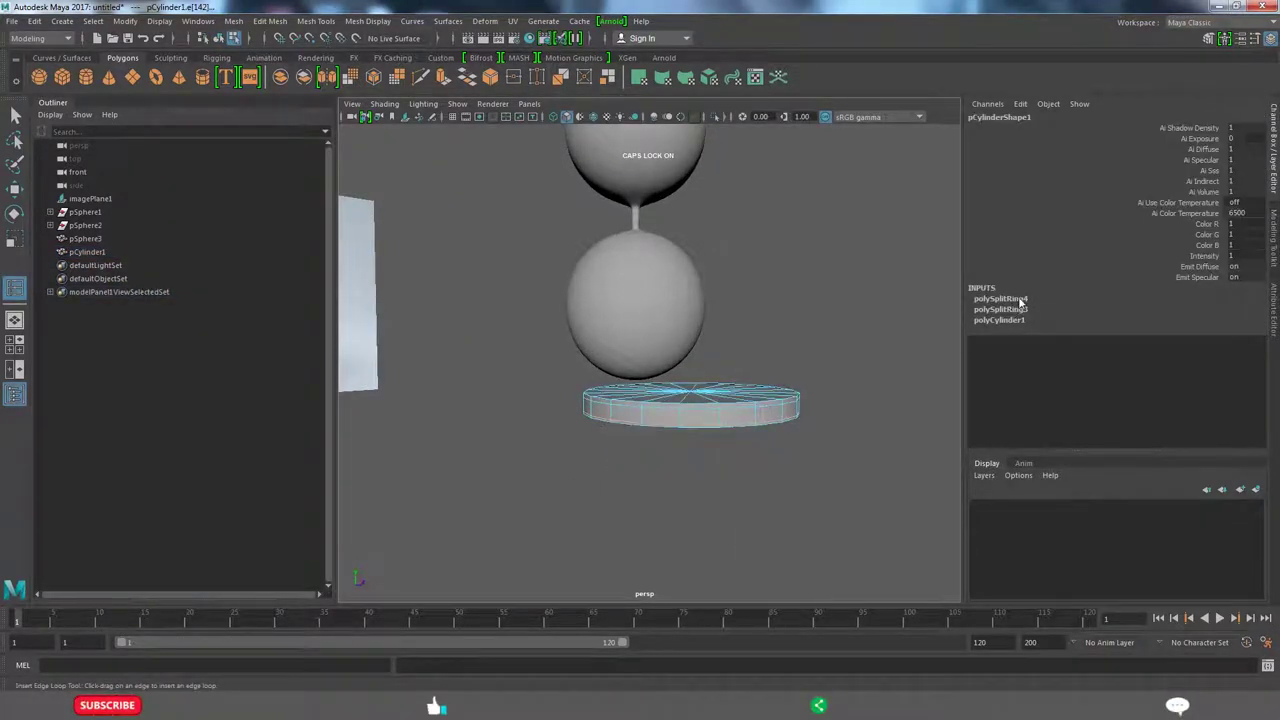
- Select the base disc and orbit in close to its rim
{"action": "key", "text": "w"}
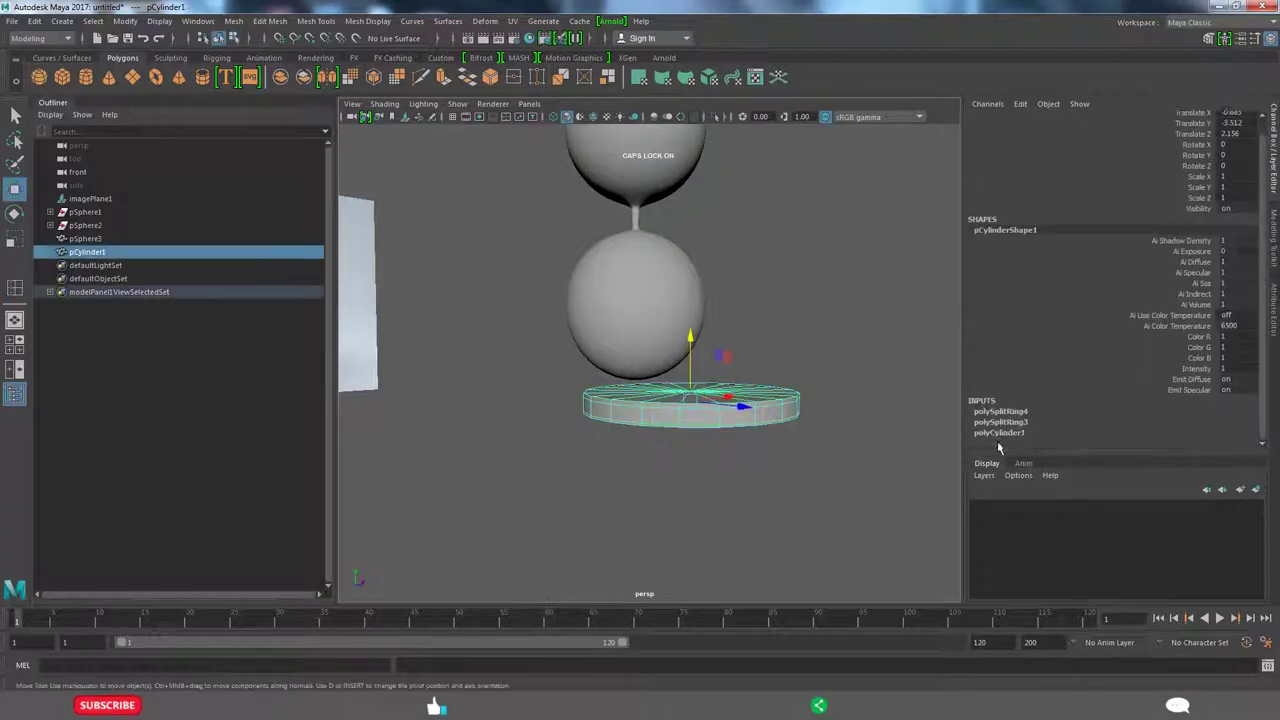
{"action": "left_click", "coordinate": [997, 436]}
{"action": "scroll", "coordinate": [1230, 408], "scroll_direction": "down", "scroll_amount": 1}
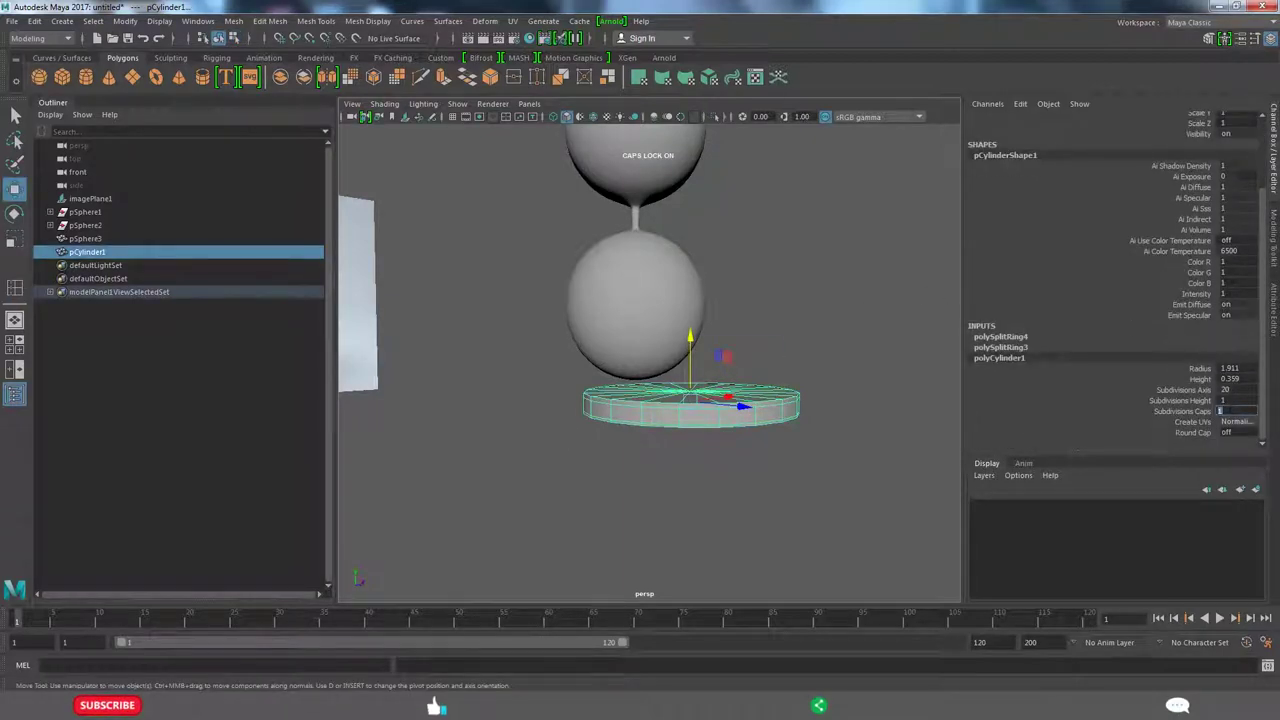
{"action": "left_click", "coordinate": [809, 509]}
{"action": "left_click", "coordinate": [694, 420]}
{"action": "left_click_drag", "start_coordinate": [694, 449], "coordinate": [760, 440], "text": "alt"}
{"action": "scroll", "coordinate": [760, 440], "scroll_direction": "up", "scroll_amount": 2}
{"action": "right_click_drag", "start_coordinate": [786, 434], "coordinate": [820, 400], "text": "shift"}
- Insert edge loops near the disc's top and bottom rims and around its side
{"action": "left_click", "coordinate": [813, 440]}
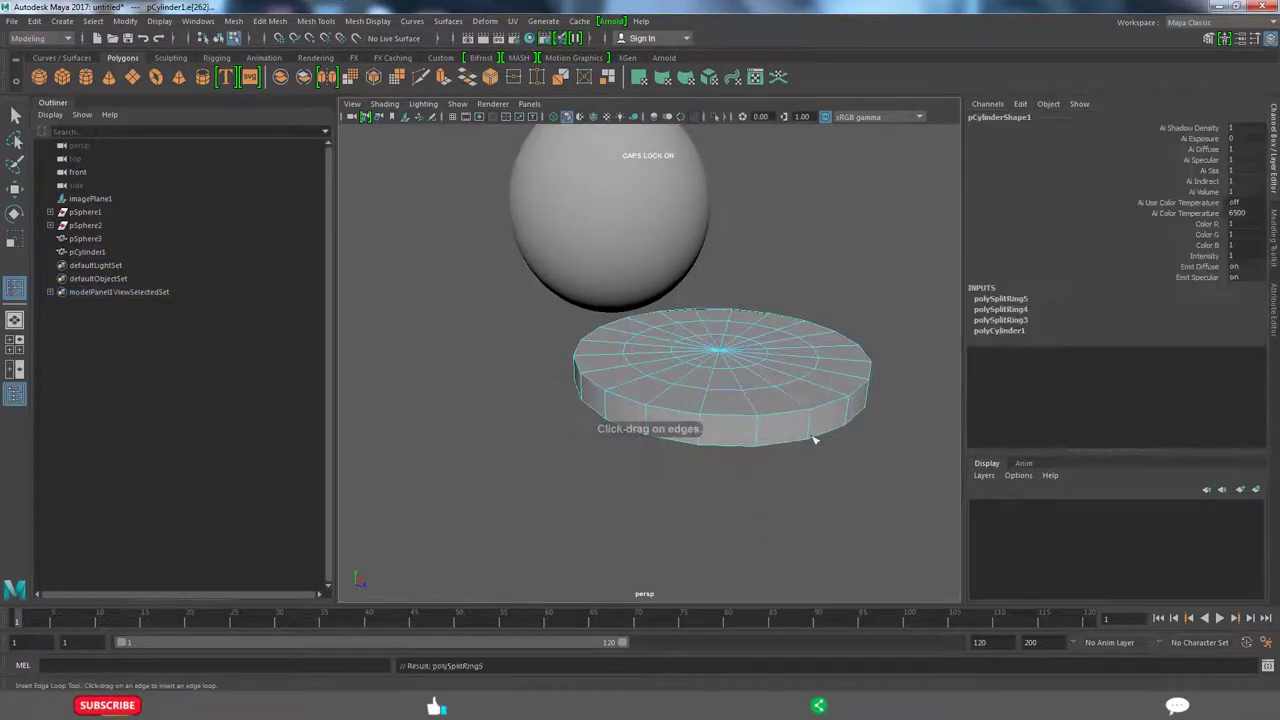
{"action": "left_click_drag", "start_coordinate": [813, 440], "coordinate": [790, 400], "text": "alt"}
{"action": "left_click", "coordinate": [790, 340]}
{"action": "left_click_drag", "start_coordinate": [790, 340], "coordinate": [788, 413], "text": "alt"}
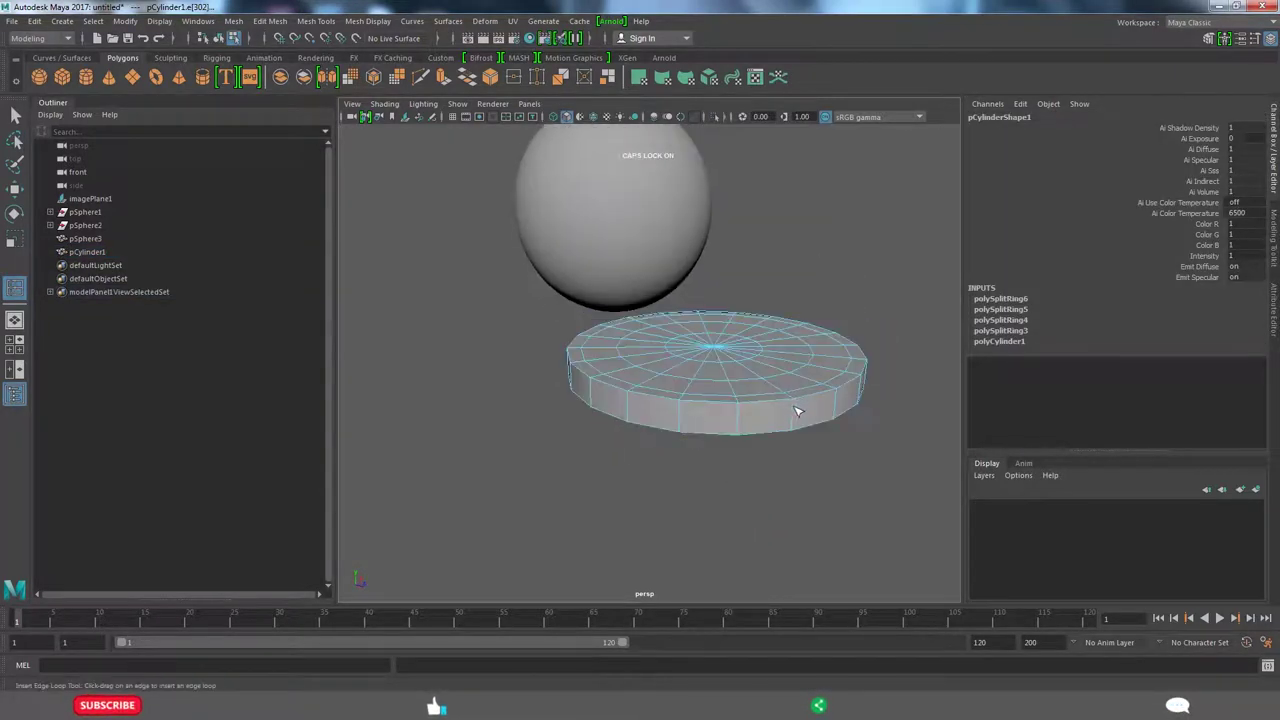
{"action": "left_click", "coordinate": [797, 428]}
{"action": "left_click_drag", "start_coordinate": [811, 460], "coordinate": [815, 416], "text": "alt"}
{"action": "key", "text": "w"}
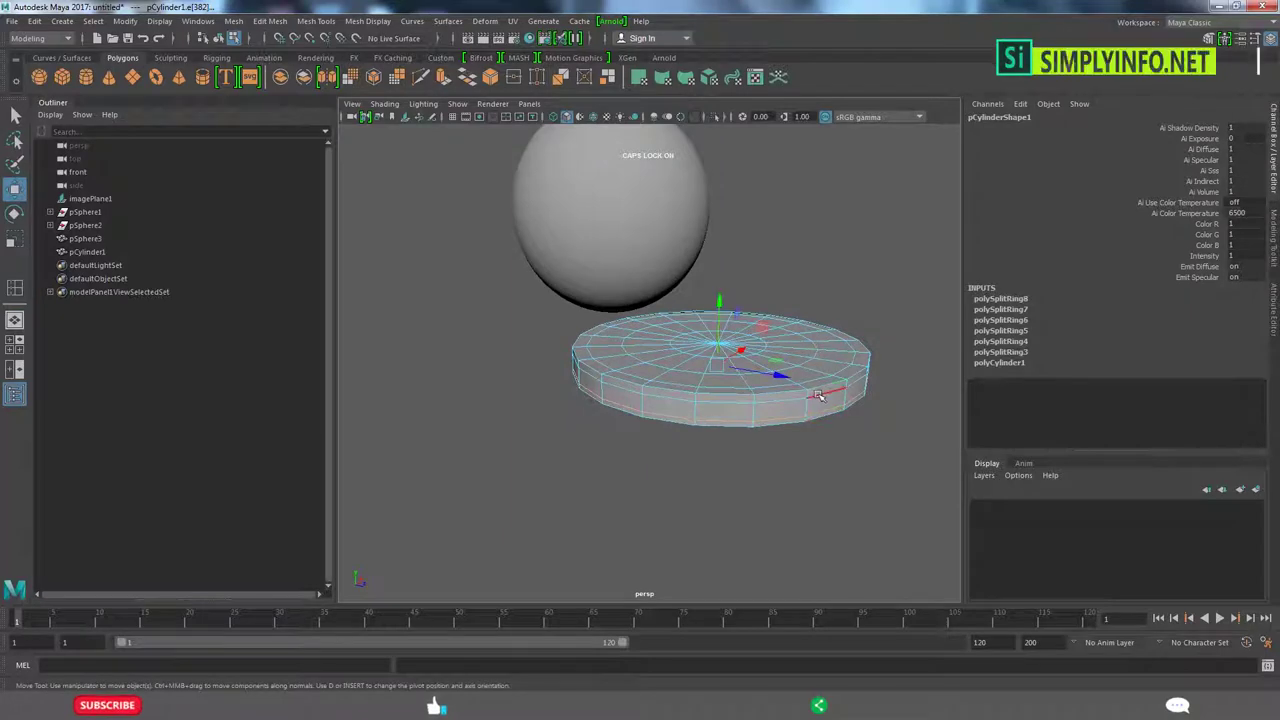
- Apply Edit Edge Flow to round the rim loops, then reselect the base disc
{"action": "right_click_drag", "start_coordinate": [838, 346], "coordinate": [843, 381], "text": "shift"}
{"action": "right_click_drag", "start_coordinate": [826, 457], "coordinate": [825, 463], "text": "shift"}
{"action": "mouse_move", "coordinate": [825, 463]}
{"action": "left_mouse_down", "text": "alt"}
{"action": "mouse_move", "coordinate": [770, 274]}
{"action": "mouse_move", "coordinate": [763, 337]}
{"action": "left_mouse_up", "text": "alt"}
{"action": "left_click", "coordinate": [734, 379]}
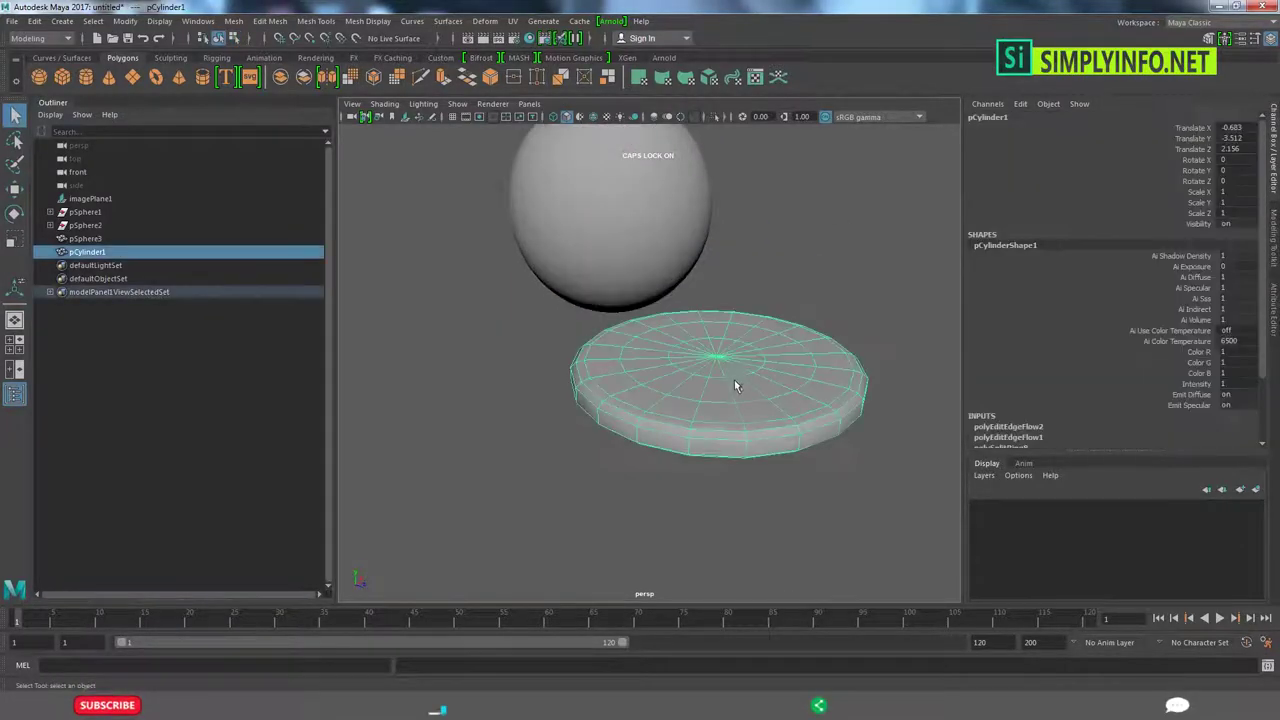
{"action": "left_click", "coordinate": [827, 282]}
{"action": "mouse_move", "coordinate": [827, 282]}
{"action": "left_mouse_down", "text": "alt"}
{"action": "mouse_move", "coordinate": [594, 331]}
{"action": "mouse_move", "coordinate": [751, 343]}
{"action": "mouse_move", "coordinate": [711, 380]}
{"action": "mouse_move", "coordinate": [590, 385]}
{"action": "left_mouse_up", "text": "alt"}
{"action": "left_click", "coordinate": [700, 366]}
- Extrude the base disc's top centre faces inward, then upward, to form a raised collar
{"action": "key", "text": "f"}
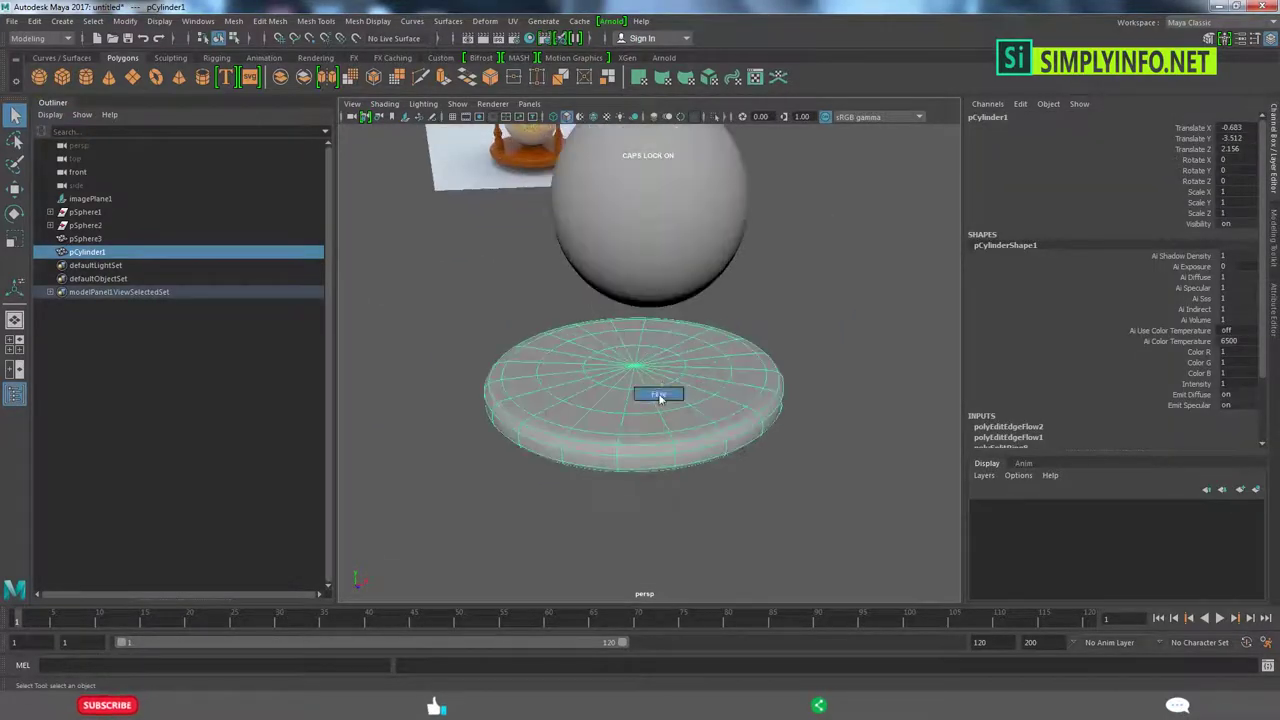
{"action": "key", "text": "F11"}
{"action": "right_click_drag", "start_coordinate": [760, 320], "coordinate": [692, 355]}
{"action": "key", "text": "ctrl+e"}
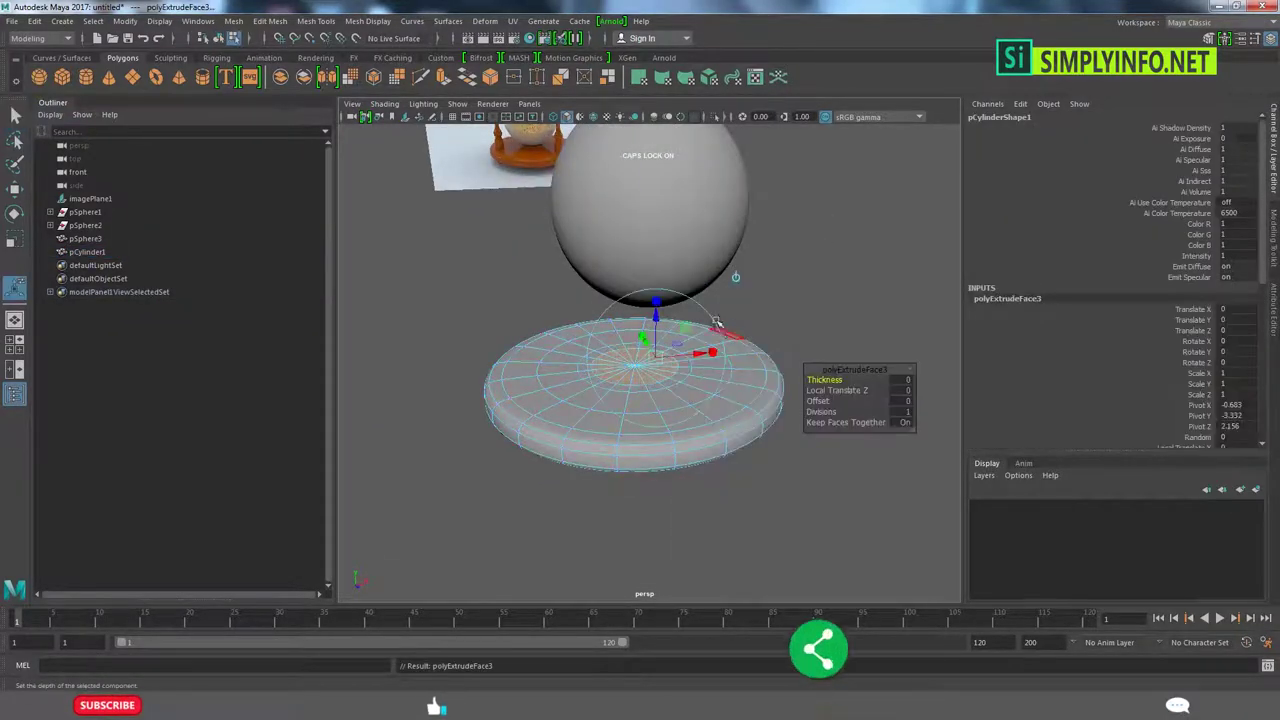
{"action": "mouse_move", "coordinate": [692, 355]}
{"action": "left_mouse_down", "text": "alt"}
{"action": "mouse_move", "coordinate": [651, 306]}
{"action": "mouse_move", "coordinate": [643, 351]}
{"action": "left_mouse_up", "text": "alt"}
{"action": "key", "text": "ctrl+e"}
{"action": "key", "text": "r"}
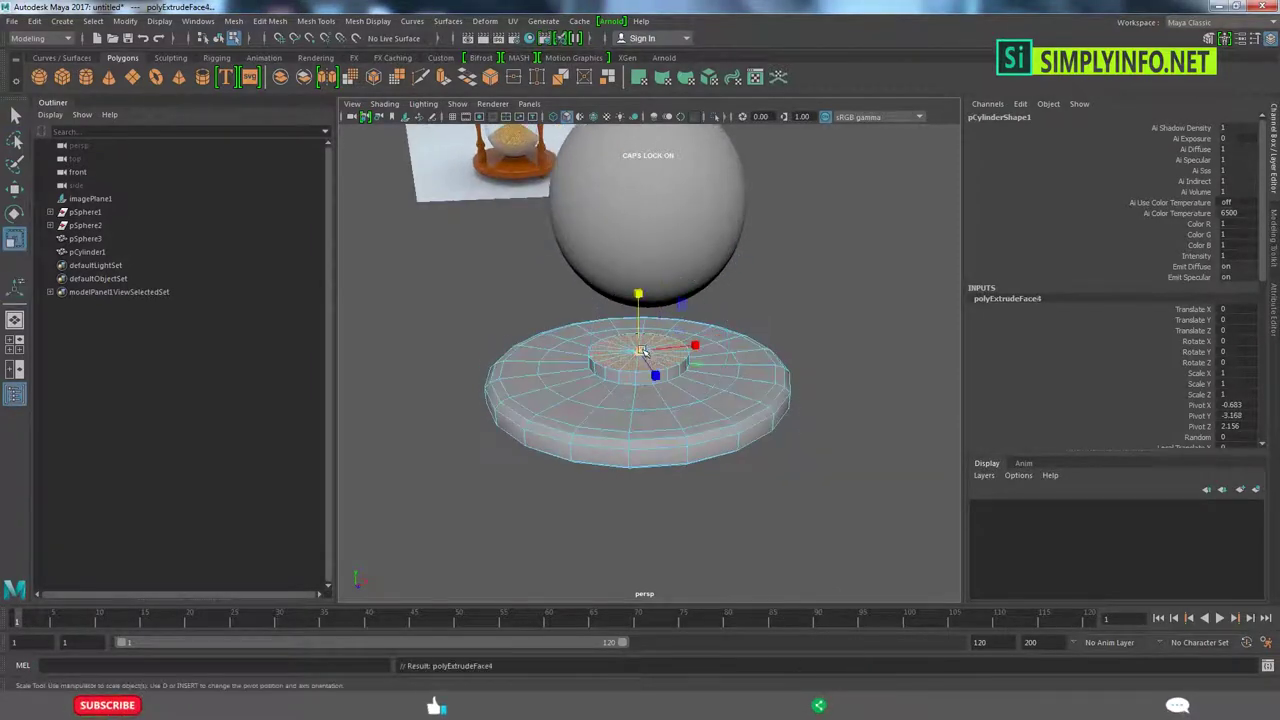
{"action": "key", "text": "ctrl+e"}
{"action": "key", "text": "w"}
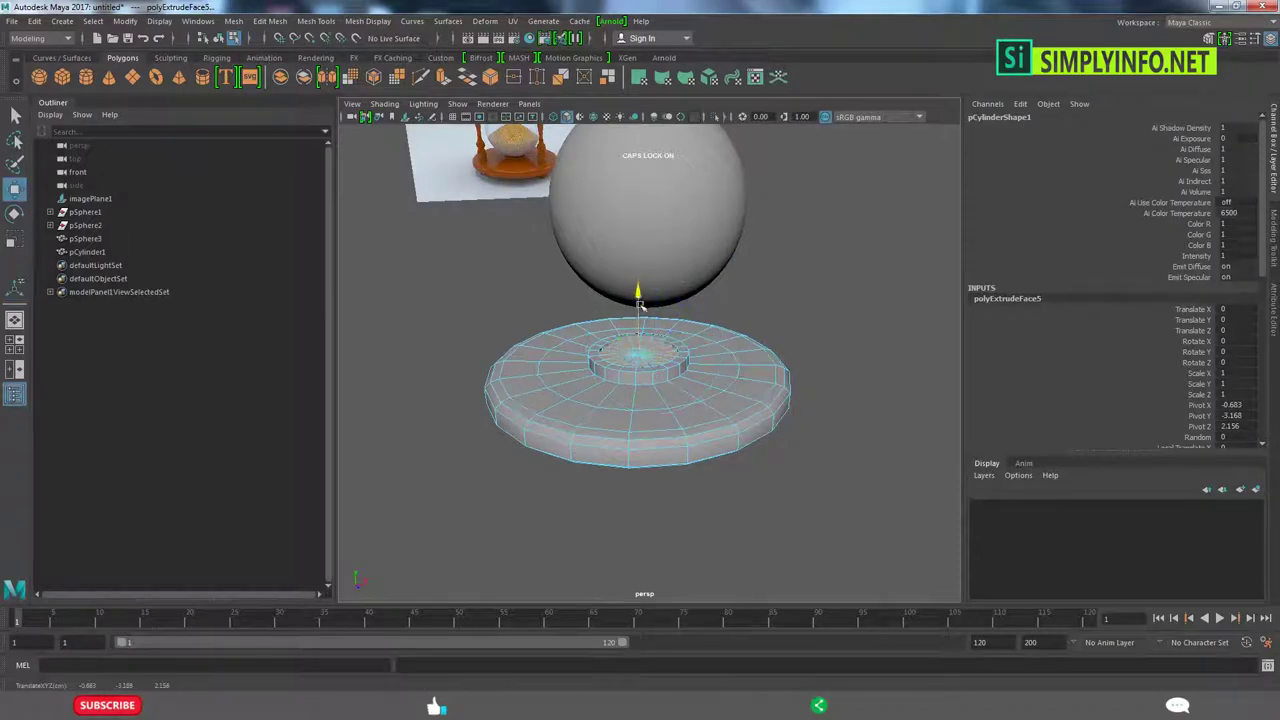
- Insert supporting edge loops around the collar's outer and inner walls
{"action": "right_click_drag", "start_coordinate": [677, 457], "coordinate": [690, 430], "text": "shift"}
{"action": "scroll", "coordinate": [643, 429], "scroll_direction": "up", "scroll_amount": 3}
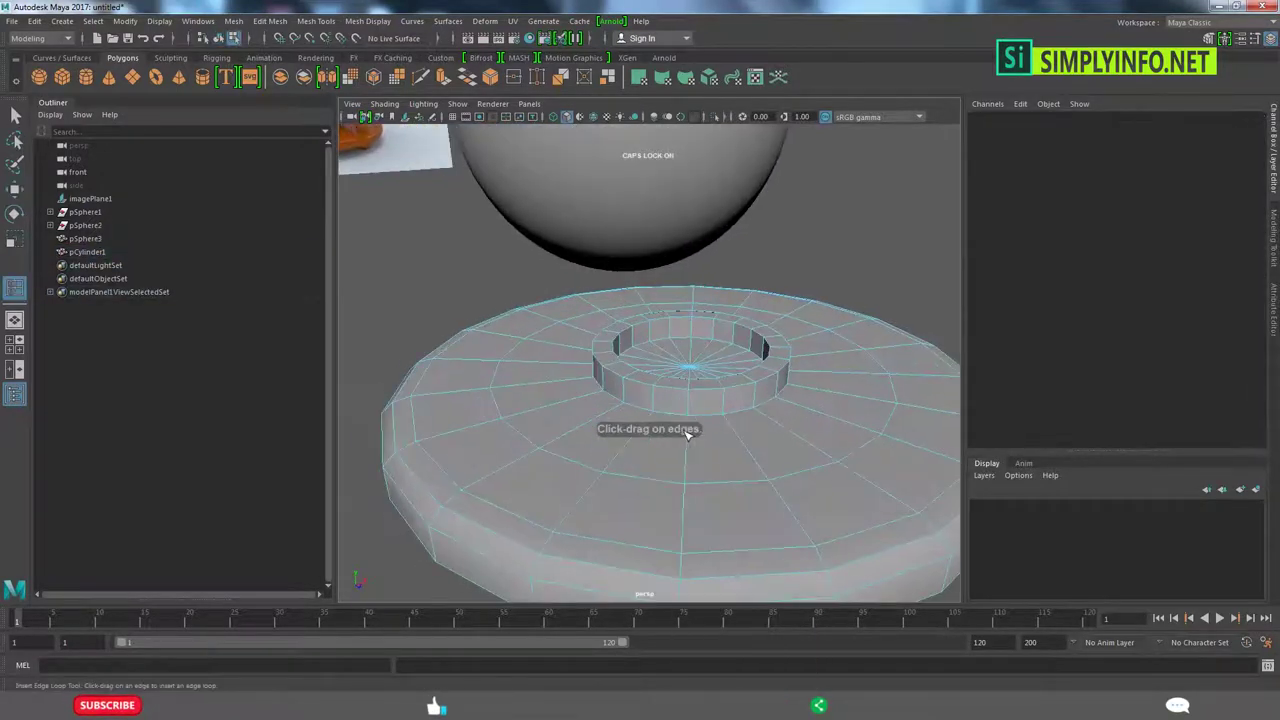
{"action": "left_click_drag", "start_coordinate": [688, 430], "coordinate": [528, 450], "text": "alt"}
{"action": "left_click", "coordinate": [524, 445]}
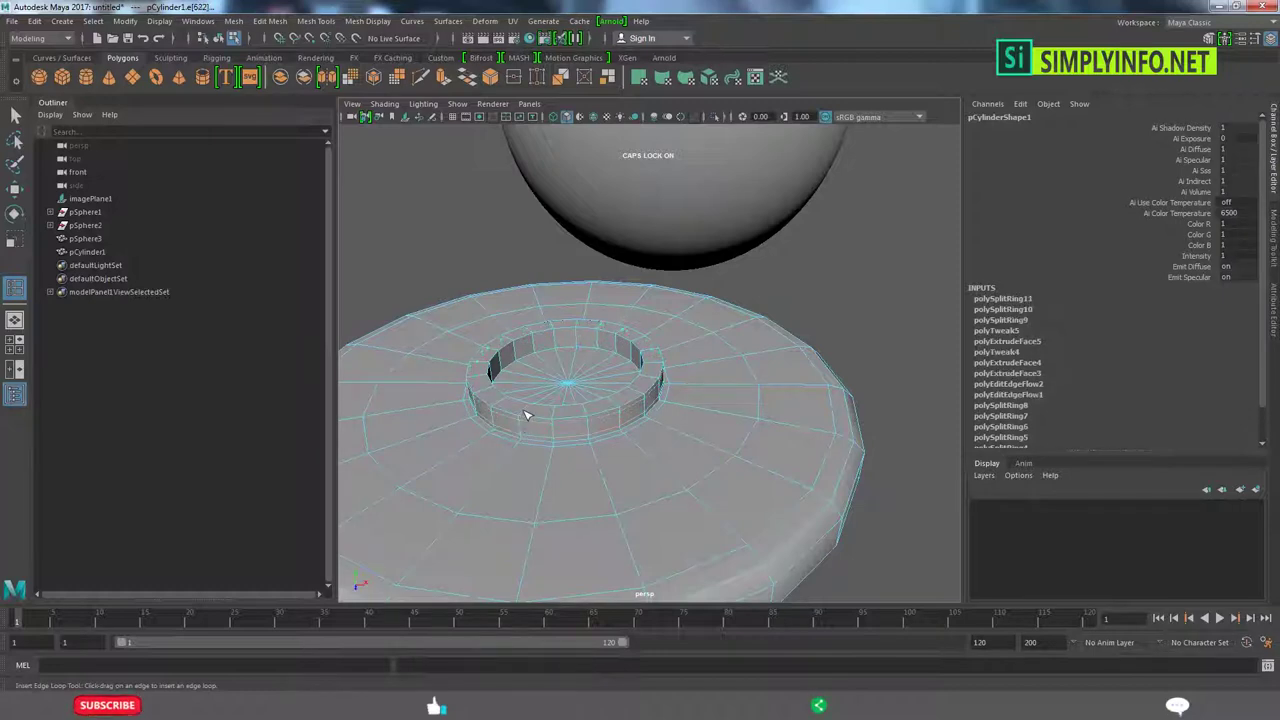
{"action": "left_click", "coordinate": [530, 420]}
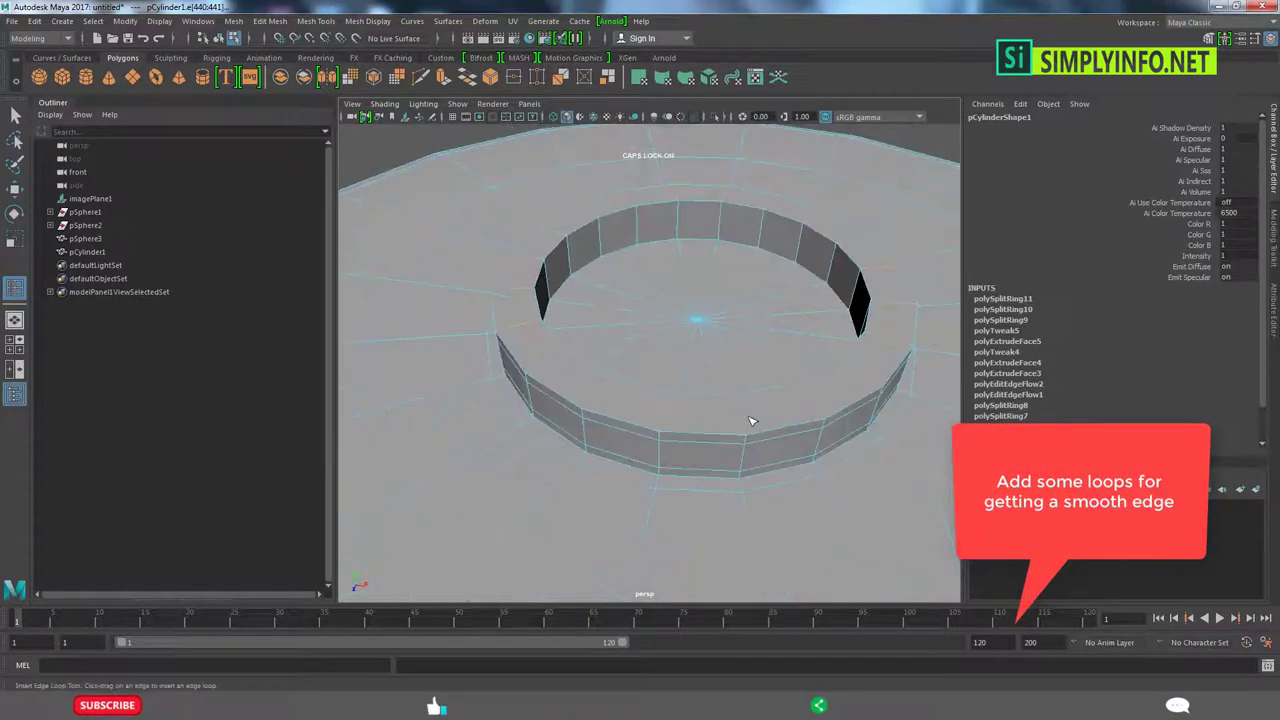
{"action": "left_click", "coordinate": [750, 420]}
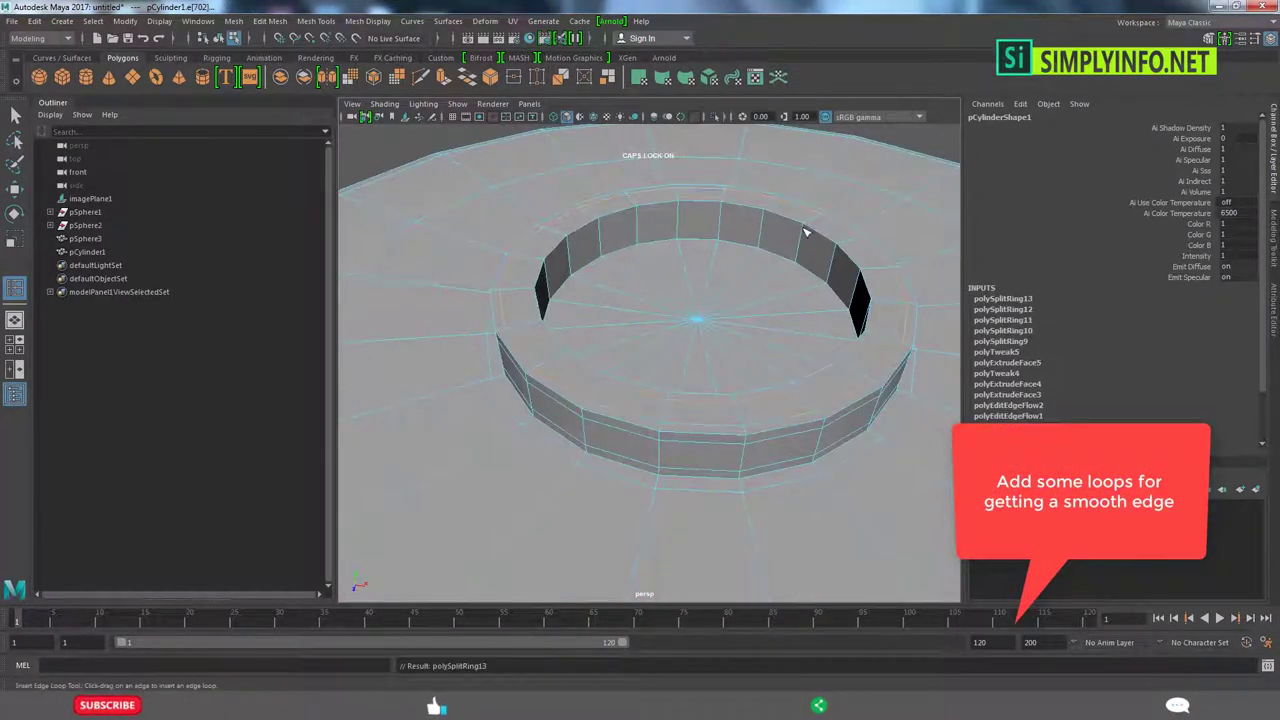
{"action": "left_click_drag", "start_coordinate": [805, 232], "coordinate": [798, 263]}
{"action": "key", "text": "w"}
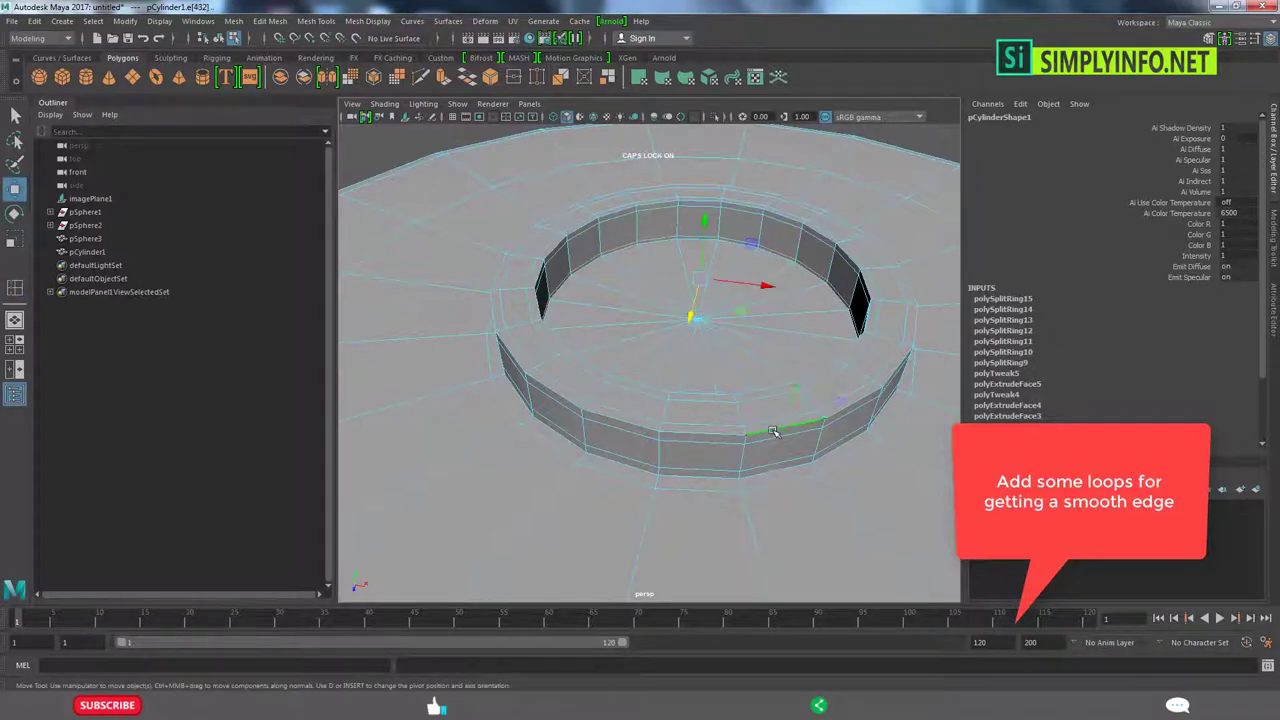
{"action": "right_click_drag", "start_coordinate": [772, 430], "coordinate": [743, 393]}
{"action": "left_click_drag", "start_coordinate": [743, 393], "coordinate": [555, 290], "text": "alt"}
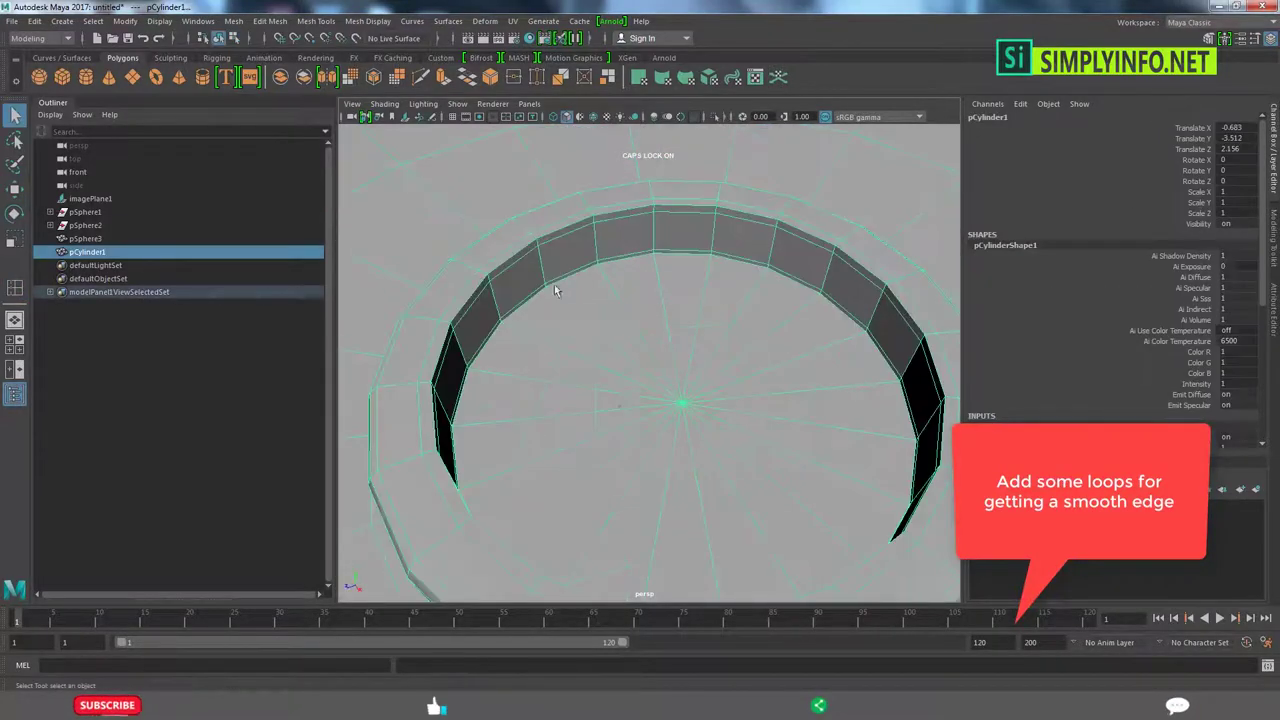
{"action": "left_click", "coordinate": [546, 239]}
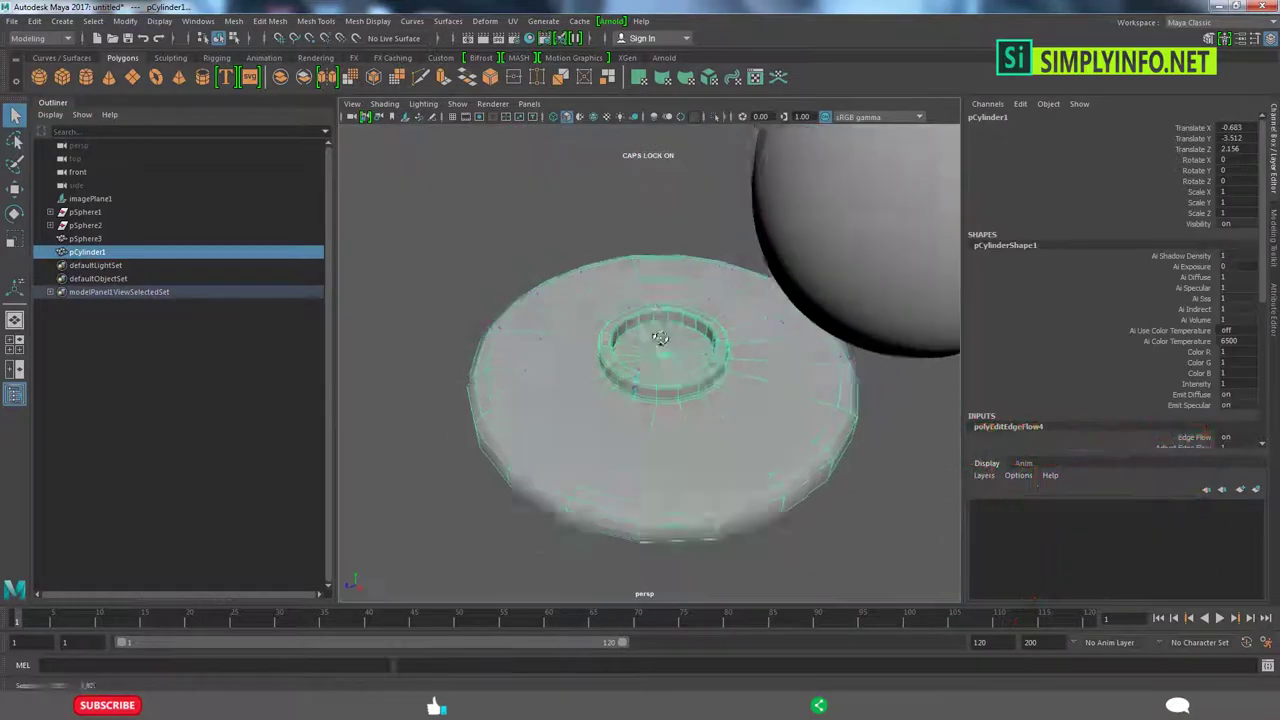
- Extrude the disc's centre faces once more and scale them
{"action": "key", "text": "F8"}
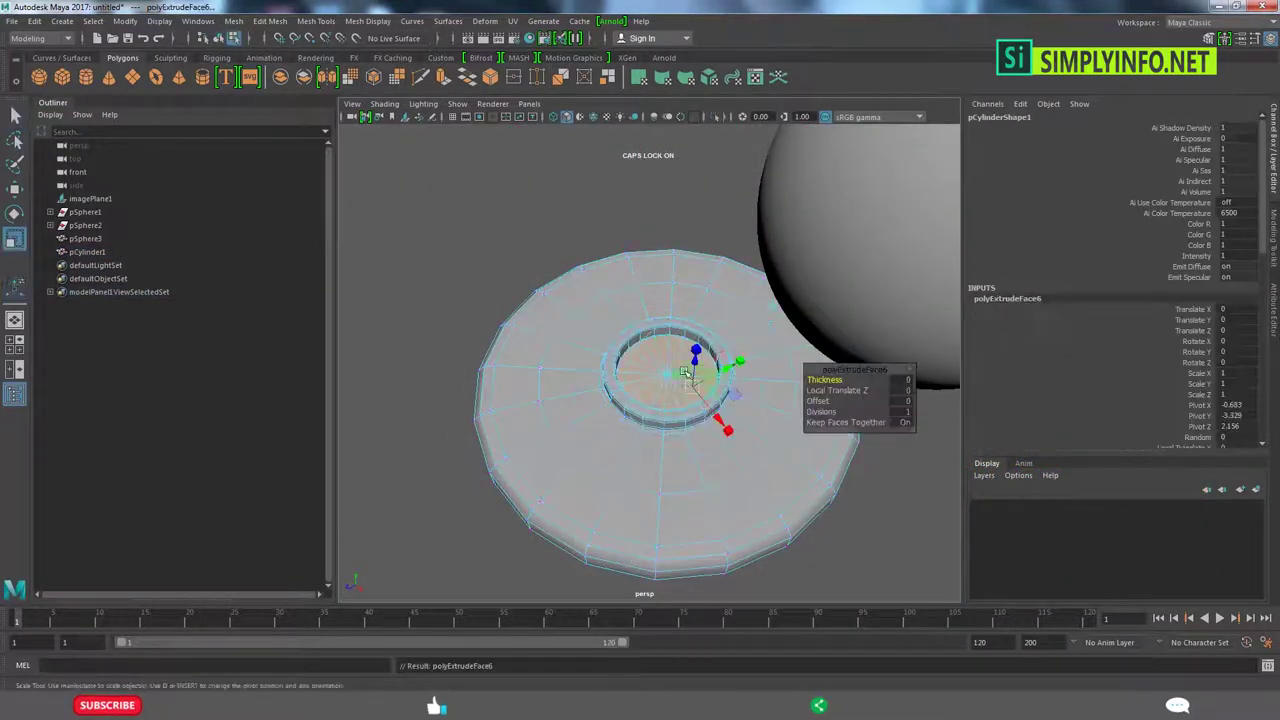
{"action": "key", "text": "r"}
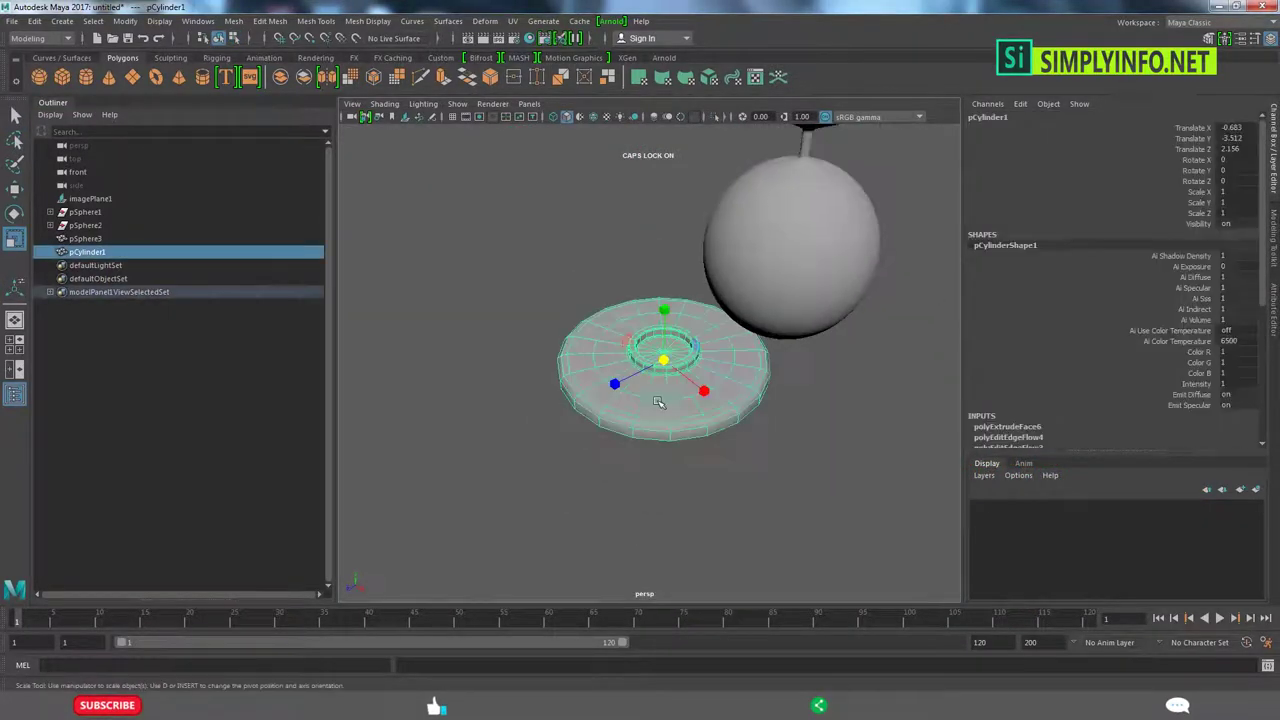
{"action": "left_click", "coordinate": [851, 440]}
{"action": "mouse_move", "coordinate": [851, 440]}
{"action": "left_mouse_down", "text": "alt"}
{"action": "mouse_move", "coordinate": [734, 425]}
{"action": "mouse_move", "coordinate": [734, 460]}
{"action": "left_mouse_up", "text": "alt"}
- In the top view, align the sphere and base disc at X and Z 0
{"action": "left_click", "coordinate": [640, 320]}
{"action": "key", "text": "space"}
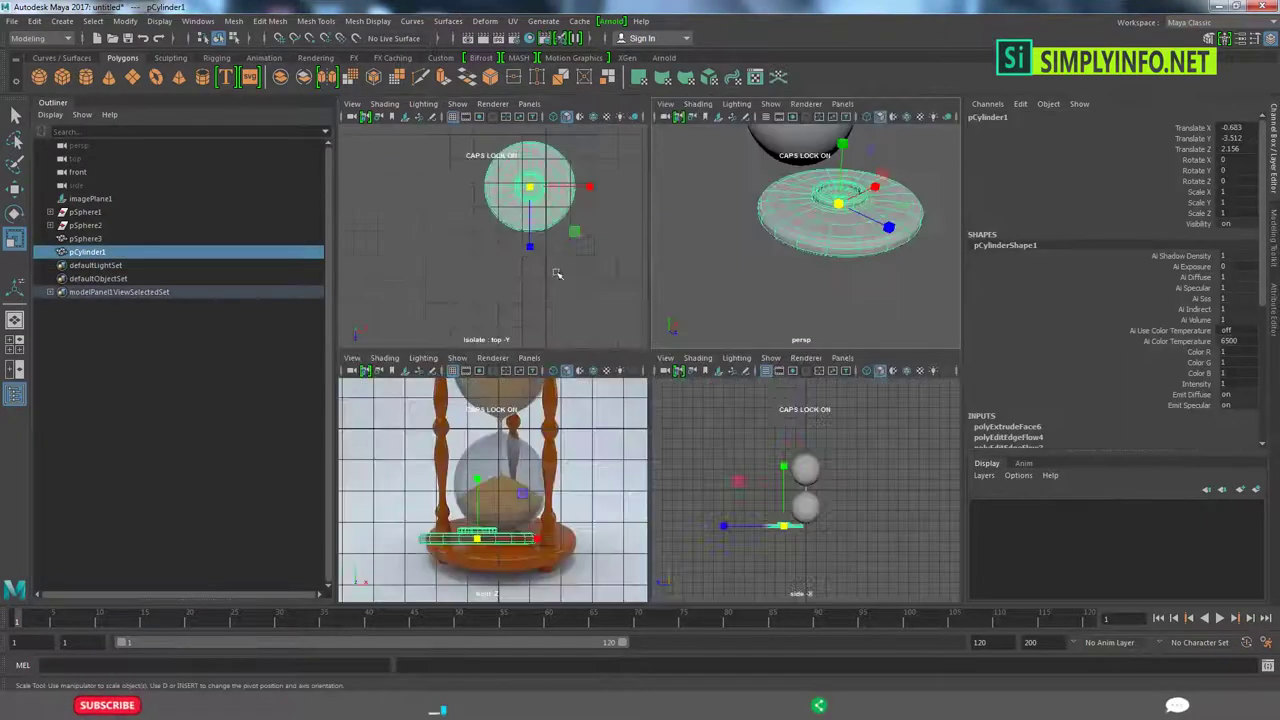
{"action": "key", "text": "space"}
{"action": "scroll", "coordinate": [731, 210], "scroll_direction": "down", "scroll_amount": 3}
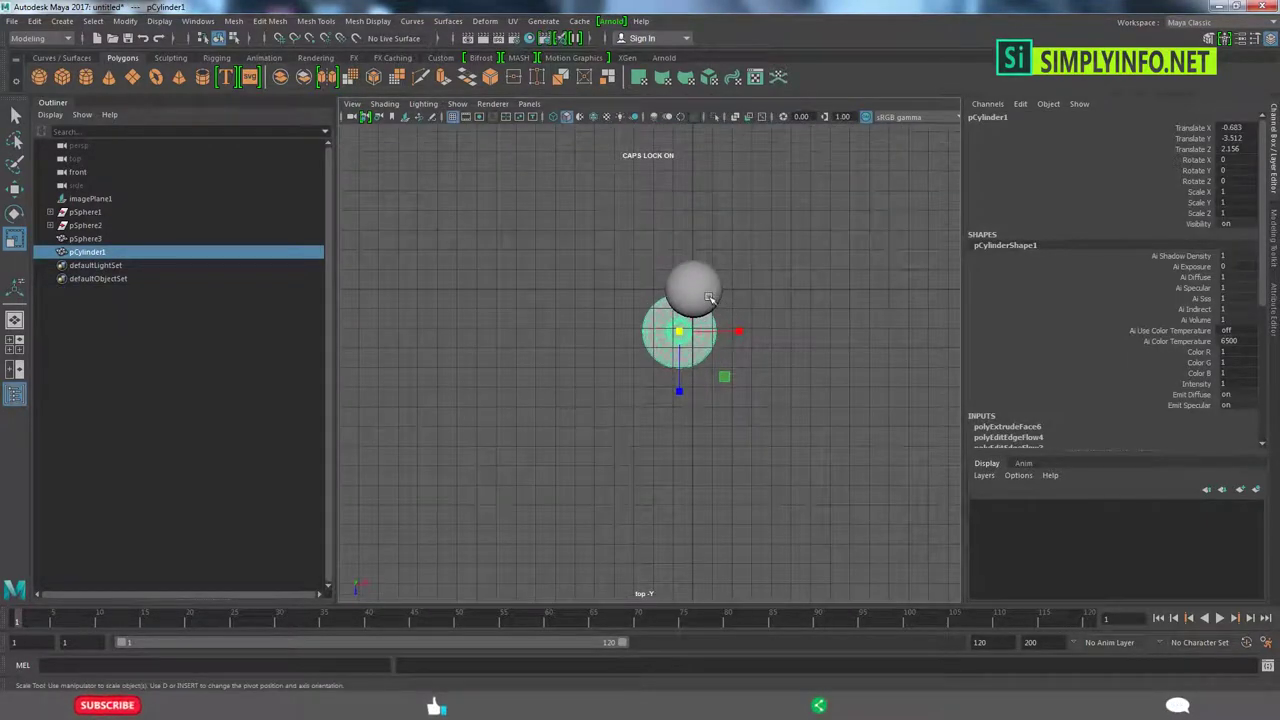
{"action": "left_click", "coordinate": [705, 292]}
{"action": "key", "text": "w"}
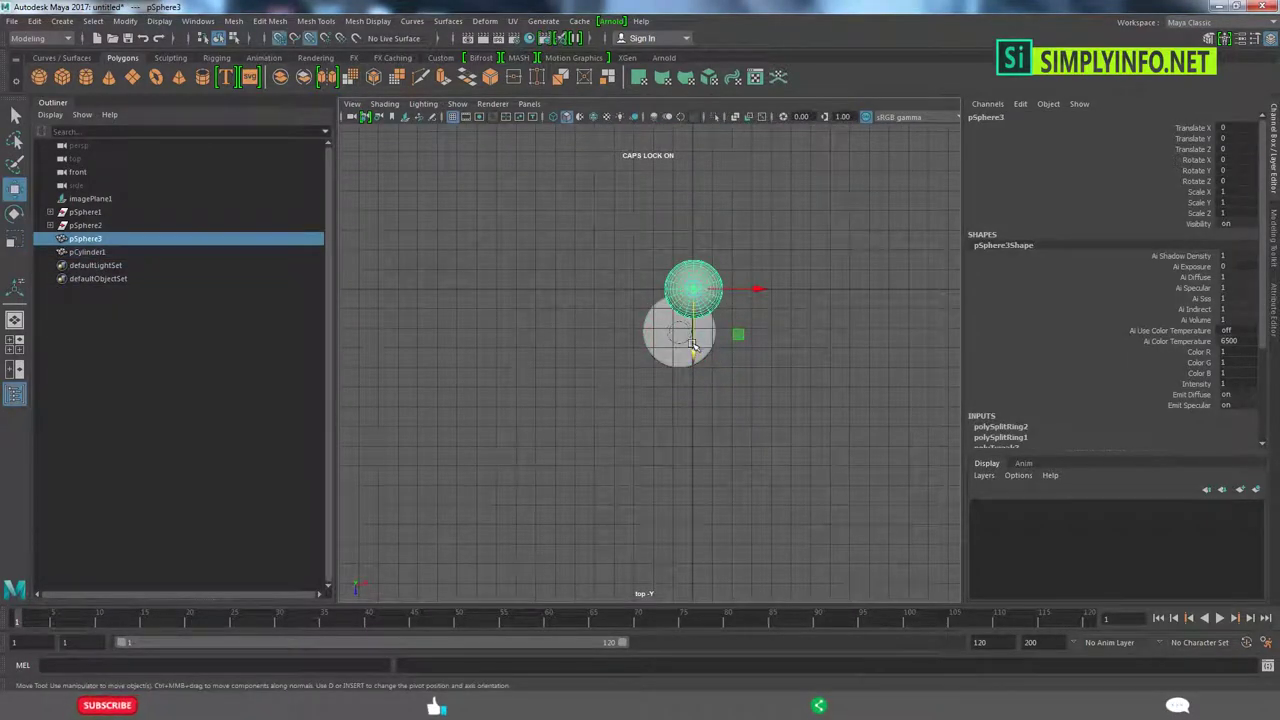
{"action": "left_click_drag", "start_coordinate": [692, 344], "coordinate": [689, 290]}
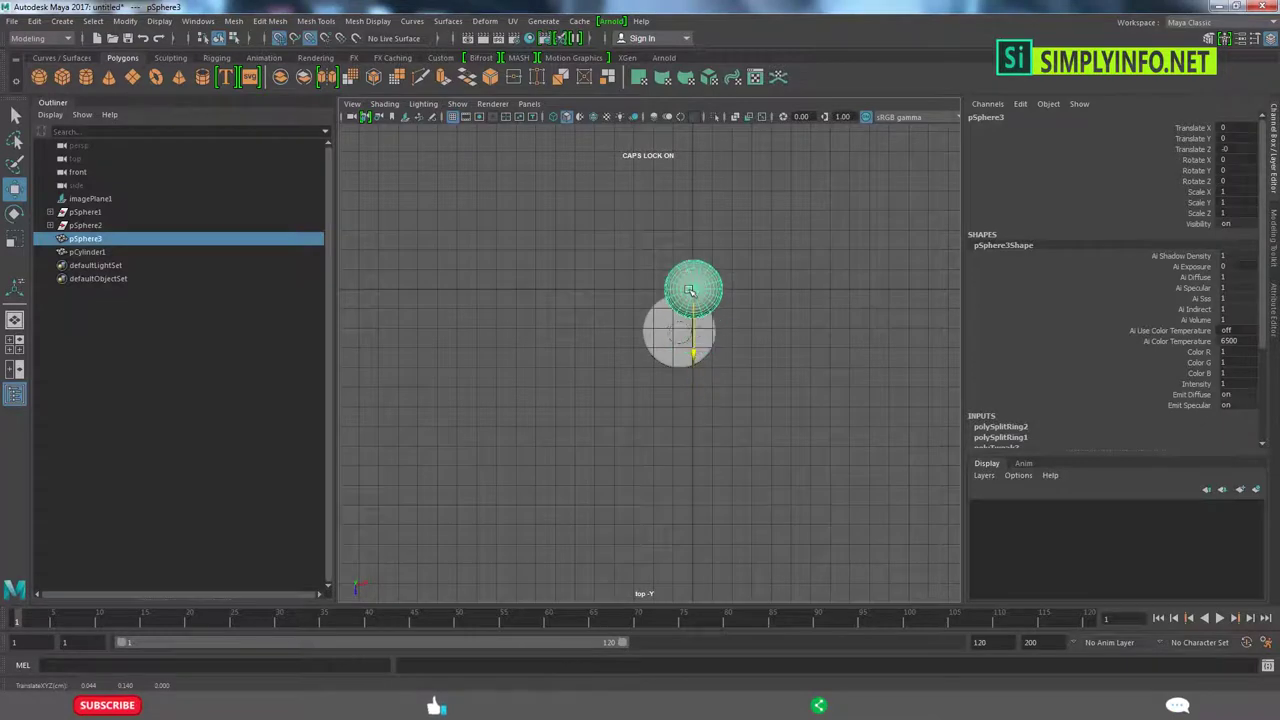
{"action": "left_click", "coordinate": [684, 342]}
{"action": "mouse_move", "coordinate": [678, 374]}
{"action": "left_mouse_down"}
{"action": "mouse_move", "coordinate": [679, 294]}
{"action": "mouse_move", "coordinate": [718, 292]}
{"action": "mouse_move", "coordinate": [688, 290]}
{"action": "mouse_move", "coordinate": [698, 342]}
{"action": "mouse_move", "coordinate": [730, 330]}
{"action": "left_mouse_up"}
{"action": "key", "text": "space"}
{"action": "key", "text": "space"}
{"action": "left_click", "coordinate": [743, 343]}
{"action": "left_click", "coordinate": [705, 385]}
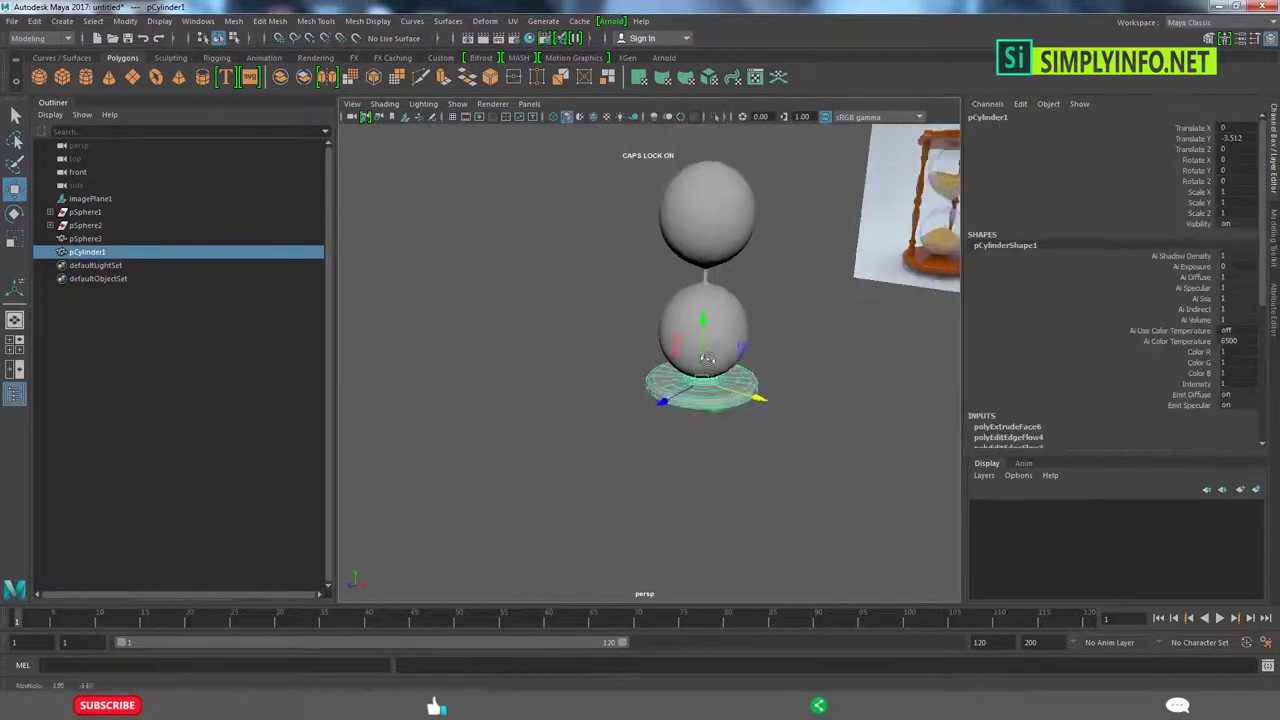
- Freeze the base disc's transformations and centre its pivot
{"action": "left_click", "coordinate": [40, 21]}
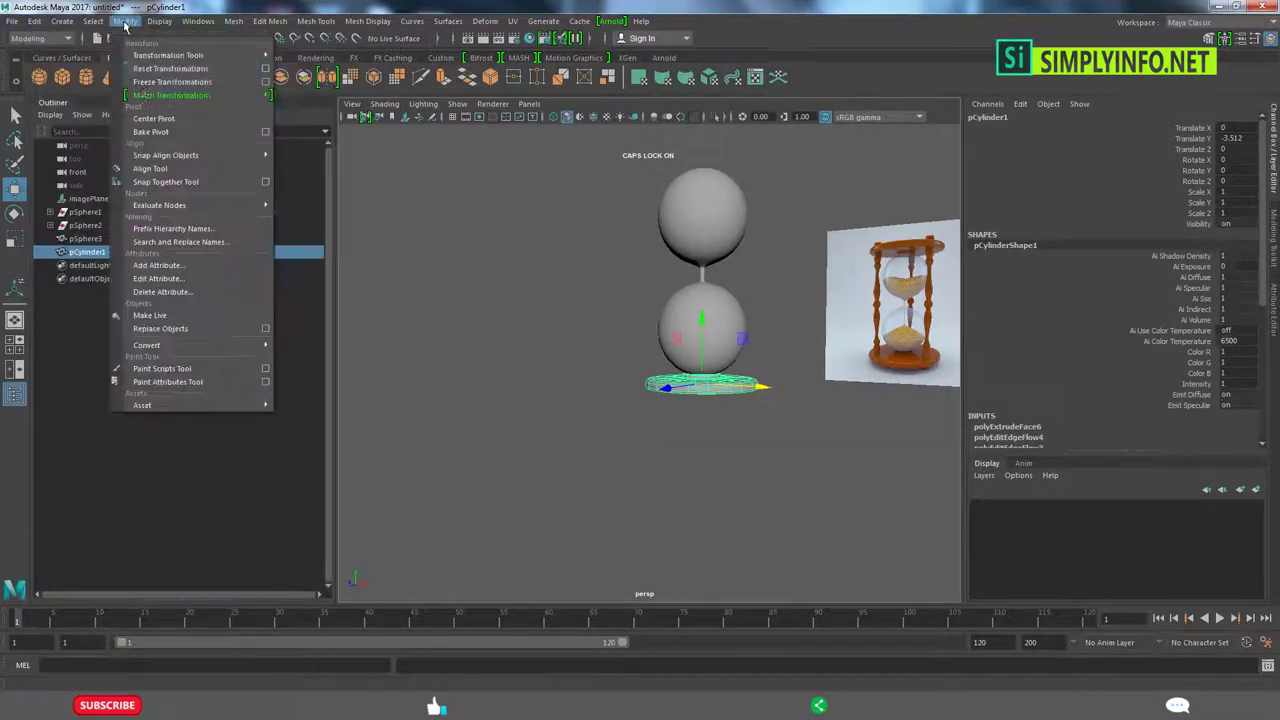
{"action": "left_click", "coordinate": [170, 81]}
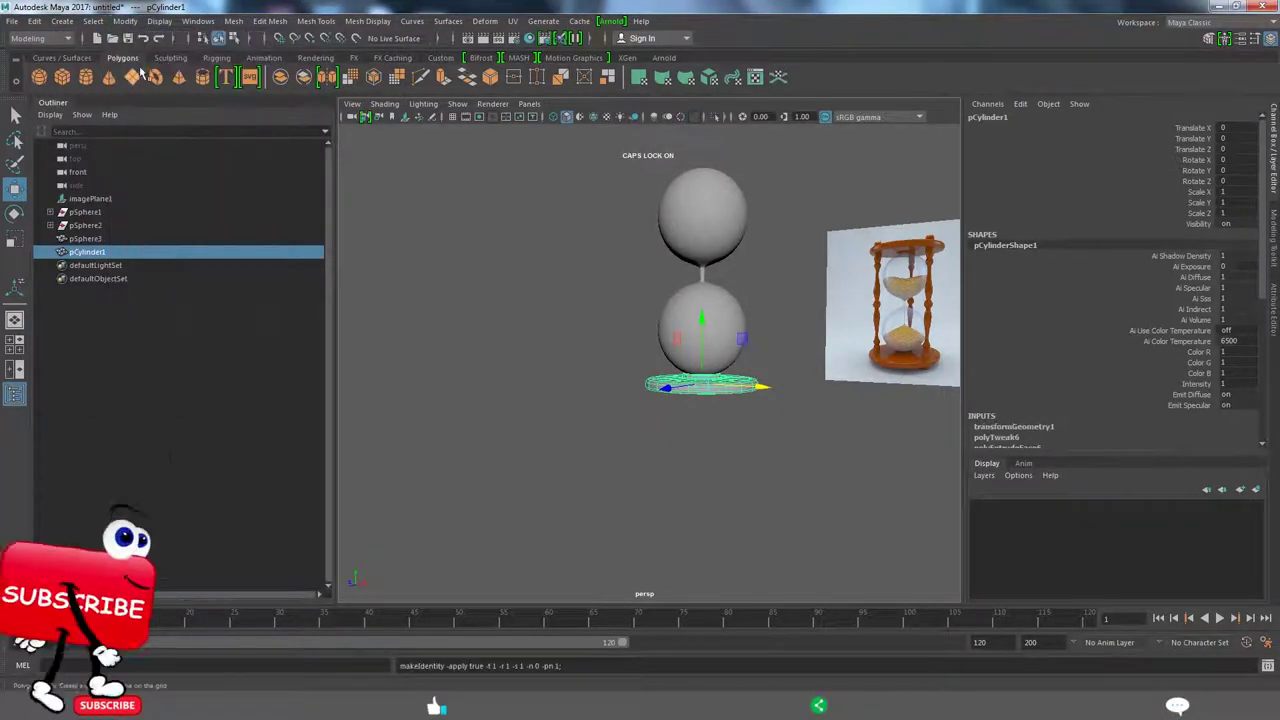
{"action": "left_click", "coordinate": [124, 21]}
{"action": "left_click", "coordinate": [153, 118]}
- Make a vertically flipped copy of the base with Duplicate Special's negative Y scale
{"action": "left_click", "coordinate": [37, 21]}
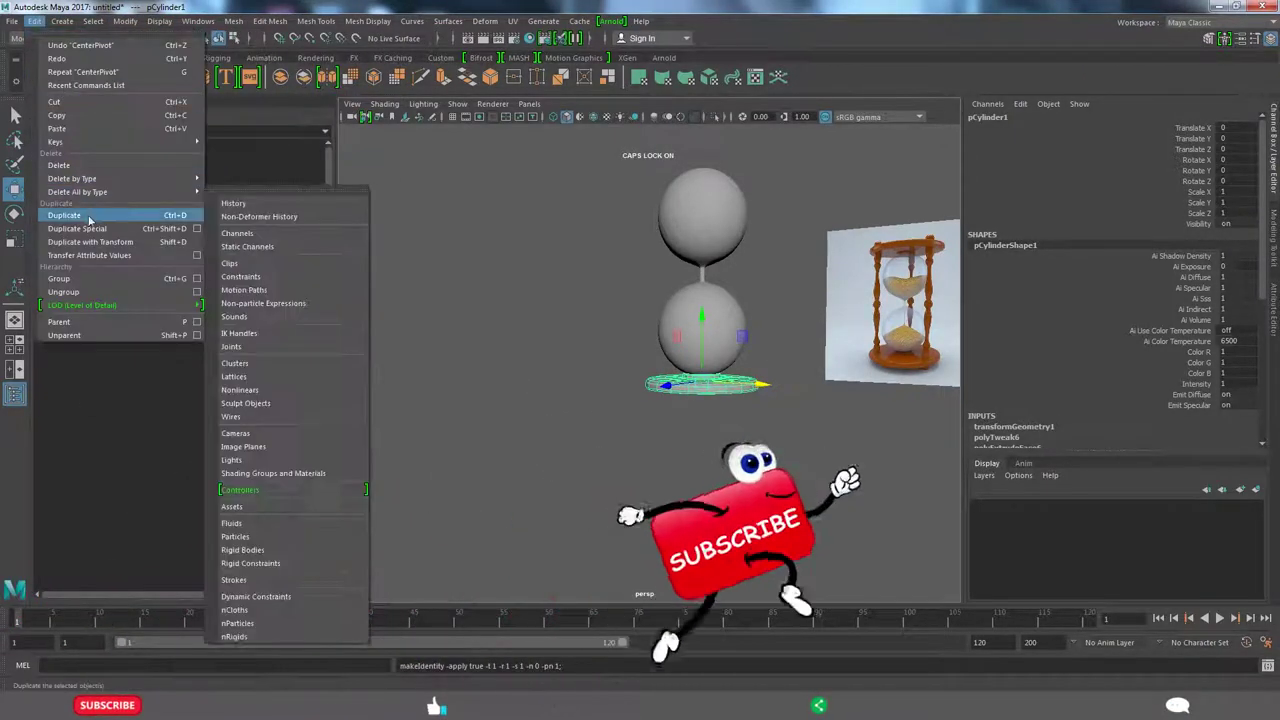
{"action": "left_click", "coordinate": [196, 228]}
{"action": "left_click", "coordinate": [874, 485]}
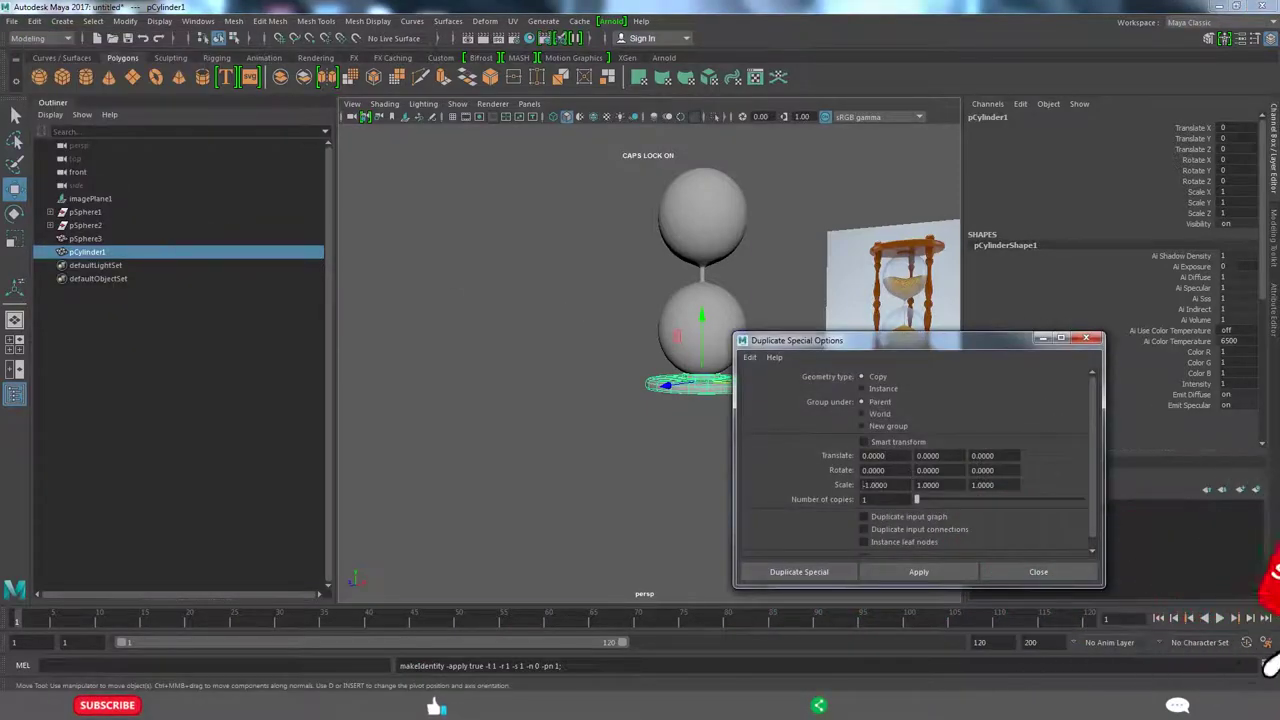
{"action": "left_click", "coordinate": [918, 571]}
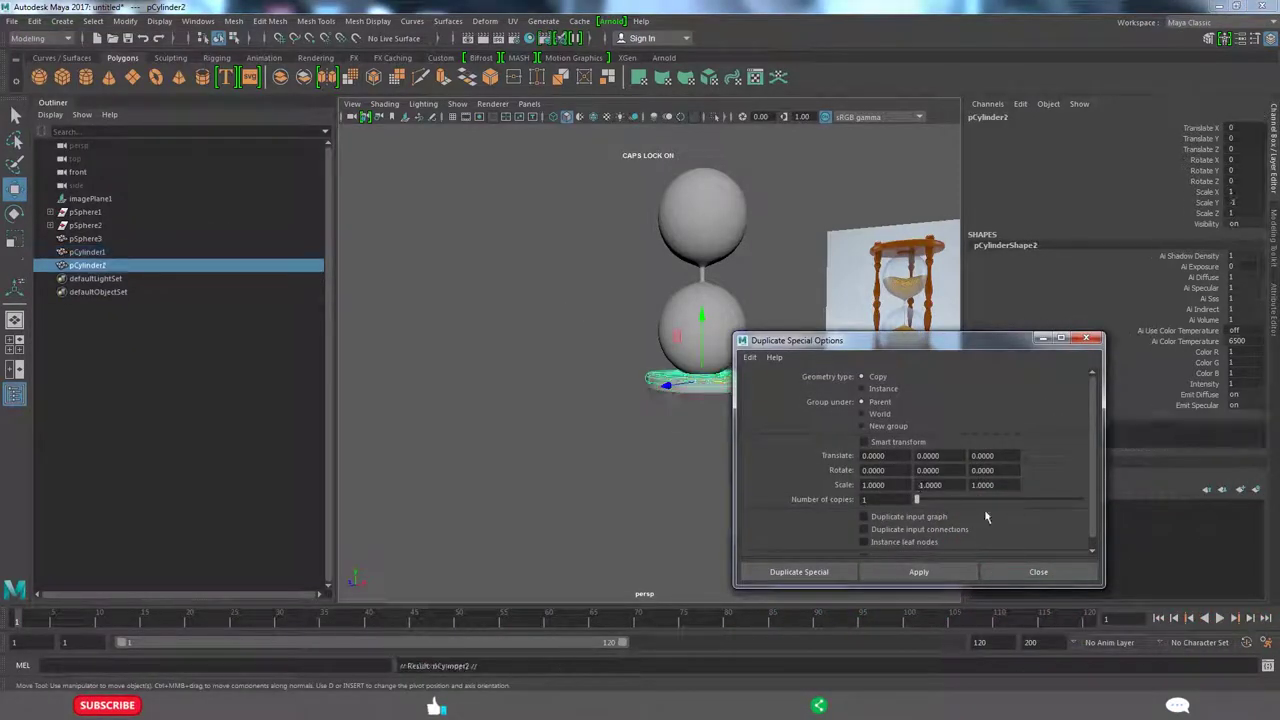
{"action": "left_click", "coordinate": [1038, 571]}
- Move the flipped copy up and lower it onto the reference's top plate at Y 7.071
{"action": "left_click_drag", "start_coordinate": [701, 330], "coordinate": [675, 60]}
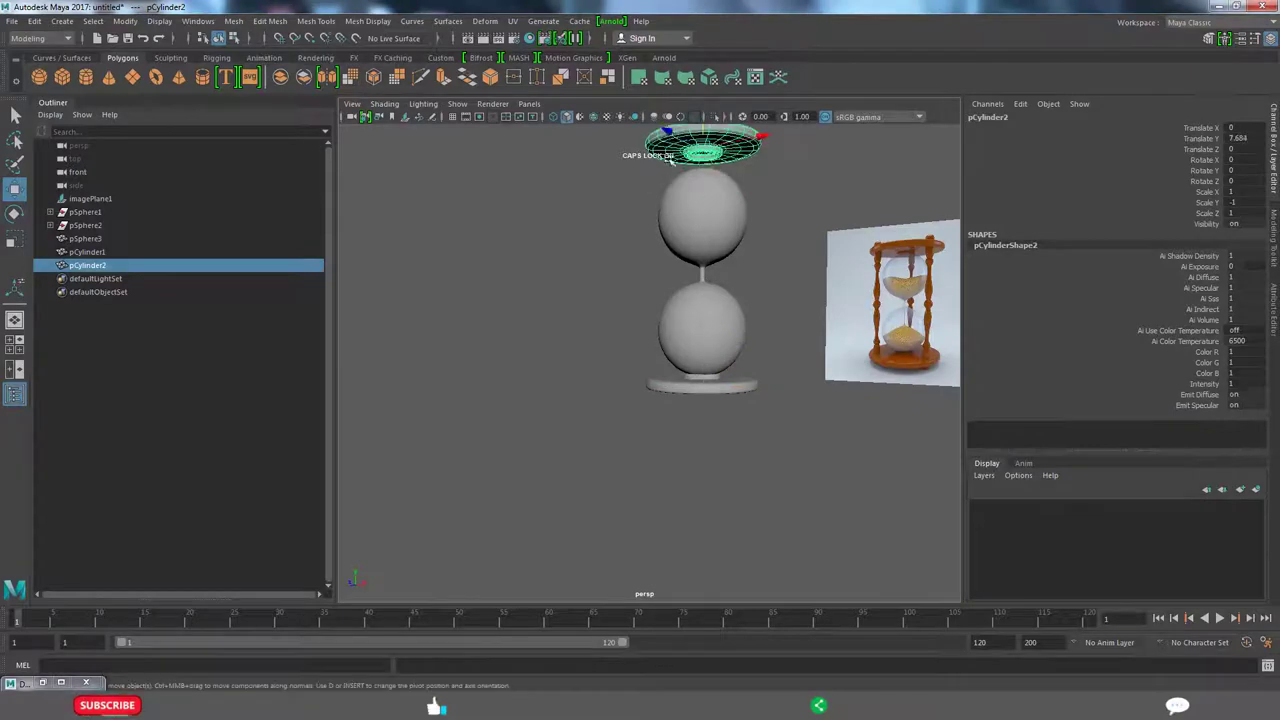
{"action": "key", "text": "space"}
{"action": "left_click_drag", "start_coordinate": [661, 166], "coordinate": [665, 203]}
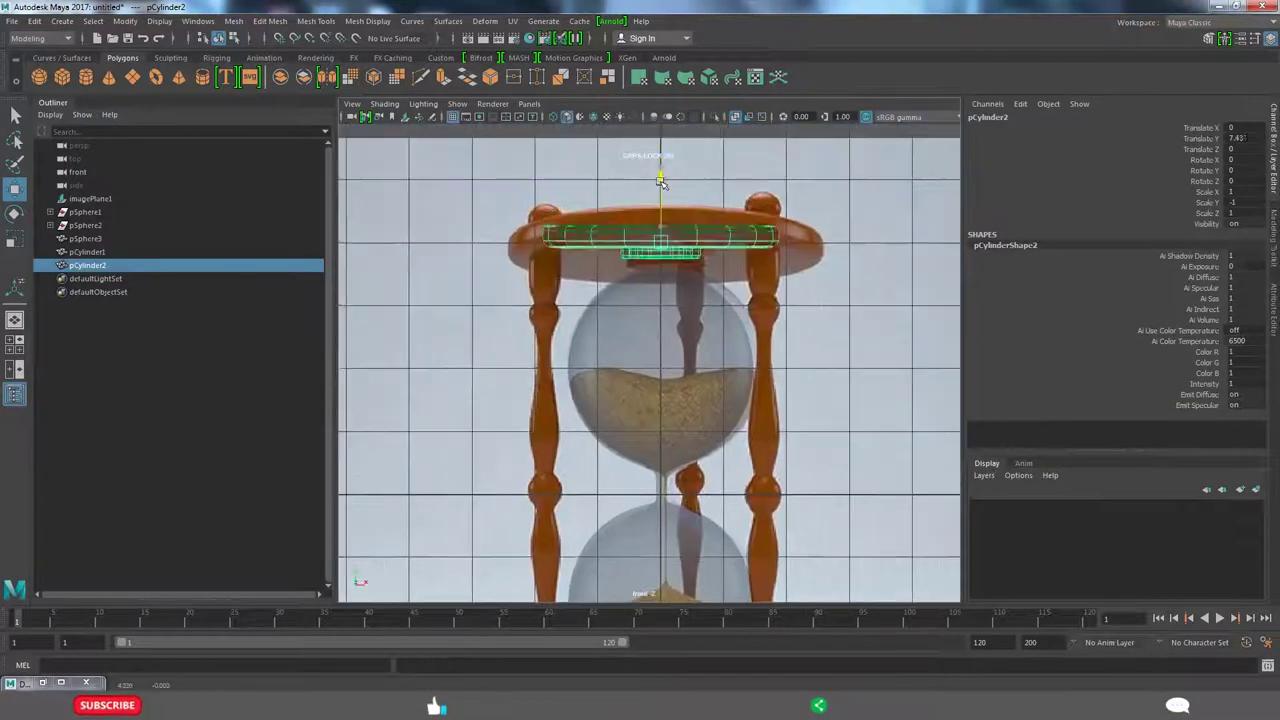
{"action": "key", "text": "space"}
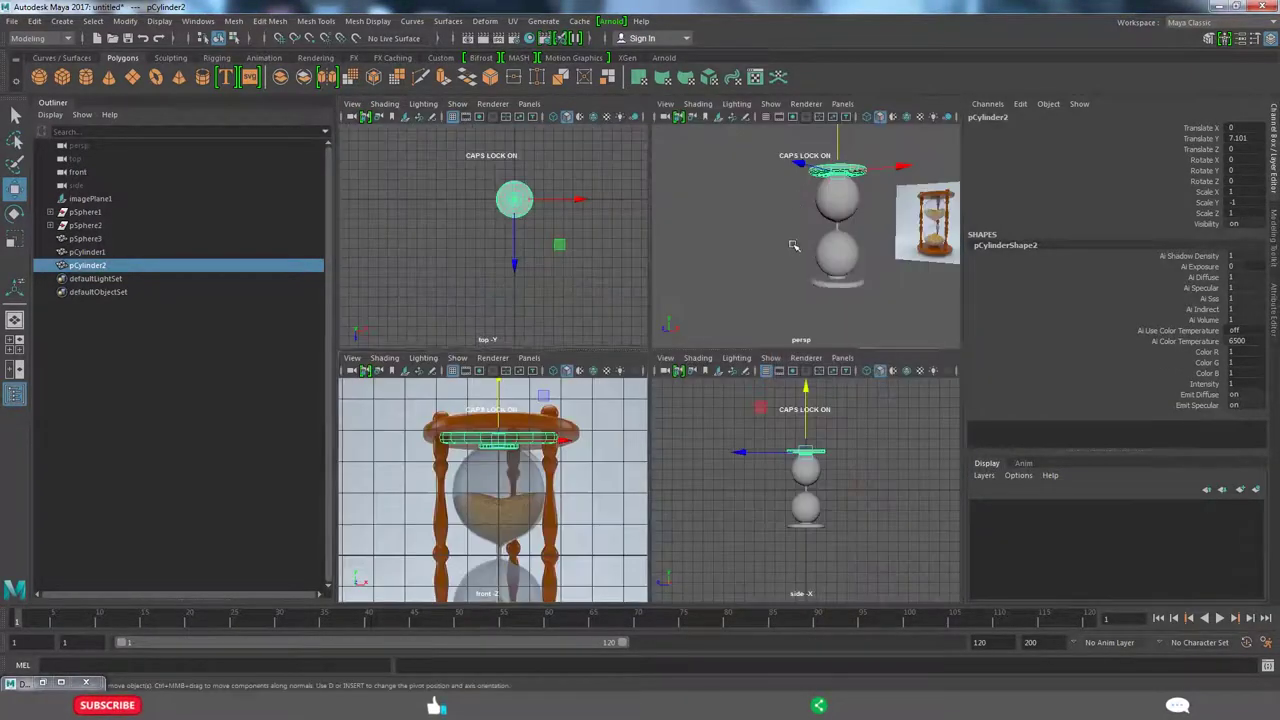
{"action": "key", "text": "space"}
{"action": "scroll", "coordinate": [757, 251], "scroll_direction": "up", "scroll_amount": 5}
{"action": "mouse_move", "coordinate": [757, 251]}
{"action": "left_mouse_down", "text": "alt"}
{"action": "mouse_move", "coordinate": [671, 436]}
{"action": "mouse_move", "coordinate": [700, 450]}
{"action": "mouse_move", "coordinate": [591, 391]}
{"action": "mouse_move", "coordinate": [763, 397]}
{"action": "mouse_move", "coordinate": [694, 408]}
{"action": "mouse_move", "coordinate": [640, 389]}
{"action": "left_mouse_up", "text": "alt"}
{"action": "scroll", "coordinate": [829, 466], "scroll_direction": "down", "scroll_amount": 5}
{"action": "left_click", "coordinate": [717, 473]}
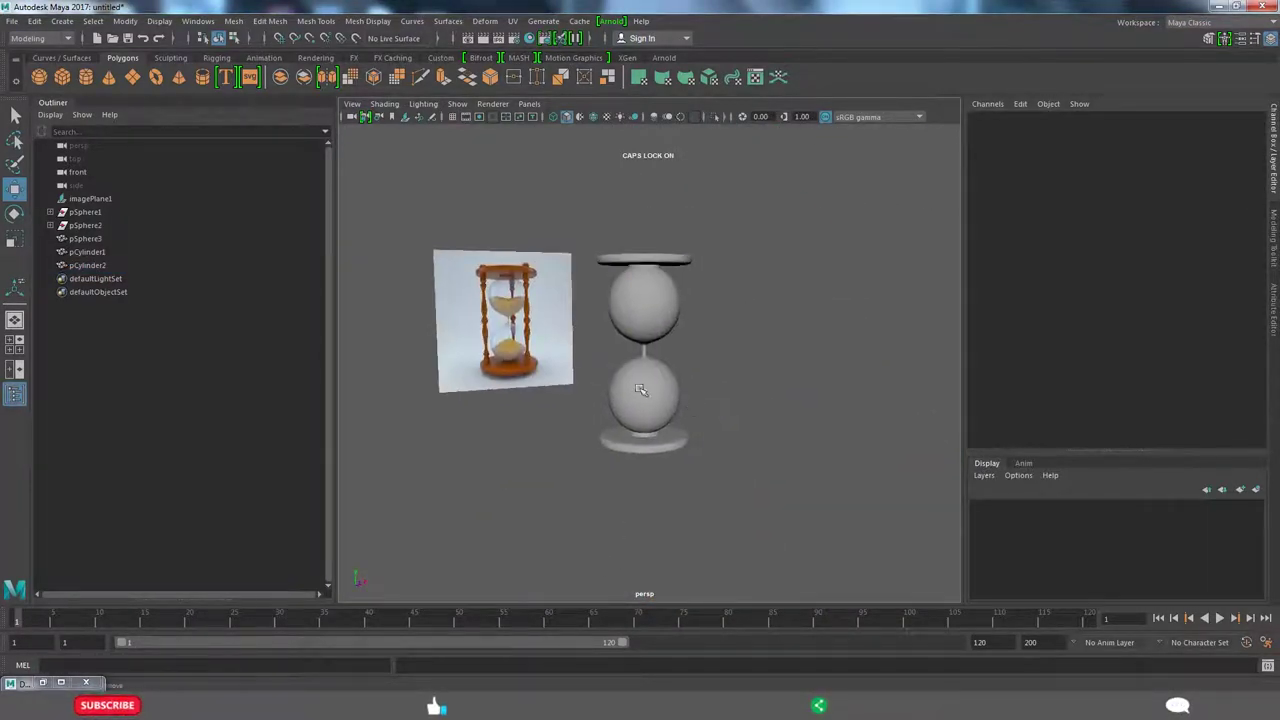
- Select the top cap pCylinder2 and begin scaling it up
{"action": "scroll", "coordinate": [560, 365], "scroll_direction": "up", "scroll_amount": 5}
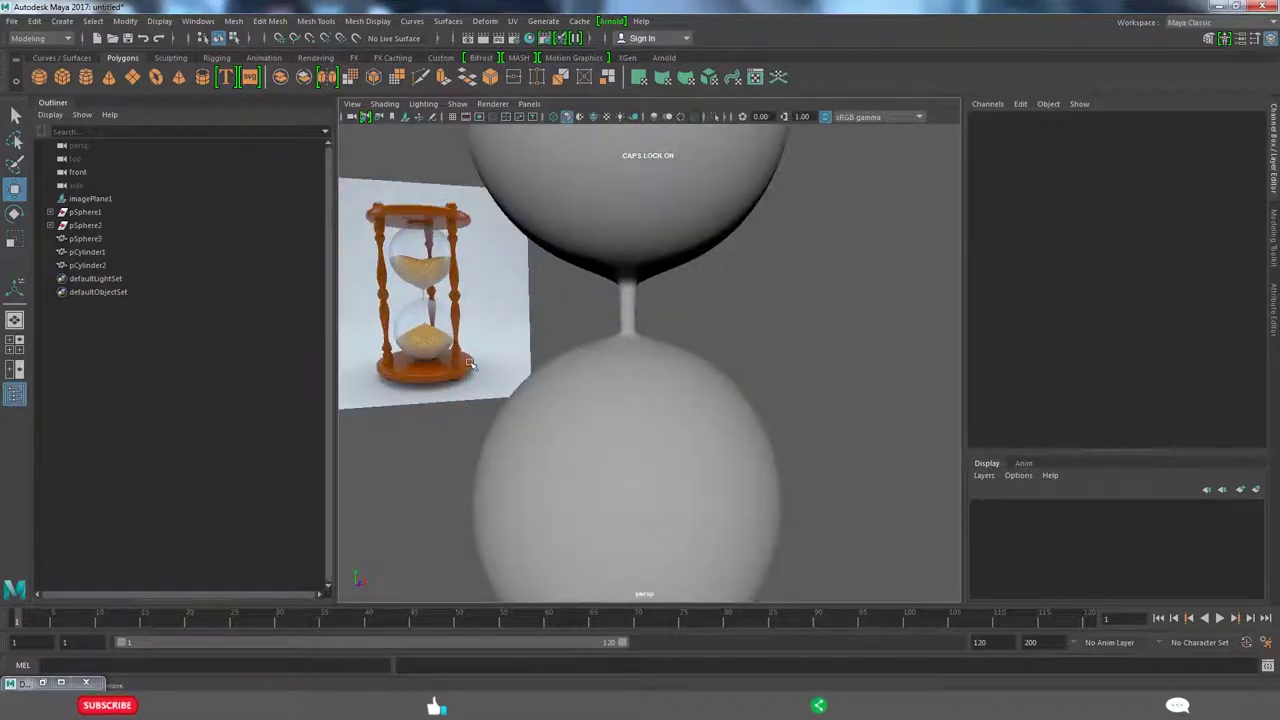
{"action": "scroll", "coordinate": [648, 326], "scroll_direction": "down", "scroll_amount": 5}
{"action": "mouse_move", "coordinate": [648, 326]}
{"action": "left_mouse_down", "text": "alt"}
{"action": "mouse_move", "coordinate": [666, 374]}
{"action": "mouse_move", "coordinate": [726, 393]}
{"action": "left_mouse_up", "text": "alt"}
{"action": "scroll", "coordinate": [726, 393], "scroll_direction": "up", "scroll_amount": 3}
{"action": "left_click", "coordinate": [632, 280]}
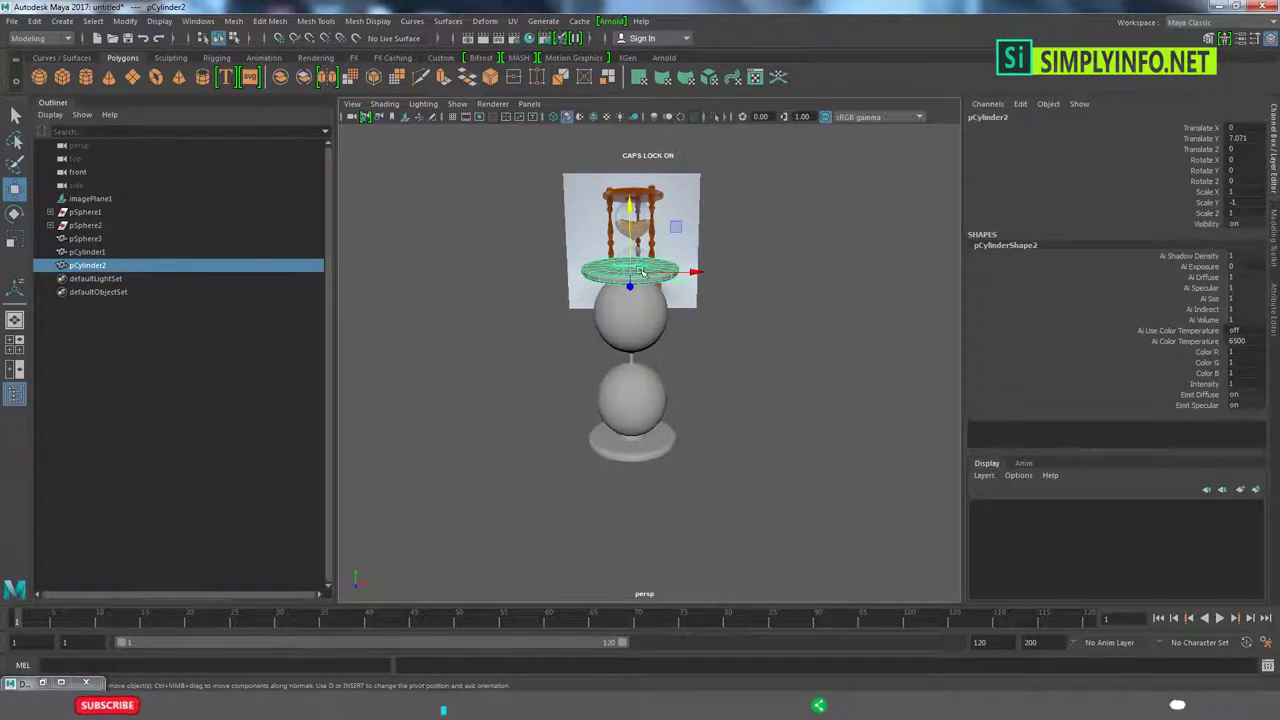
{"action": "left_click_drag", "start_coordinate": [640, 271], "coordinate": [644, 311], "text": "alt"}
{"action": "key", "text": "r"}
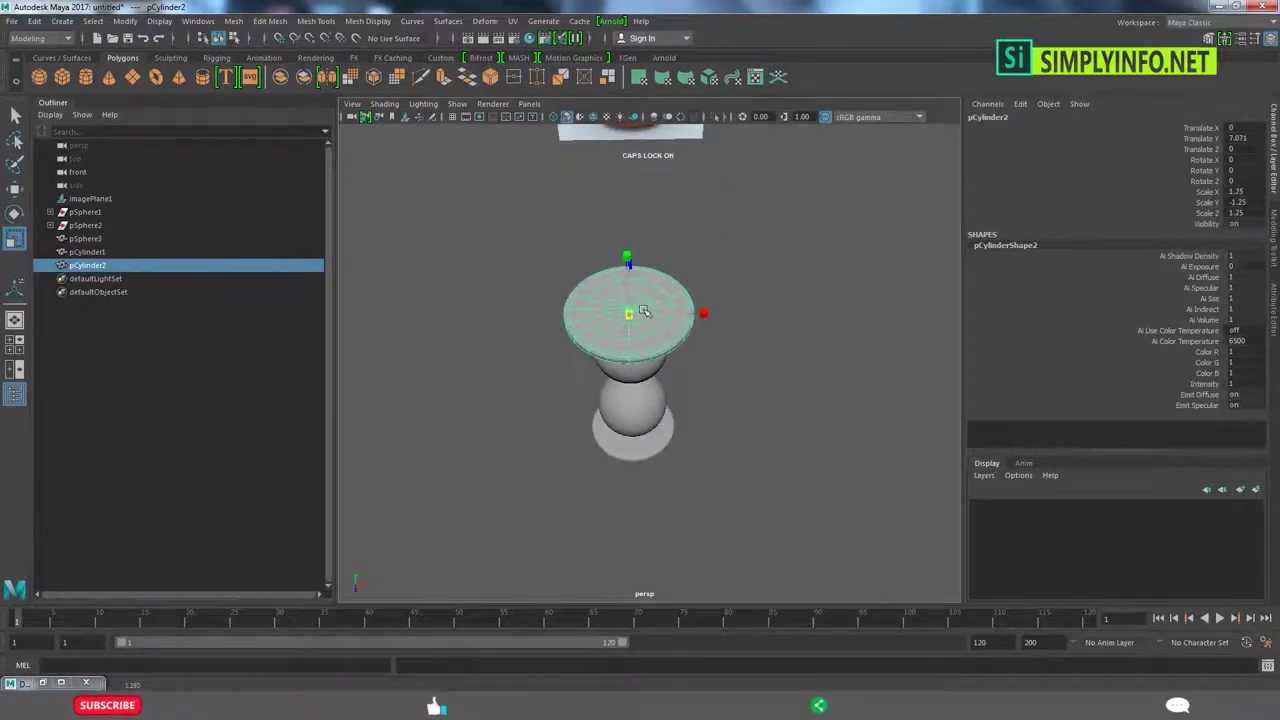
- Set the top cap pCylinder2's scale to 1.259, -1.259, 1.259 in the Channel Box
{"action": "left_click_drag", "start_coordinate": [660, 260], "coordinate": [737, 214], "text": "alt"}
{"action": "mouse_move", "coordinate": [737, 214]}
{"action": "right_mouse_down", "text": "alt"}
{"action": "mouse_move", "coordinate": [749, 355]}
{"action": "mouse_move", "coordinate": [700, 340]}
{"action": "right_mouse_up", "text": "alt"}
{"action": "left_click", "coordinate": [749, 355]}
{"action": "left_click", "coordinate": [640, 365]}
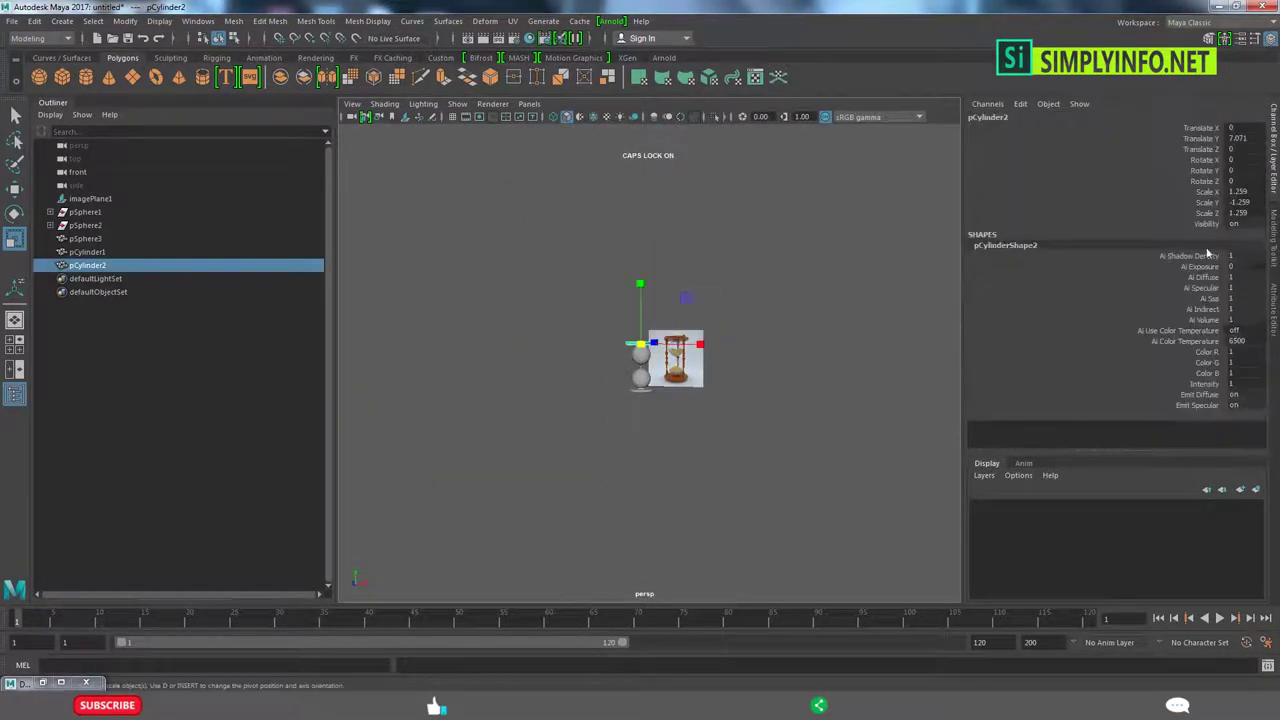
{"action": "left_click", "coordinate": [1240, 202]}
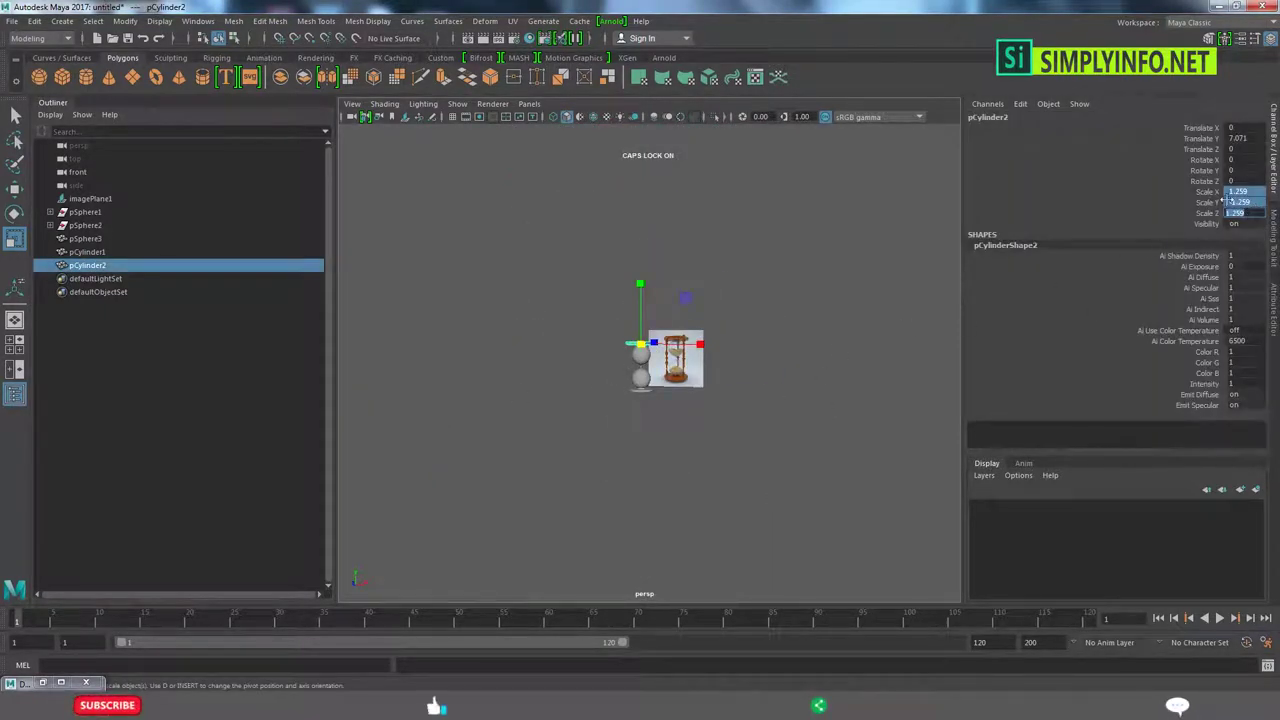
- Give the base pCylinder1 the same scale values, X 1.259 and Y -1.259
{"action": "left_click", "coordinate": [635, 381]}
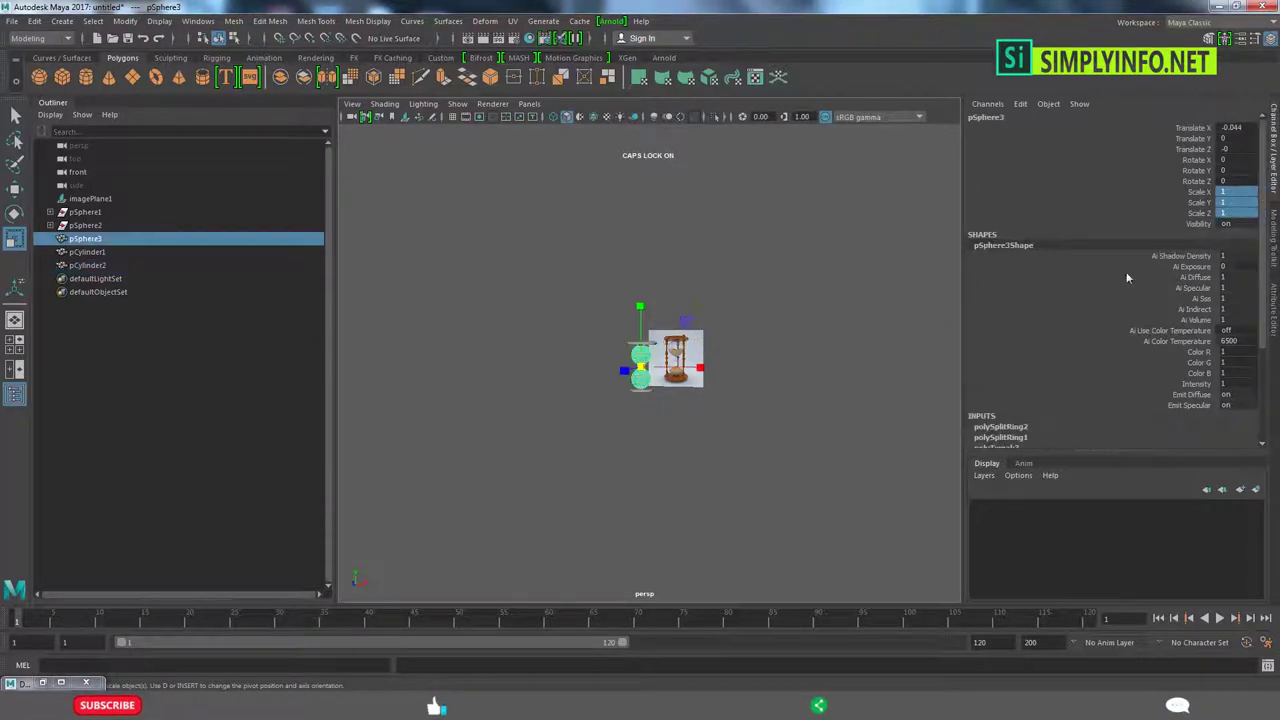
{"action": "left_click", "coordinate": [638, 388]}
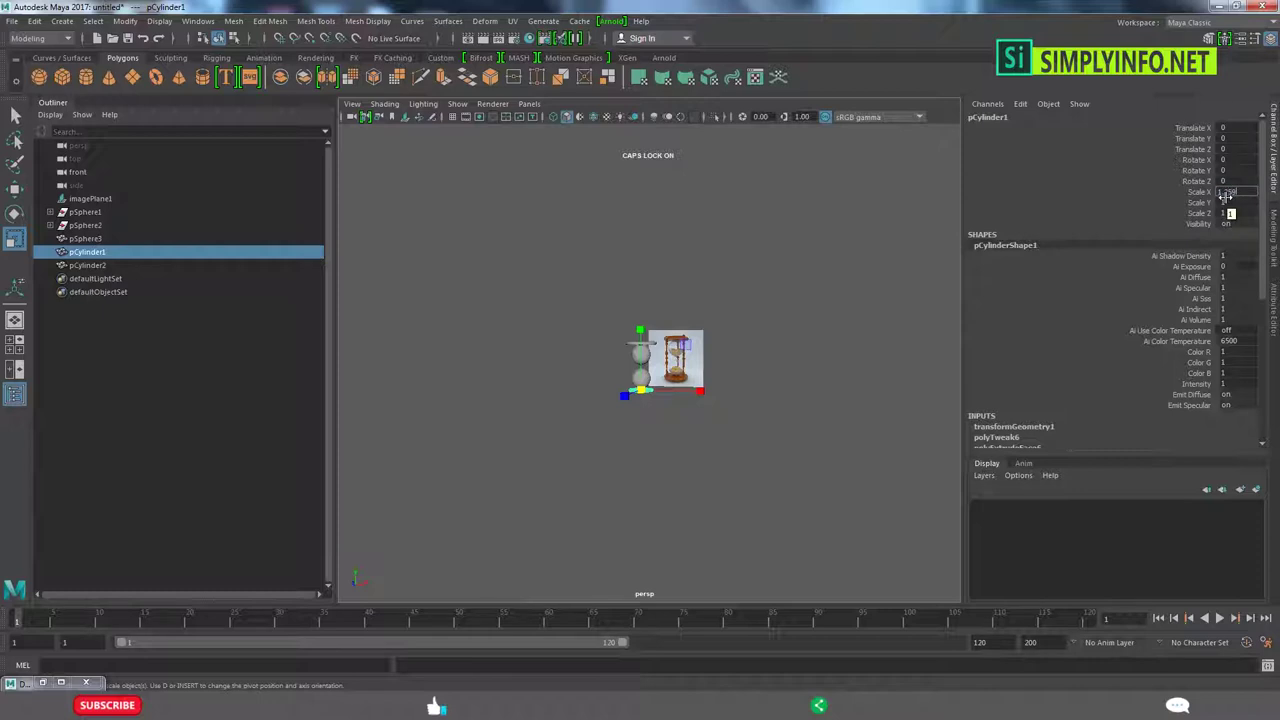
{"action": "key", "text": "Return"}
{"action": "type", "text": "-1.259"}
{"action": "key", "text": "Return"}
{"action": "scroll", "coordinate": [687, 450], "scroll_direction": "up", "scroll_amount": 5}
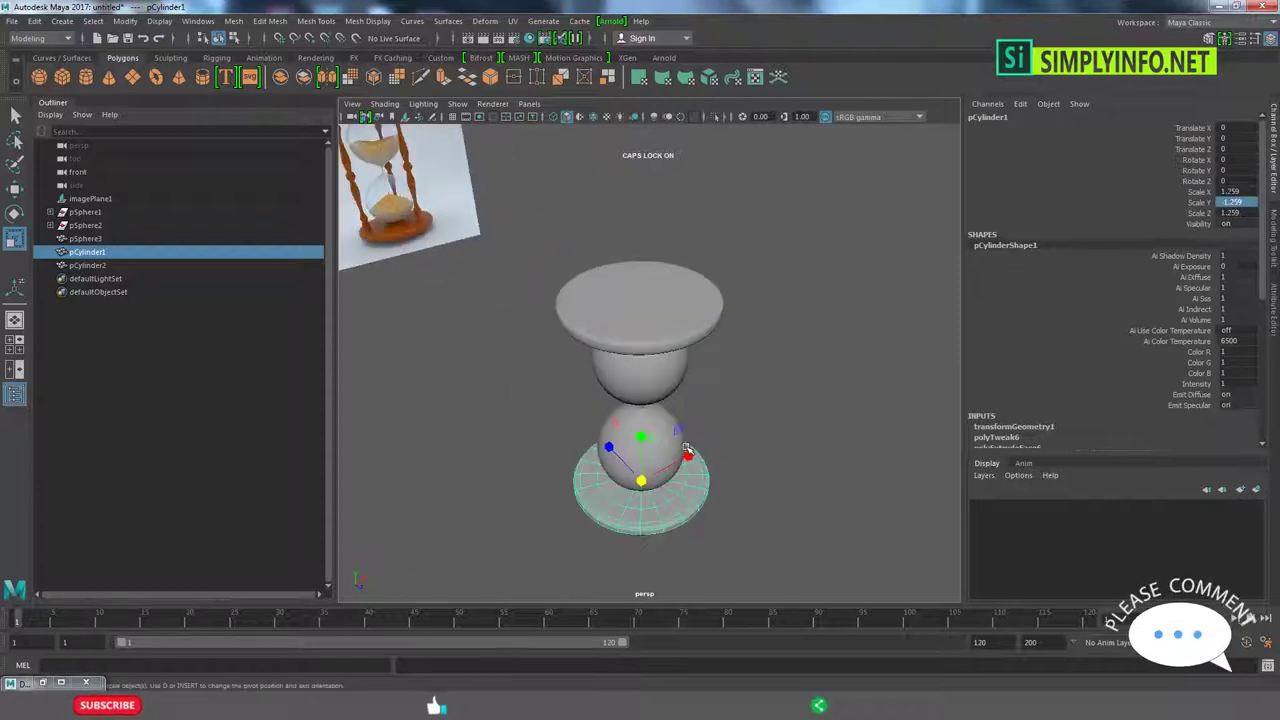
- Orbit around the hourglass to inspect the two matching discs
{"action": "mouse_move", "coordinate": [687, 450]}
{"action": "left_mouse_down", "text": "alt"}
{"action": "mouse_move", "coordinate": [720, 494]}
{"action": "mouse_move", "coordinate": [580, 443]}
{"action": "mouse_move", "coordinate": [606, 459]}
{"action": "left_mouse_up", "text": "alt"}
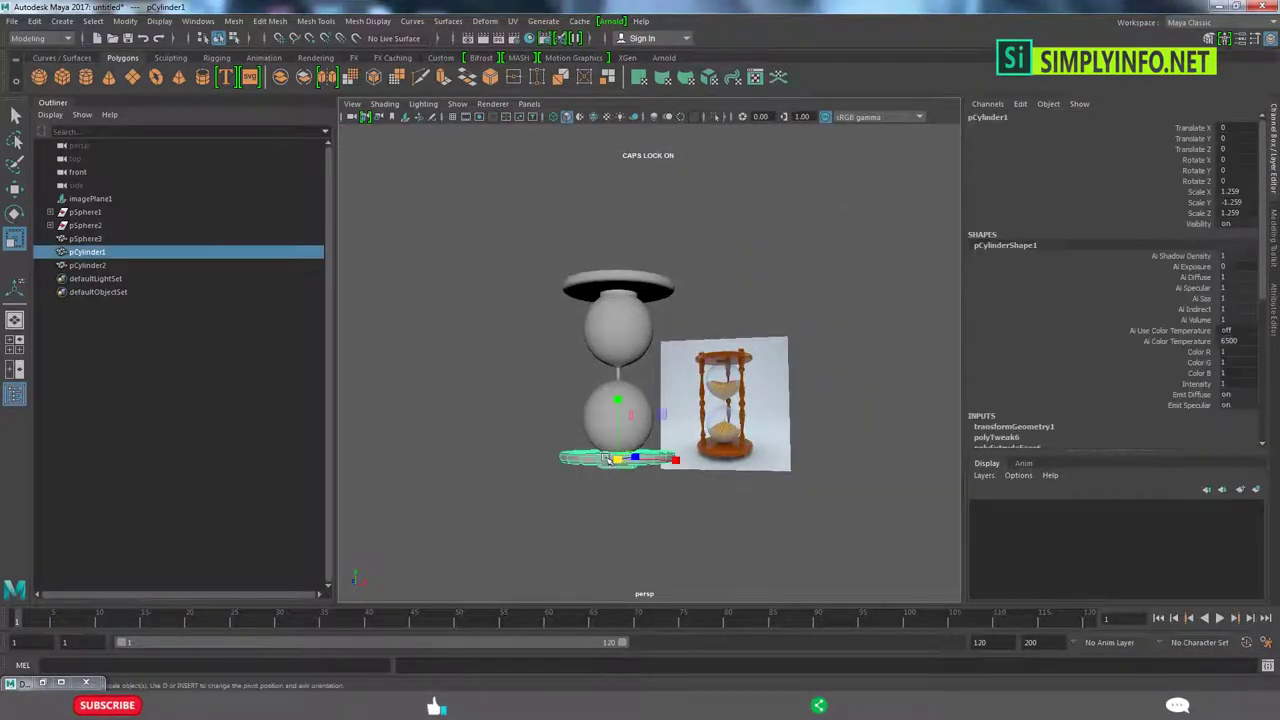
{"action": "key", "text": "w"}
{"action": "key", "text": "e"}
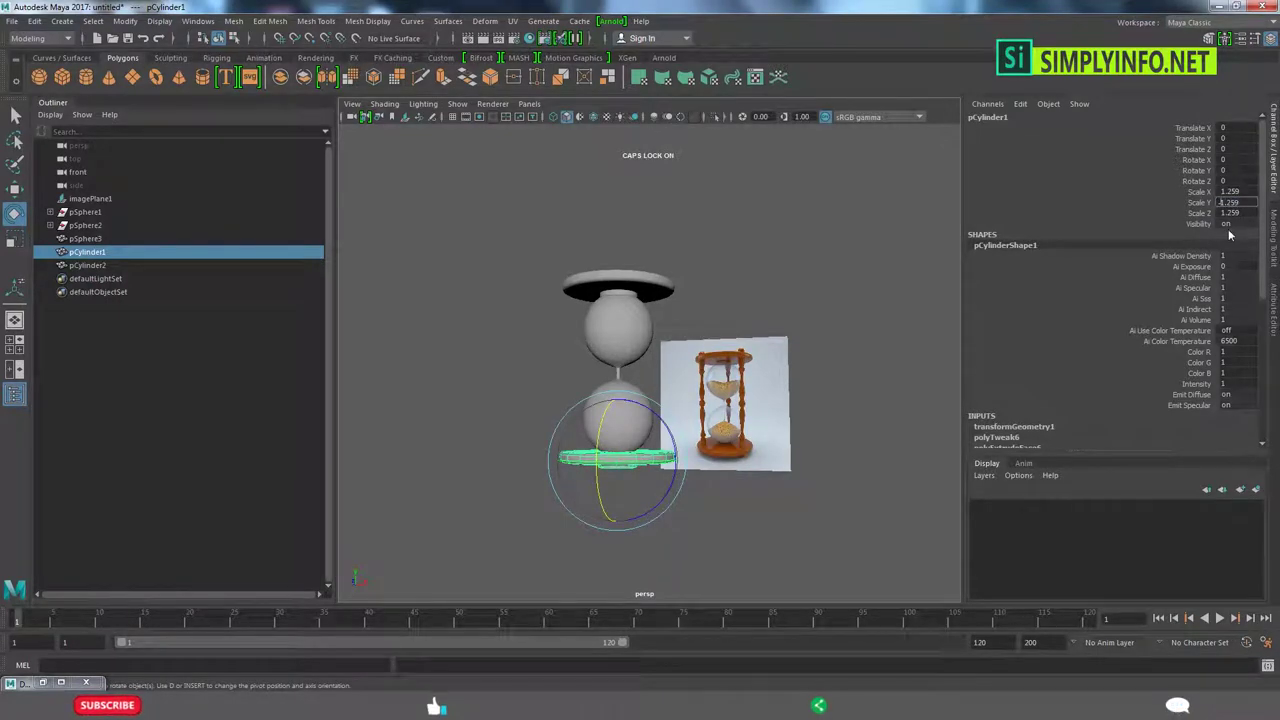
{"action": "left_click", "coordinate": [657, 486]}
{"action": "mouse_move", "coordinate": [657, 486]}
{"action": "left_mouse_down", "text": "alt"}
{"action": "mouse_move", "coordinate": [677, 514]}
{"action": "mouse_move", "coordinate": [580, 507]}
{"action": "mouse_move", "coordinate": [580, 471]}
{"action": "left_mouse_up", "text": "alt"}
{"action": "scroll", "coordinate": [786, 471], "scroll_direction": "down", "scroll_amount": 5}
{"action": "scroll", "coordinate": [866, 349], "scroll_direction": "up", "scroll_amount": 5}
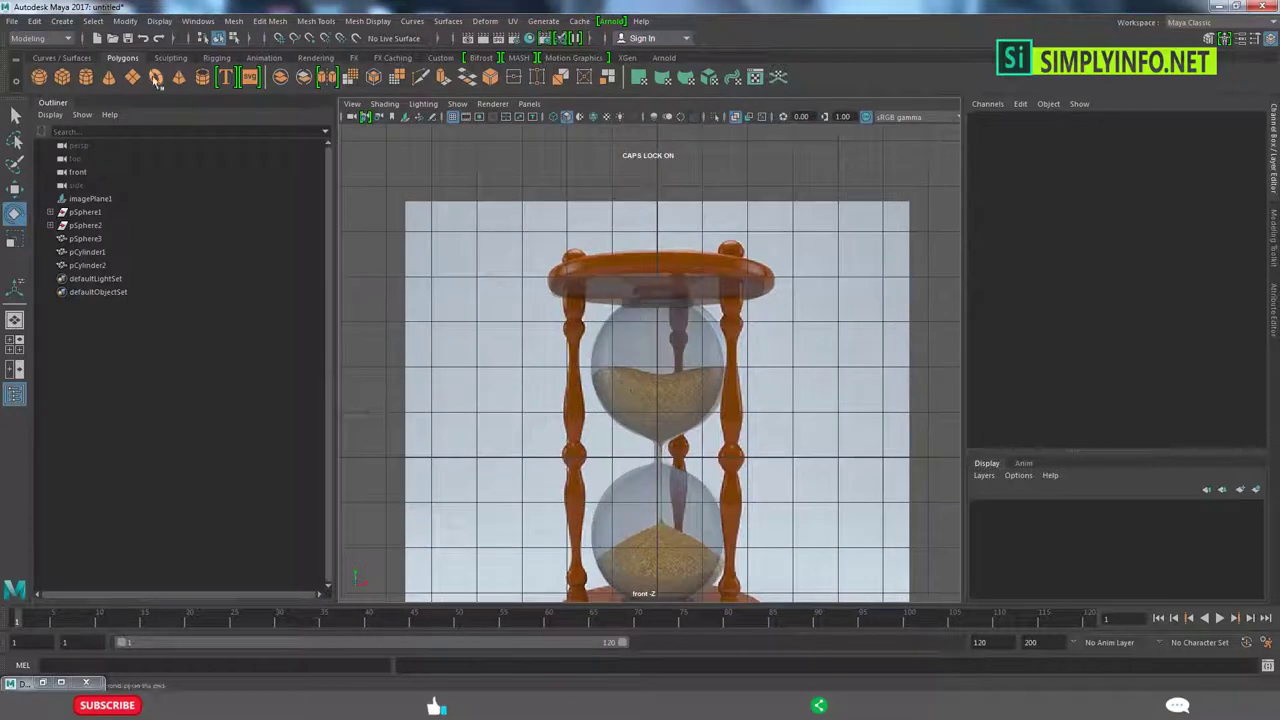
- Create a polygon cylinder and move it to the right pillar's foot in front view
{"action": "left_click", "coordinate": [89, 77]}
{"action": "scroll", "coordinate": [650, 400], "scroll_direction": "down", "scroll_amount": 3}
{"action": "key", "text": "space"}
{"action": "key", "text": "space"}
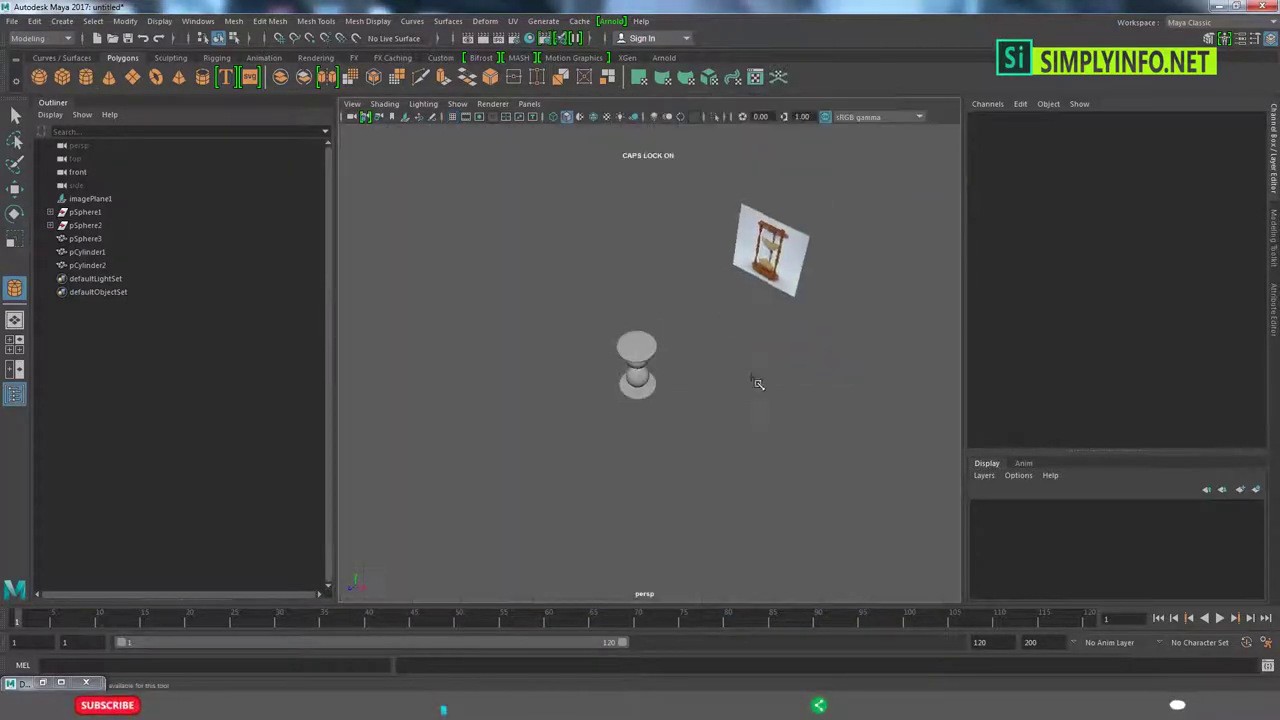
{"action": "left_click_drag", "start_coordinate": [758, 383], "coordinate": [666, 429]}
{"action": "key", "text": "e"}
{"action": "key", "text": "space"}
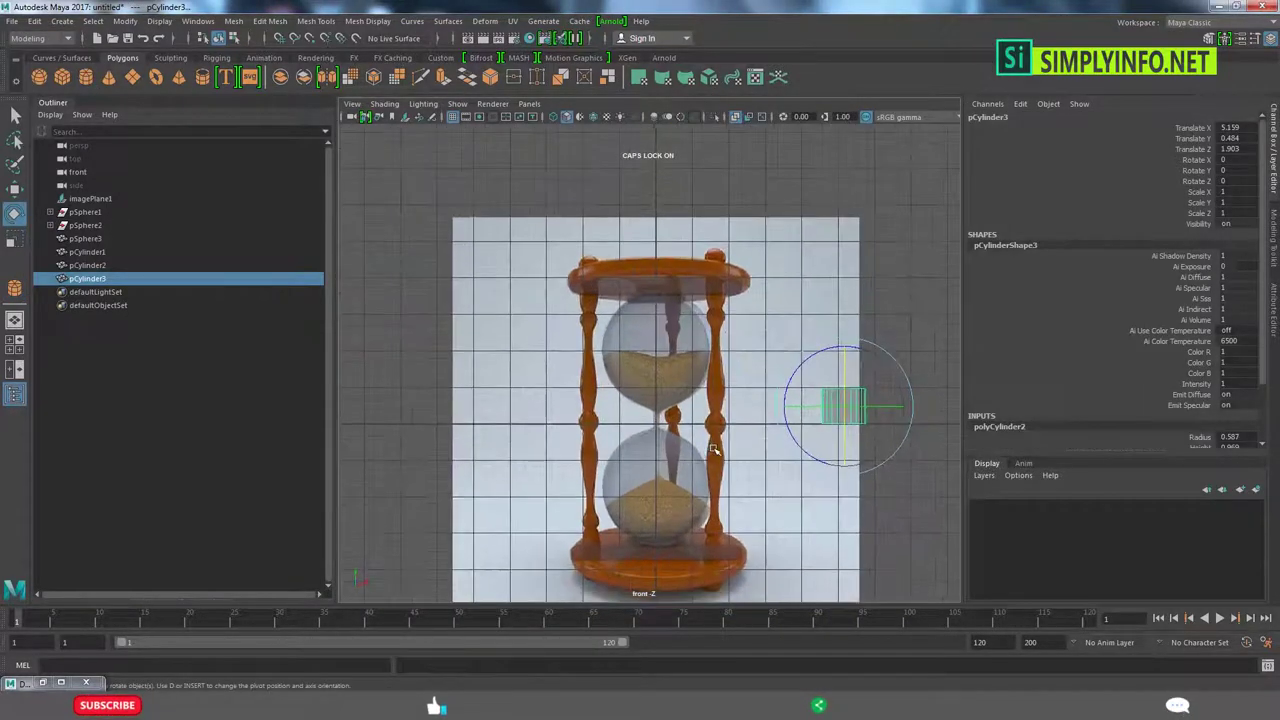
{"action": "key", "text": "w"}
{"action": "left_click_drag", "start_coordinate": [843, 406], "coordinate": [720, 532]}
{"action": "scroll", "coordinate": [766, 529], "scroll_direction": "up", "scroll_amount": 3}
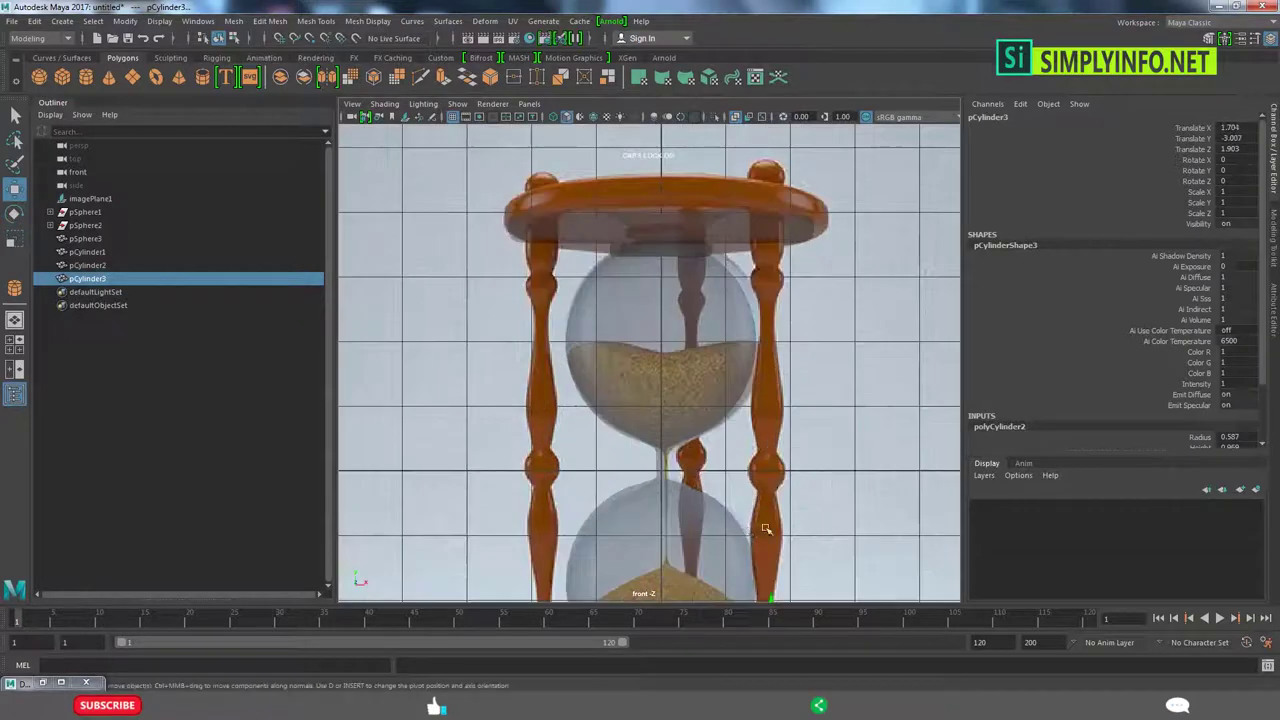
{"action": "middle_click_drag", "start_coordinate": [766, 529], "coordinate": [747, 301], "text": "alt"}
{"action": "left_click_drag", "start_coordinate": [760, 413], "coordinate": [756, 360]}
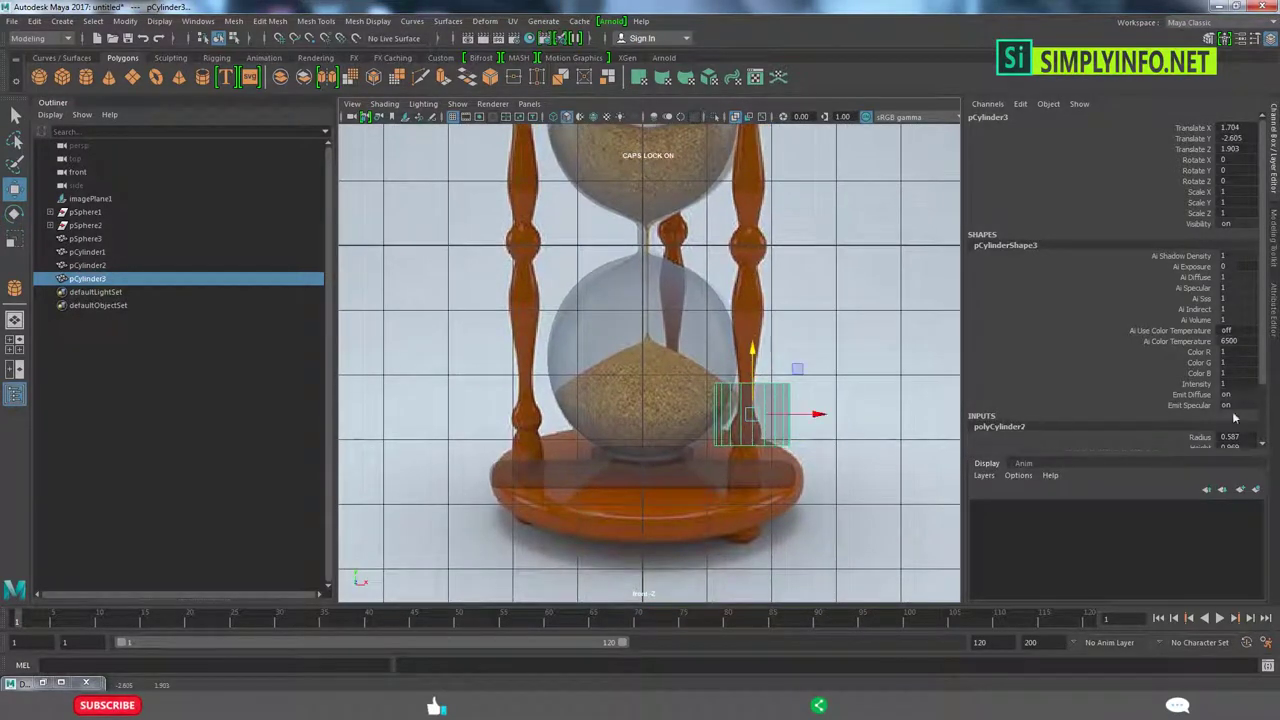
- Give the cylinder 10 axis subdivisions and radius 0.247, then seat it on the base
{"action": "scroll", "coordinate": [1234, 418], "scroll_direction": "down", "scroll_amount": 2}
{"action": "key", "text": "Return"}
{"action": "scroll", "coordinate": [700, 471], "scroll_direction": "up", "scroll_amount": 2}
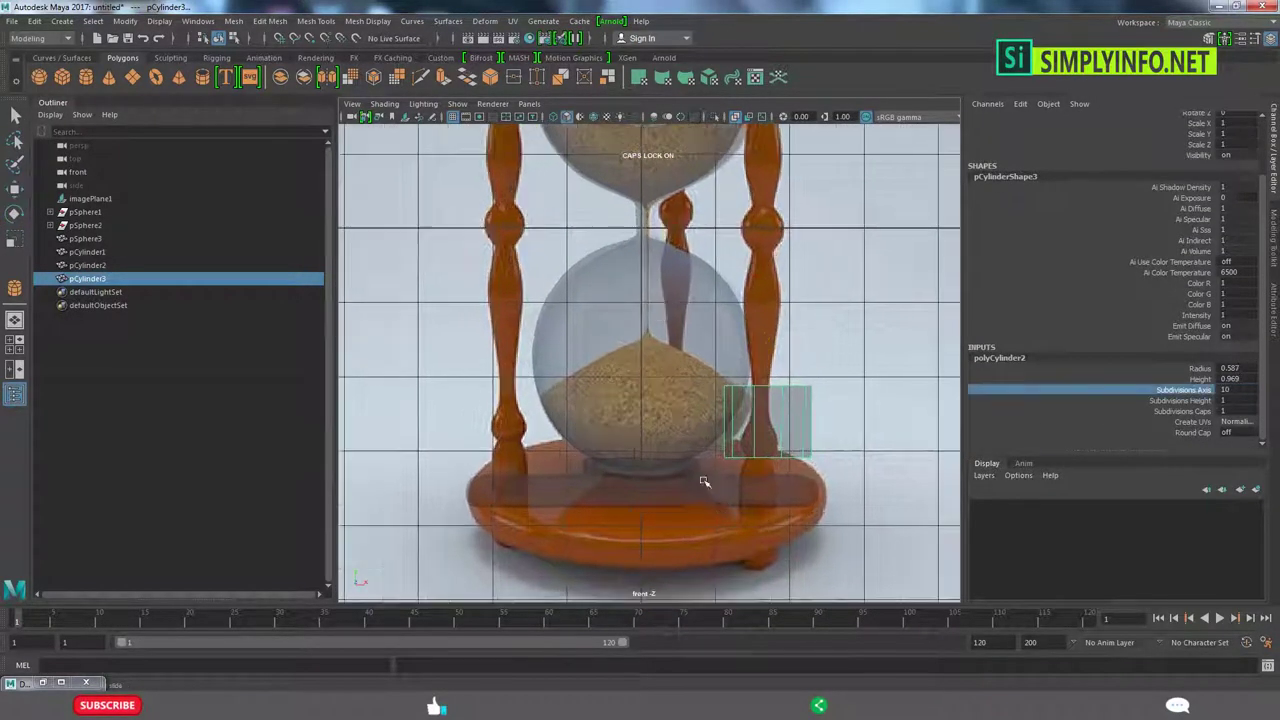
{"action": "left_click", "coordinate": [1199, 368]}
{"action": "middle_click_drag", "start_coordinate": [829, 451], "coordinate": [807, 455]}
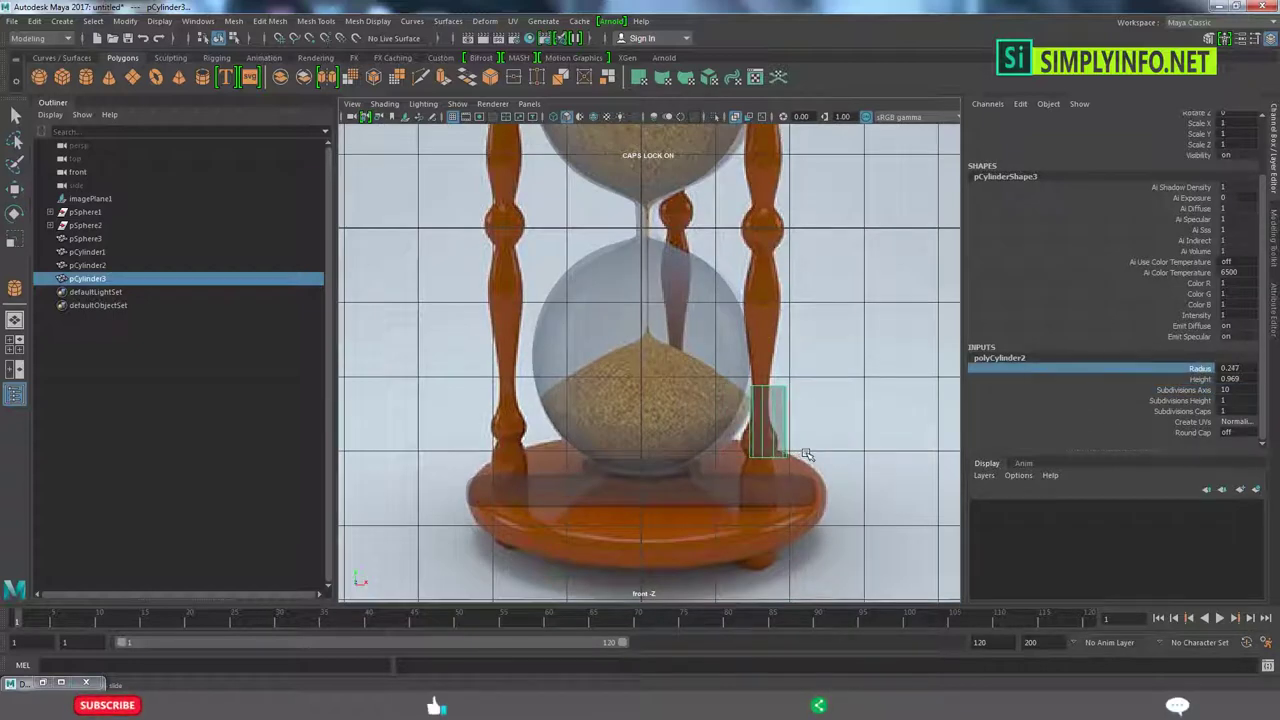
{"action": "key", "text": "w"}
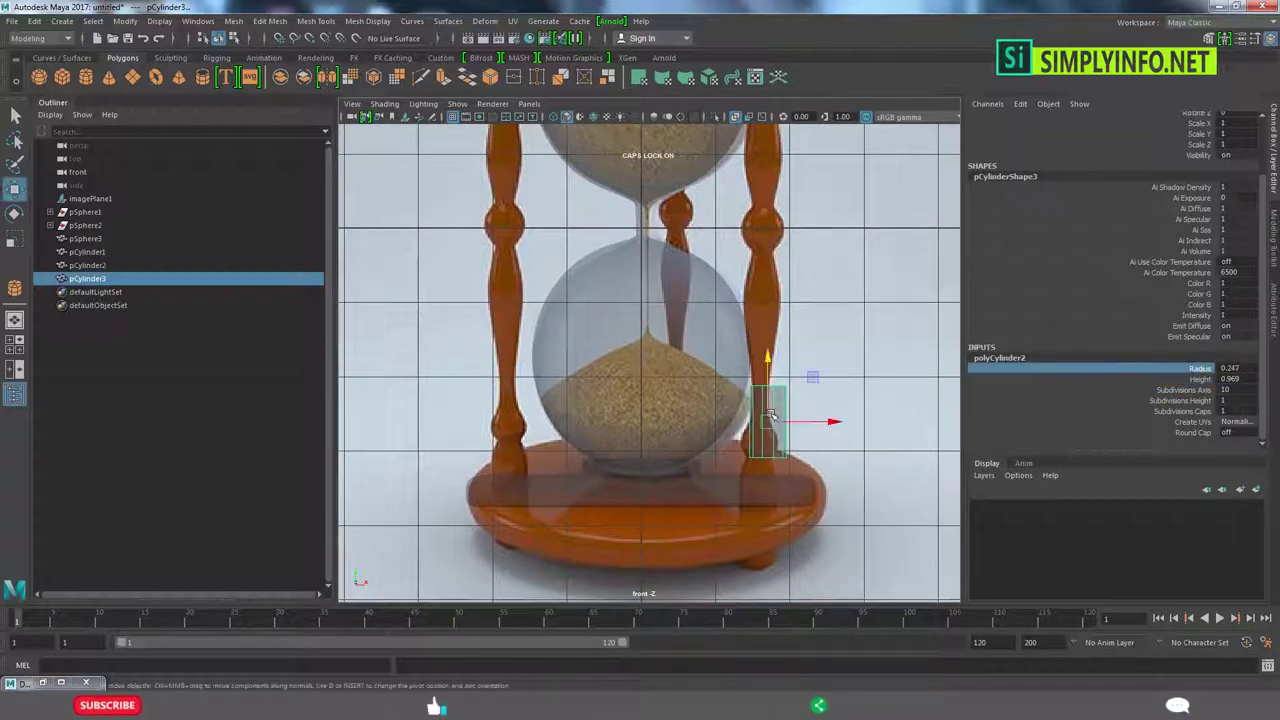
{"action": "left_click_drag", "start_coordinate": [771, 360], "coordinate": [771, 382]}
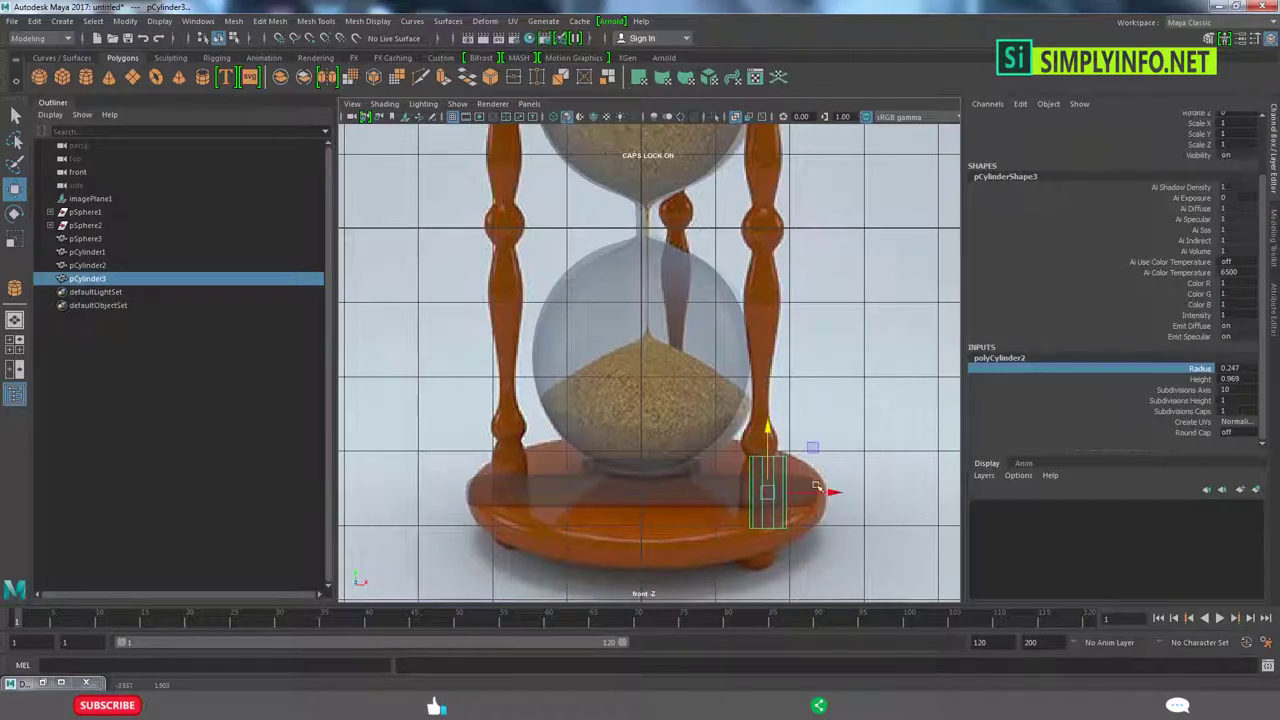
{"action": "left_click_drag", "start_coordinate": [816, 486], "coordinate": [817, 495]}
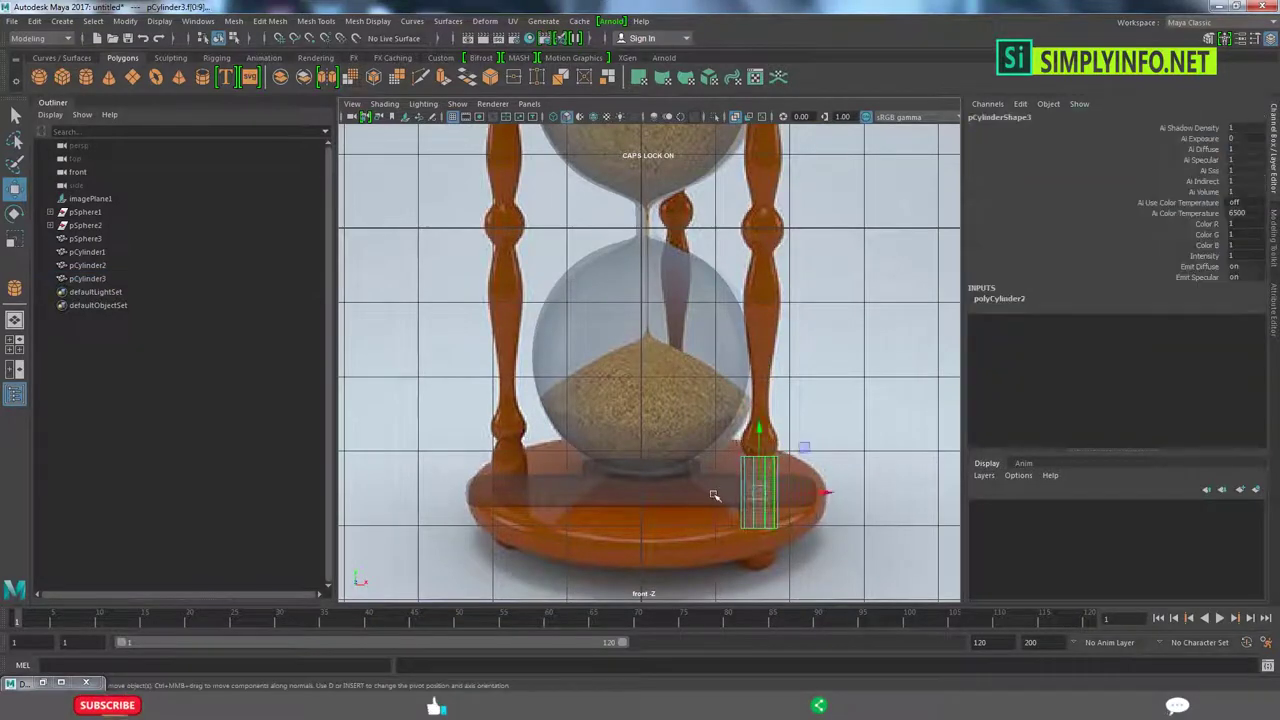
- Extrude the pillar's top faces and widen the cylinder's bottom vertex ring
{"action": "right_click_drag", "start_coordinate": [777, 394], "coordinate": [830, 385], "text": "shift"}
{"action": "scroll", "coordinate": [824, 497], "scroll_direction": "up", "scroll_amount": 3}
{"action": "scroll", "coordinate": [824, 497], "scroll_direction": "up", "scroll_amount": 1}
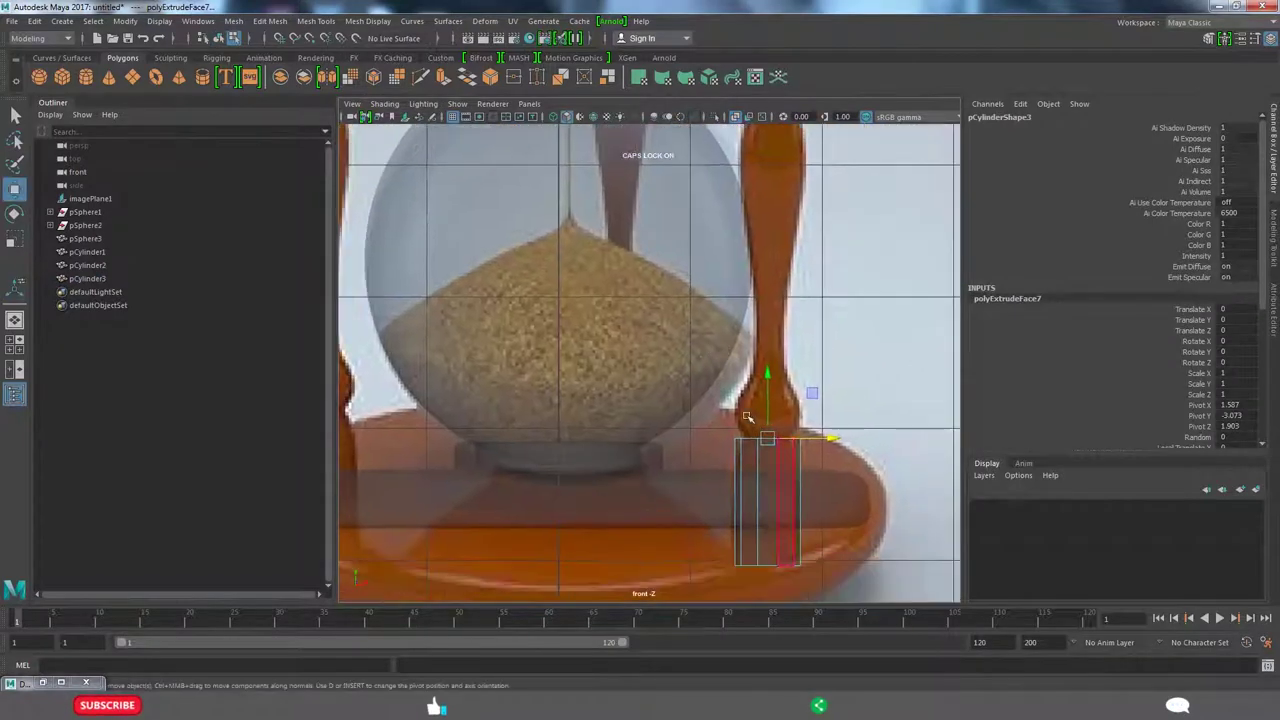
{"action": "scroll", "coordinate": [720, 377], "scroll_direction": "down", "scroll_amount": 5}
{"action": "scroll", "coordinate": [722, 403], "scroll_direction": "up", "scroll_amount": 2}
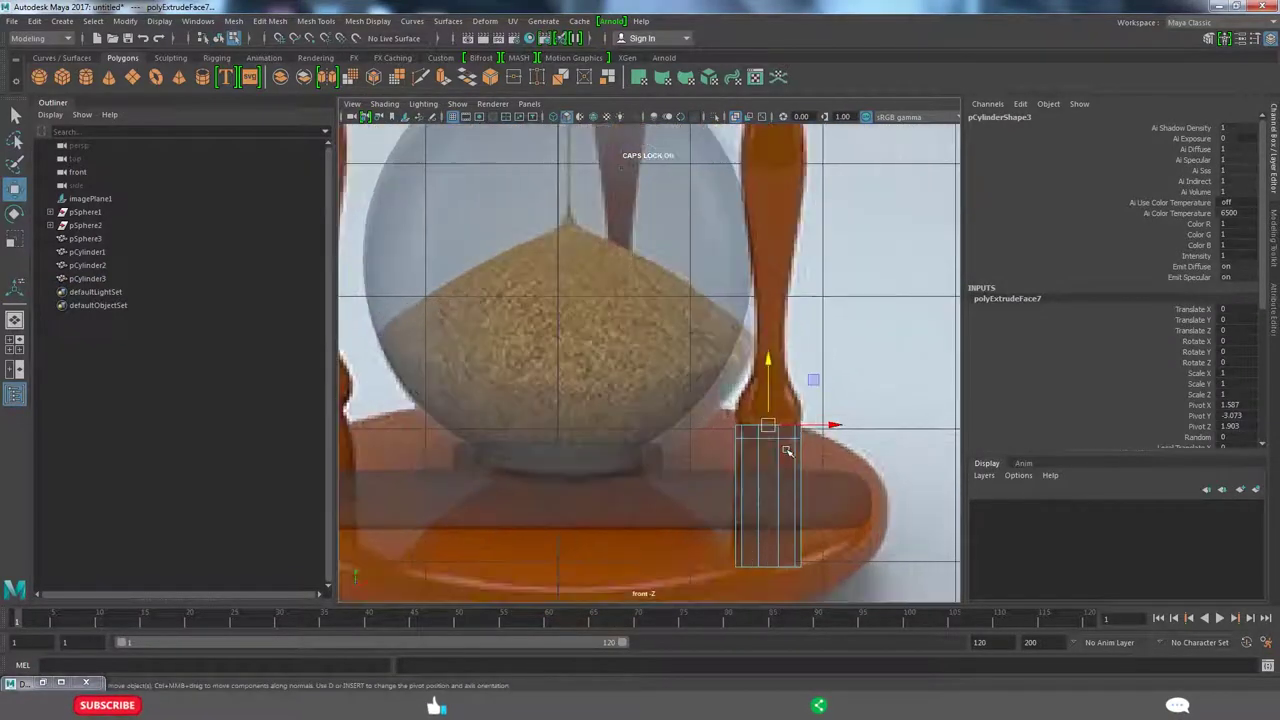
{"action": "key", "text": "ctrl+F9"}
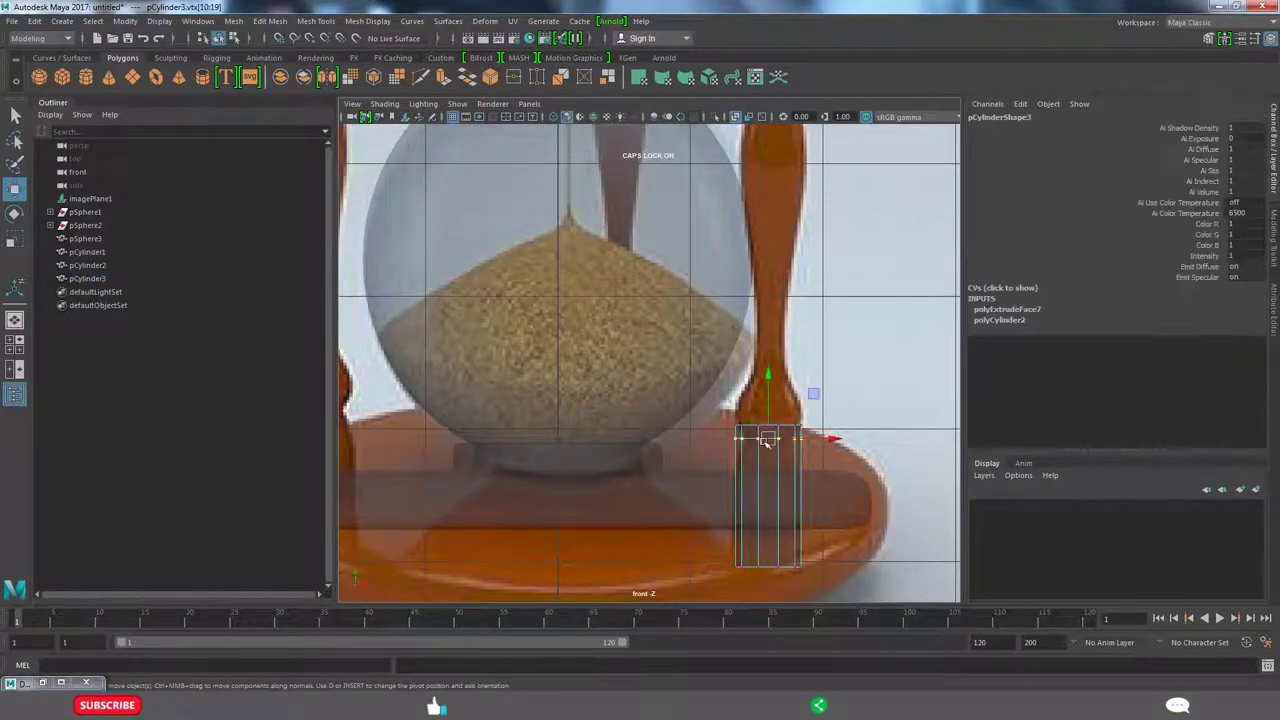
{"action": "key", "text": "r"}
{"action": "left_click_drag", "start_coordinate": [708, 540], "coordinate": [830, 580]}
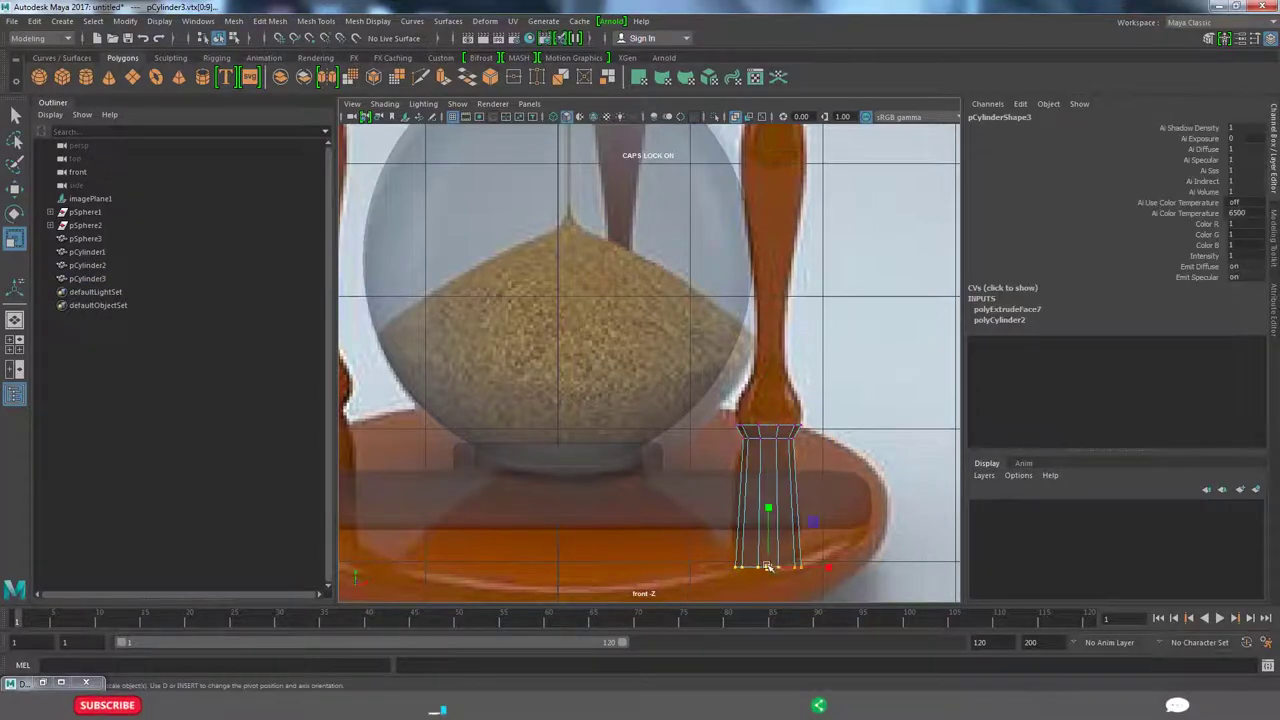
{"action": "left_click_drag", "start_coordinate": [757, 566], "coordinate": [790, 566]}
- Extrude, raise and scale further sections up the pillar to match the reference taper
{"action": "key", "text": "ctrl+F11"}
{"action": "right_click_drag", "start_coordinate": [860, 350], "coordinate": [860, 310], "text": "shift"}
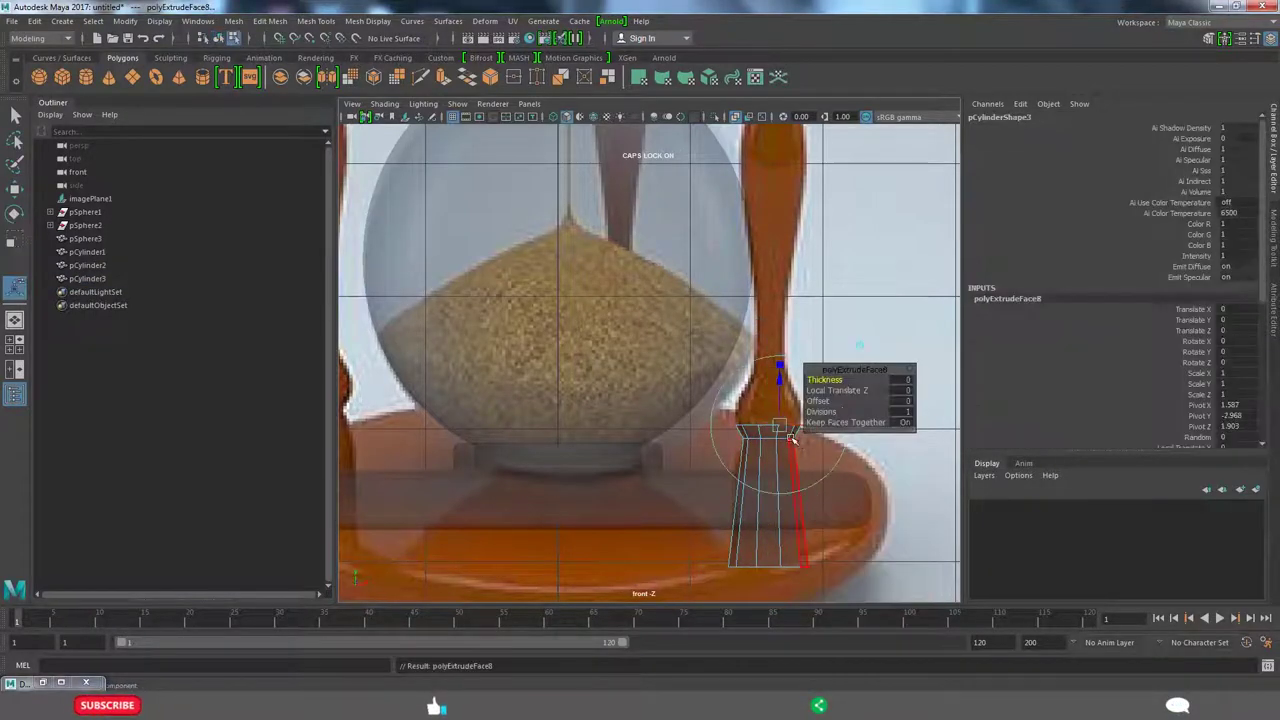
{"action": "left_click_drag", "start_coordinate": [765, 355], "coordinate": [766, 343]}
{"action": "right_click_drag", "start_coordinate": [766, 343], "coordinate": [770, 320], "text": "shift"}
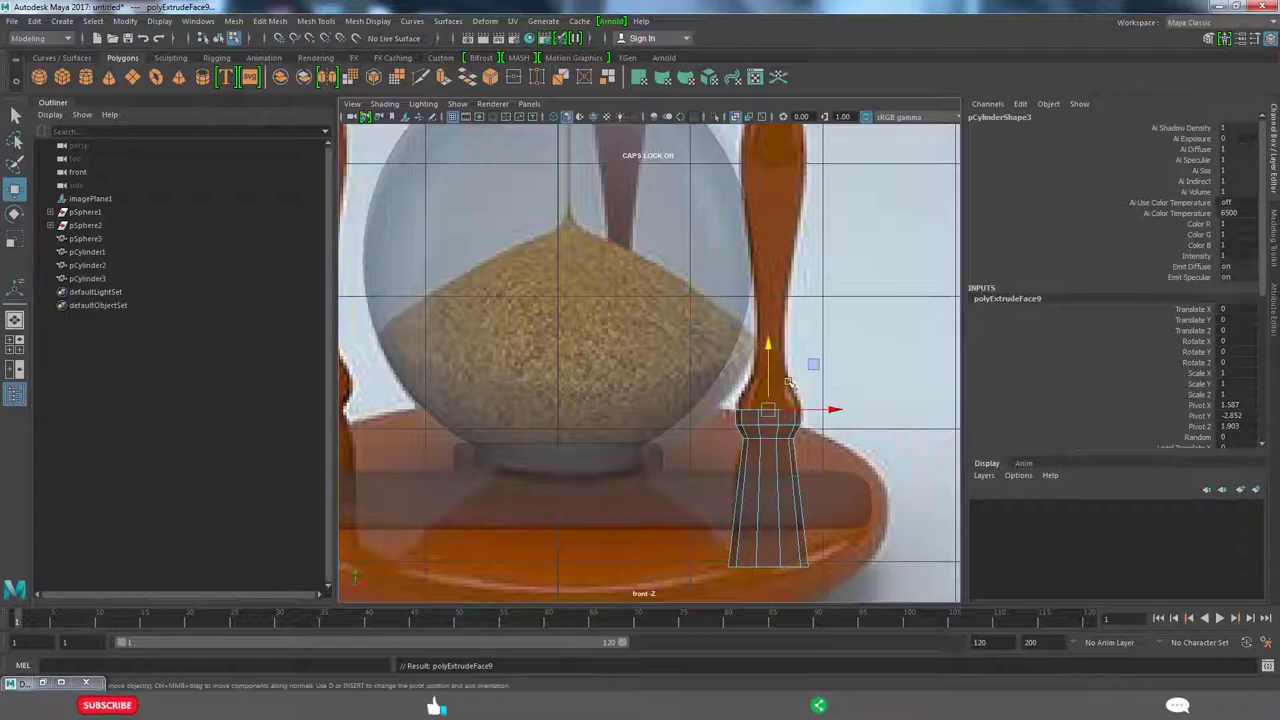
{"action": "key", "text": "r"}
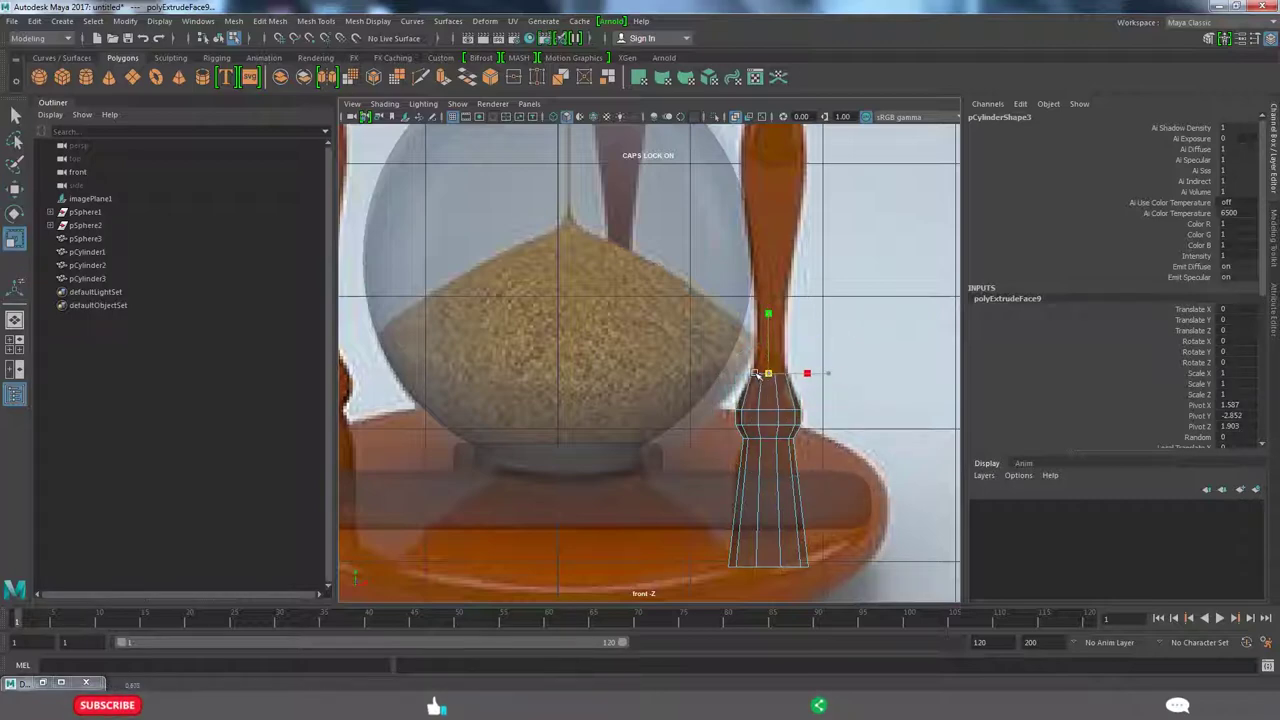
{"action": "scroll", "coordinate": [838, 395], "scroll_direction": "down", "scroll_amount": 5}
{"action": "right_click_drag", "start_coordinate": [730, 440], "coordinate": [730, 410], "text": "shift"}
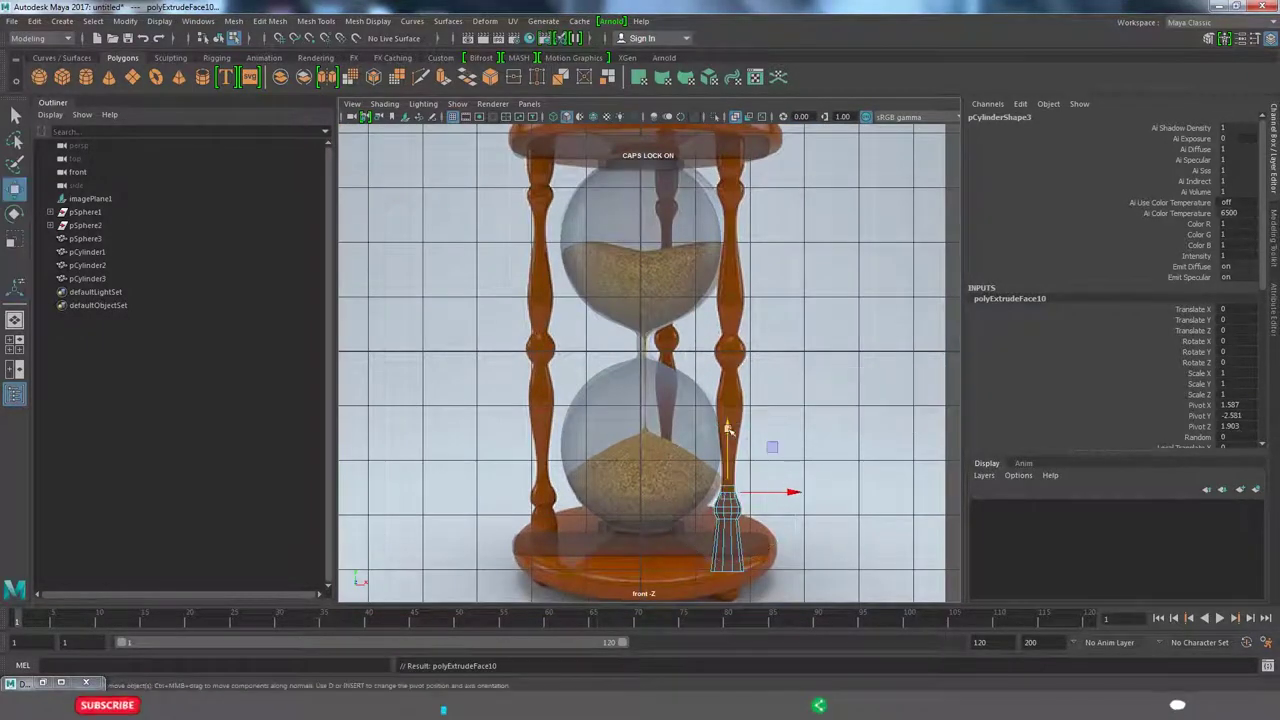
{"action": "scroll", "coordinate": [736, 410], "scroll_direction": "up", "scroll_amount": 4}
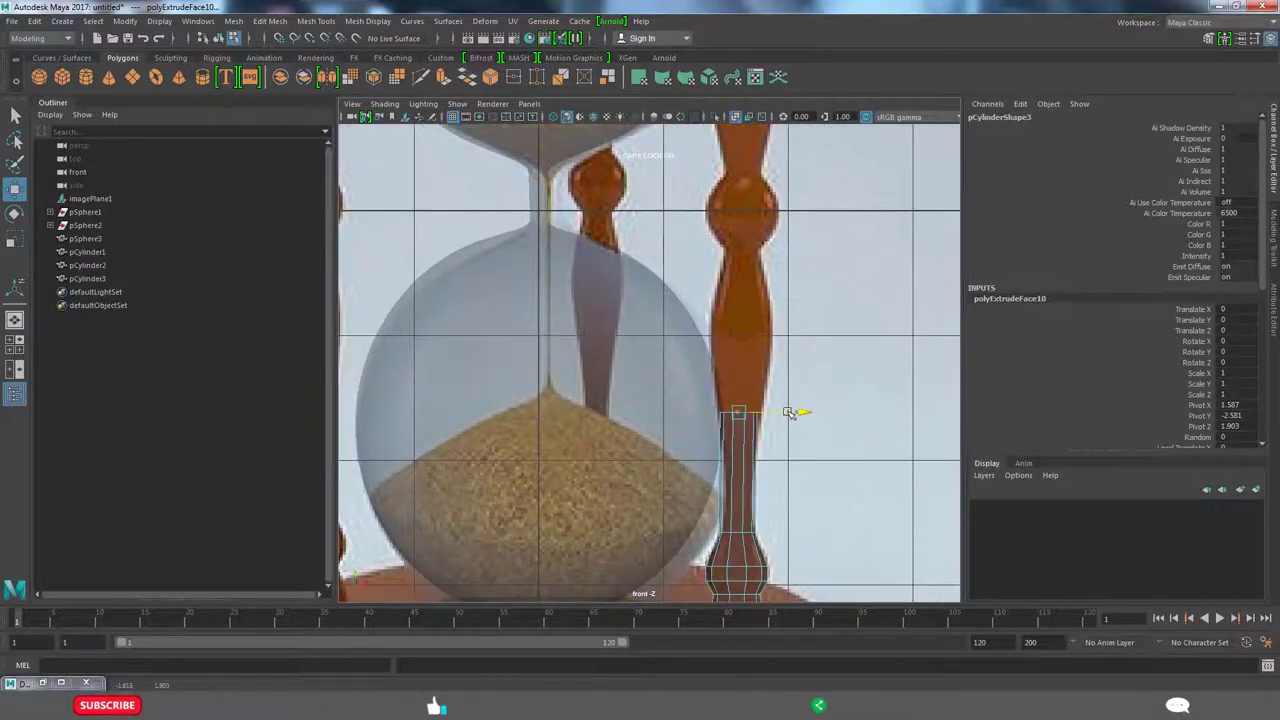
{"action": "key", "text": "ctrl+e"}
{"action": "left_click_drag", "start_coordinate": [743, 362], "coordinate": [743, 328]}
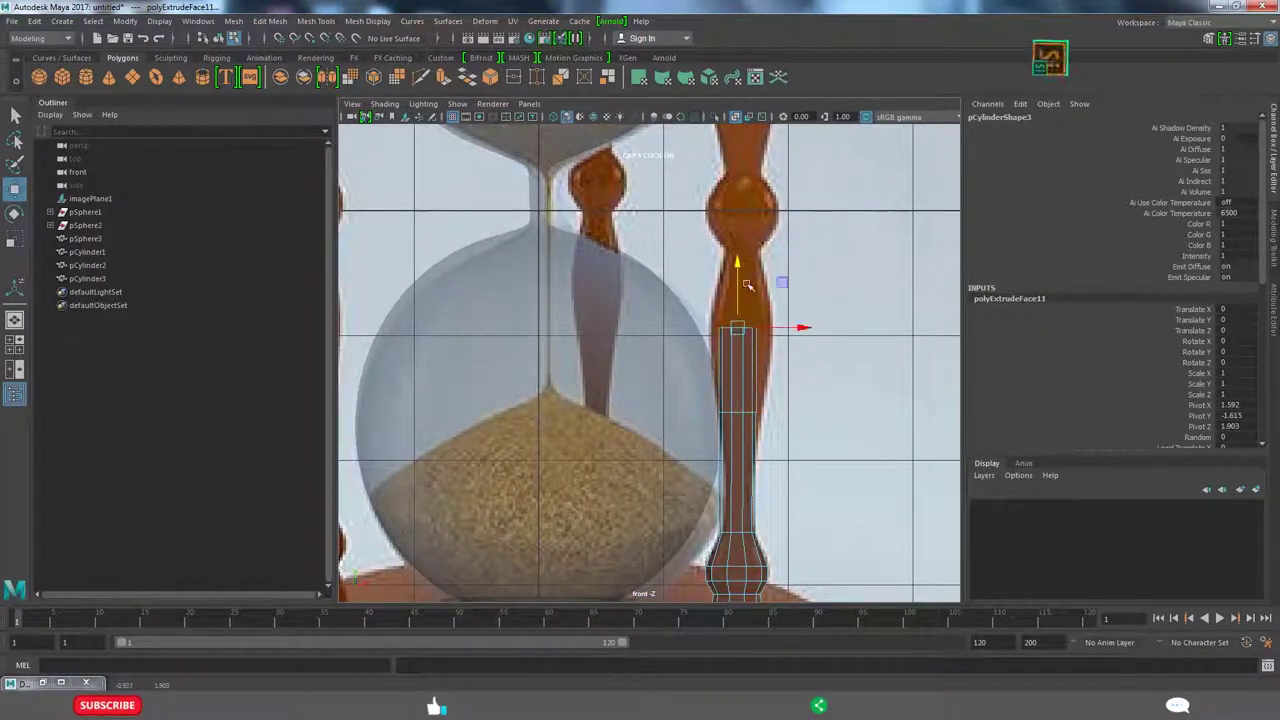
- Add more raised, scaled sections toward the reference pillar's knob
{"action": "key", "text": "w"}
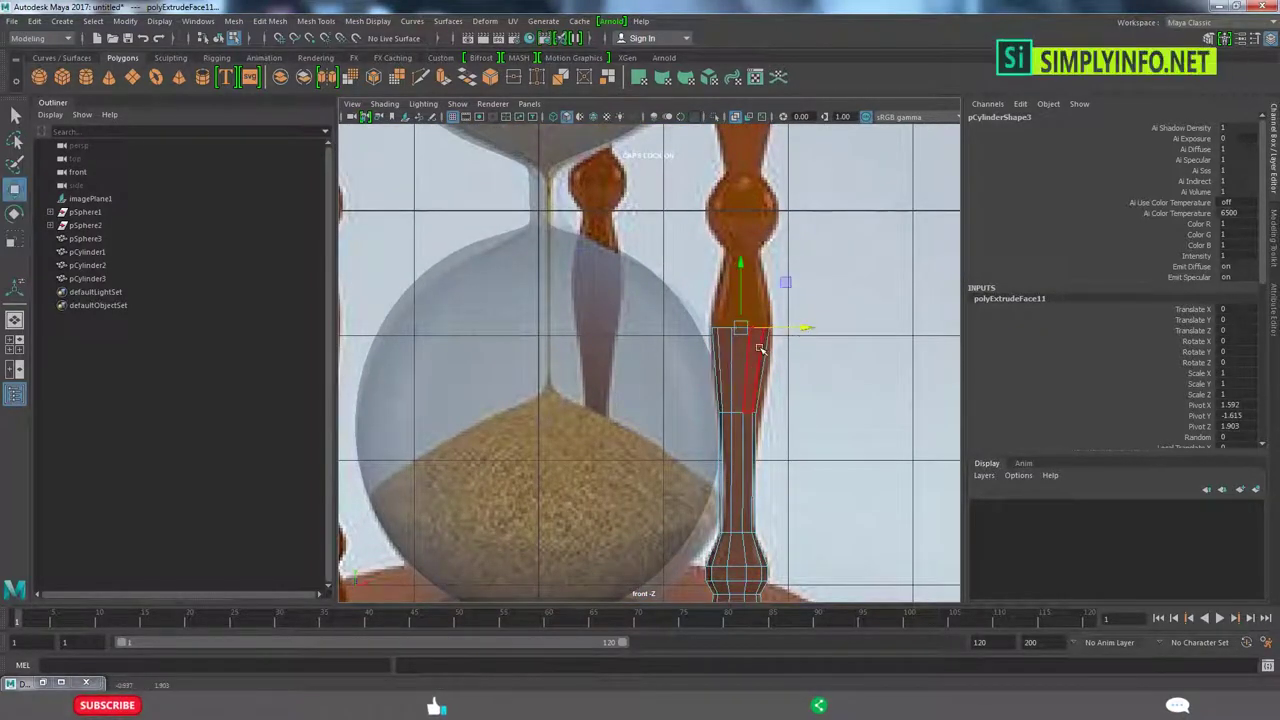
{"action": "key", "text": "e"}
{"action": "key", "text": "r"}
{"action": "right_click_drag", "start_coordinate": [750, 327], "coordinate": [830, 372], "text": "shift"}
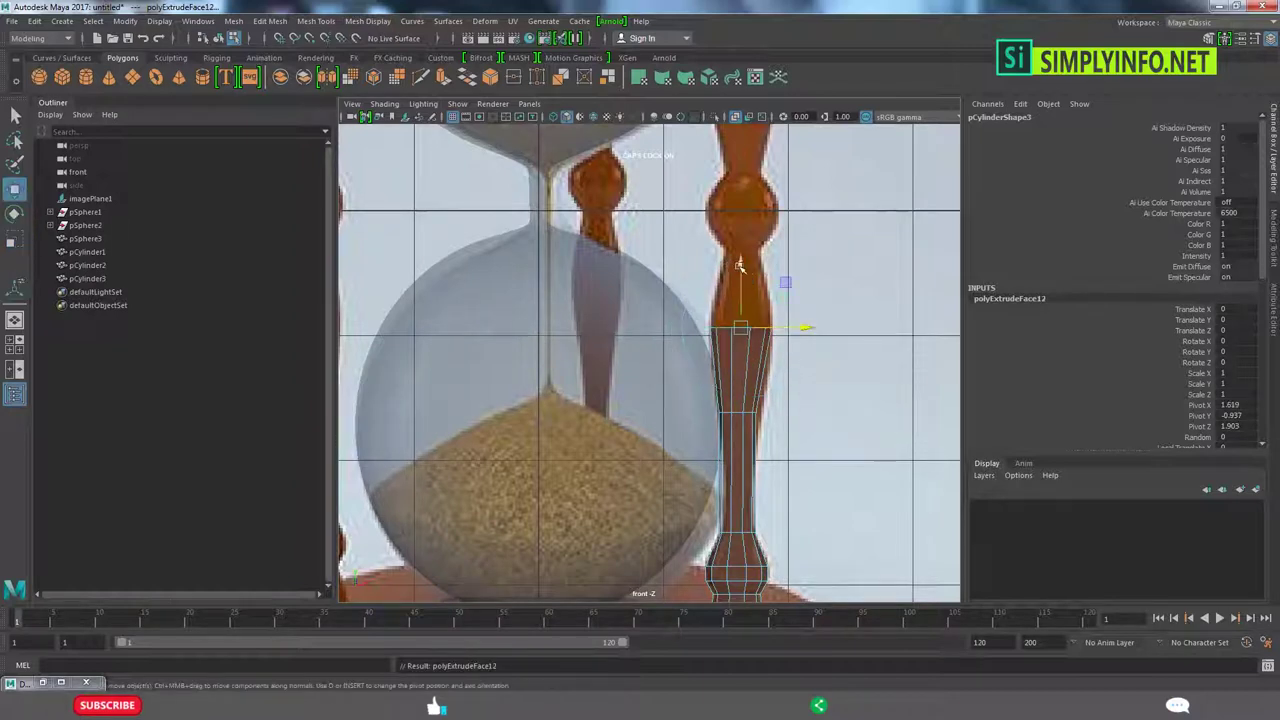
{"action": "left_click_drag", "start_coordinate": [734, 291], "coordinate": [739, 217]}
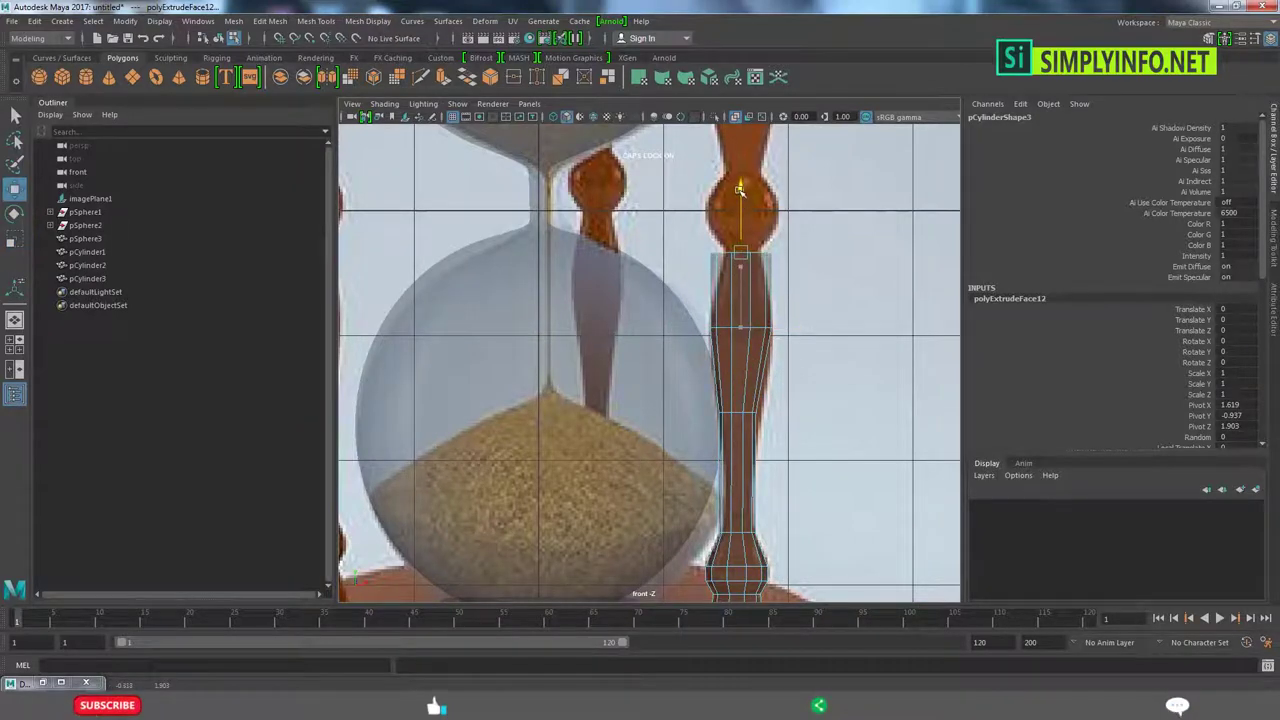
{"action": "key", "text": "r"}
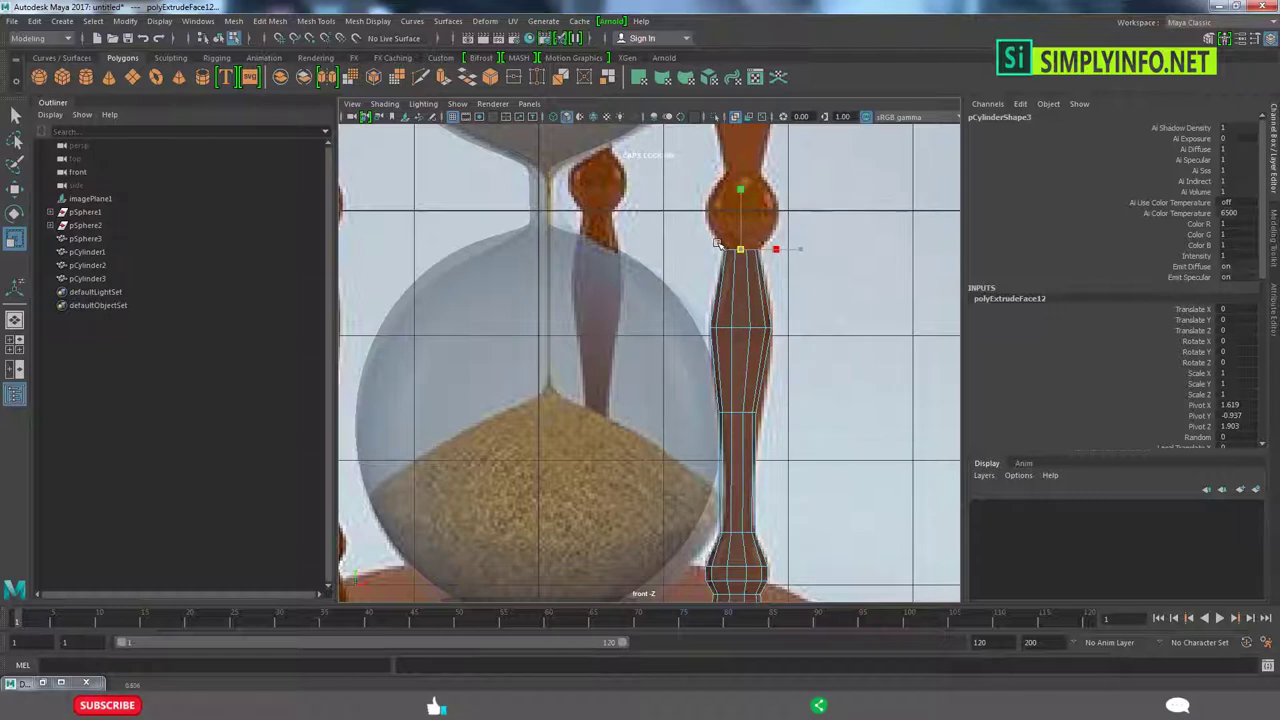
{"action": "middle_click_drag", "start_coordinate": [717, 244], "coordinate": [727, 388], "text": "alt"}
{"action": "key", "text": "ctrl+e"}
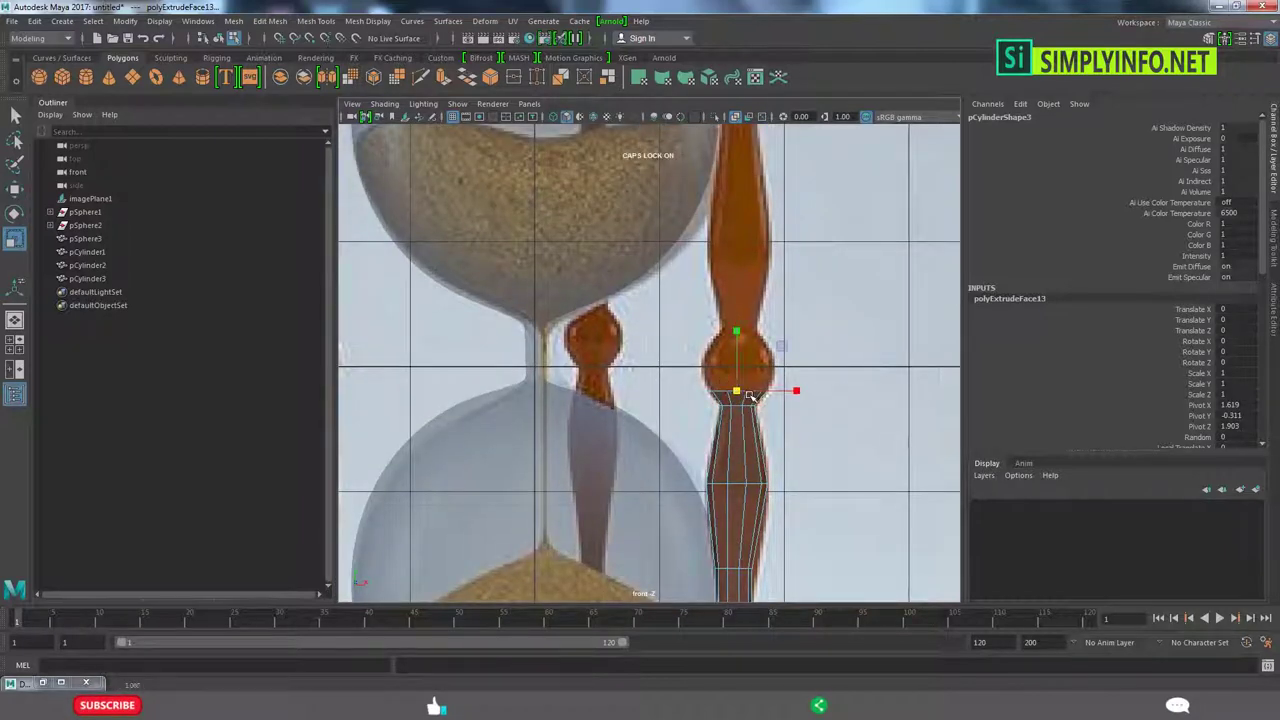
- Extrude and raise two more face rings on the right pillar above its knob
{"action": "key", "text": "ctrl+e"}
{"action": "left_click_drag", "start_coordinate": [750, 395], "coordinate": [742, 378]}
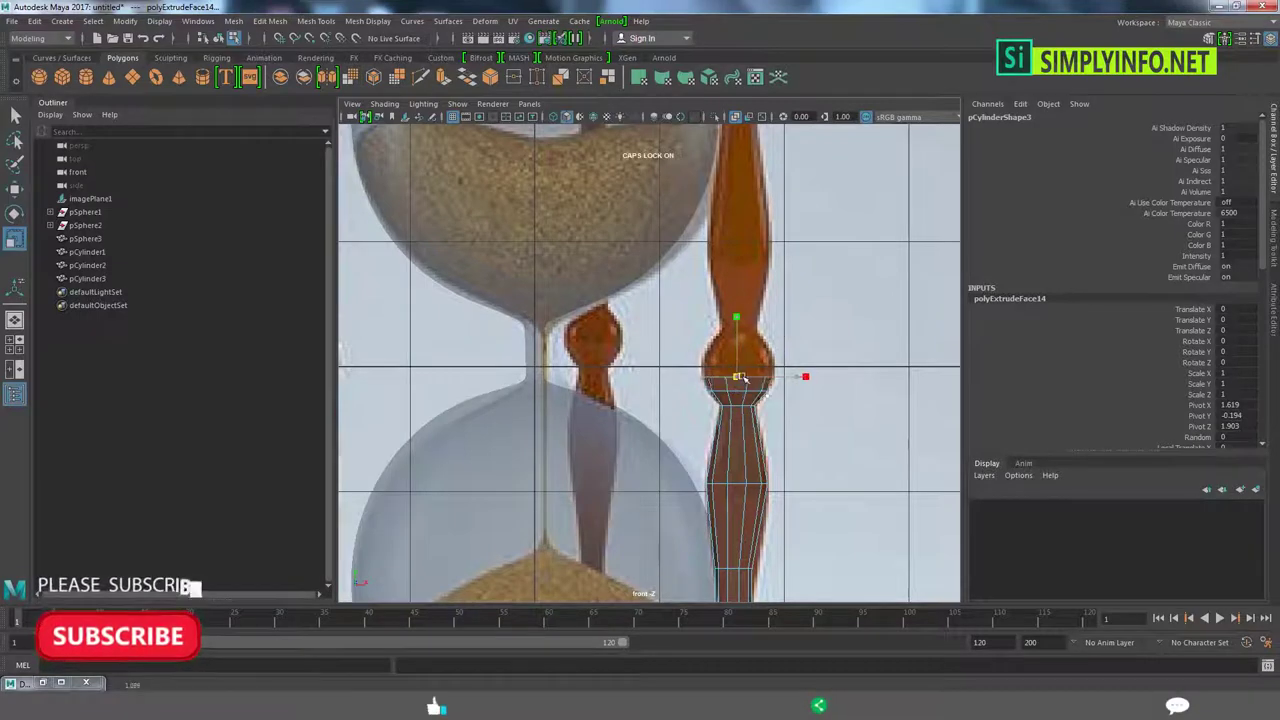
{"action": "key", "text": "ctrl+e"}
{"action": "key", "text": "w"}
{"action": "left_click_drag", "start_coordinate": [742, 312], "coordinate": [742, 290]}
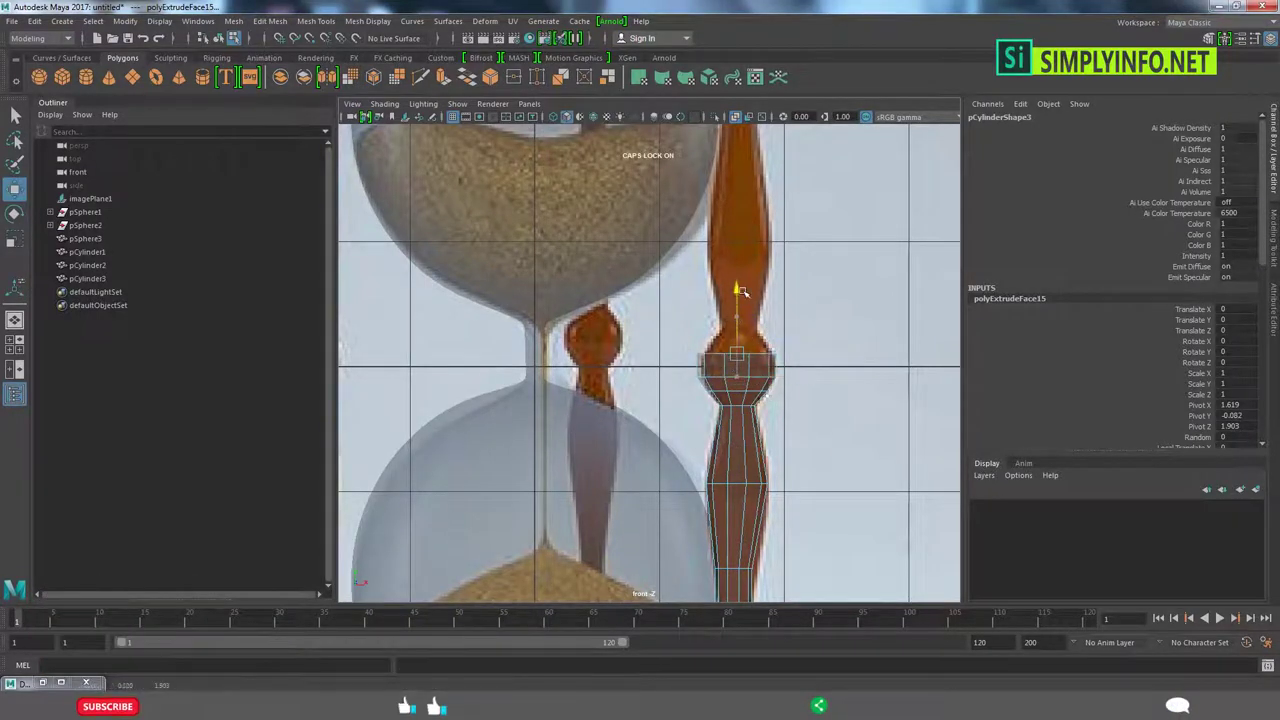
{"action": "key", "text": "r"}
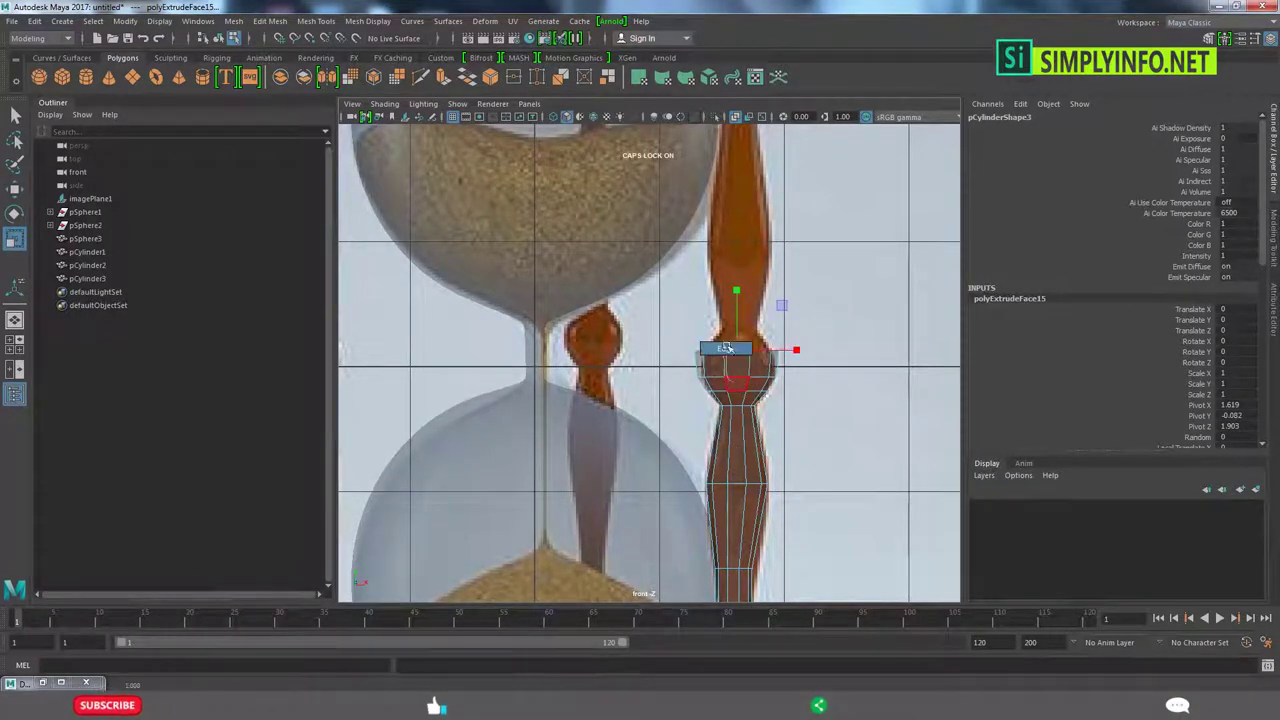
- Convert an edge ring on the widened section to faces and extrude a rounded bulb
{"action": "left_click", "coordinate": [718, 372]}
{"action": "key", "text": "w"}
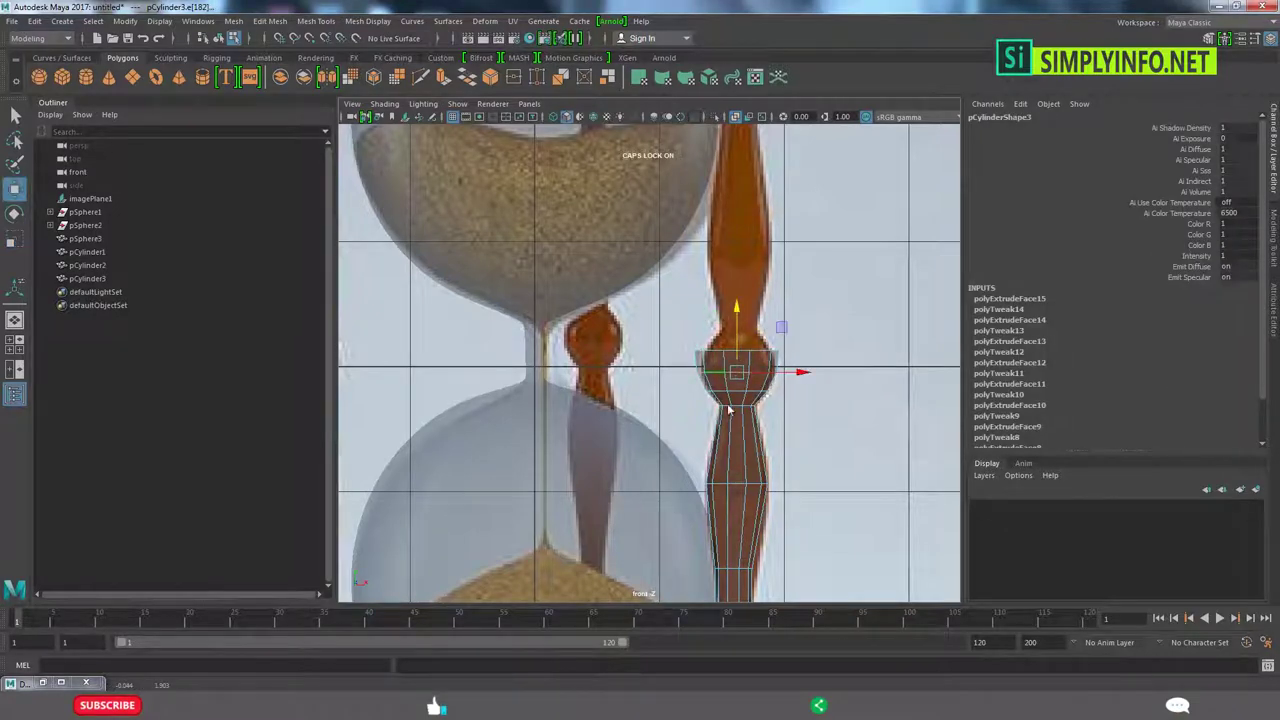
{"action": "key", "text": "ctrl+z"}
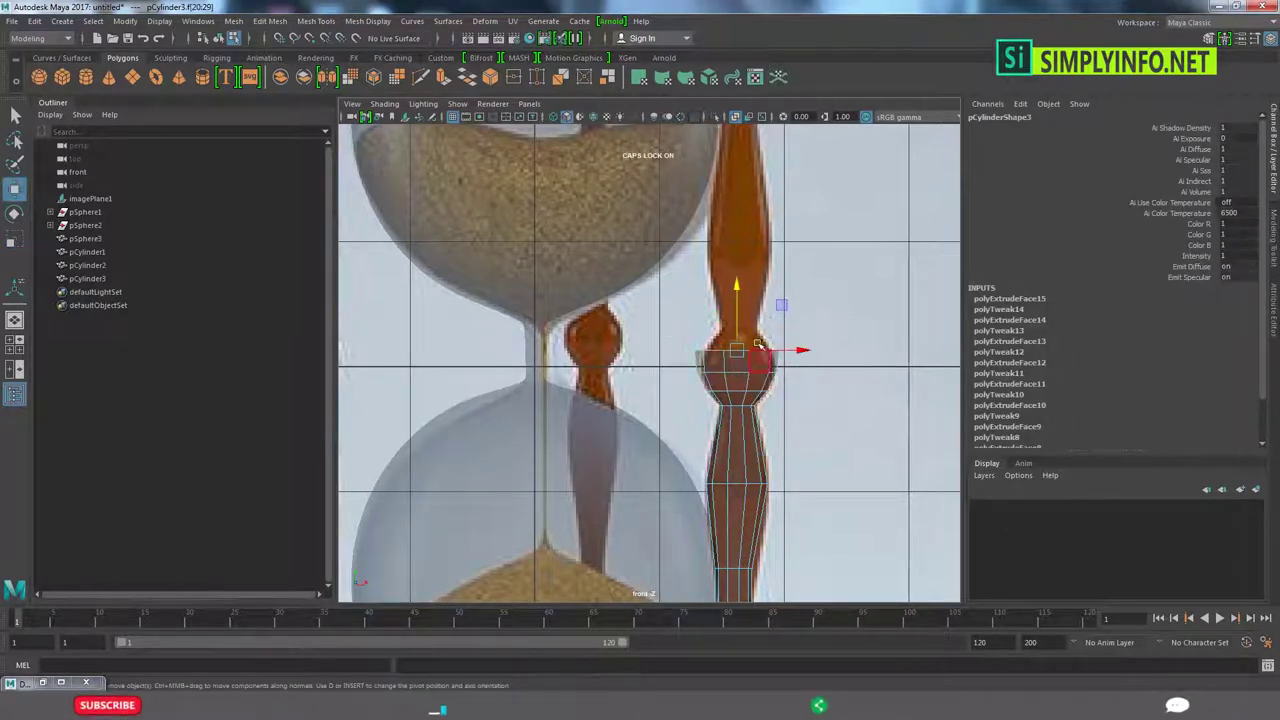
{"action": "key", "text": "r"}
{"action": "key", "text": "ctrl+e"}
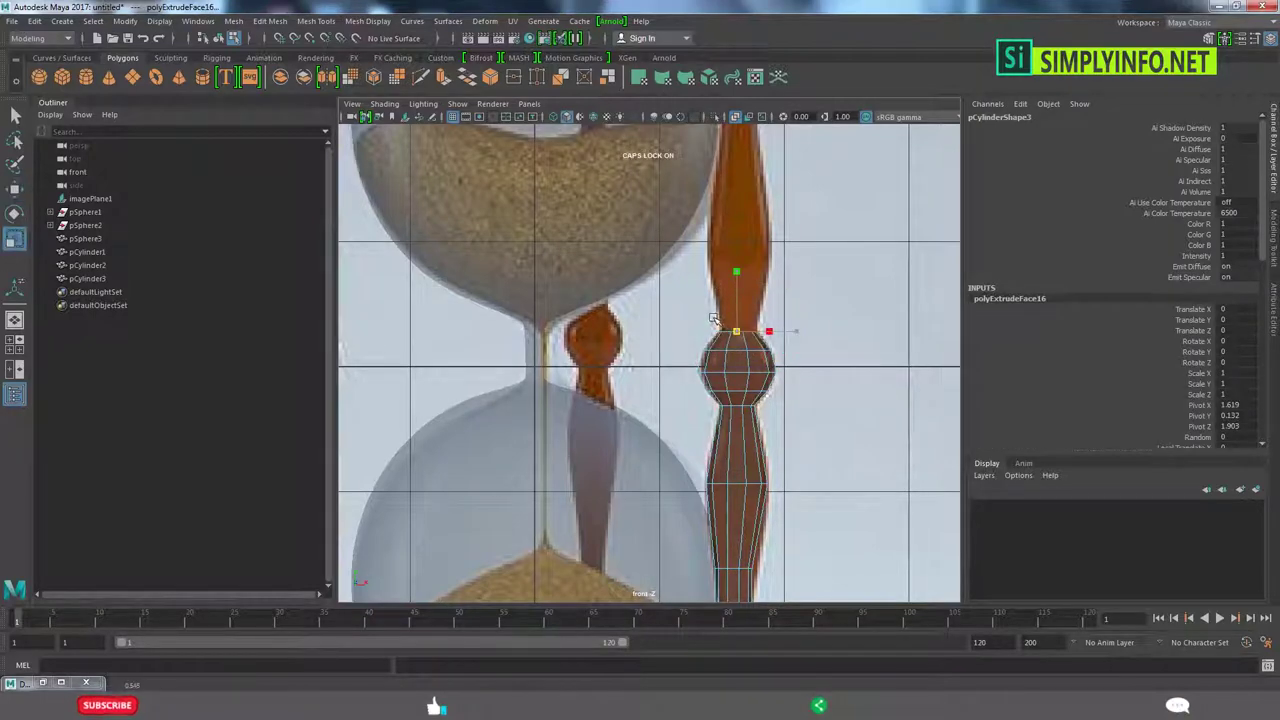
- Extrude the top faces, then pull up and scale a tapered section above the bulb
{"action": "key", "text": "ctrl+e"}
{"action": "scroll", "coordinate": [713, 318], "scroll_direction": "down", "scroll_amount": 3}
{"action": "scroll", "coordinate": [737, 340], "scroll_direction": "up", "scroll_amount": 3}
{"action": "key", "text": "w"}
{"action": "scroll", "coordinate": [739, 341], "scroll_direction": "up", "scroll_amount": 2}
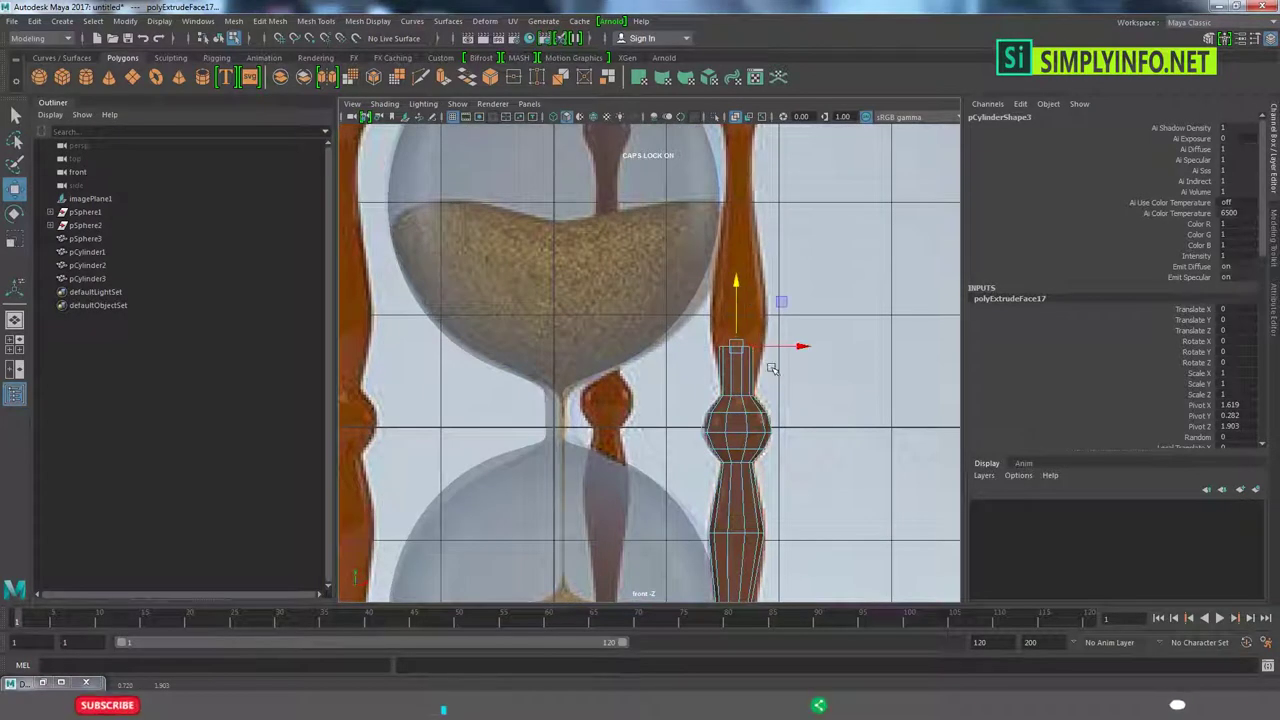
{"action": "key", "text": "r"}
{"action": "key", "text": "w"}
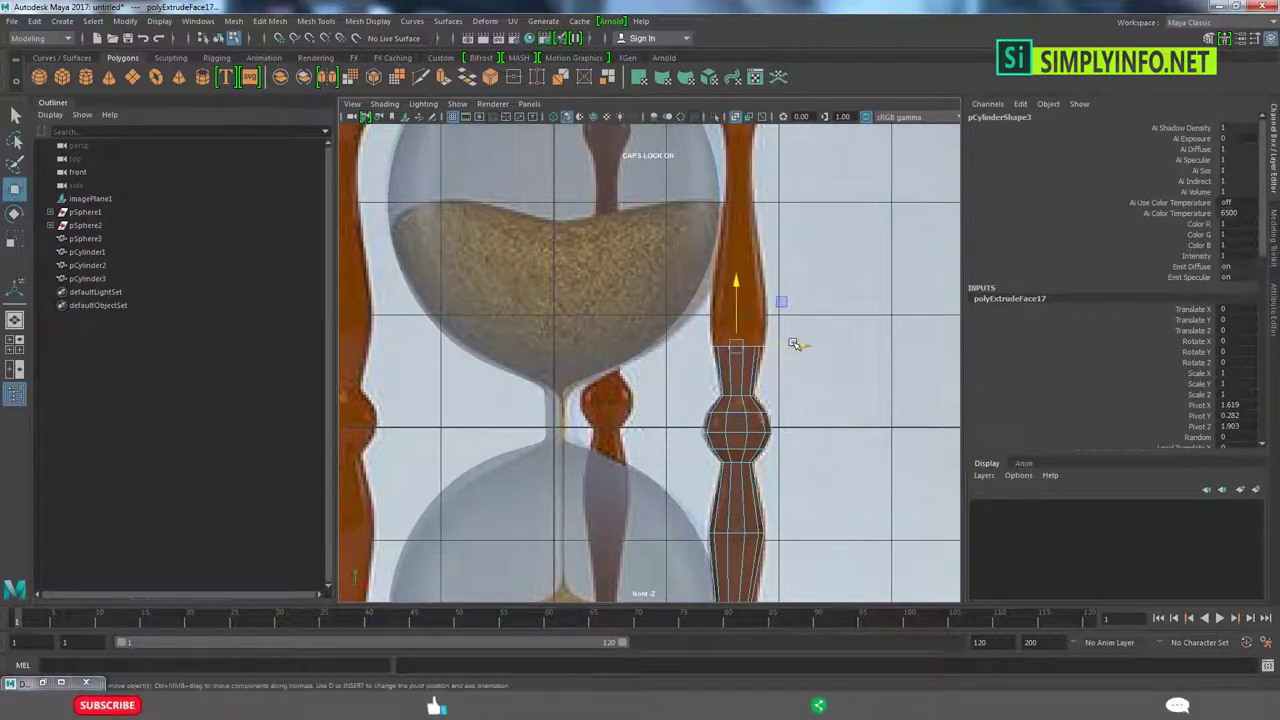
{"action": "key", "text": "ctrl+e"}
{"action": "left_click_drag", "start_coordinate": [737, 288], "coordinate": [741, 245]}
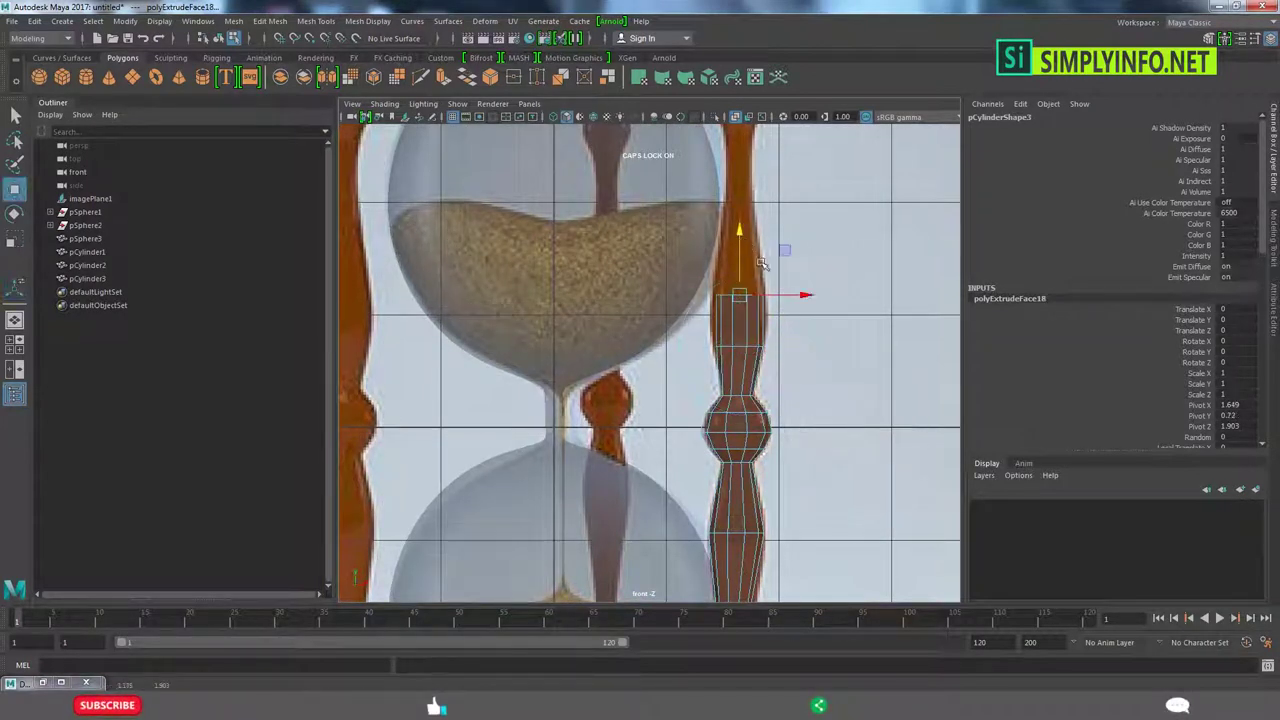
{"action": "key", "text": "r"}
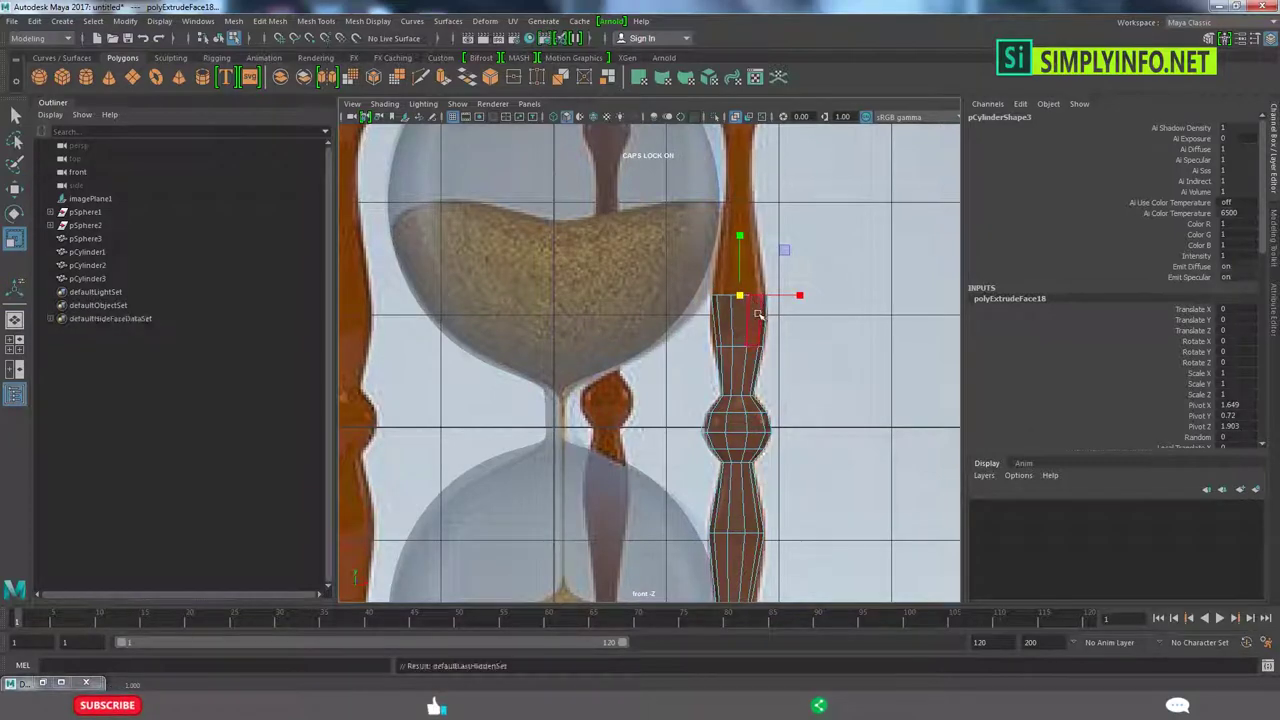
- Continue extruding and raising the pillar's top faces toward the upper cap
{"action": "key", "text": "ctrl+e"}
{"action": "key", "text": "w"}
{"action": "left_click_drag", "start_coordinate": [745, 252], "coordinate": [745, 188]}
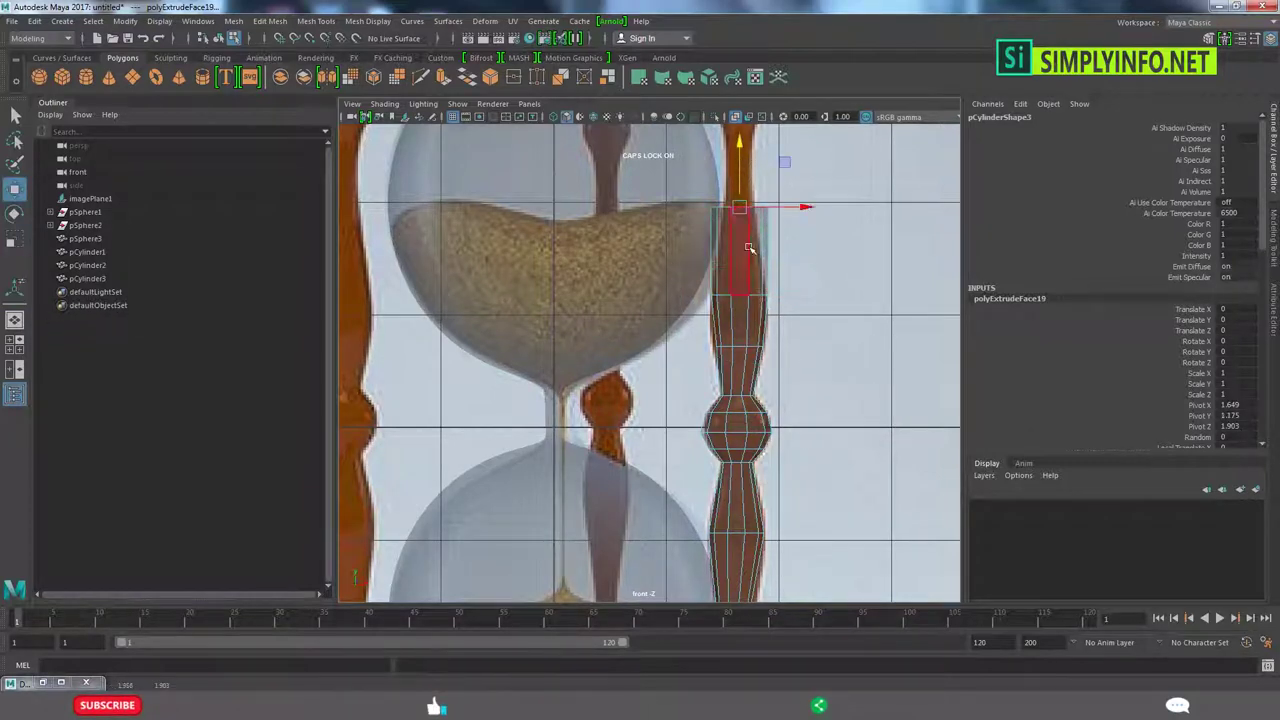
{"action": "key", "text": "r"}
{"action": "middle_click_drag", "start_coordinate": [785, 279], "coordinate": [734, 410], "text": "alt"}
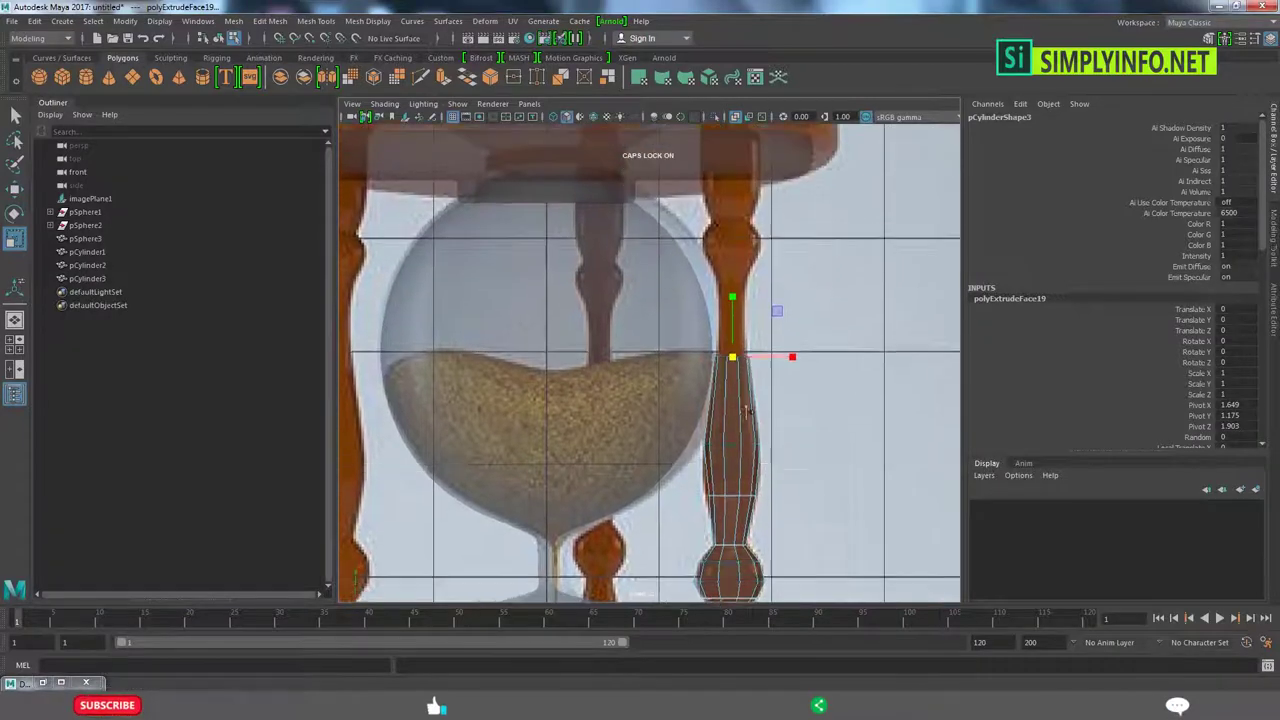
{"action": "key", "text": "ctrl+e"}
{"action": "key", "text": "w"}
{"action": "left_click_drag", "start_coordinate": [734, 410], "coordinate": [735, 272]}
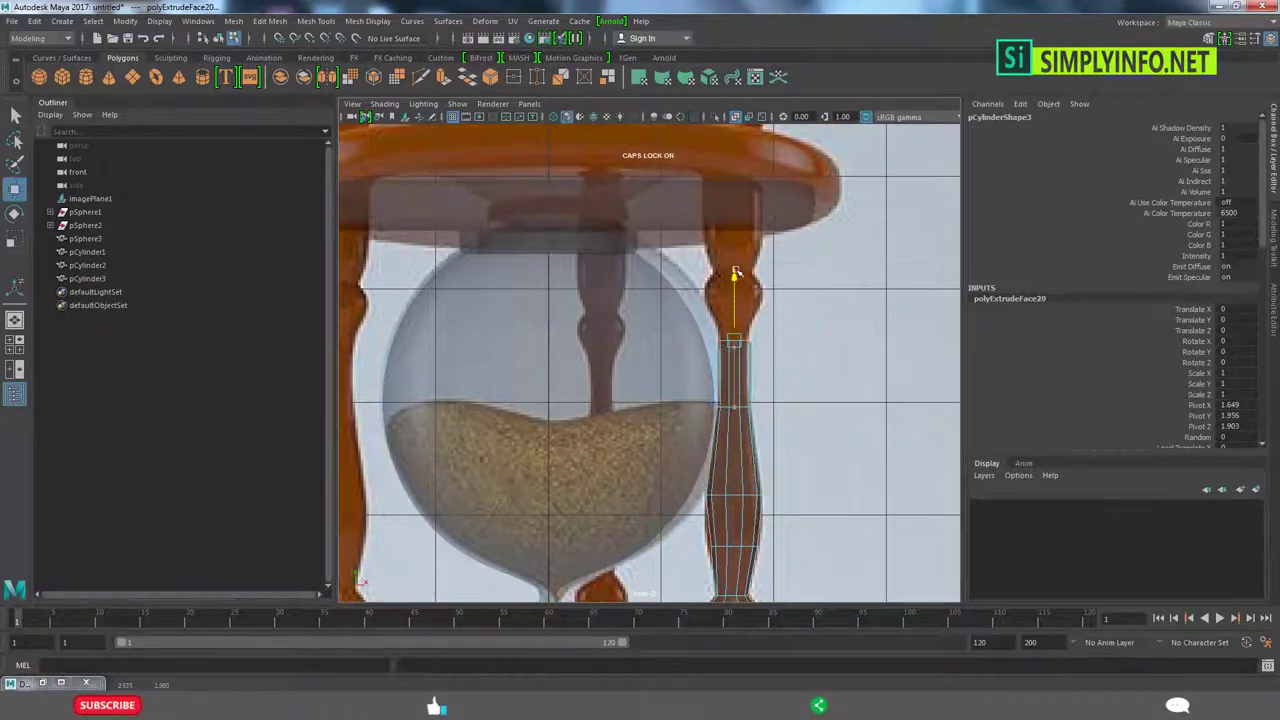
- Extrude and scale several short rings to shape the turned detail at the pillar top
{"action": "key", "text": "ctrl+e"}
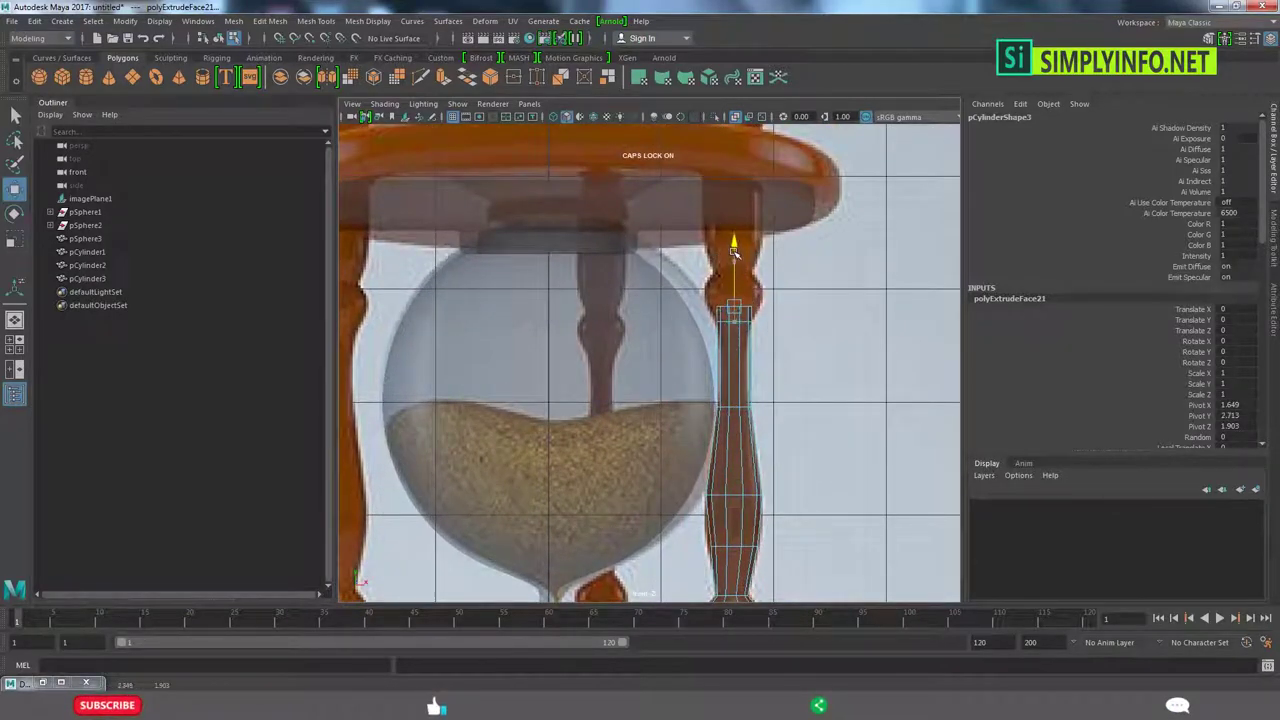
{"action": "key", "text": "r"}
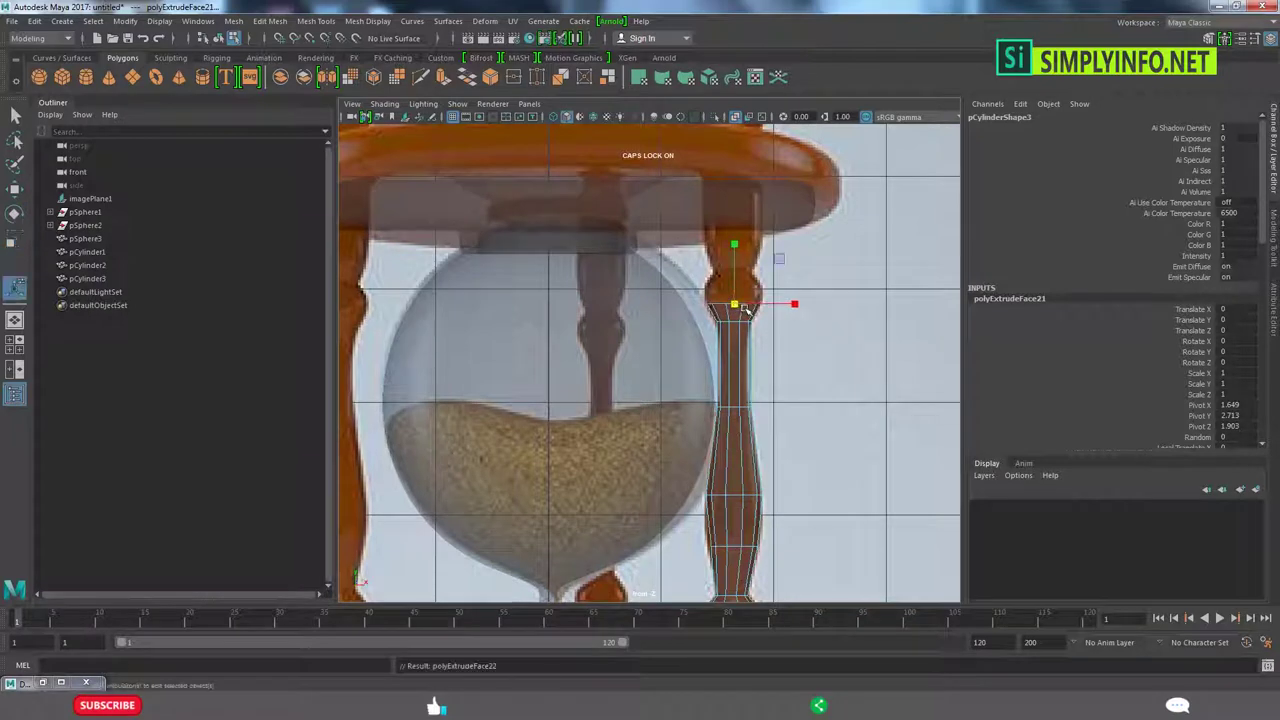
{"action": "key", "text": "ctrl+e"}
{"action": "key", "text": "r"}
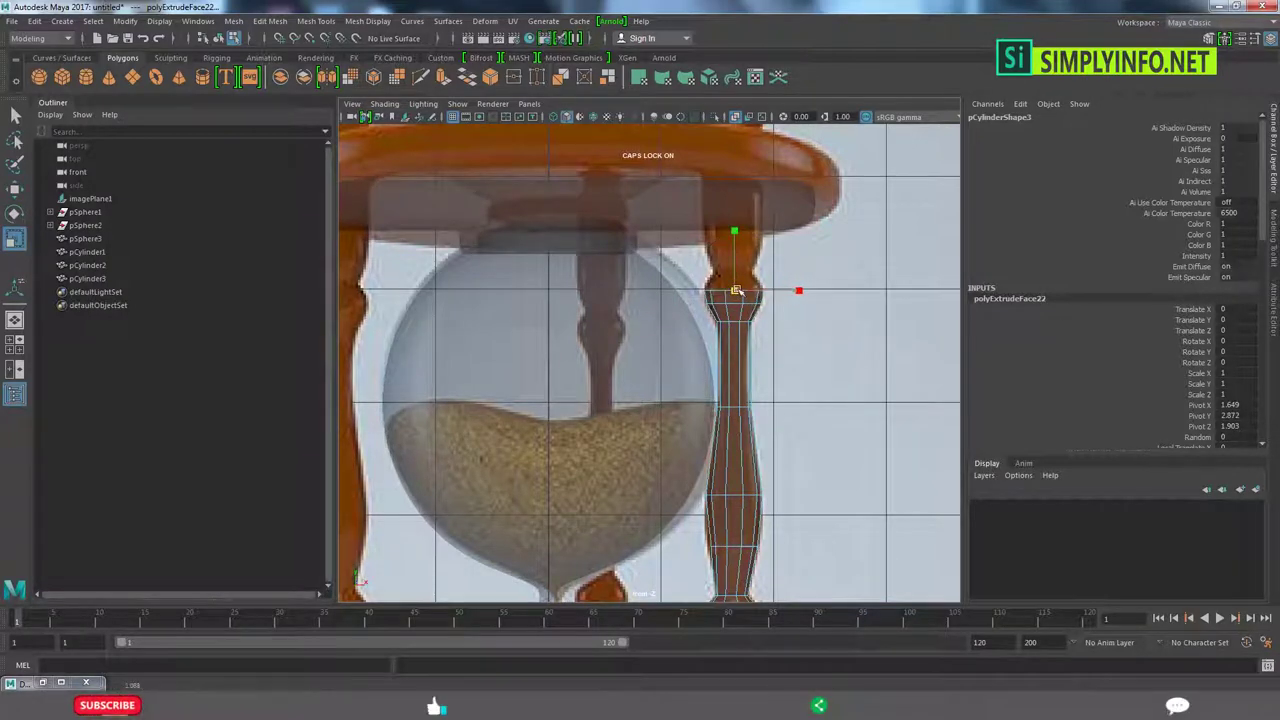
{"action": "key", "text": "ctrl+e"}
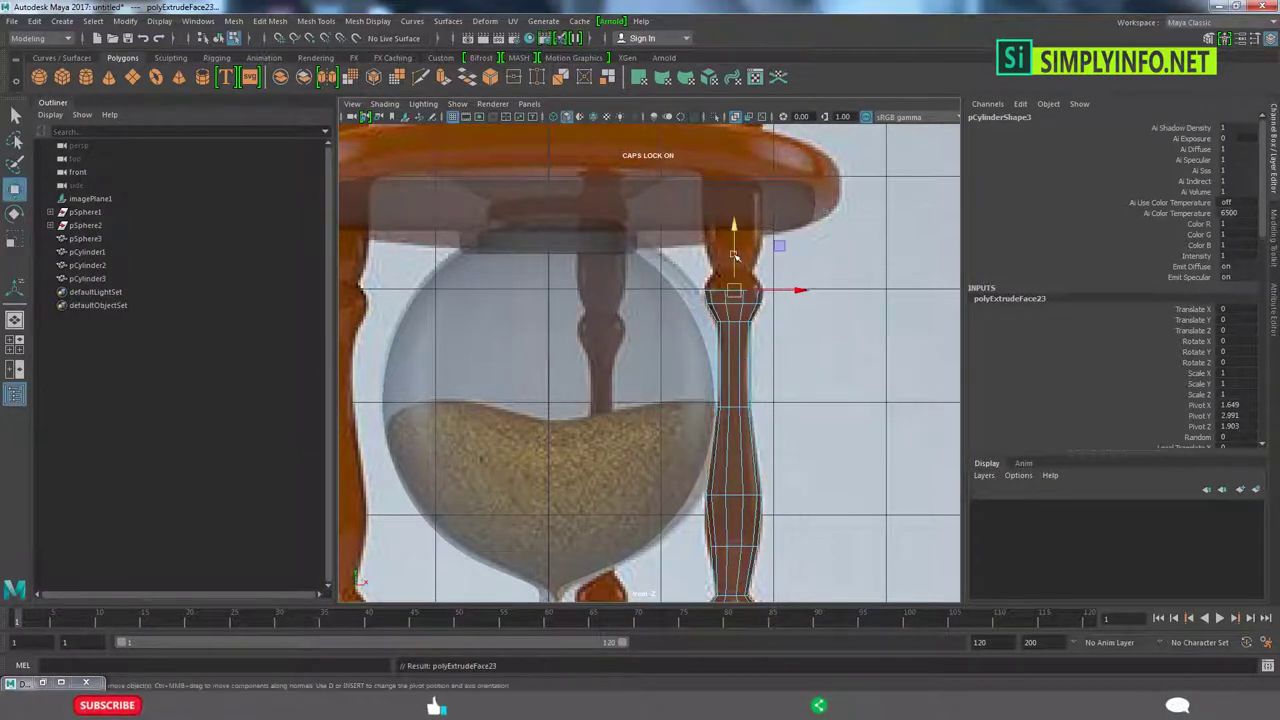
{"action": "left_click_drag", "start_coordinate": [735, 289], "coordinate": [734, 274]}
{"action": "key", "text": "r"}
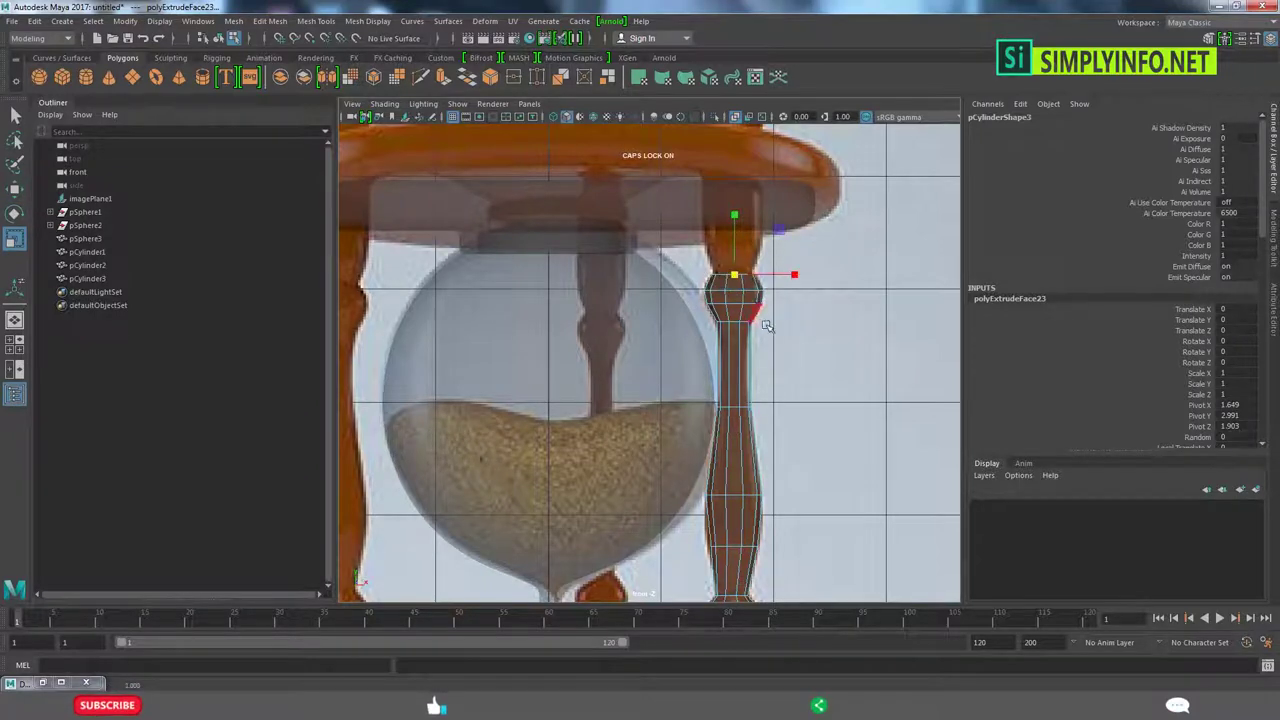
{"action": "scroll", "coordinate": [766, 325], "scroll_direction": "up", "scroll_amount": 1}
{"action": "middle_click_drag", "start_coordinate": [766, 325], "coordinate": [757, 401], "text": "alt"}
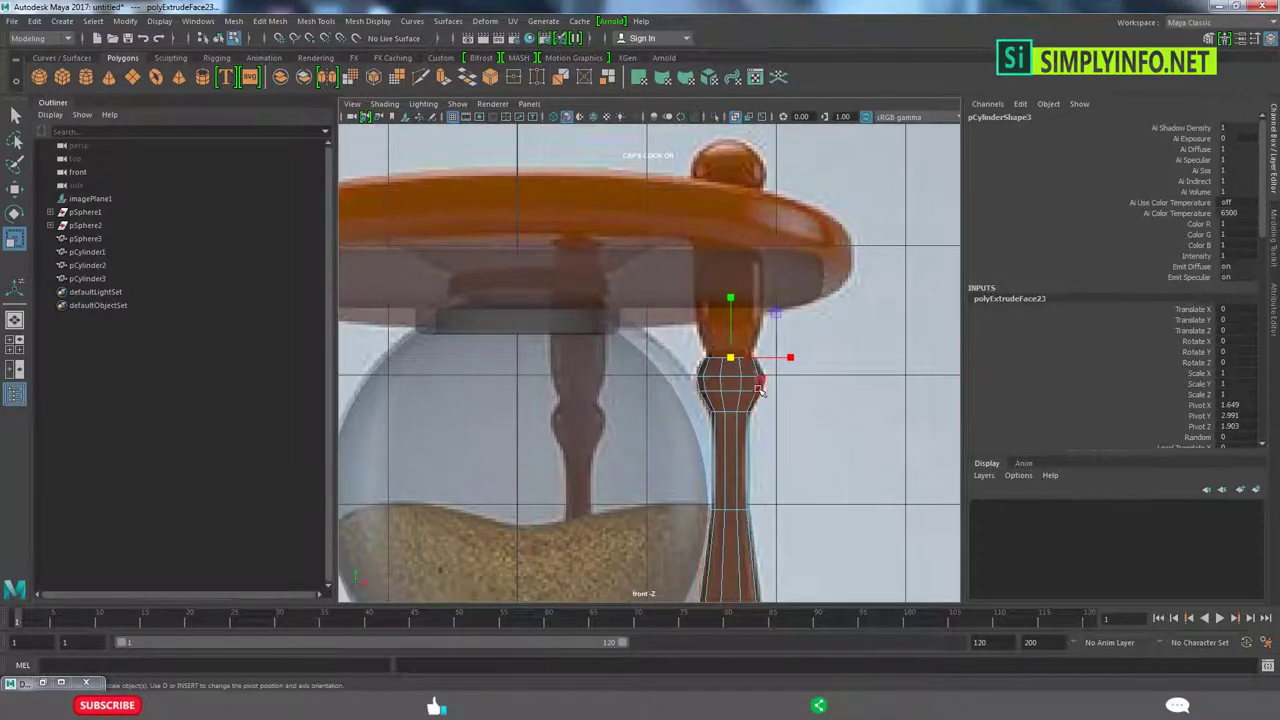
- Extrude the final sections up to the top cap and return to object mode
{"action": "key", "text": "ctrl+e"}
{"action": "key", "text": "w"}
{"action": "left_click_drag", "start_coordinate": [733, 290], "coordinate": [730, 268]}
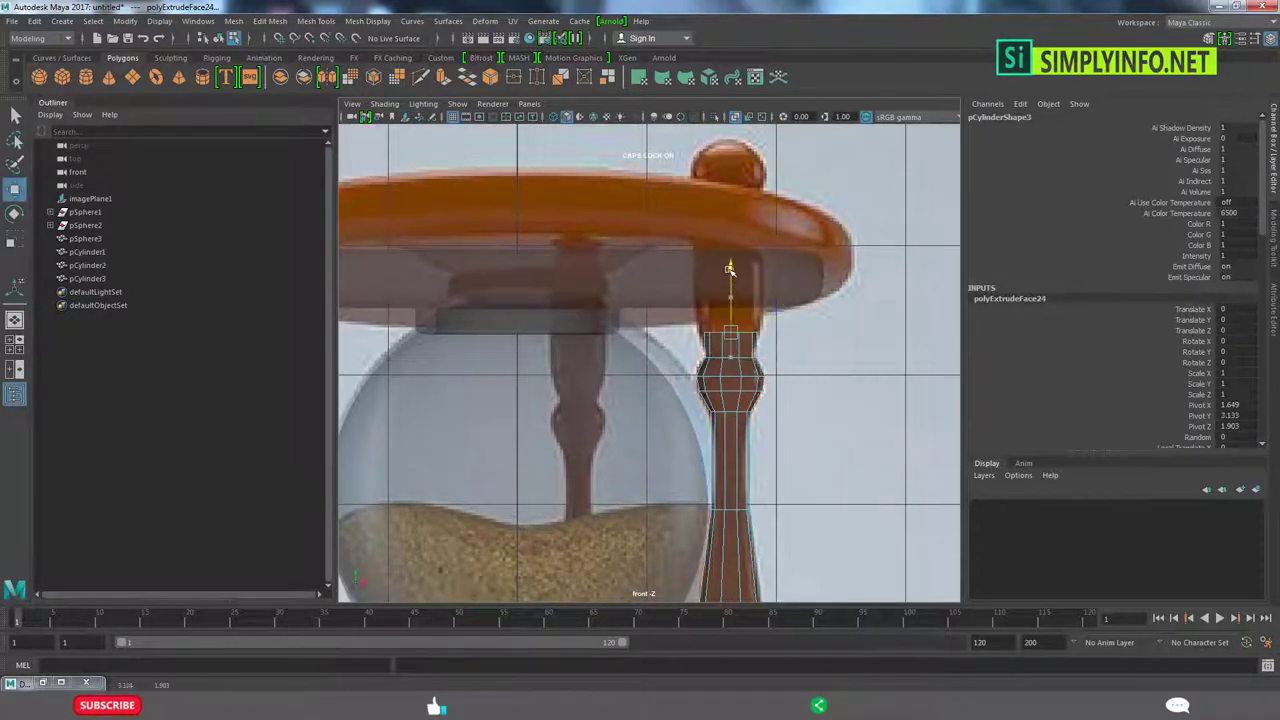
{"action": "key", "text": "ctrl+e"}
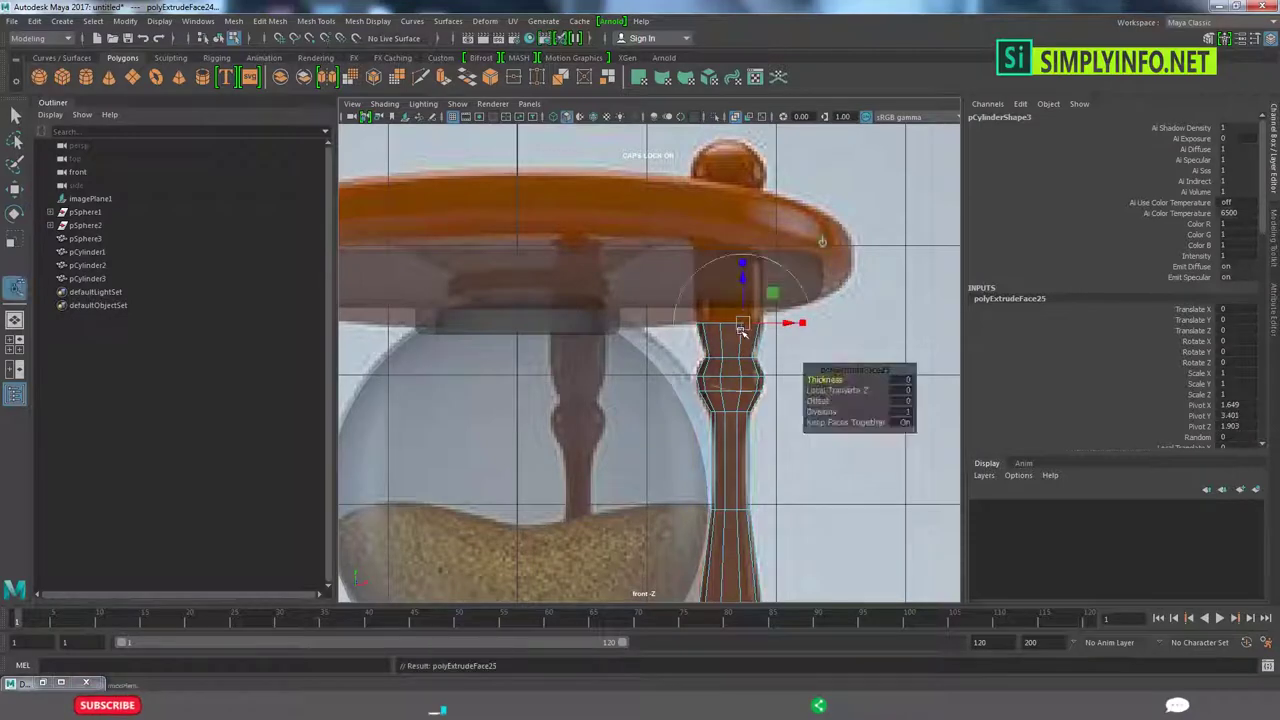
{"action": "key", "text": "w"}
{"action": "left_click_drag", "start_coordinate": [730, 280], "coordinate": [724, 199]}
{"action": "key", "text": "F8"}
- Select the turned side pillar pCylinder3 and move it up between base and cap
{"action": "key", "text": "space"}
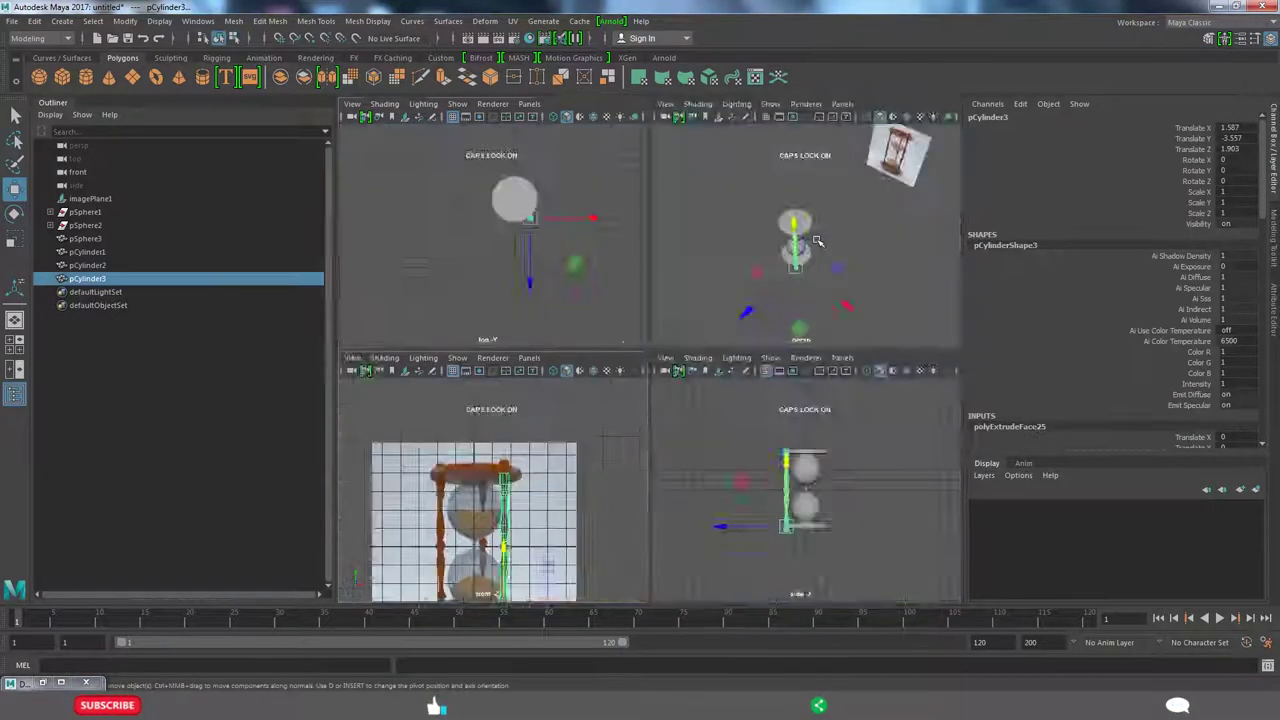
{"action": "key", "text": "space"}
{"action": "scroll", "coordinate": [730, 414], "scroll_direction": "up", "scroll_amount": 2}
{"action": "scroll", "coordinate": [730, 414], "scroll_direction": "up", "scroll_amount": 2}
{"action": "scroll", "coordinate": [736, 410], "scroll_direction": "up", "scroll_amount": 2}
{"action": "left_click", "coordinate": [736, 392]}
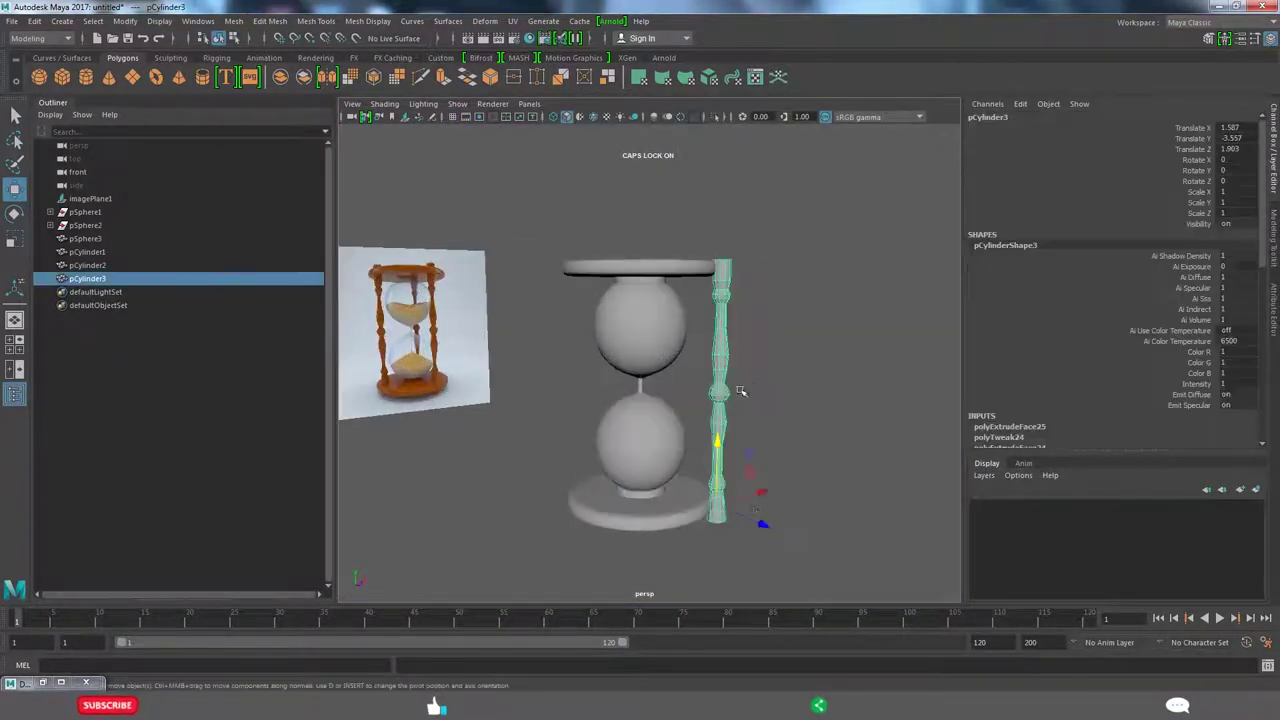
{"action": "left_click_drag", "start_coordinate": [727, 515], "coordinate": [671, 445], "text": "alt"}
{"action": "middle_click_drag", "start_coordinate": [671, 445], "coordinate": [671, 428]}
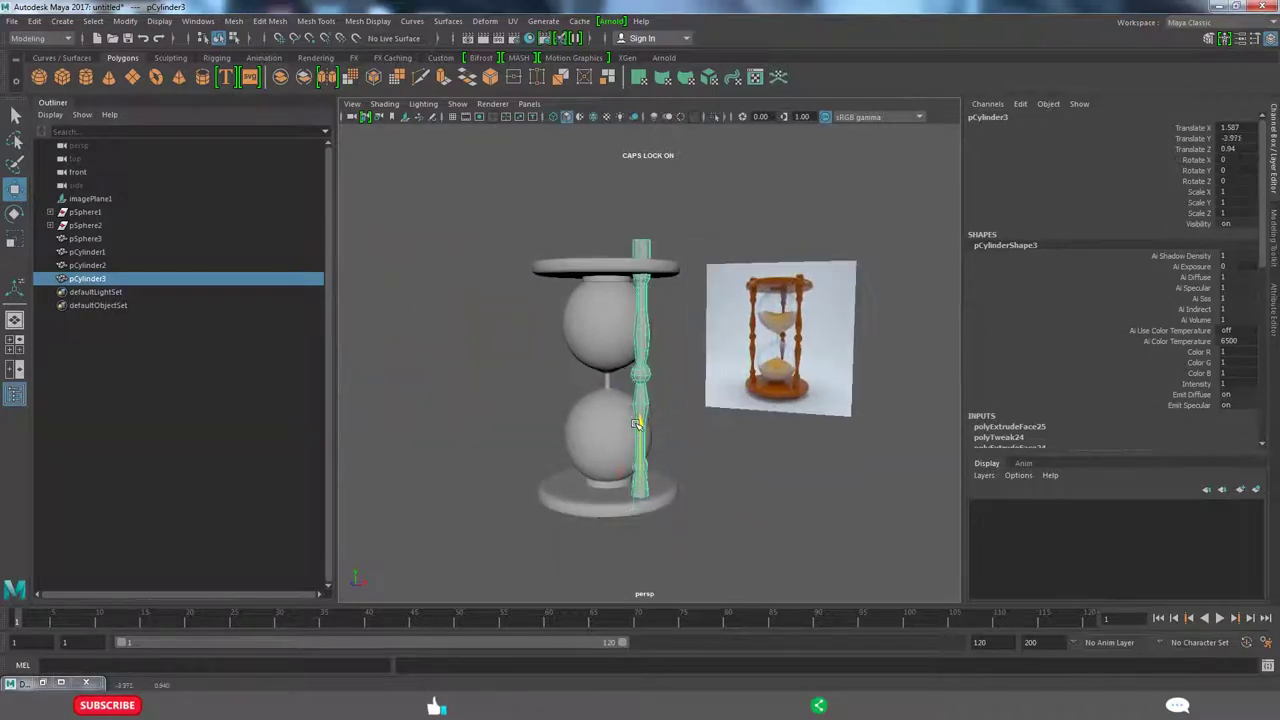
- Scale the pillar down to 0.882 in Y so it fits under the top cap
{"action": "key", "text": "r"}
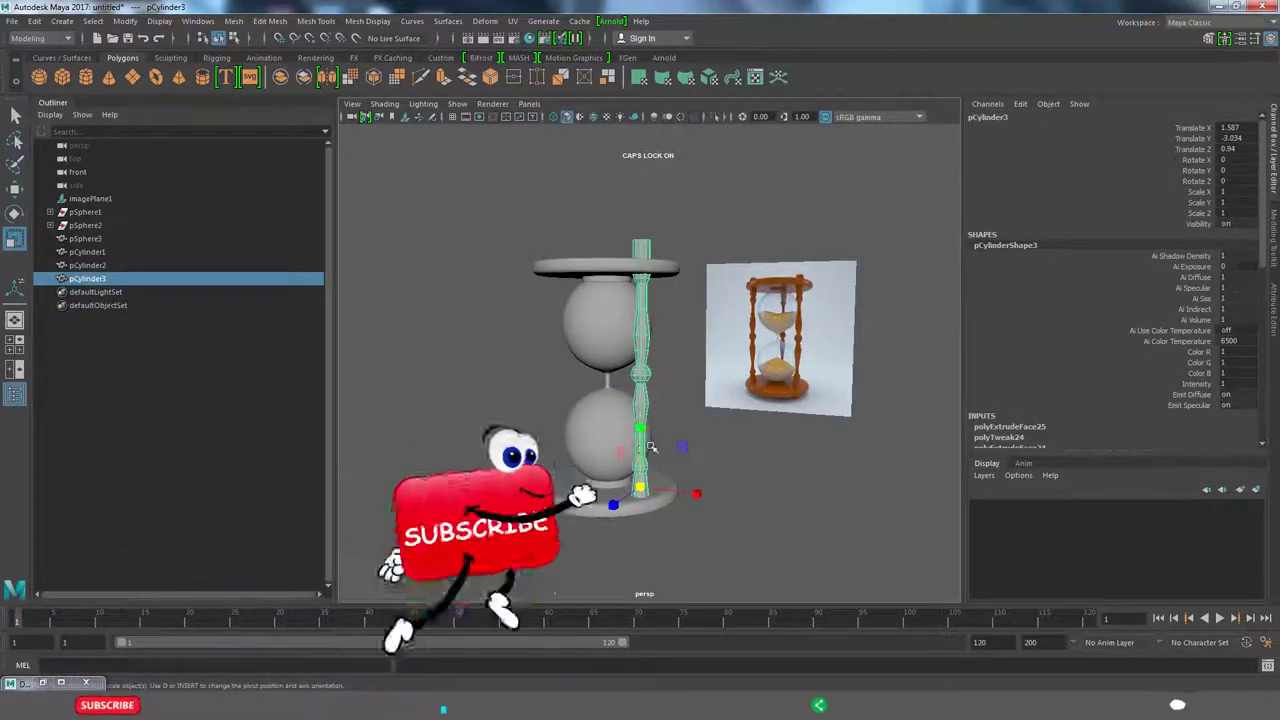
{"action": "key", "text": "F9"}
{"action": "left_click_drag", "start_coordinate": [690, 255], "coordinate": [583, 207]}
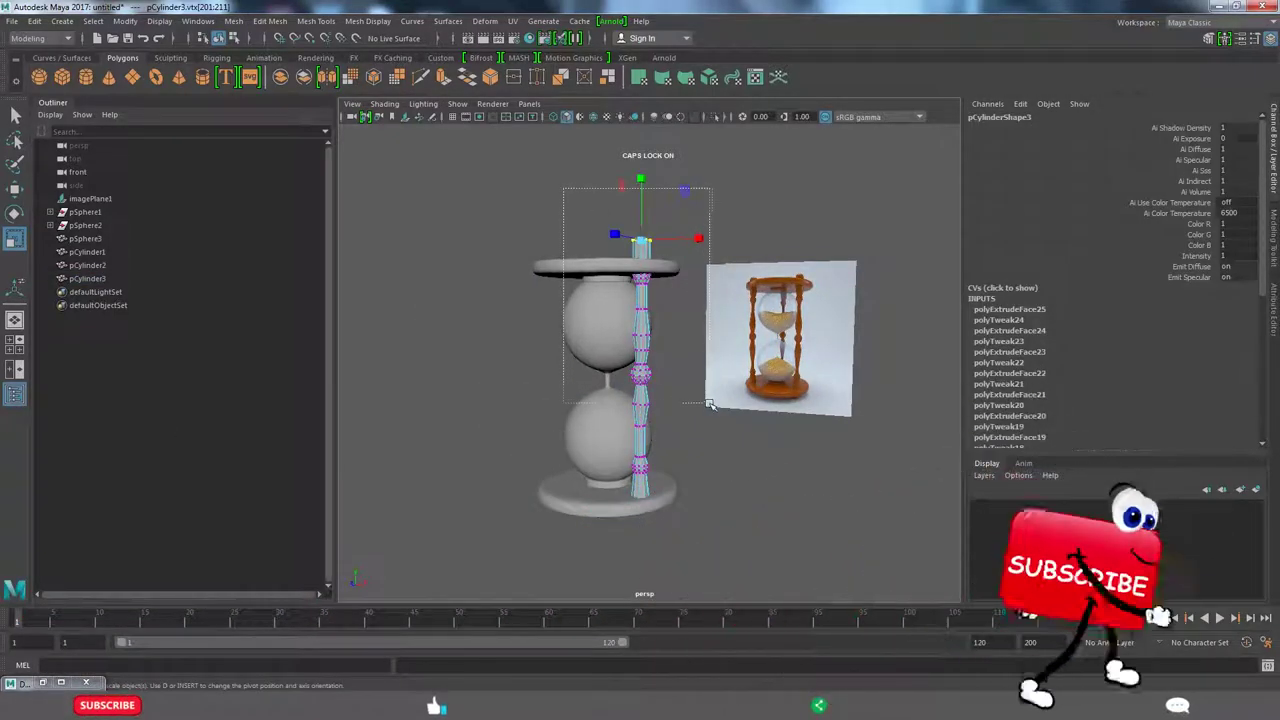
{"action": "key", "text": "F8"}
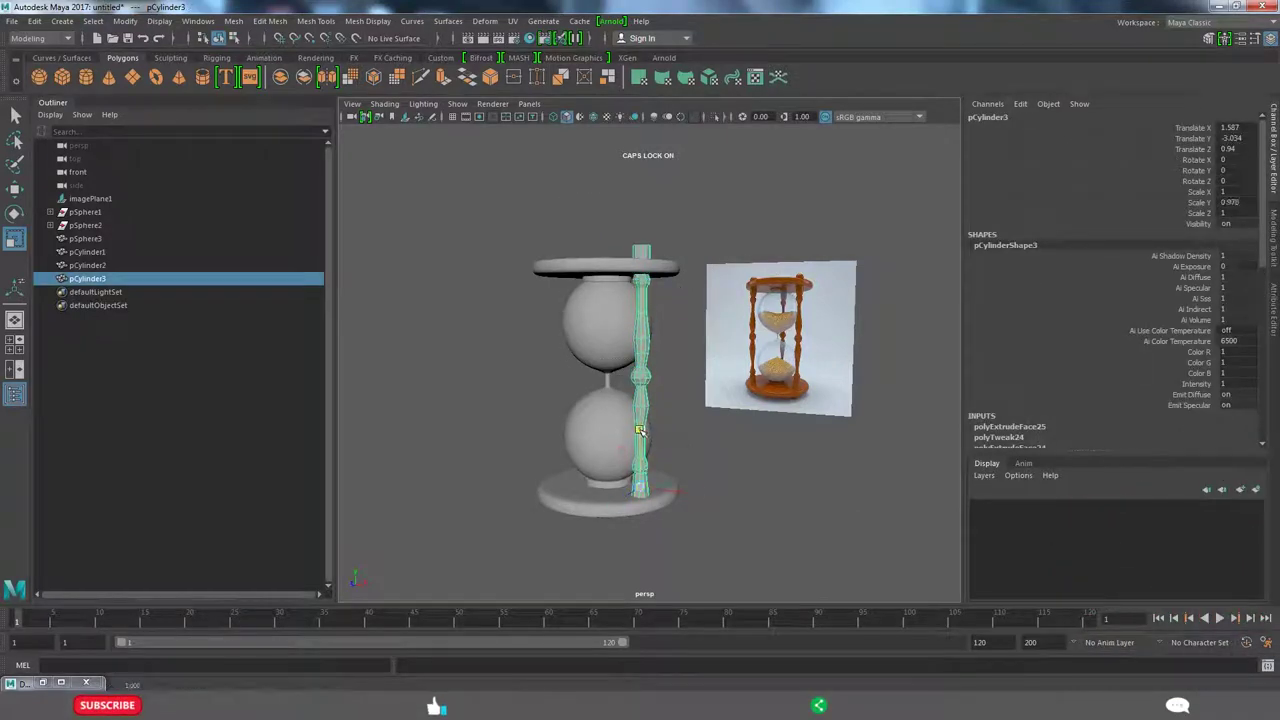
{"action": "key", "text": "w"}
{"action": "middle_click_drag", "start_coordinate": [638, 432], "coordinate": [641, 420]}
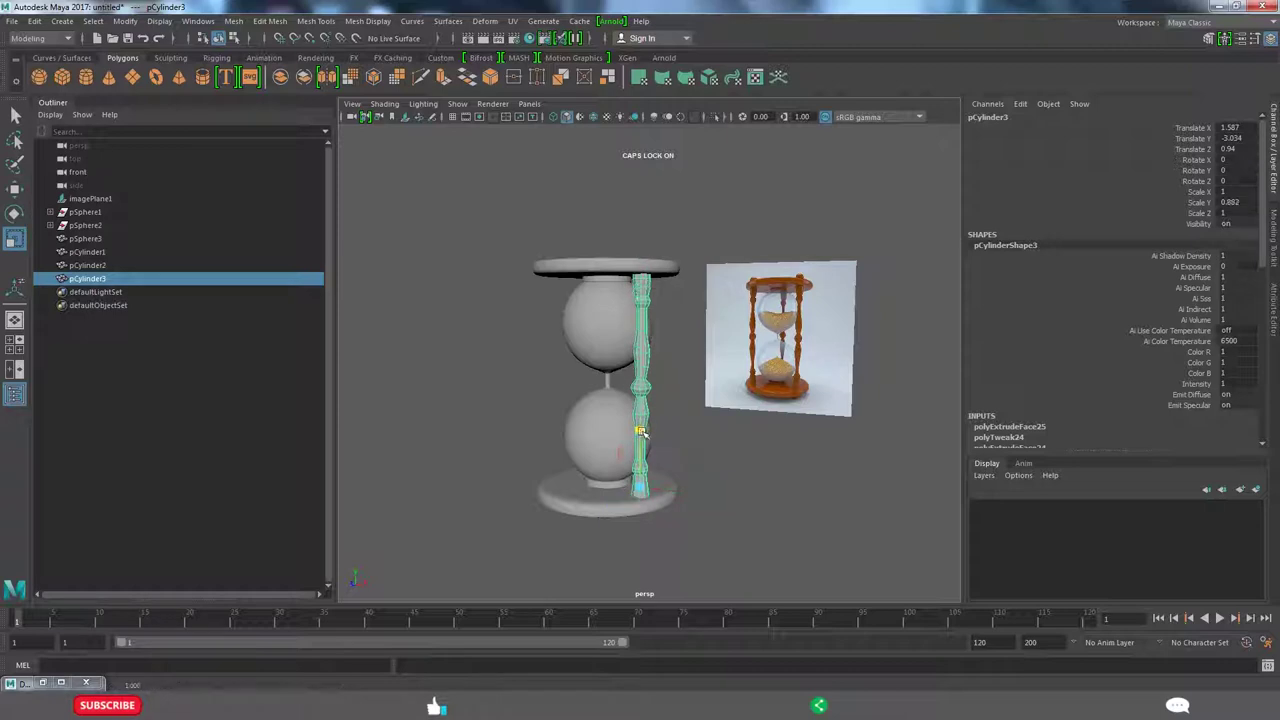
- Deselect the pillar and orbit to bring the reference image into view
{"action": "left_click_drag", "start_coordinate": [710, 476], "coordinate": [714, 451], "text": "alt"}
{"action": "left_click", "coordinate": [700, 440]}
{"action": "scroll", "coordinate": [680, 430], "scroll_direction": "up", "scroll_amount": 3}
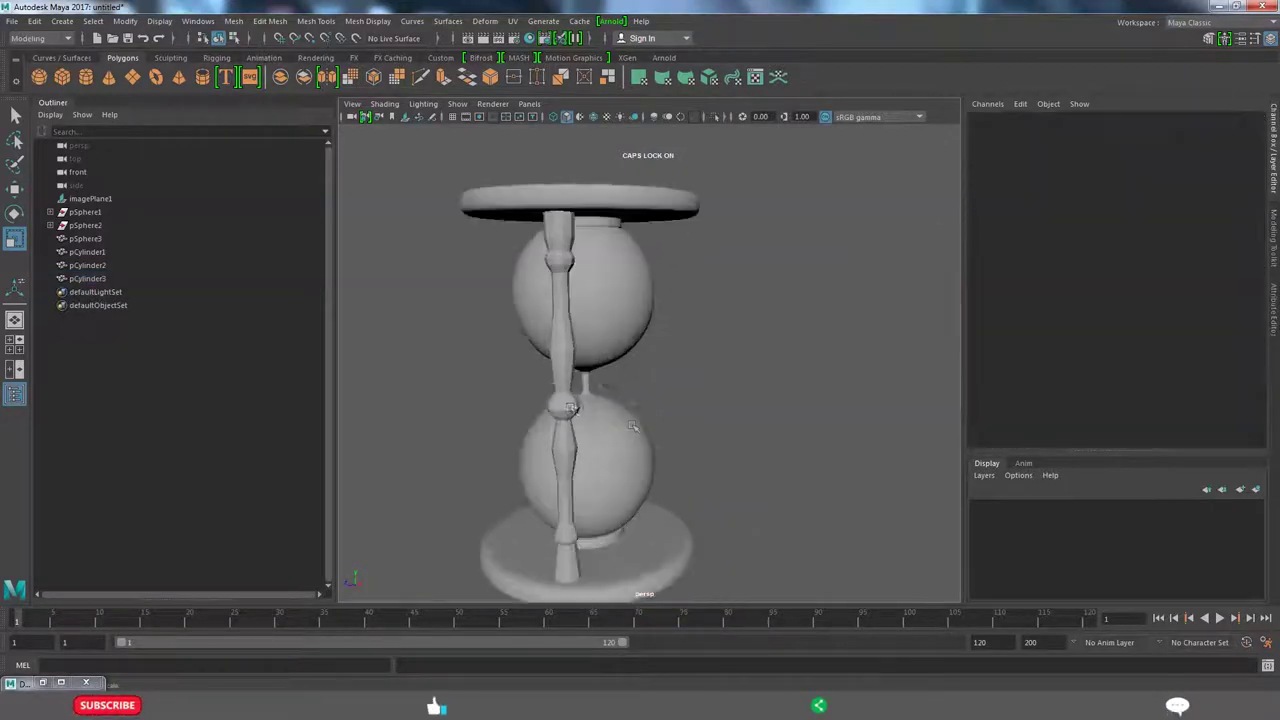
{"action": "scroll", "coordinate": [687, 410], "scroll_direction": "up", "scroll_amount": 2}
{"action": "scroll", "coordinate": [687, 410], "scroll_direction": "down", "scroll_amount": 3}
{"action": "mouse_move", "coordinate": [663, 343]}
{"action": "left_mouse_down", "text": "alt"}
{"action": "mouse_move", "coordinate": [649, 357]}
{"action": "mouse_move", "coordinate": [622, 326]}
{"action": "left_mouse_up", "text": "alt"}
- Create a small polygon sphere from the top view above the side pillar
{"action": "key", "text": "space"}
{"action": "key", "text": "space"}
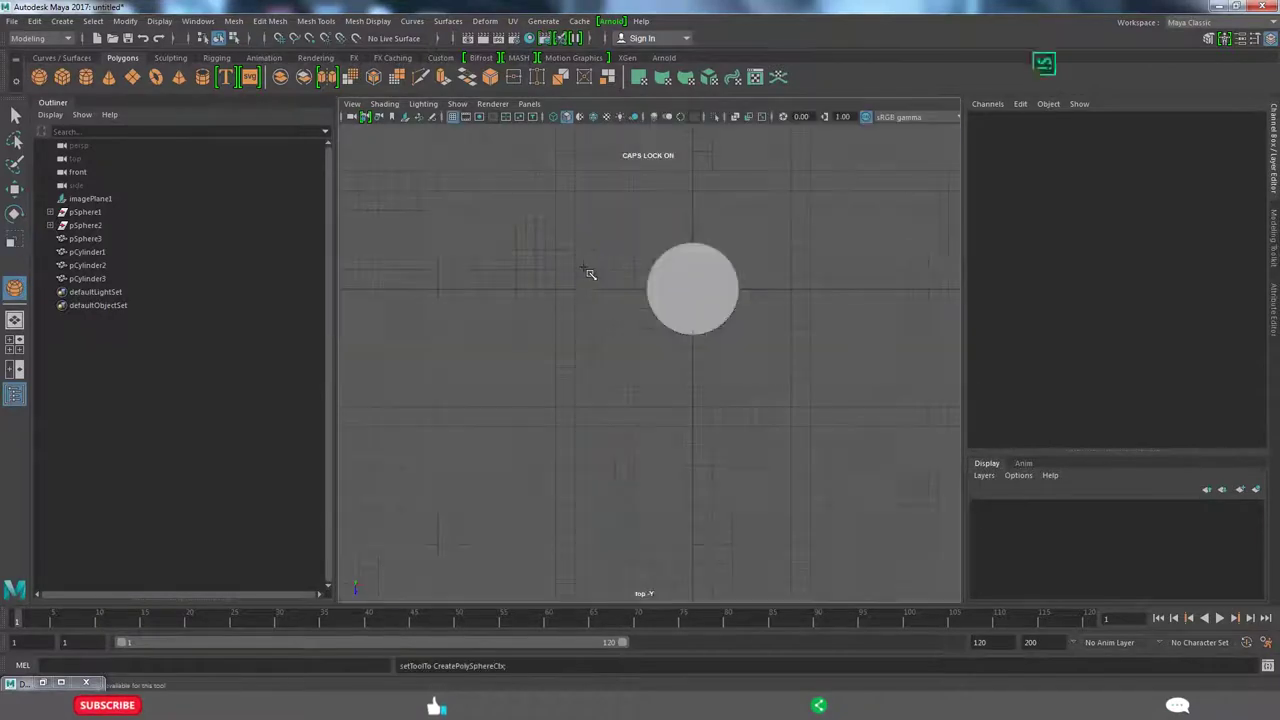
{"action": "left_click", "coordinate": [737, 349]}
{"action": "key", "text": "space"}
{"action": "key", "text": "space"}
{"action": "left_click_drag", "start_coordinate": [750, 280], "coordinate": [742, 276], "text": "alt"}
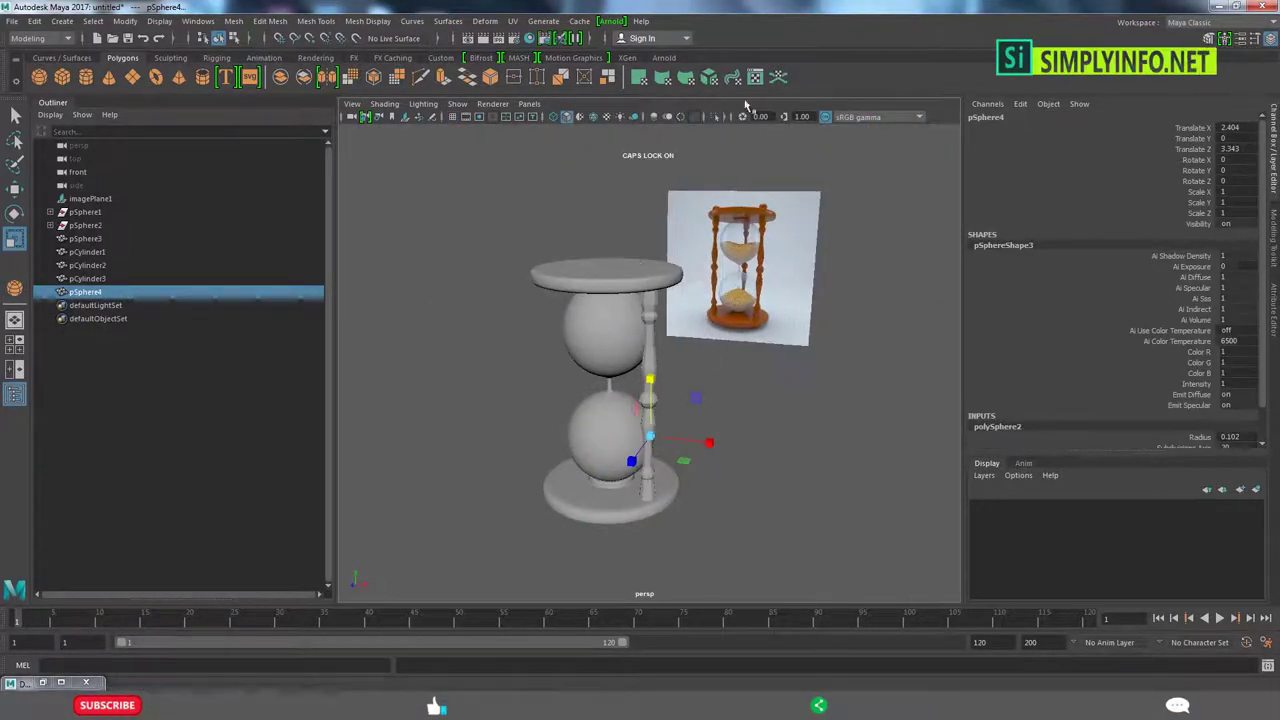
{"action": "left_click_drag", "start_coordinate": [636, 230], "coordinate": [460, 405], "text": "alt"}
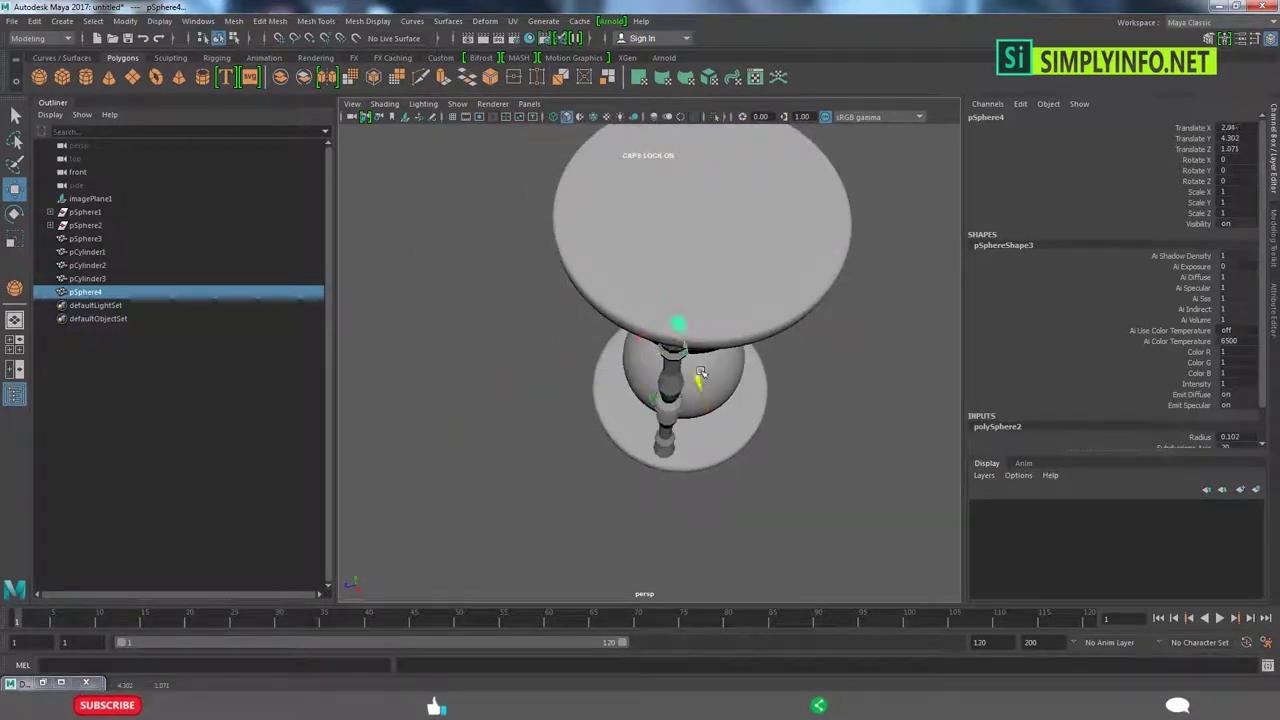
{"action": "left_click_drag", "start_coordinate": [700, 372], "coordinate": [749, 323], "text": "alt"}
{"action": "scroll", "coordinate": [1205, 418], "scroll_direction": "down", "scroll_amount": 1}
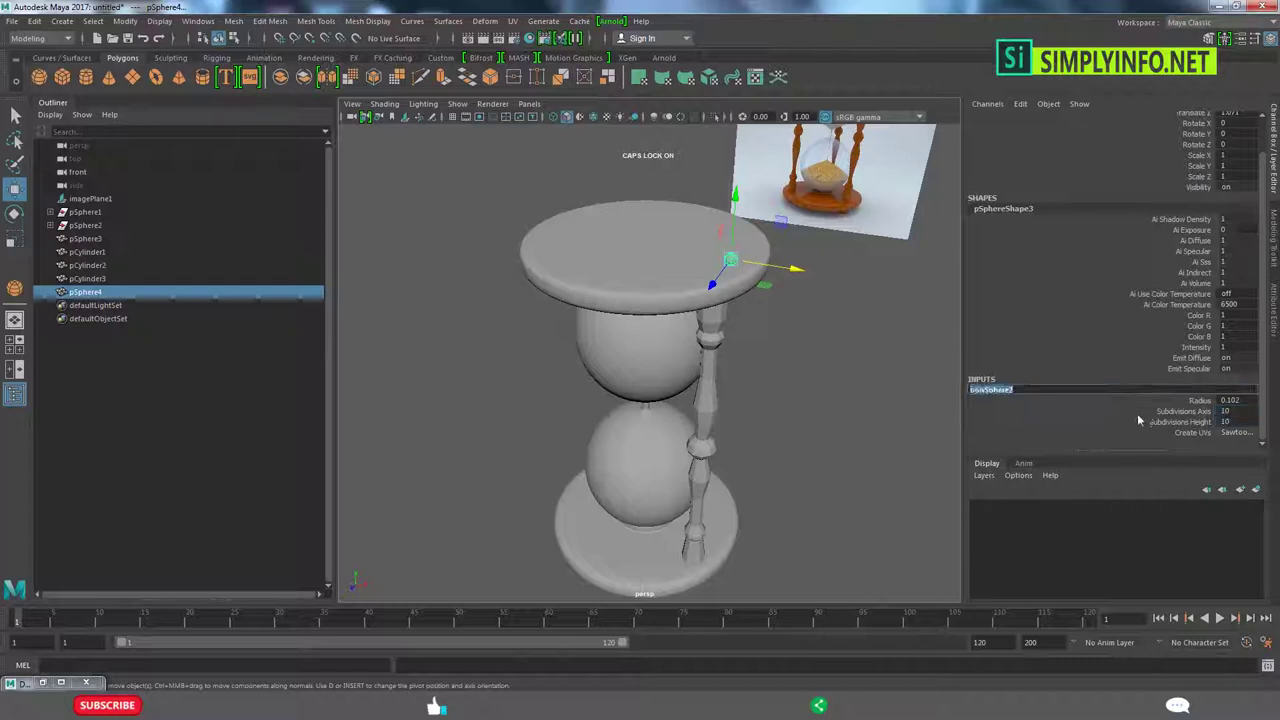
- Set the new sphere's radius to 0.352 in the Channel Box
{"action": "left_click", "coordinate": [1190, 284]}
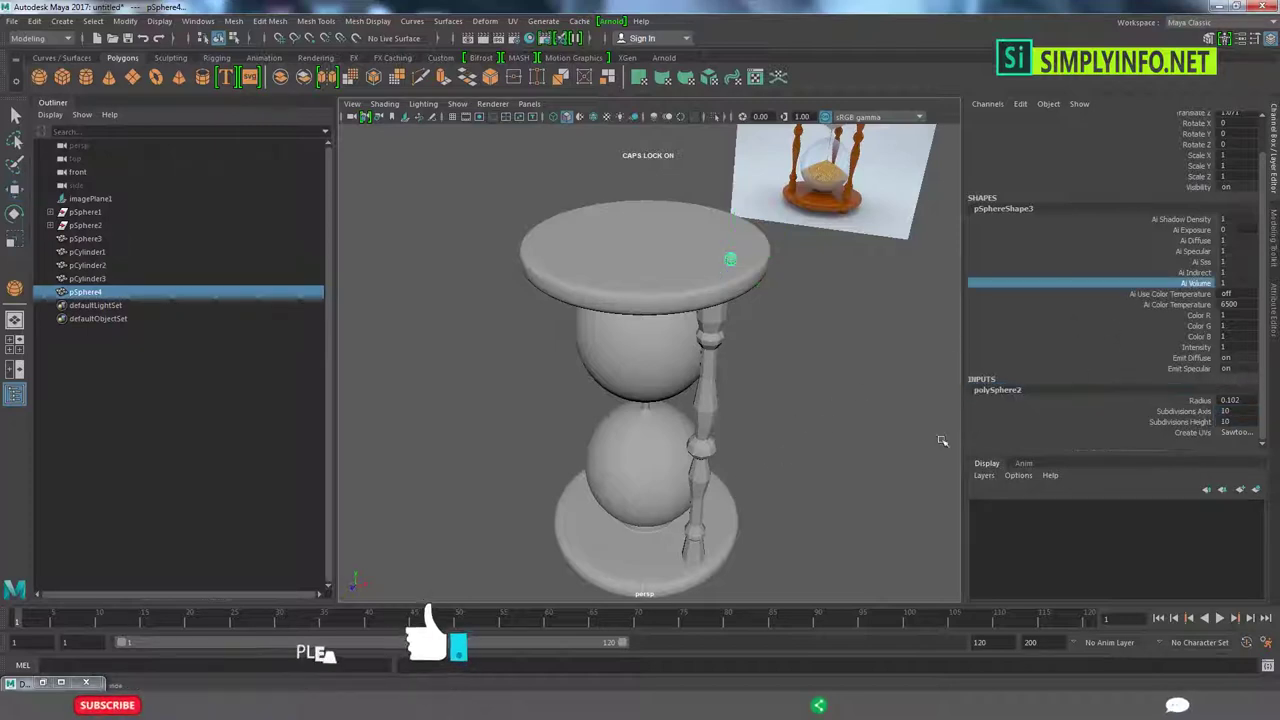
{"action": "left_click", "coordinate": [1198, 400]}
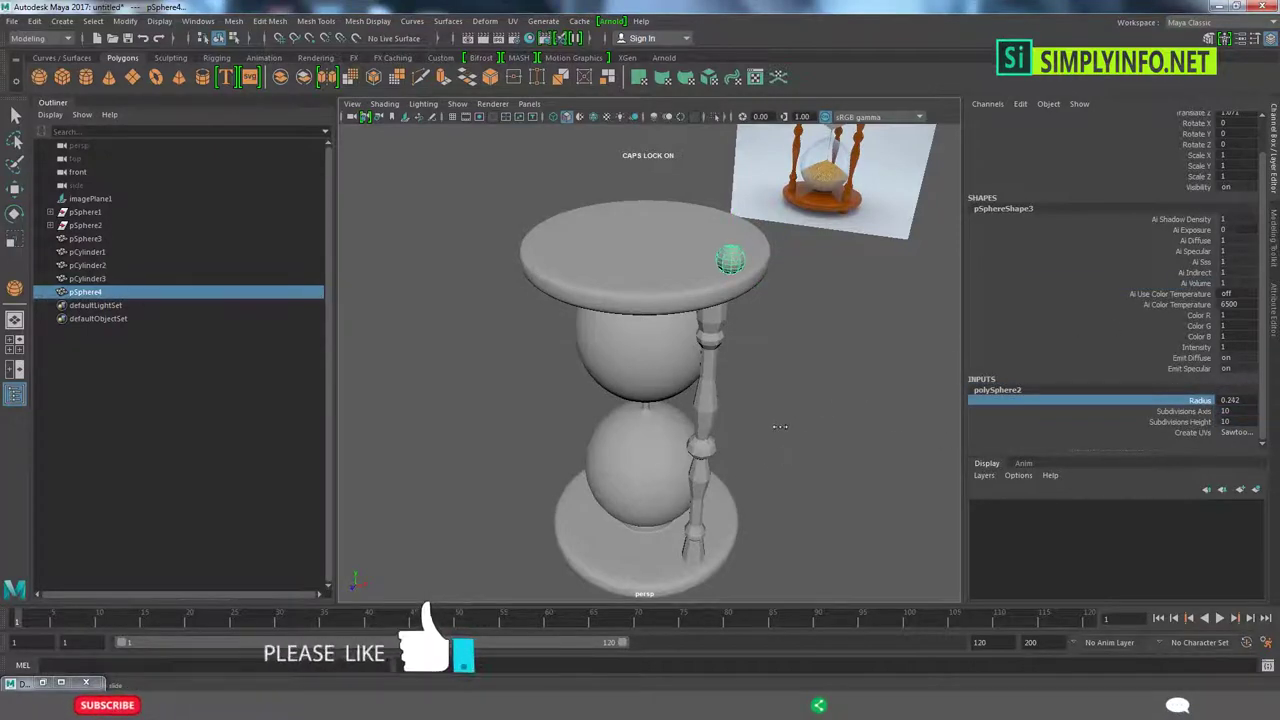
{"action": "mouse_move", "coordinate": [780, 426]}
{"action": "middle_mouse_down"}
{"action": "mouse_move", "coordinate": [779, 398]}
{"action": "mouse_move", "coordinate": [690, 420]}
{"action": "middle_mouse_up"}
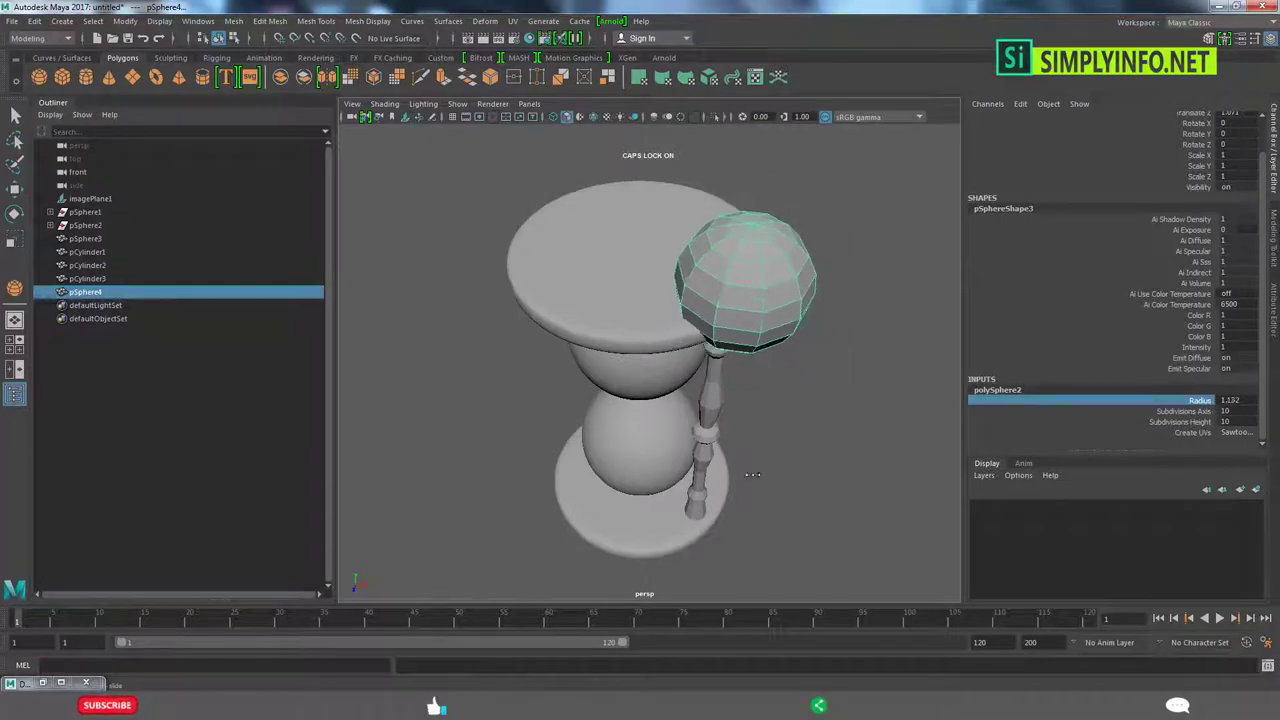
{"action": "left_click_drag", "start_coordinate": [700, 420], "coordinate": [751, 409], "text": "alt"}
- Show the top view in wireframe to check the ball's position over the pillar
{"action": "key", "text": "space"}
{"action": "key", "text": "space"}
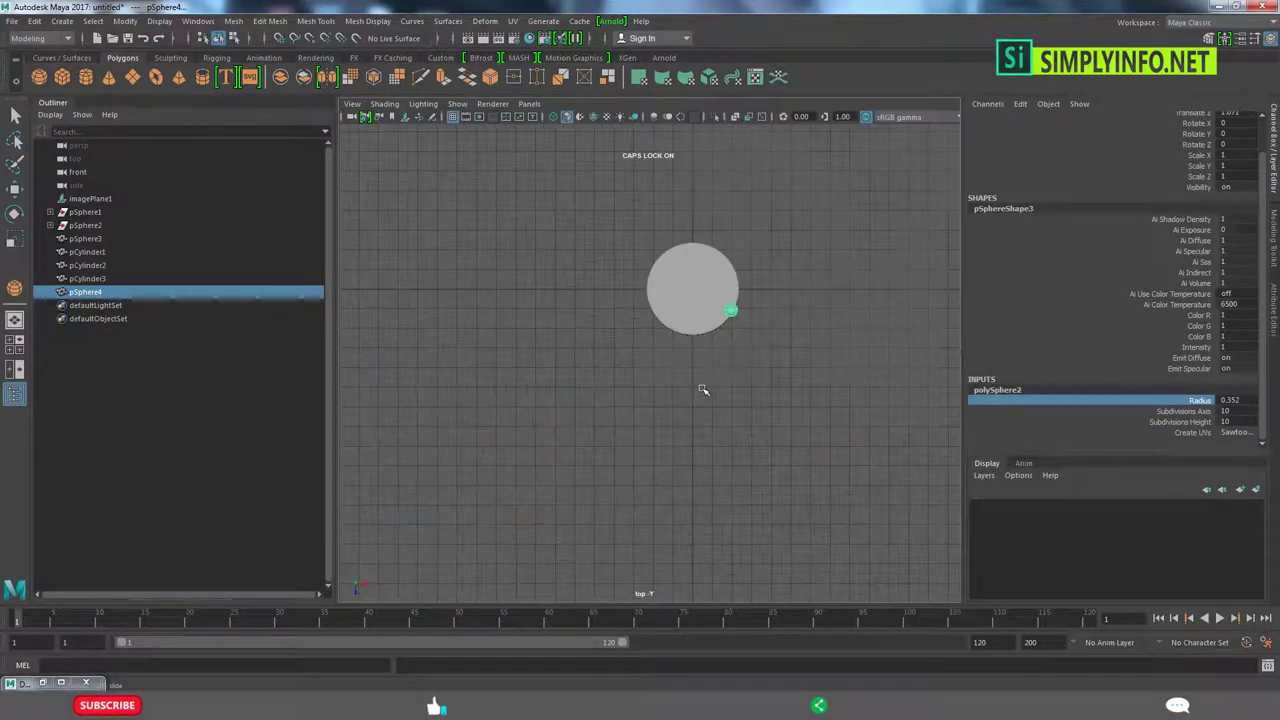
{"action": "key", "text": "4"}
{"action": "scroll", "coordinate": [737, 408], "scroll_direction": "up", "scroll_amount": 3}
{"action": "scroll", "coordinate": [723, 400], "scroll_direction": "up", "scroll_amount": 3}
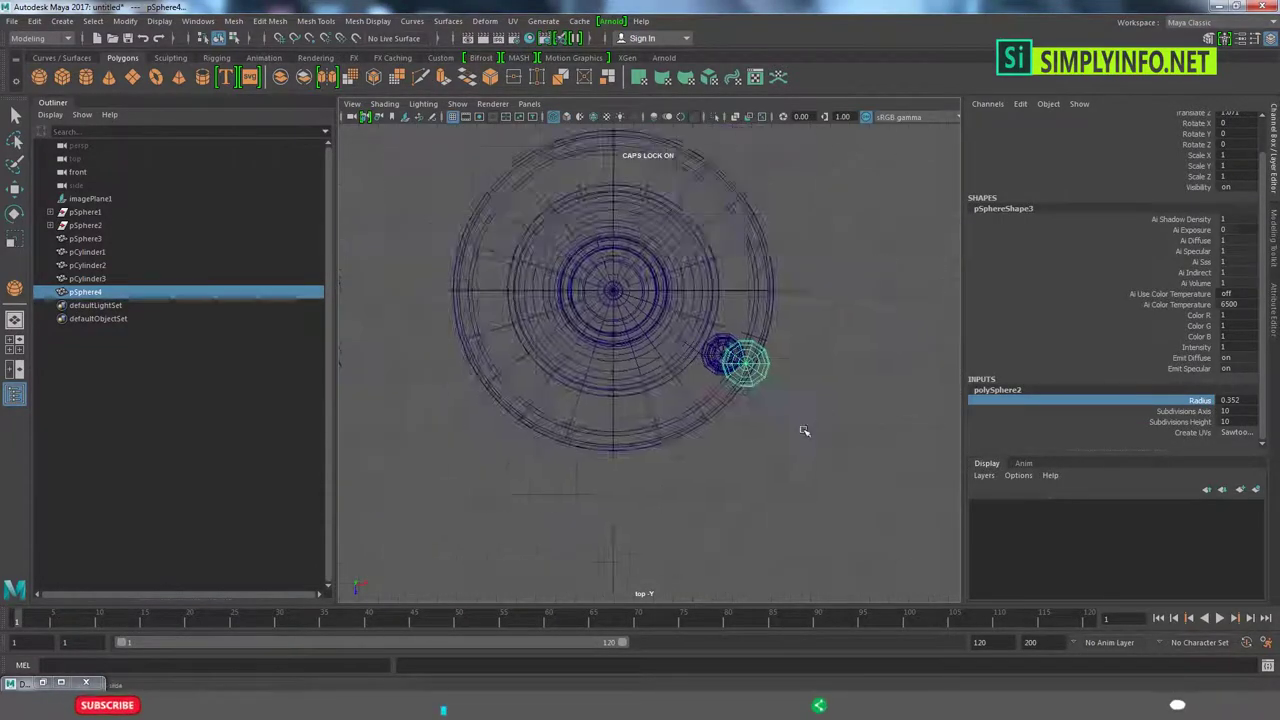
{"action": "scroll", "coordinate": [806, 434], "scroll_direction": "up", "scroll_amount": 3}
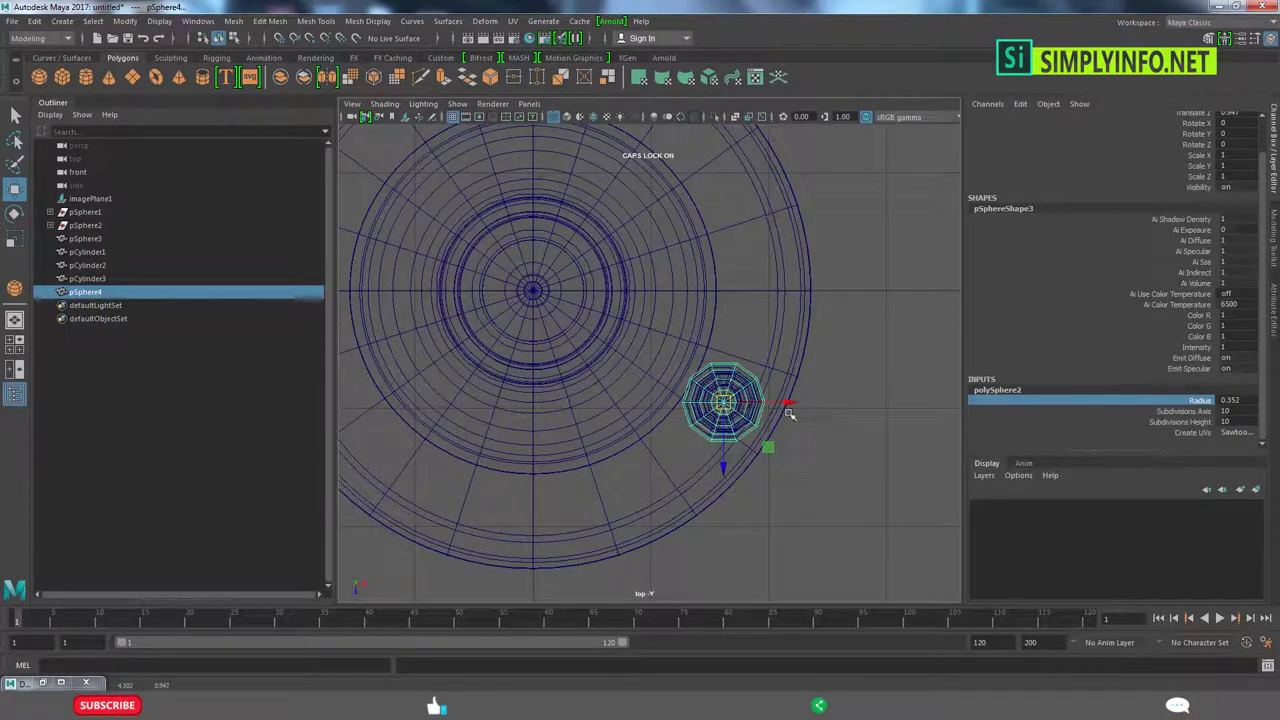
- Orbit around the hourglass top to inspect the ball beside the side pillar
{"action": "key", "text": "space"}
{"action": "key", "text": "space"}
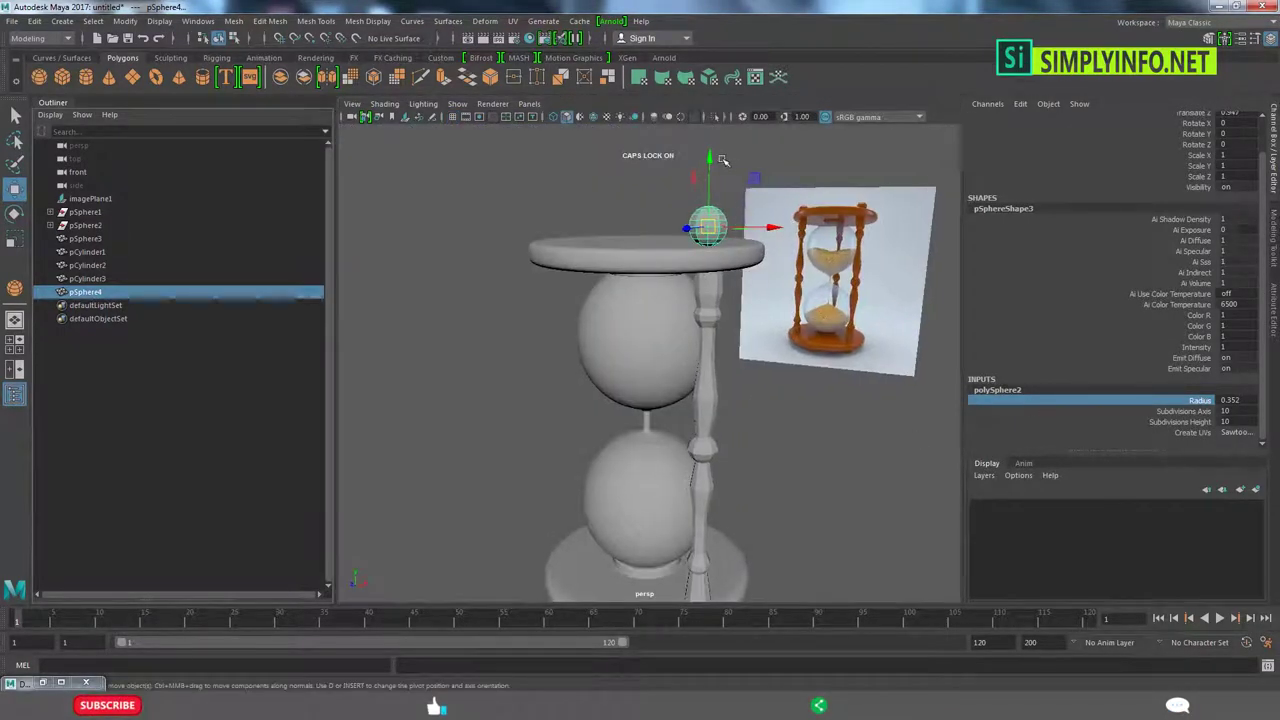
{"action": "left_click_drag", "start_coordinate": [716, 172], "coordinate": [854, 381], "text": "alt"}
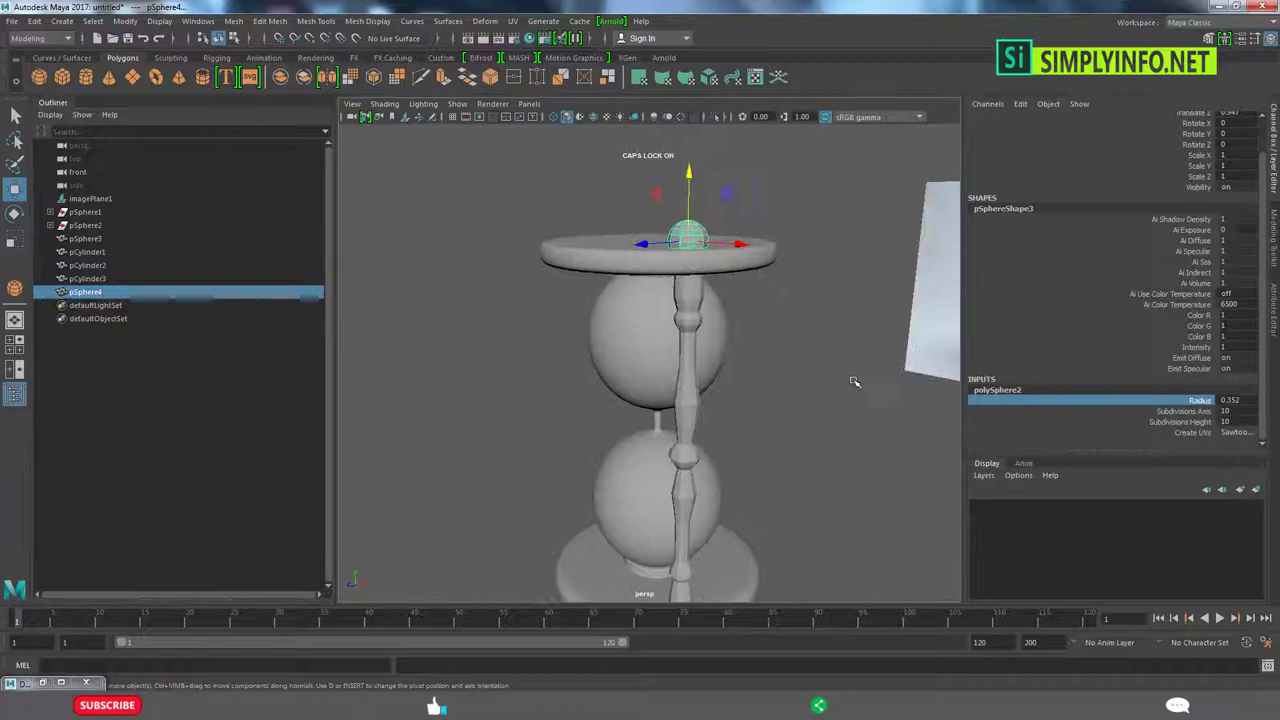
{"action": "left_click", "coordinate": [801, 503]}
{"action": "left_click_drag", "start_coordinate": [803, 440], "coordinate": [711, 423], "text": "alt"}
{"action": "left_click", "coordinate": [681, 385]}
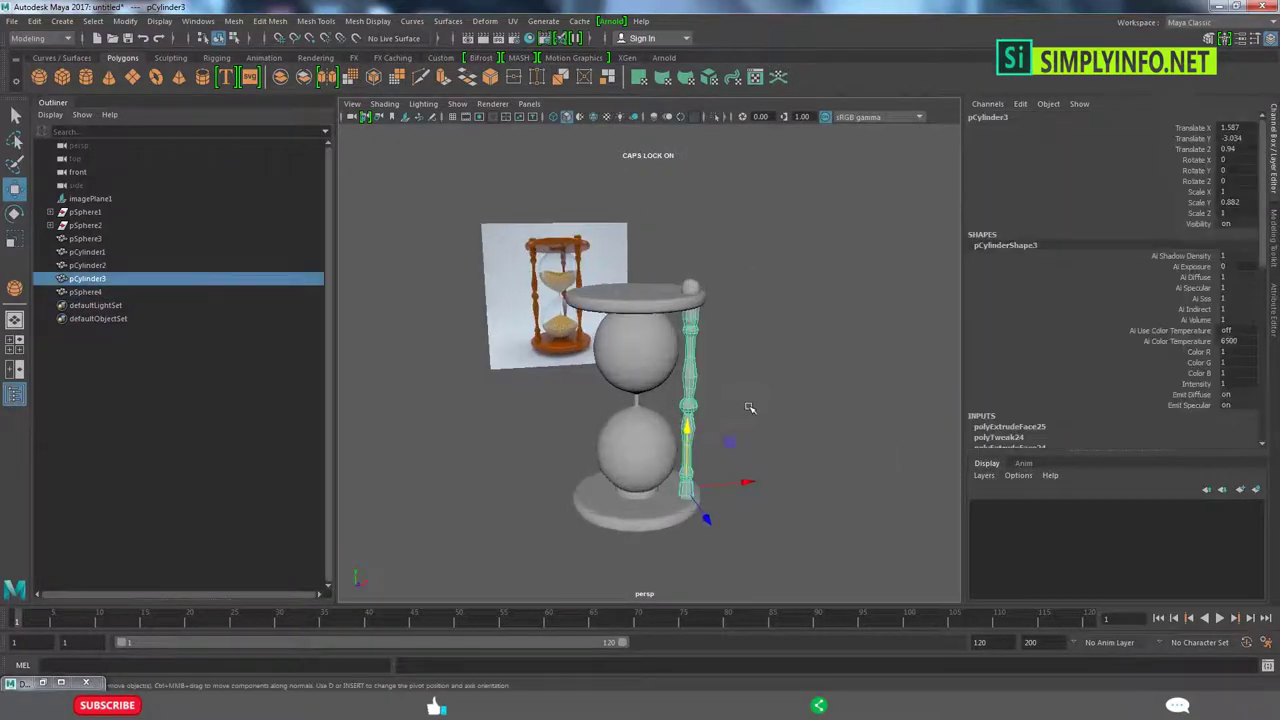
{"action": "left_click", "coordinate": [829, 437]}
{"action": "mouse_move", "coordinate": [829, 437]}
{"action": "left_mouse_down", "text": "alt"}
{"action": "mouse_move", "coordinate": [743, 451]}
{"action": "mouse_move", "coordinate": [744, 400]}
{"action": "mouse_move", "coordinate": [779, 529]}
{"action": "mouse_move", "coordinate": [737, 523]}
{"action": "left_mouse_up", "text": "alt"}
{"action": "scroll", "coordinate": [686, 334], "scroll_direction": "up", "scroll_amount": 5}
- Isolate the small ball pSphere4 and switch to face selection on it
{"action": "left_click", "coordinate": [752, 252]}
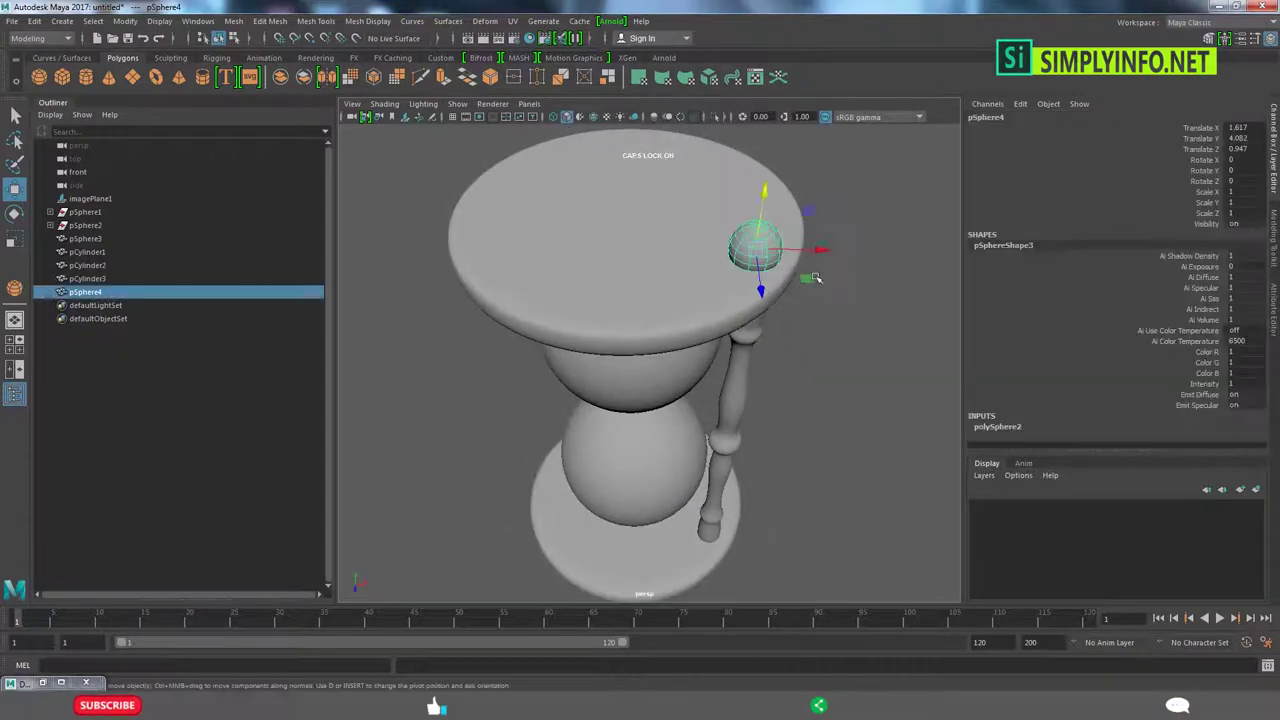
{"action": "scroll", "coordinate": [753, 322], "scroll_direction": "up", "scroll_amount": 3}
{"action": "scroll", "coordinate": [752, 322], "scroll_direction": "down", "scroll_amount": 3}
{"action": "left_click_drag", "start_coordinate": [752, 322], "coordinate": [650, 250], "text": "alt"}
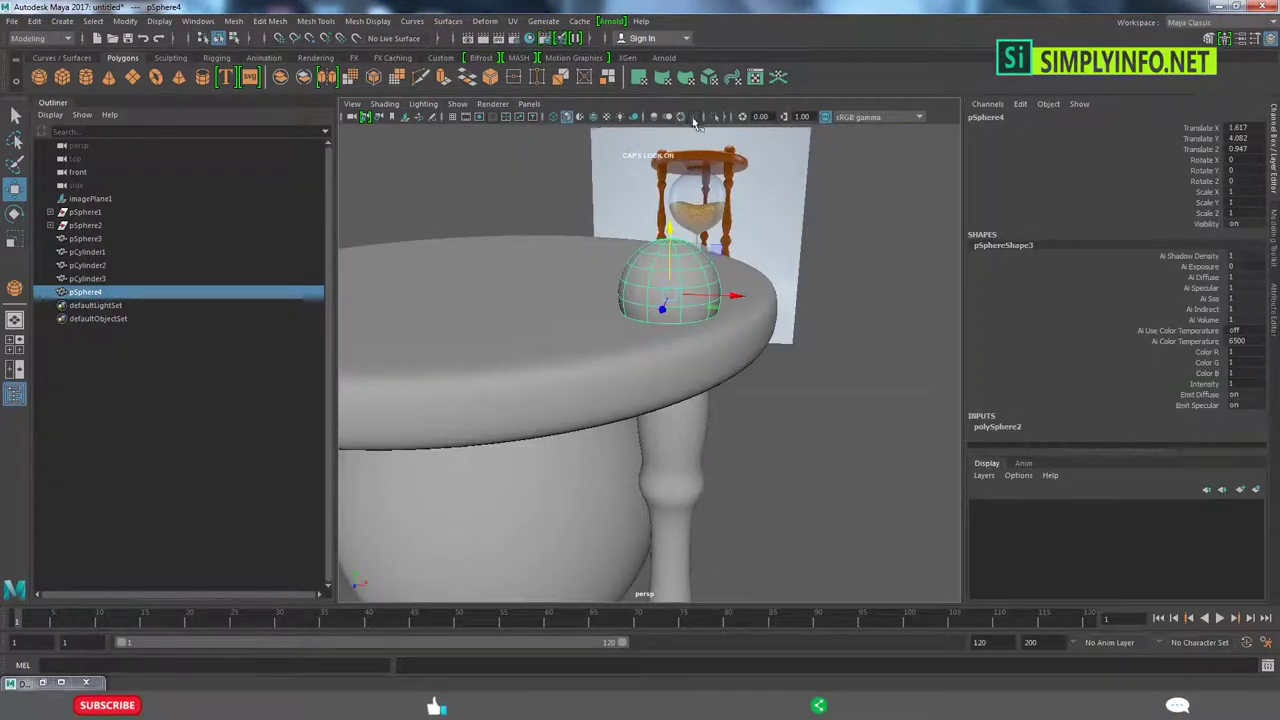
{"action": "left_click", "coordinate": [714, 116]}
{"action": "key", "text": "F11"}
{"action": "left_click", "coordinate": [672, 338]}
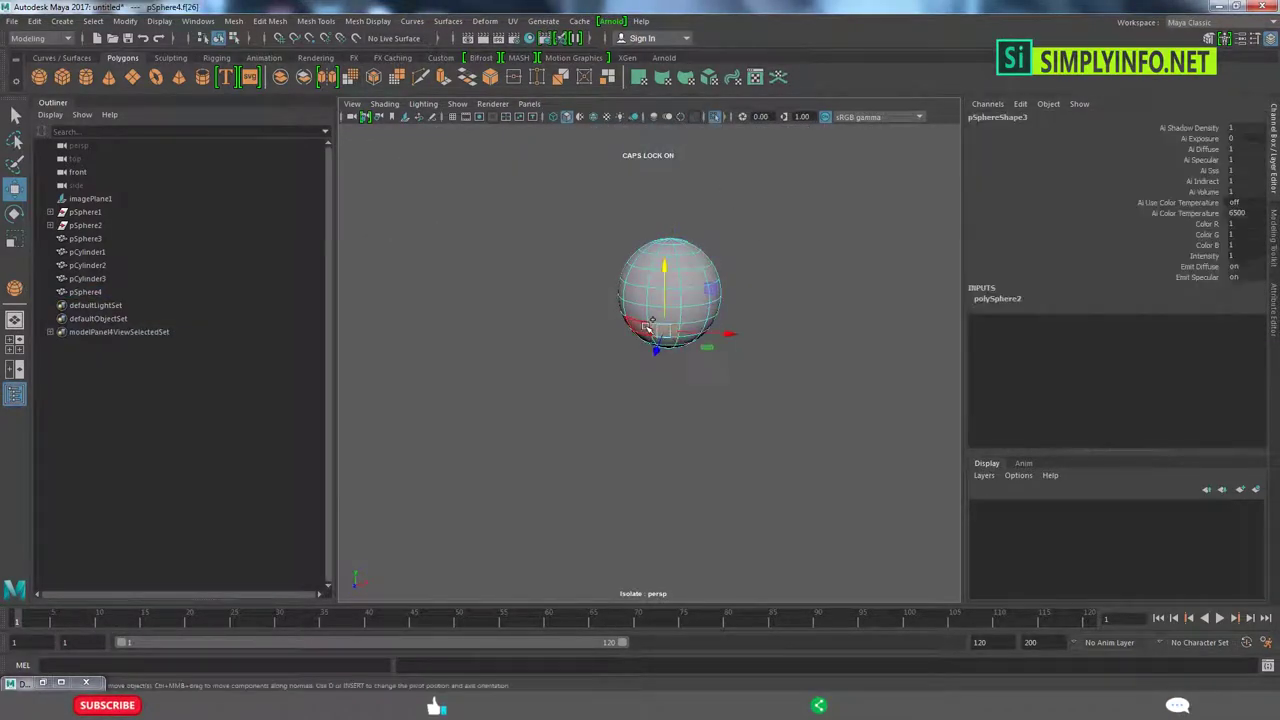
- Extrude the open edge at the bottom of the isolated ball
{"action": "left_click_drag", "start_coordinate": [678, 338], "coordinate": [754, 335], "text": "alt"}
{"action": "left_click_drag", "start_coordinate": [630, 289], "coordinate": [800, 237], "text": "alt"}
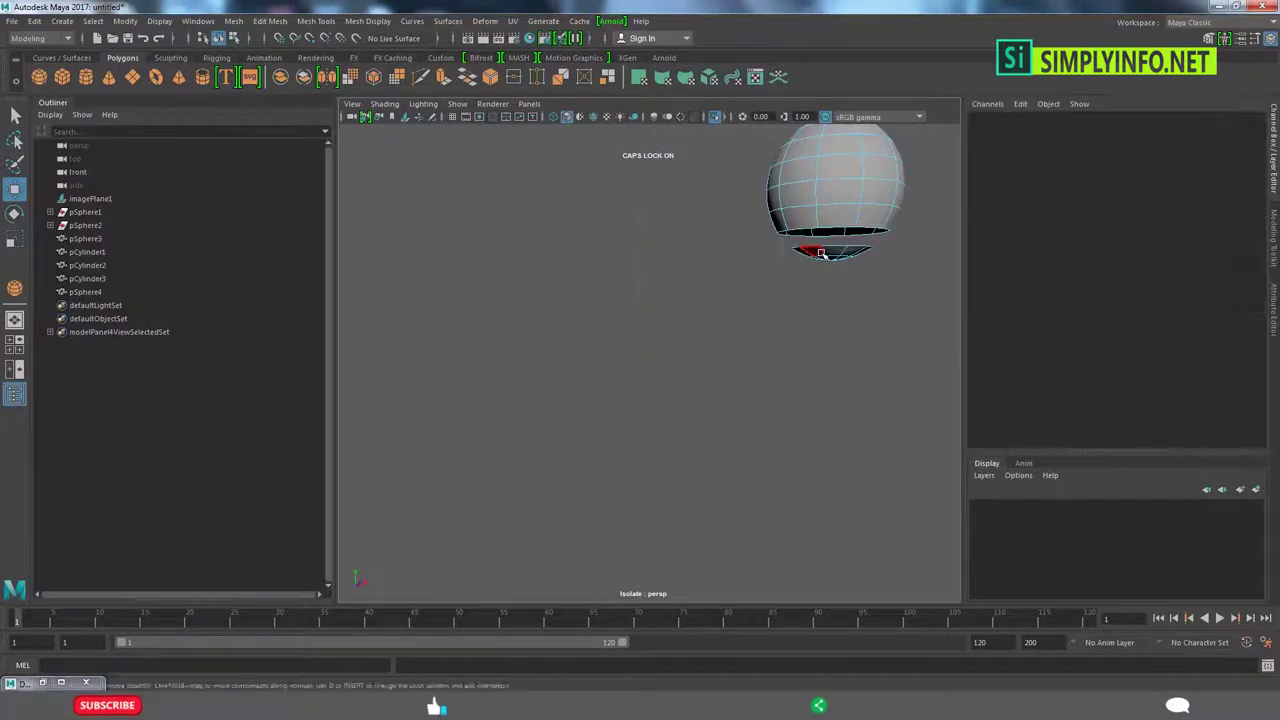
{"action": "key", "text": "ctrl+e"}
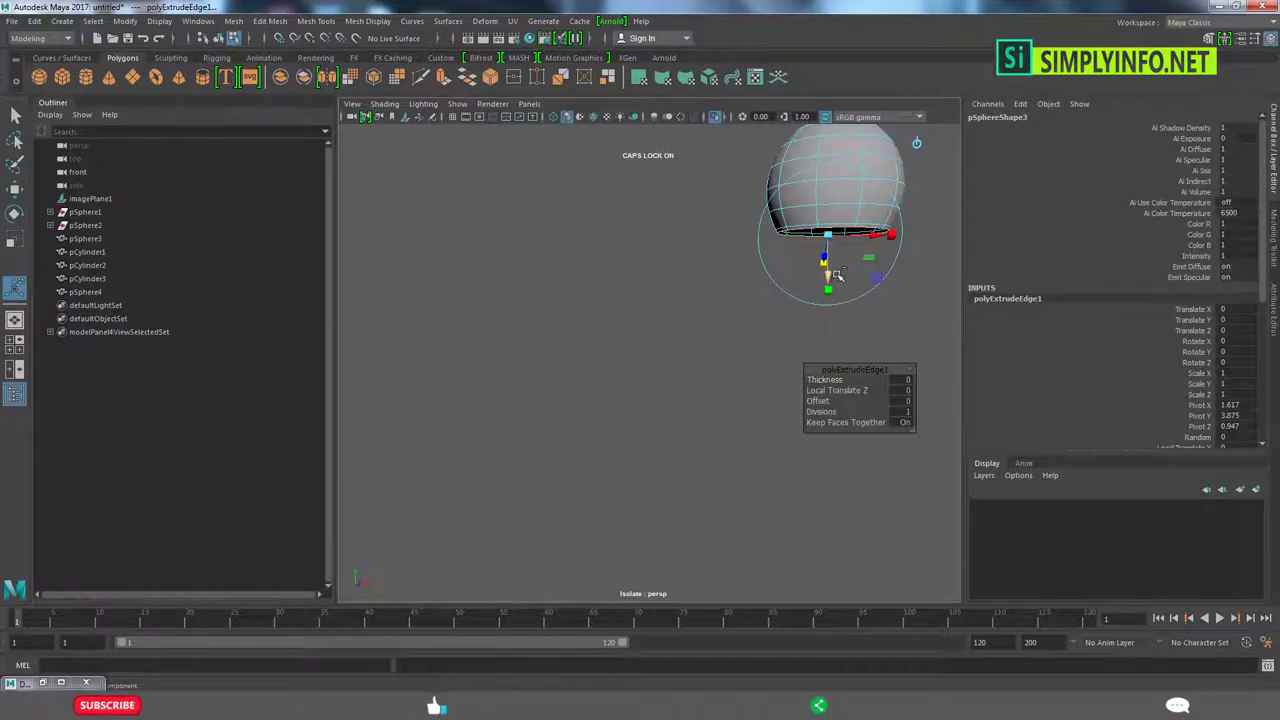
{"action": "key", "text": "w"}
{"action": "key", "text": "F8"}
{"action": "scroll", "coordinate": [766, 309], "scroll_direction": "down", "scroll_amount": 3}
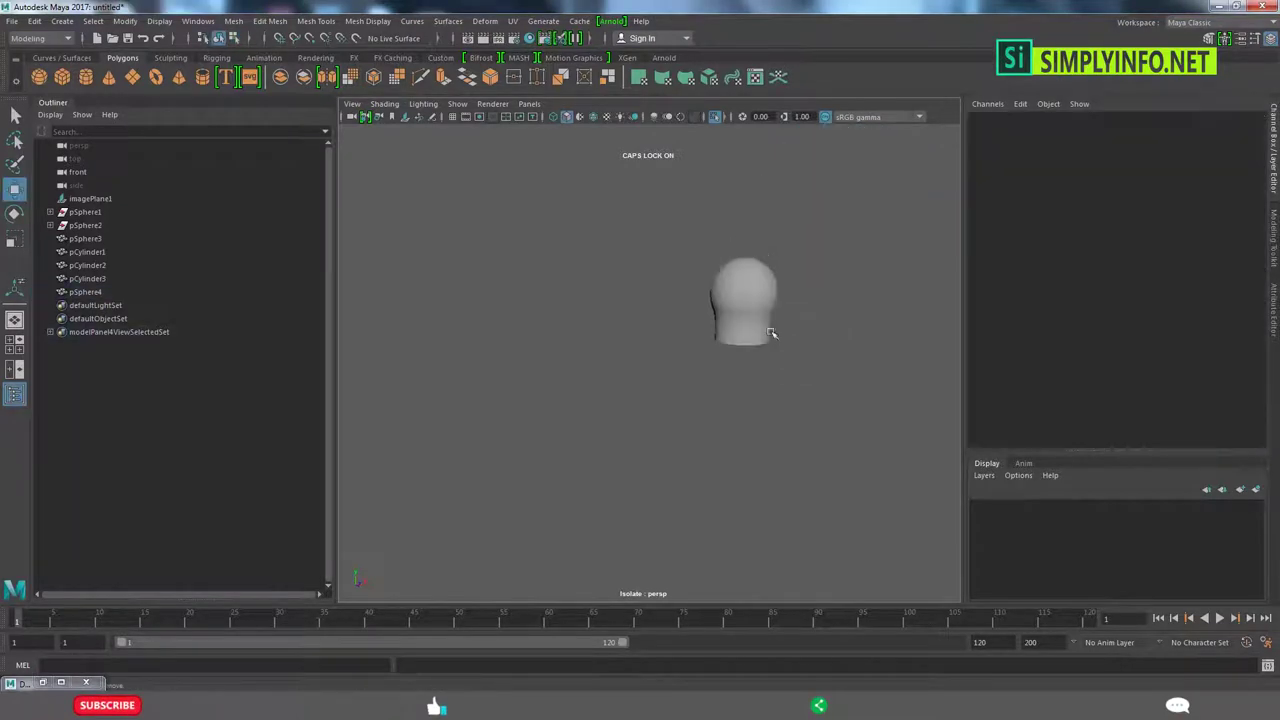
{"action": "key", "text": "F8"}
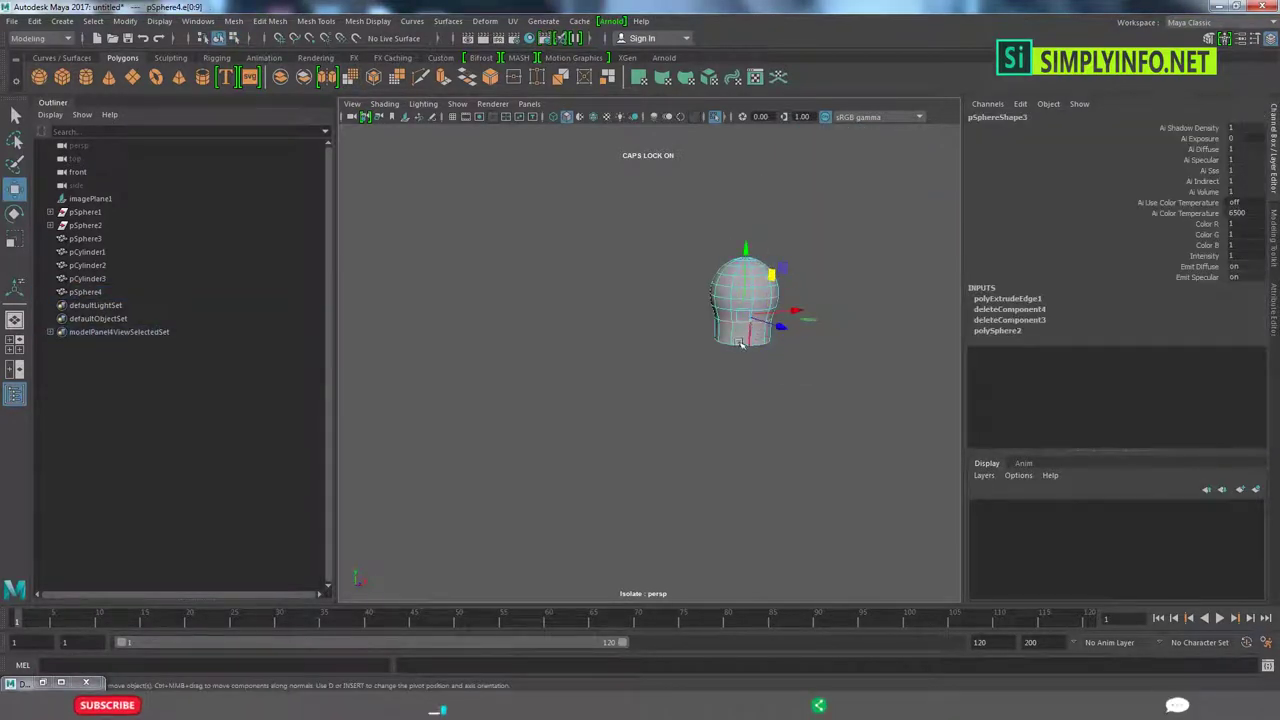
{"action": "left_click", "coordinate": [772, 379]}
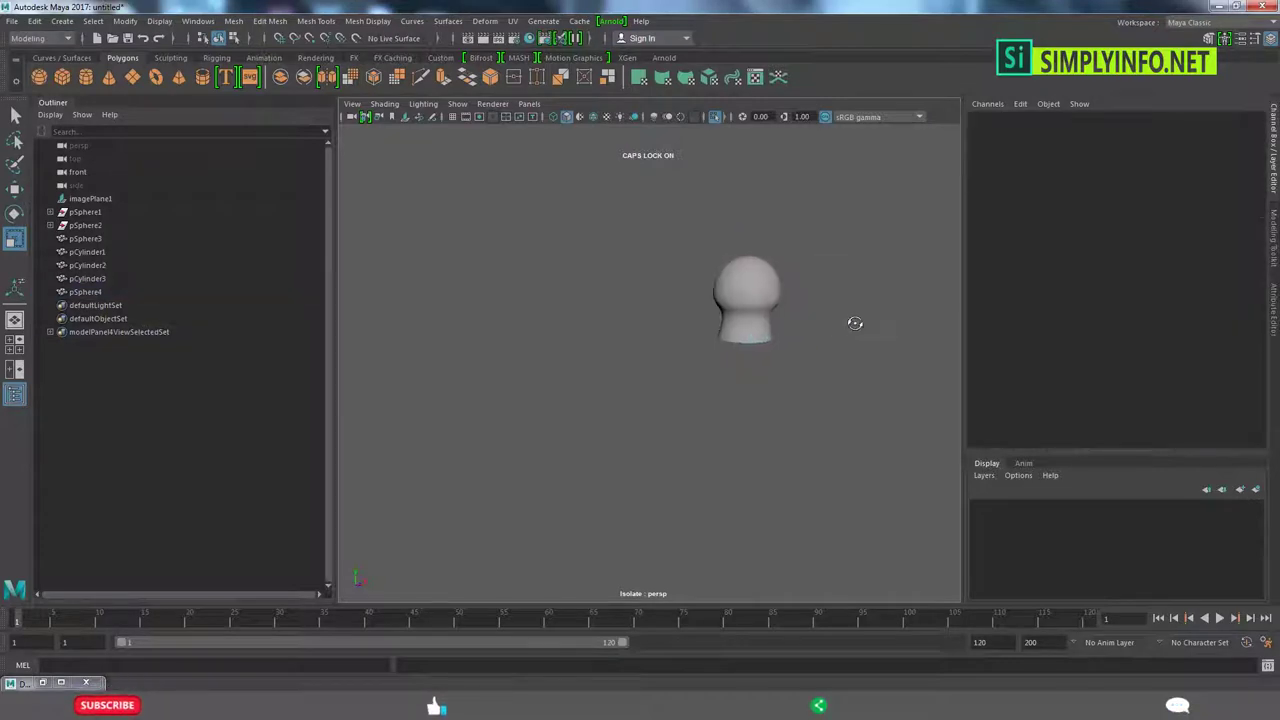
- Show the other hourglass parts again and reselect the small sphere pSphere4 above the disc
{"action": "key", "text": "ctrl+1"}
{"action": "left_click", "coordinate": [765, 270]}
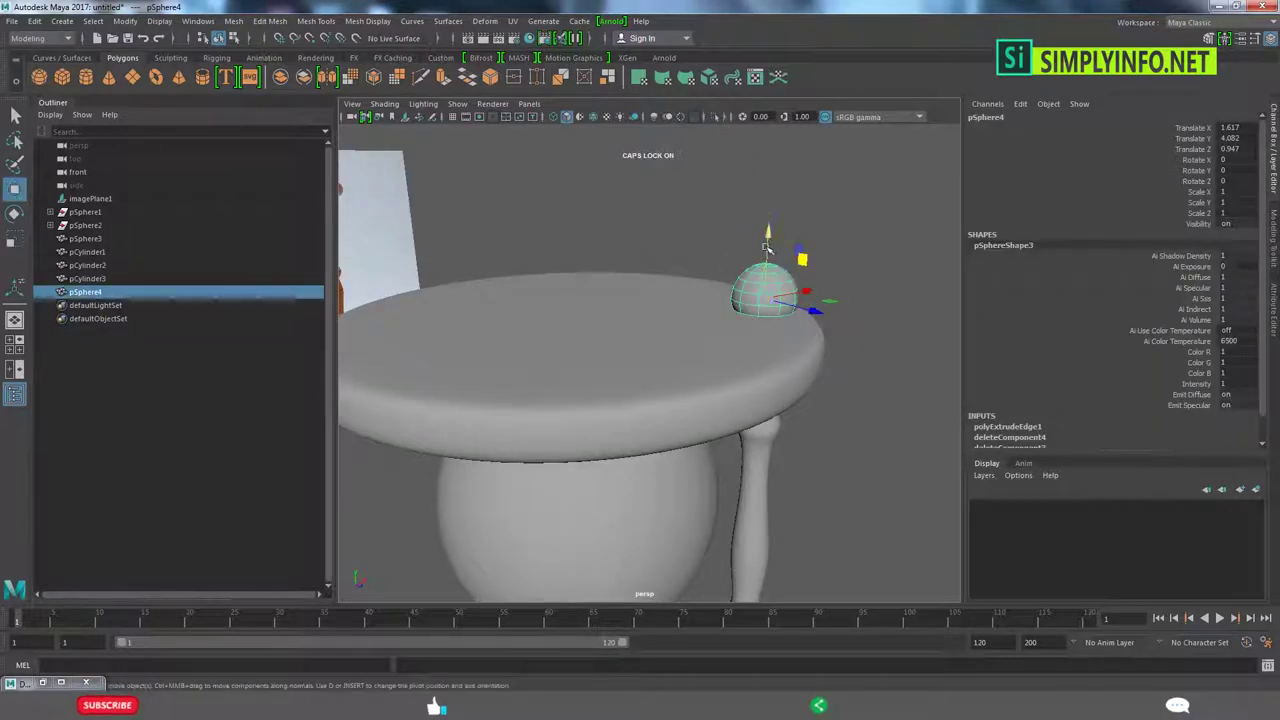
{"action": "left_click", "coordinate": [774, 246]}
{"action": "left_click", "coordinate": [765, 275]}
{"action": "left_click", "coordinate": [820, 366]}
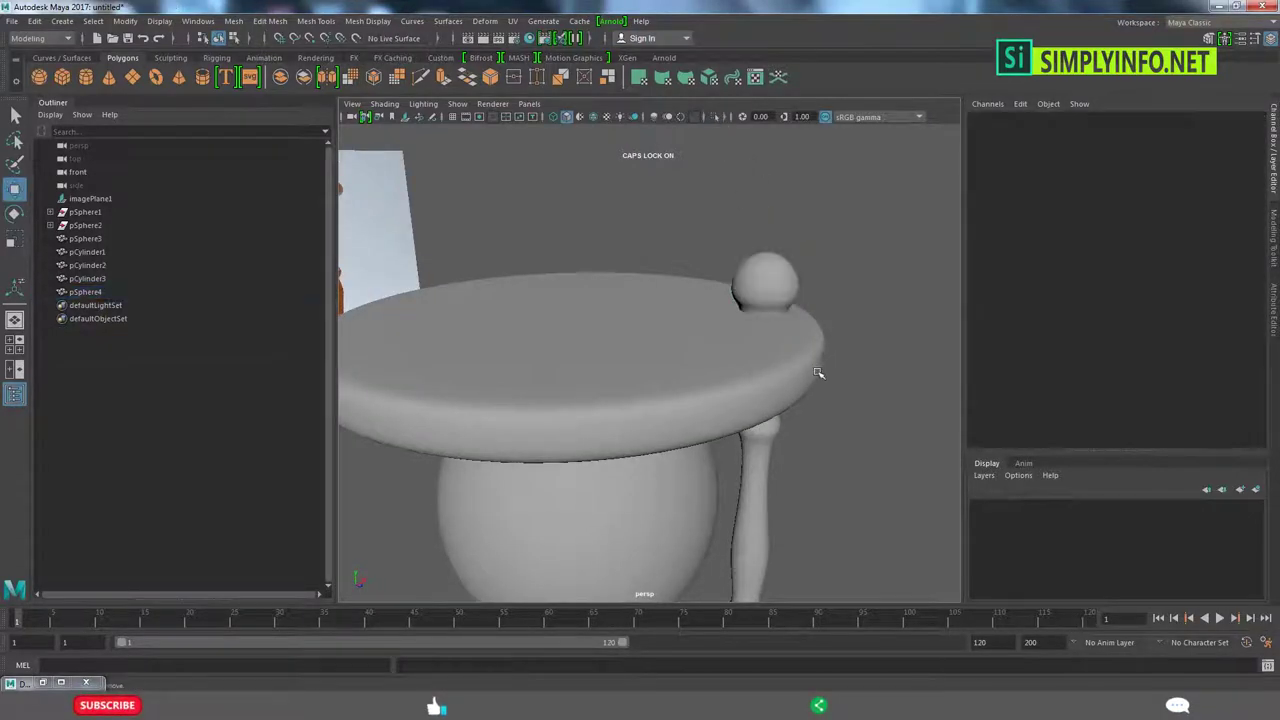
{"action": "mouse_move", "coordinate": [820, 366]}
{"action": "left_mouse_down", "text": "alt"}
{"action": "mouse_move", "coordinate": [811, 541]}
{"action": "mouse_move", "coordinate": [880, 543]}
{"action": "mouse_move", "coordinate": [809, 486]}
{"action": "left_mouse_up", "text": "alt"}
{"action": "left_click", "coordinate": [795, 470]}
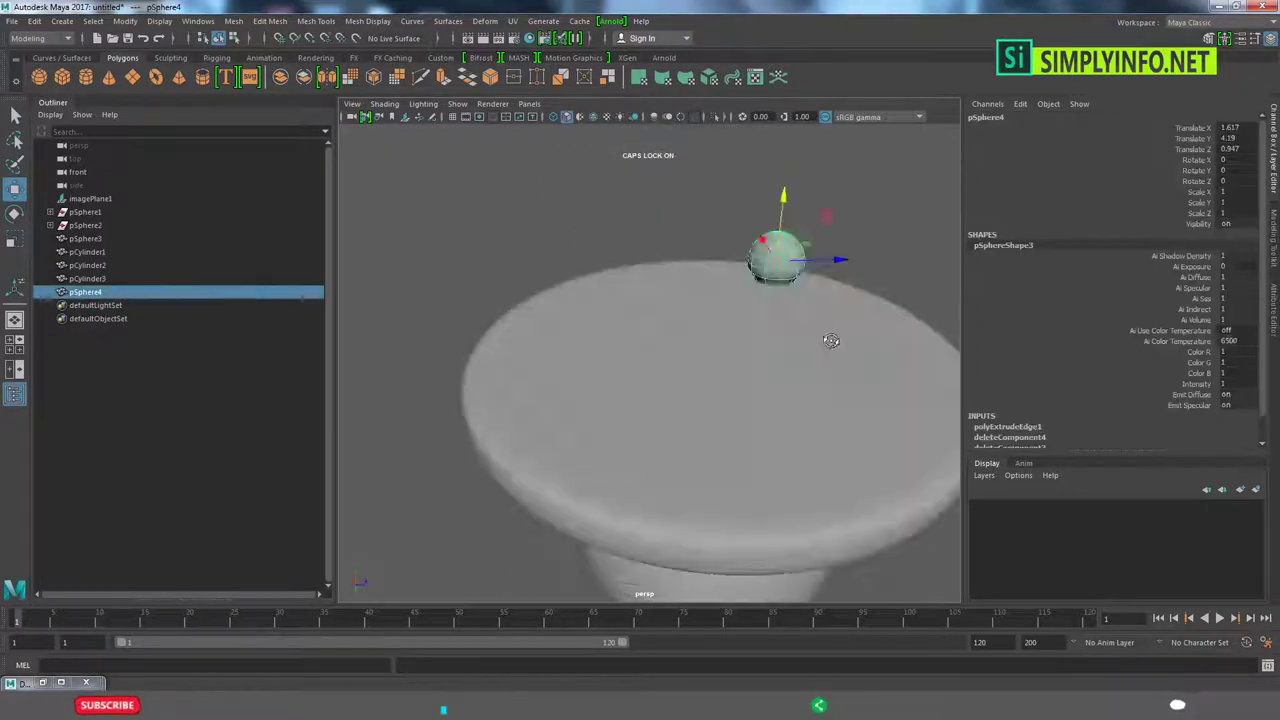
{"action": "mouse_move", "coordinate": [831, 337]}
{"action": "left_mouse_down", "text": "alt"}
{"action": "mouse_move", "coordinate": [860, 412]}
{"action": "mouse_move", "coordinate": [830, 418]}
{"action": "left_mouse_up", "text": "alt"}
- Apply Edit Edge Flow to the small sphere's lower and upper edge loops
{"action": "left_click", "coordinate": [814, 420]}
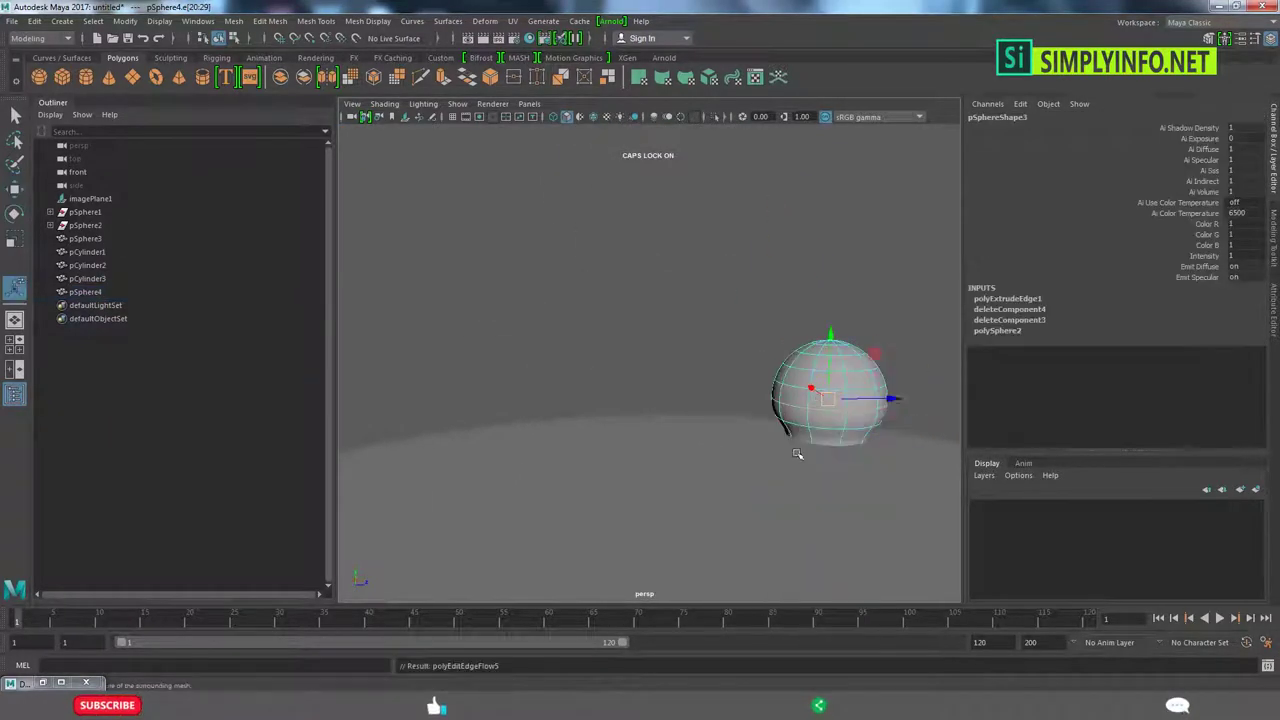
{"action": "right_click_drag", "start_coordinate": [800, 451], "coordinate": [815, 428], "text": "shift"}
{"action": "left_click", "coordinate": [790, 371]}
{"action": "key", "text": "g"}
{"action": "key", "text": "g"}
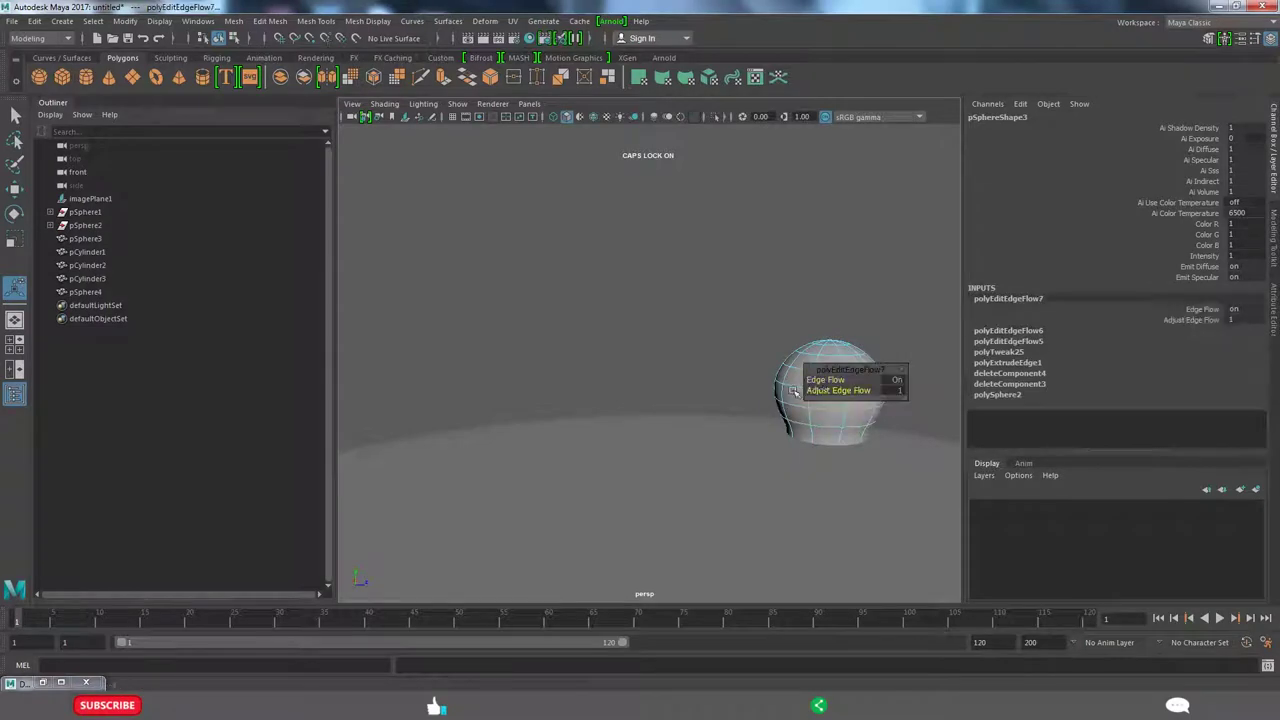
{"action": "key", "text": "g"}
{"action": "key", "text": "g"}
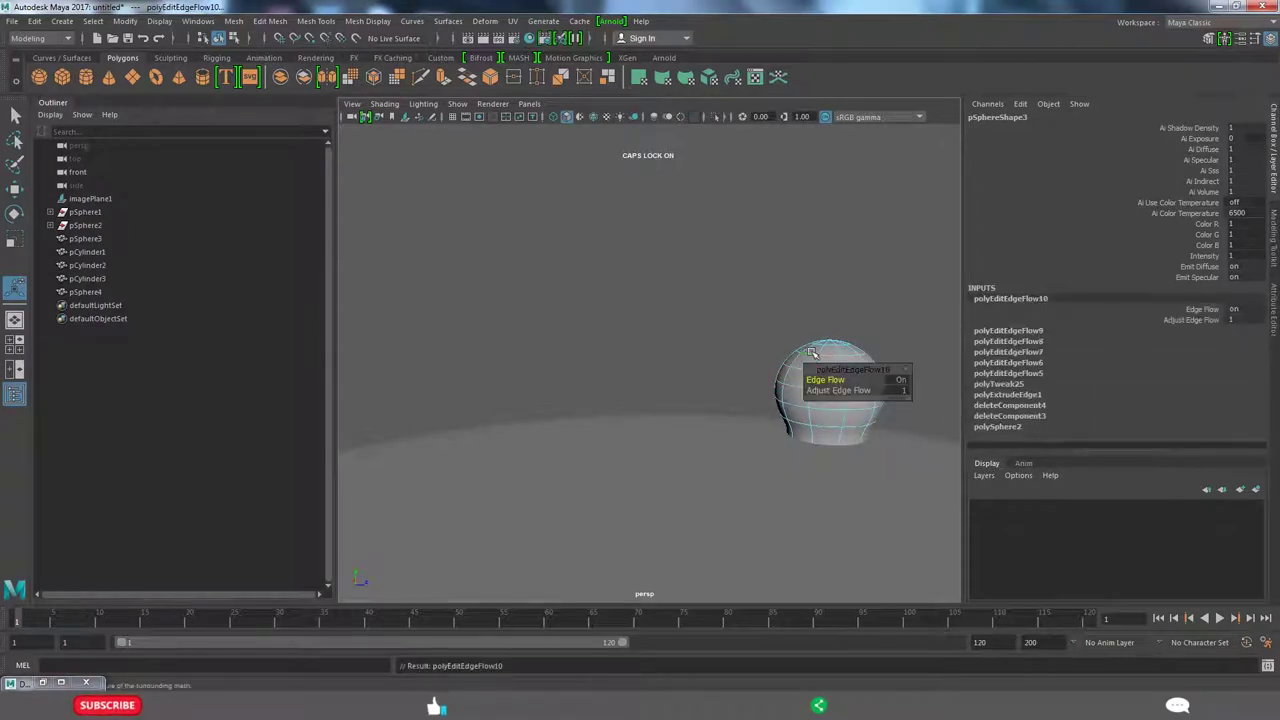
{"action": "left_click", "coordinate": [792, 350]}
{"action": "mouse_move", "coordinate": [792, 350]}
{"action": "left_mouse_down", "text": "alt"}
{"action": "mouse_move", "coordinate": [754, 403]}
{"action": "mouse_move", "coordinate": [798, 350]}
{"action": "left_mouse_up", "text": "alt"}
{"action": "left_click", "coordinate": [798, 350]}
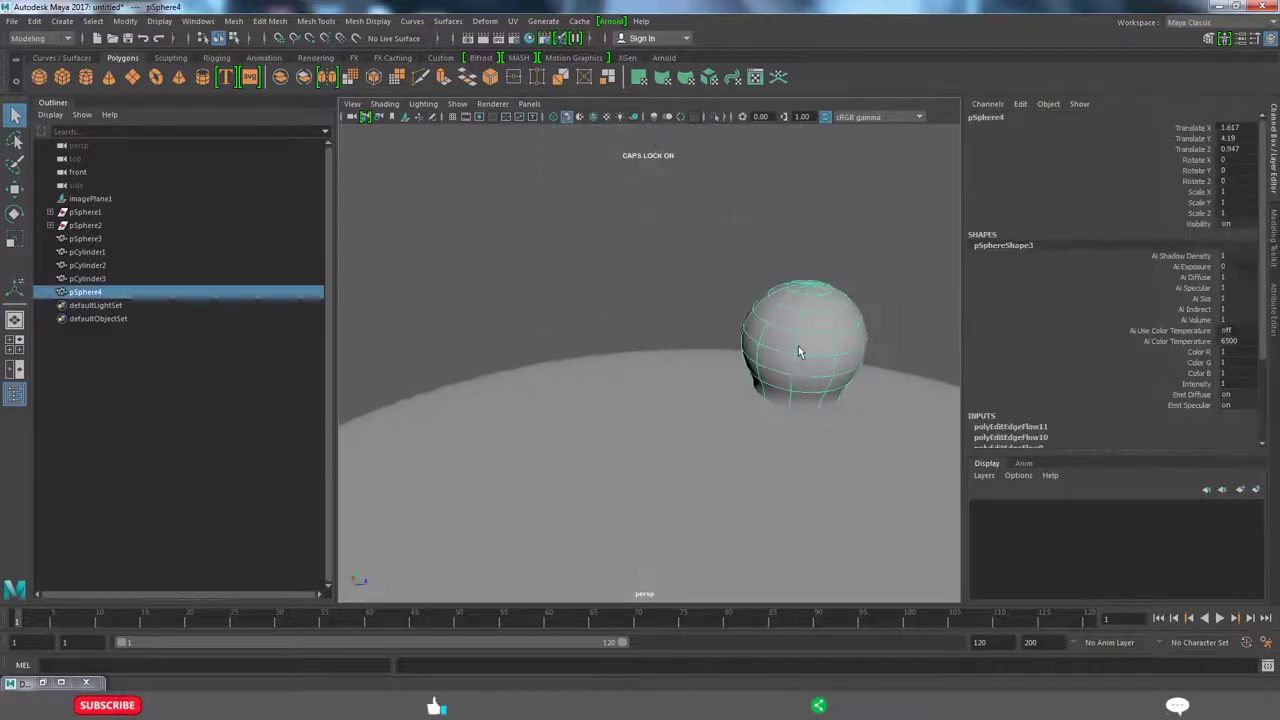
{"action": "key", "text": "ctrl+z"}
{"action": "key", "text": "ctrl+z"}
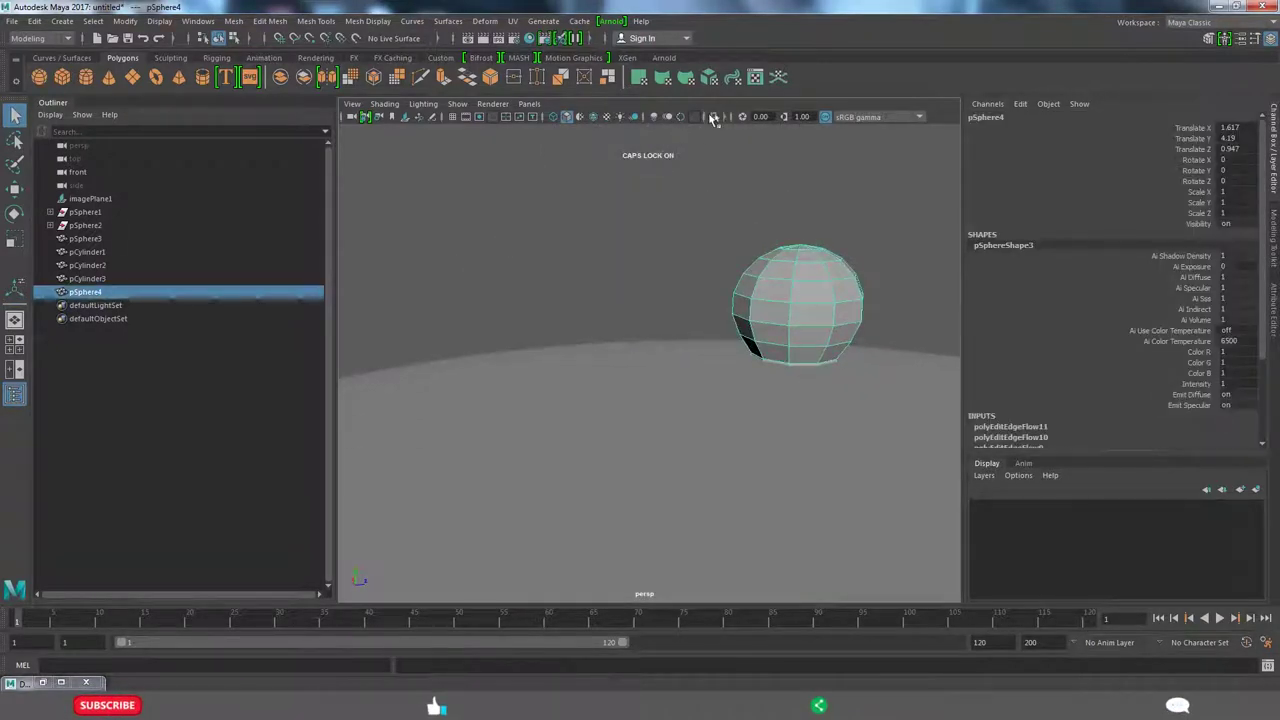
- Isolate the sphere, add an edge loop near its base, and pull the bottom ring into a neck
{"action": "left_click", "coordinate": [714, 117]}
{"action": "left_click", "coordinate": [770, 377]}
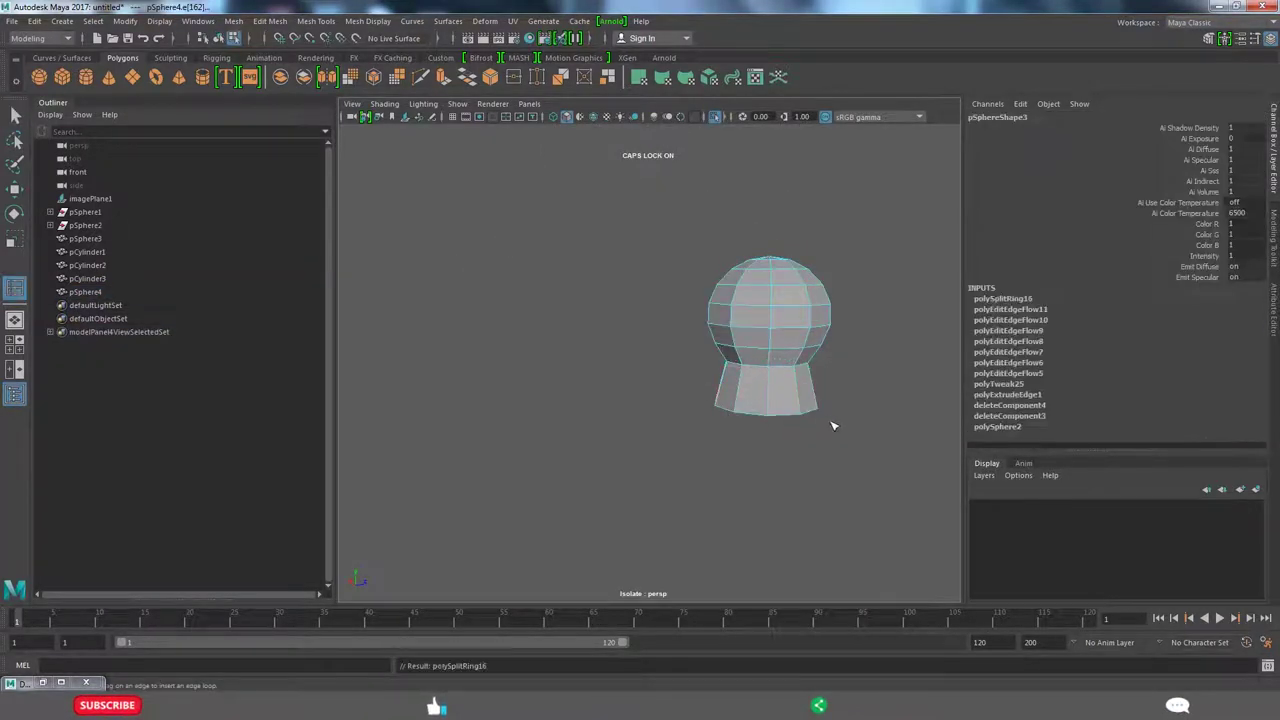
{"action": "key", "text": "w"}
{"action": "left_click_drag", "start_coordinate": [651, 380], "coordinate": [840, 432]}
{"action": "scroll", "coordinate": [765, 501], "scroll_direction": "up", "scroll_amount": 2}
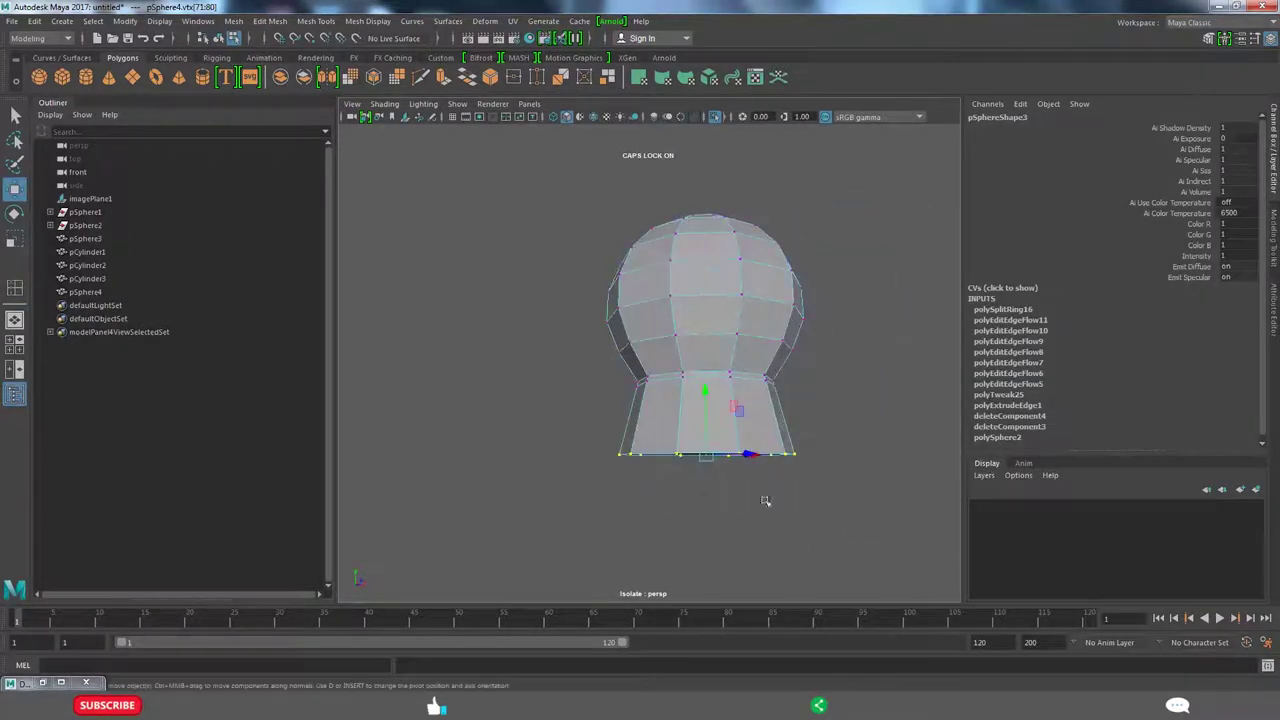
{"action": "left_click", "coordinate": [673, 440]}
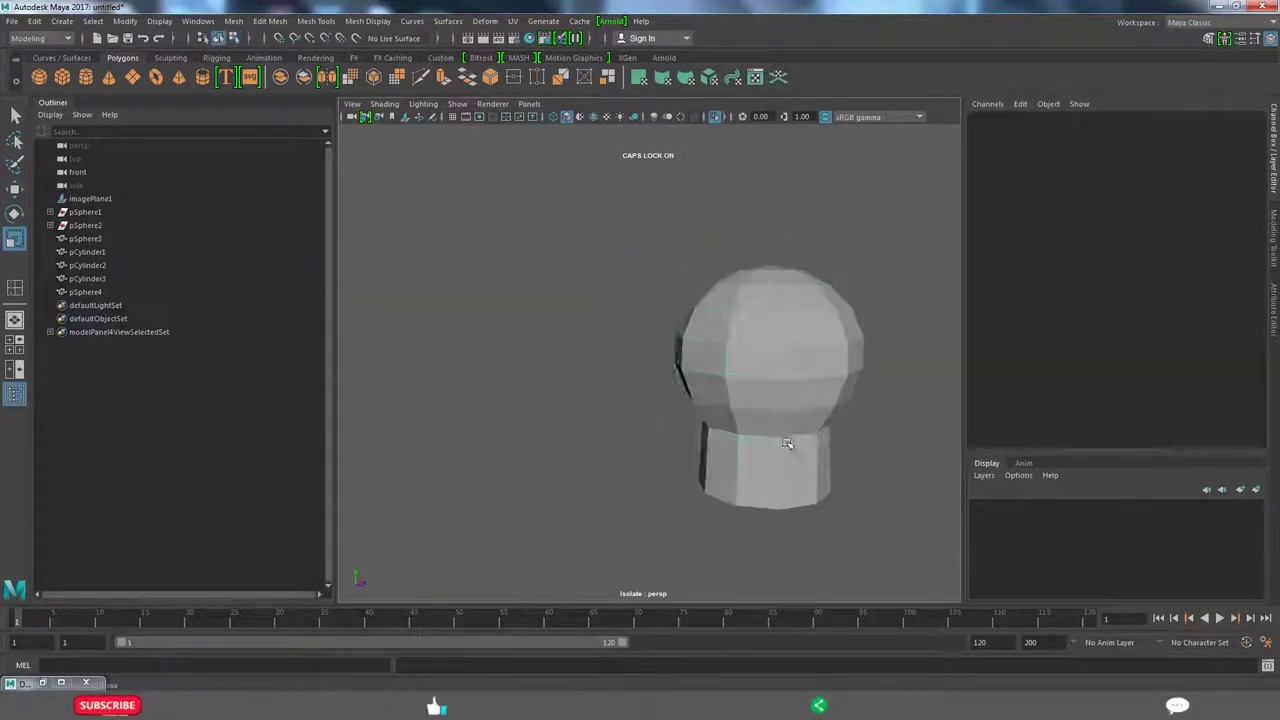
{"action": "left_click", "coordinate": [785, 432]}
- Preview the finial smoothed, then add an edge loop where the ball meets the neck
{"action": "key", "text": "3"}
{"action": "left_click", "coordinate": [794, 537]}
{"action": "middle_click_drag", "start_coordinate": [794, 537], "coordinate": [821, 473], "text": "alt"}
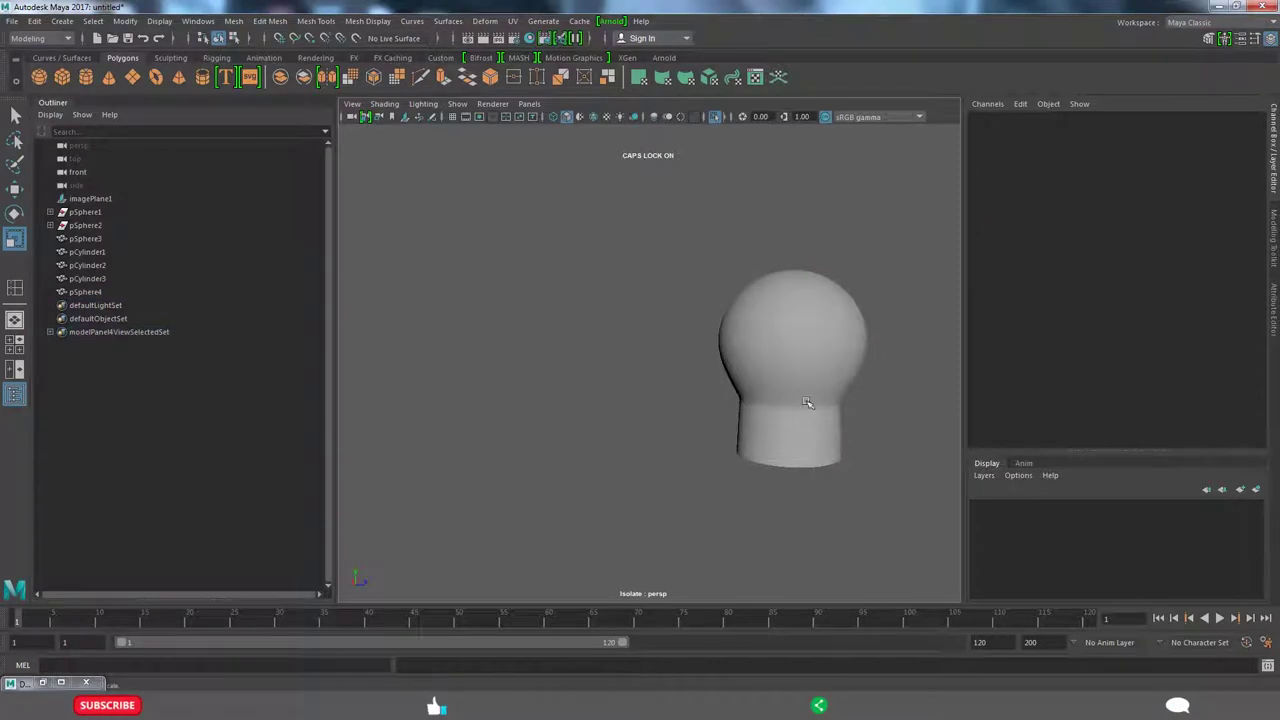
{"action": "middle_click_drag", "start_coordinate": [807, 402], "coordinate": [765, 396], "text": "alt"}
{"action": "left_click", "coordinate": [765, 396]}
{"action": "key", "text": "1"}
{"action": "key", "text": "y"}
{"action": "left_click", "coordinate": [738, 450]}
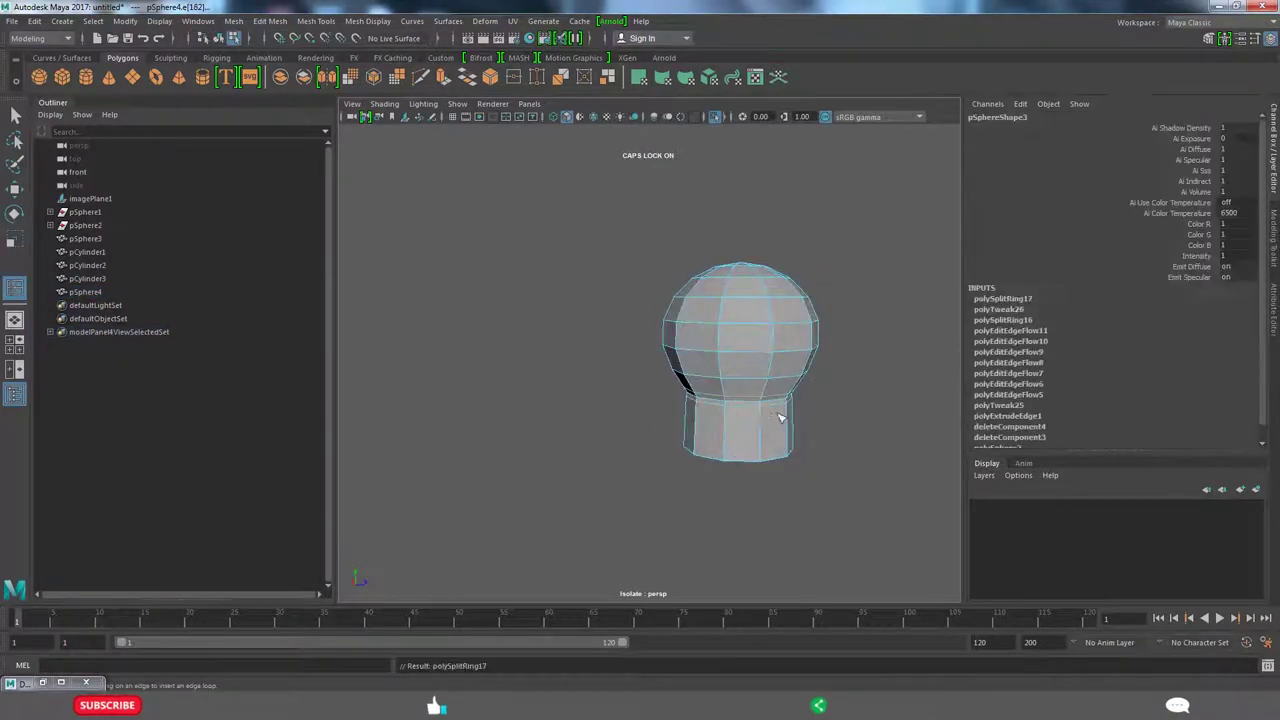
- Position the finial below the disc at Y 4.228 and view it from the side
{"action": "key", "text": "w"}
{"action": "left_click", "coordinate": [786, 429]}
{"action": "scroll", "coordinate": [786, 429], "scroll_direction": "down", "scroll_amount": 4}
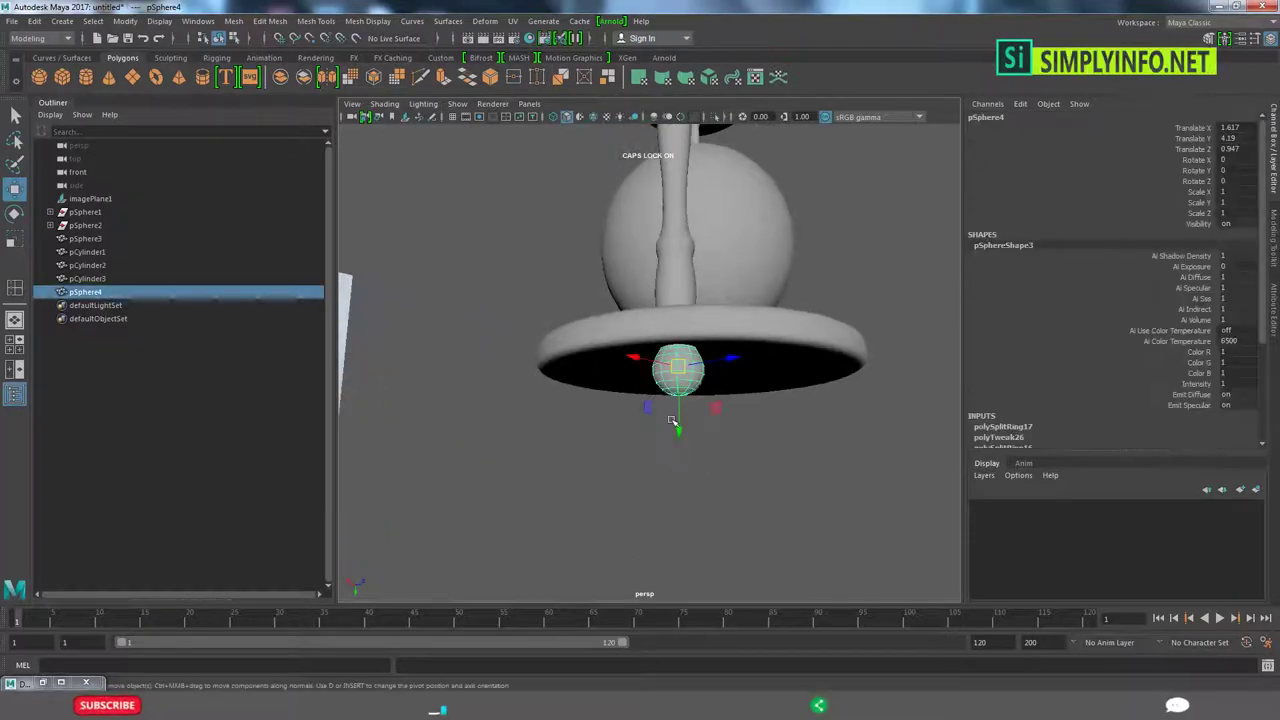
{"action": "left_click", "coordinate": [679, 432]}
{"action": "scroll", "coordinate": [683, 446], "scroll_direction": "up", "scroll_amount": 5}
{"action": "left_click", "coordinate": [735, 320]}
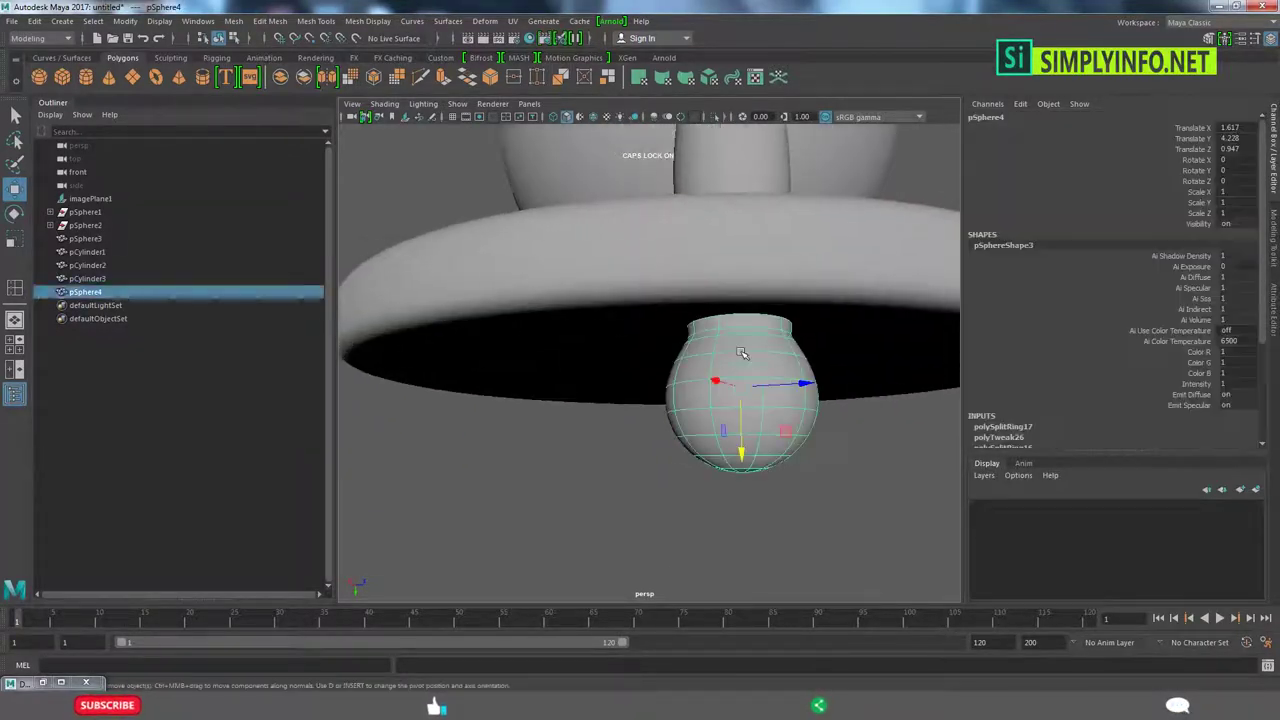
{"action": "mouse_move", "coordinate": [735, 320]}
{"action": "left_mouse_down", "text": "alt"}
{"action": "mouse_move", "coordinate": [743, 347]}
{"action": "mouse_move", "coordinate": [669, 371]}
{"action": "left_mouse_up", "text": "alt"}
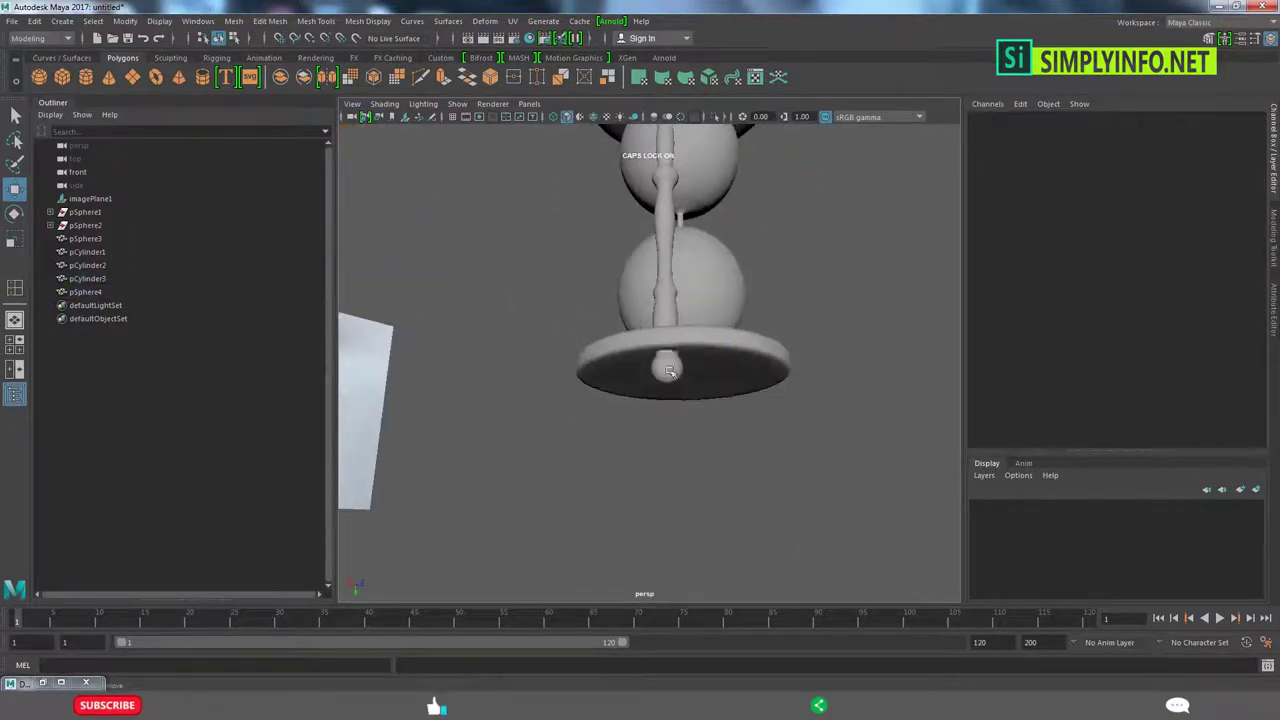
- Combine the ball finial and the pillar into a single mesh
{"action": "left_click", "coordinate": [669, 371]}
{"action": "right_click_drag", "start_coordinate": [669, 371], "coordinate": [660, 497], "text": "shift"}
{"action": "left_click_drag", "start_coordinate": [660, 497], "coordinate": [605, 344], "text": "alt"}
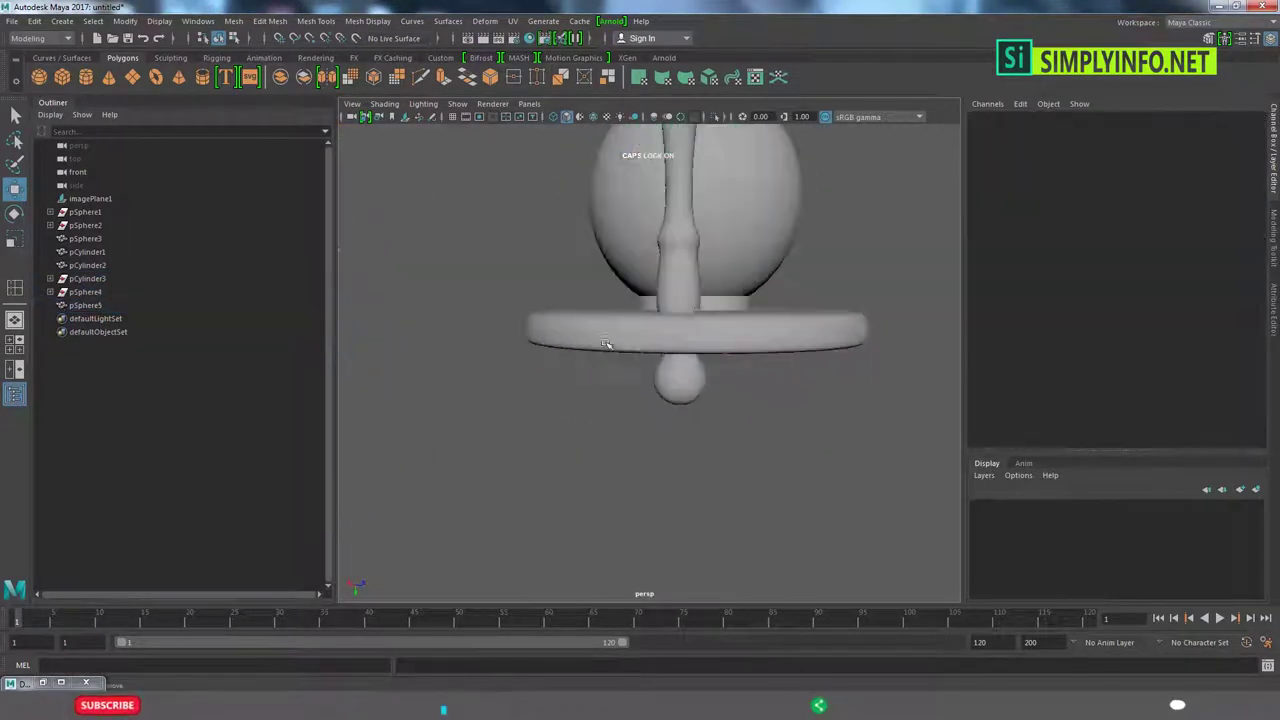
{"action": "left_click", "coordinate": [694, 129]}
{"action": "left_click", "coordinate": [677, 271]}
{"action": "scroll", "coordinate": [686, 286], "scroll_direction": "up", "scroll_amount": 3}
- Insert five edge loops along the pillar, the last one near its end
{"action": "right_click_drag", "start_coordinate": [715, 187], "coordinate": [405, 323], "text": "shift"}
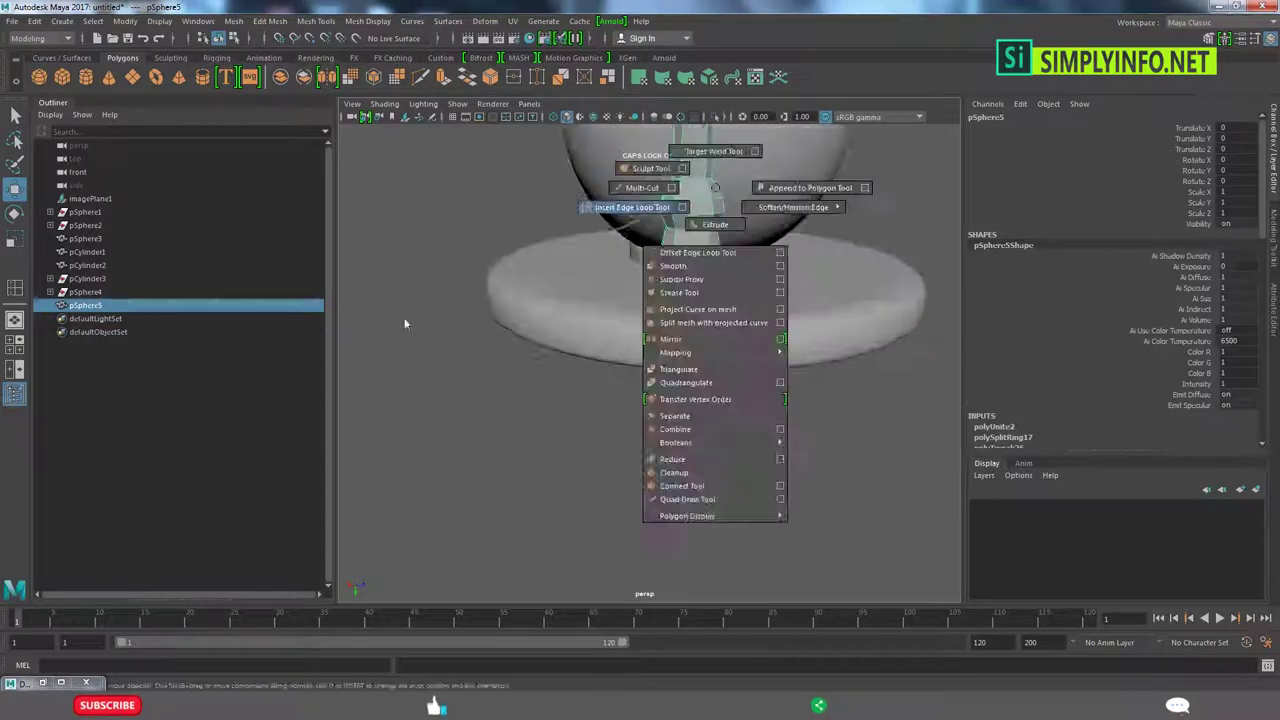
{"action": "left_click", "coordinate": [695, 228]}
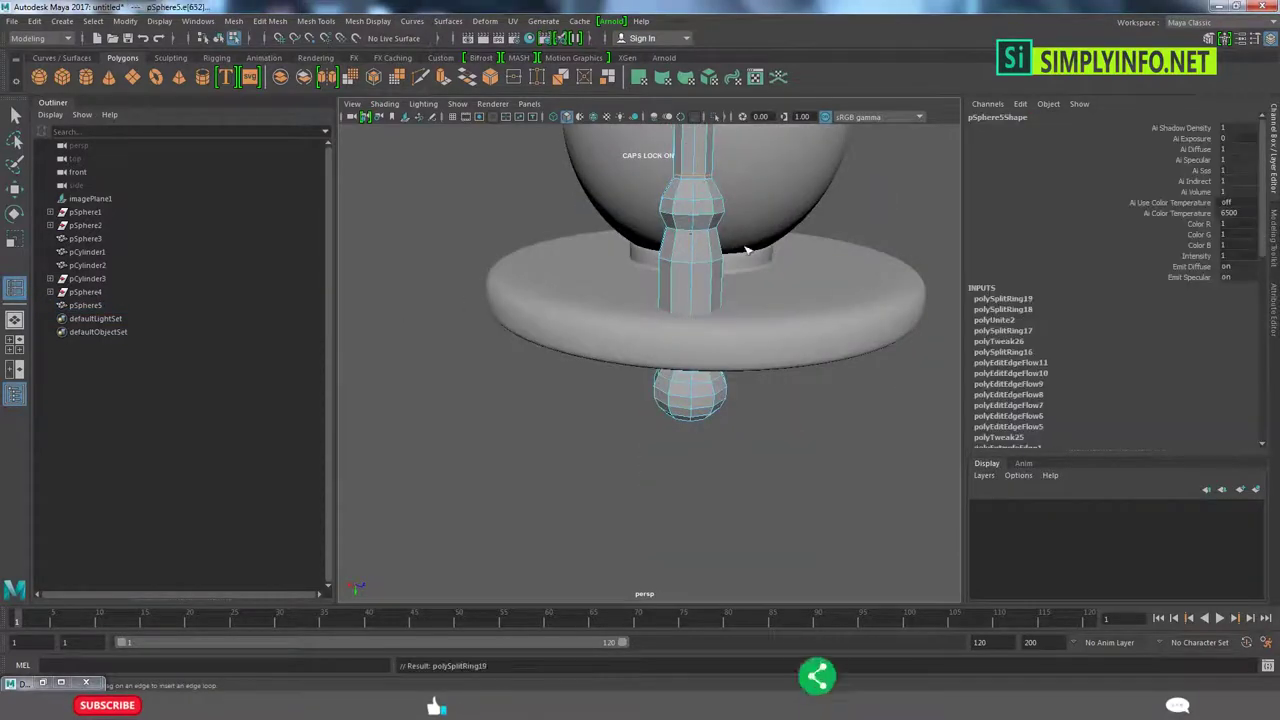
{"action": "mouse_move", "coordinate": [745, 250]}
{"action": "left_mouse_down", "text": "alt"}
{"action": "mouse_move", "coordinate": [678, 314]}
{"action": "mouse_move", "coordinate": [722, 310]}
{"action": "left_mouse_up", "text": "alt"}
{"action": "left_click", "coordinate": [688, 272]}
{"action": "left_click", "coordinate": [700, 263]}
{"action": "mouse_move", "coordinate": [700, 263]}
{"action": "left_mouse_down", "text": "alt"}
{"action": "mouse_move", "coordinate": [723, 334]}
{"action": "mouse_move", "coordinate": [707, 291]}
{"action": "left_mouse_up", "text": "alt"}
{"action": "left_click_drag", "start_coordinate": [745, 227], "coordinate": [742, 318], "text": "alt"}
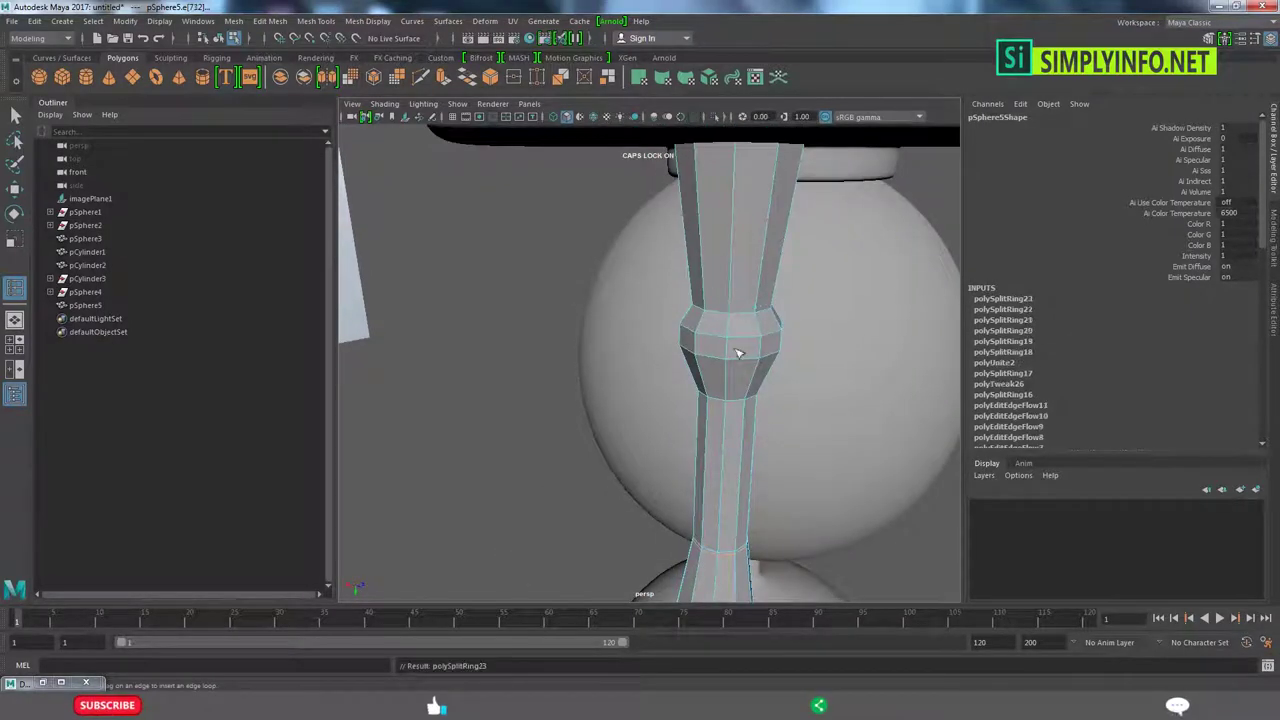
{"action": "left_click", "coordinate": [727, 409]}
{"action": "left_click_drag", "start_coordinate": [727, 409], "coordinate": [709, 180], "text": "alt"}
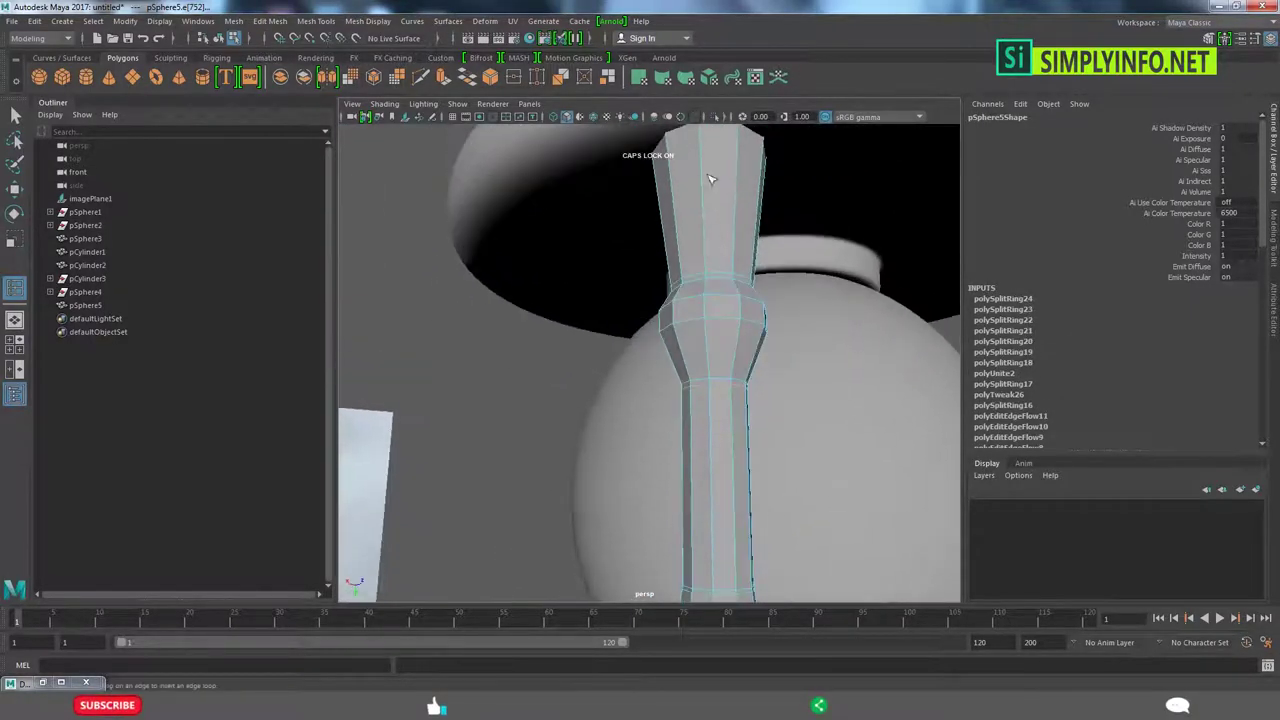
{"action": "left_click", "coordinate": [704, 126]}
{"action": "scroll", "coordinate": [777, 386], "scroll_direction": "down", "scroll_amount": 5}
{"action": "scroll", "coordinate": [757, 423], "scroll_direction": "down", "scroll_amount": 3}
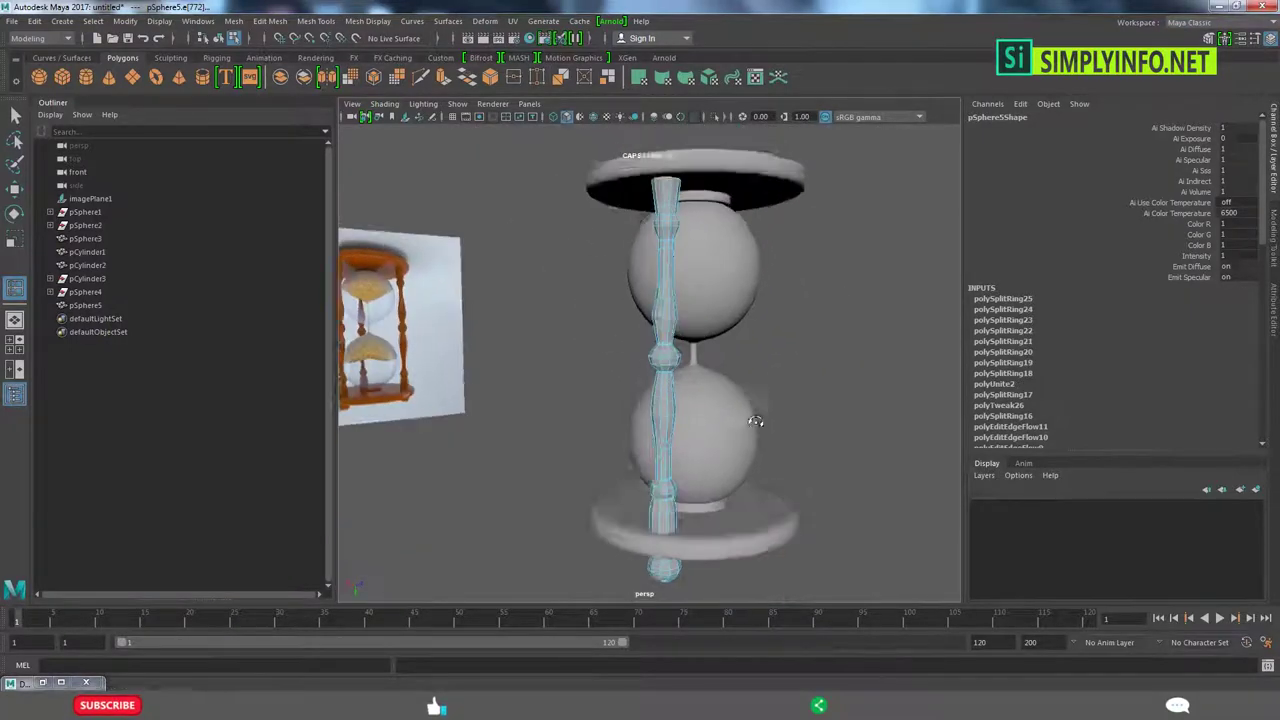
{"action": "scroll", "coordinate": [692, 402], "scroll_direction": "up", "scroll_amount": 1}
- Orbit around the whole hourglass and reselect the pillar mesh
{"action": "key", "text": "w"}
{"action": "left_click", "coordinate": [812, 352]}
{"action": "scroll", "coordinate": [800, 420], "scroll_direction": "down", "scroll_amount": 3}
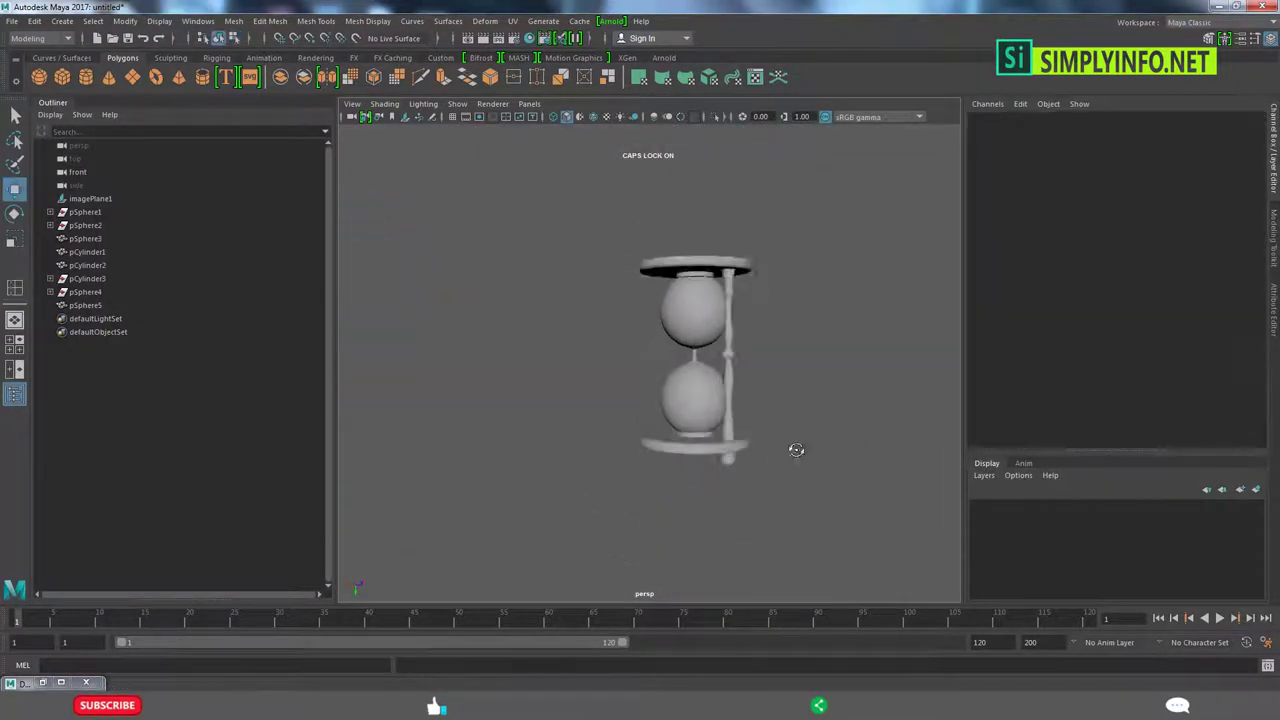
{"action": "mouse_move", "coordinate": [826, 457]}
{"action": "left_mouse_down", "text": "alt"}
{"action": "mouse_move", "coordinate": [680, 430]}
{"action": "mouse_move", "coordinate": [740, 417]}
{"action": "left_mouse_up", "text": "alt"}
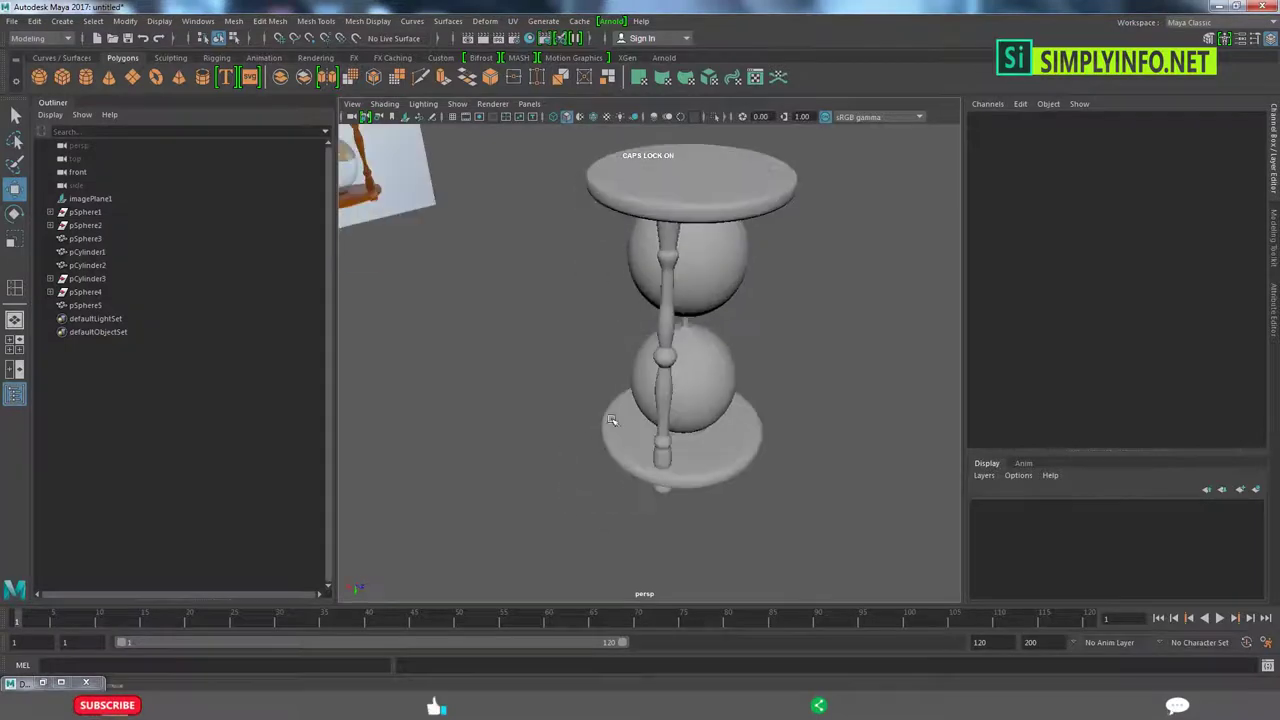
{"action": "scroll", "coordinate": [740, 417], "scroll_direction": "up", "scroll_amount": 5}
{"action": "left_click", "coordinate": [710, 373]}
{"action": "left_click", "coordinate": [705, 365]}
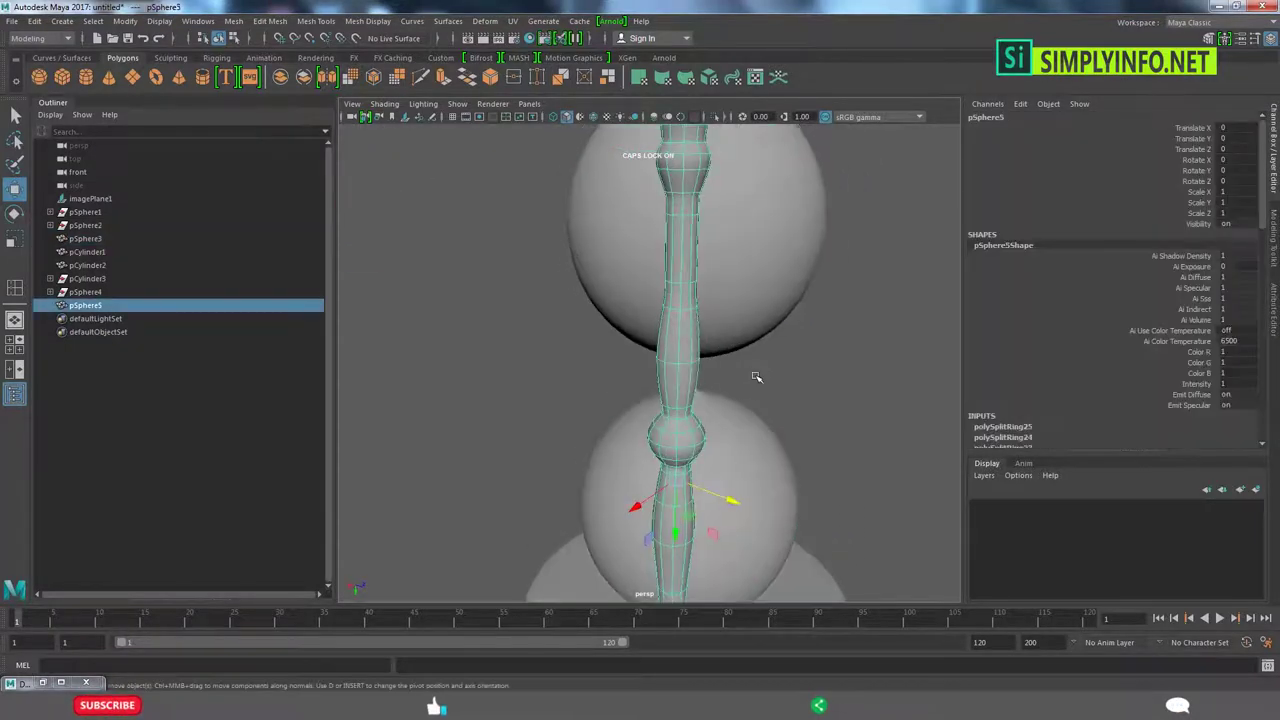
- Select the pillar mesh and insert an edge loop above the ball
{"action": "scroll", "coordinate": [700, 300], "scroll_direction": "up", "scroll_amount": 3}
{"action": "right_click", "coordinate": [703, 268], "text": "shift"}
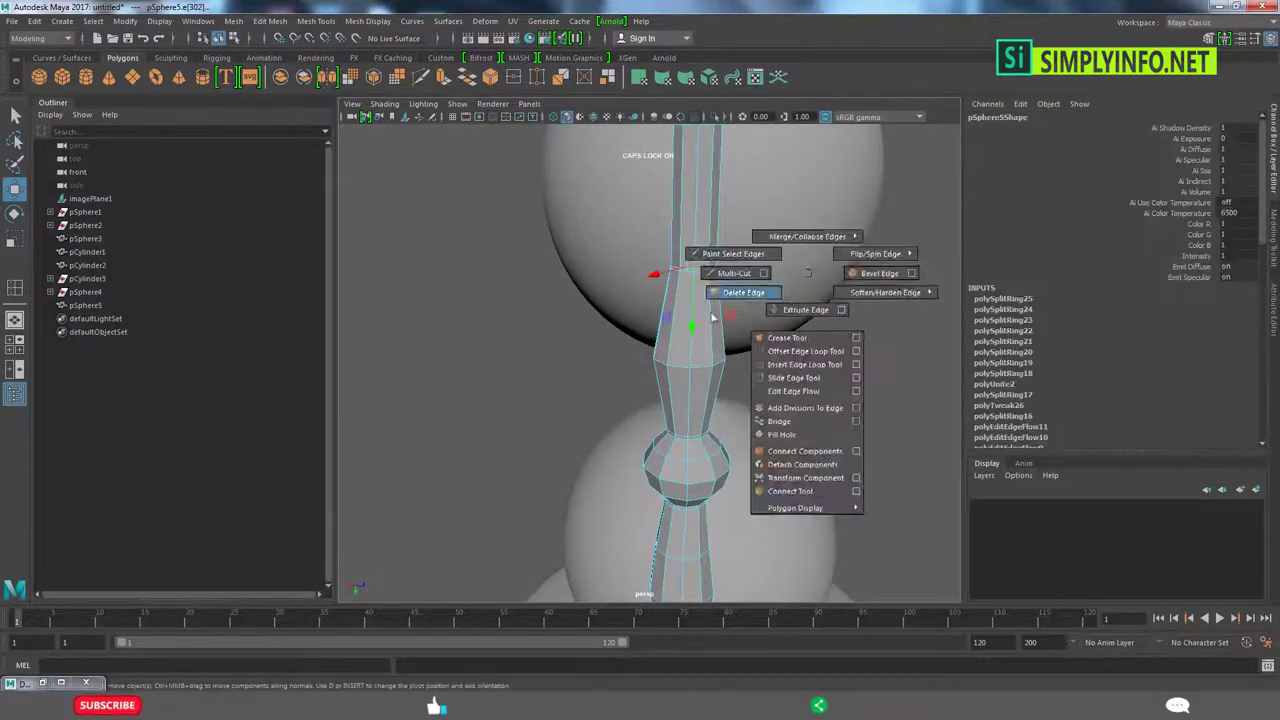
{"action": "left_click", "coordinate": [728, 290]}
{"action": "left_click", "coordinate": [808, 320]}
{"action": "scroll", "coordinate": [770, 387], "scroll_direction": "down", "scroll_amount": 3}
{"action": "scroll", "coordinate": [770, 387], "scroll_direction": "up", "scroll_amount": 3}
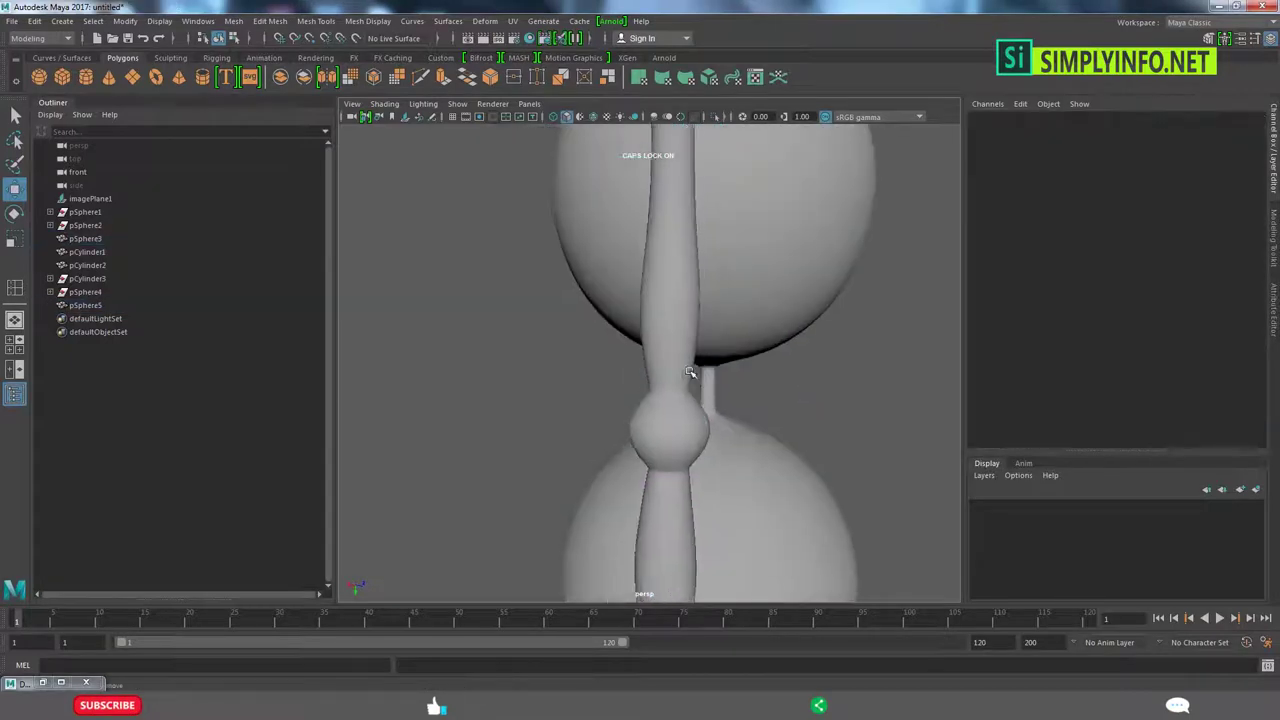
{"action": "left_click", "coordinate": [676, 370]}
{"action": "right_click", "coordinate": [671, 271], "text": "shift"}
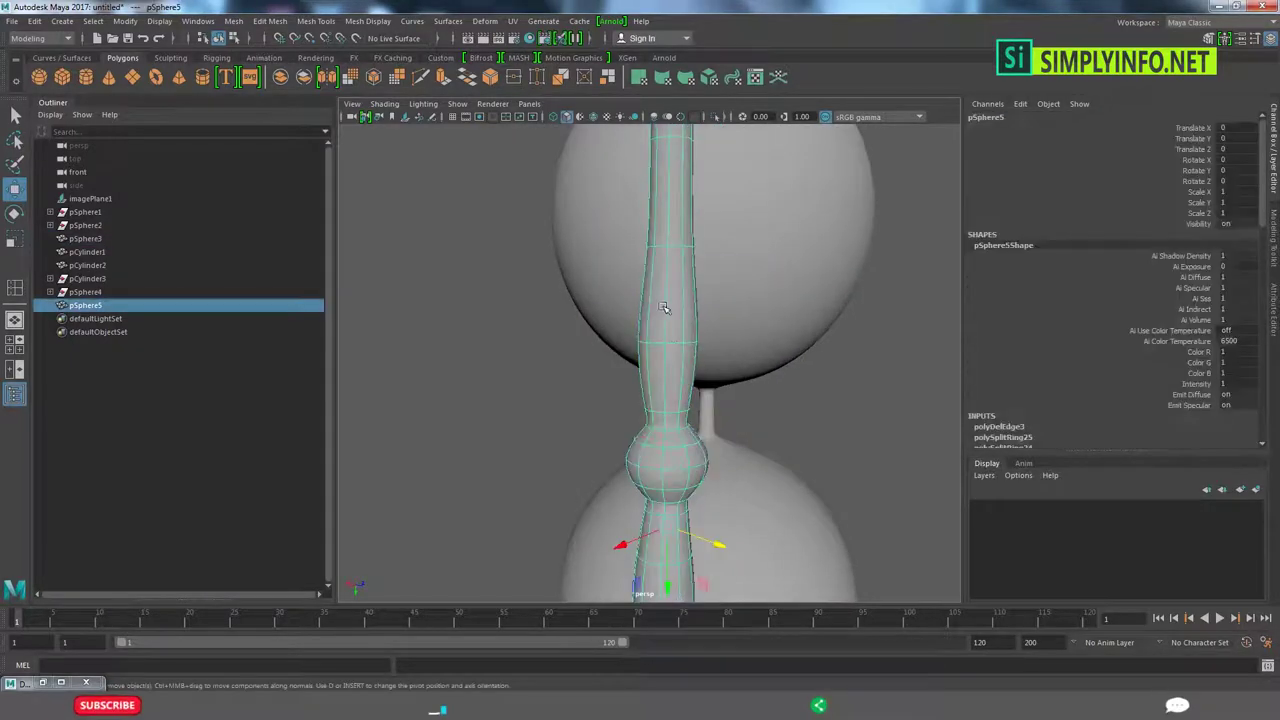
{"action": "right_click_drag", "start_coordinate": [676, 293], "coordinate": [449, 404], "text": "shift"}
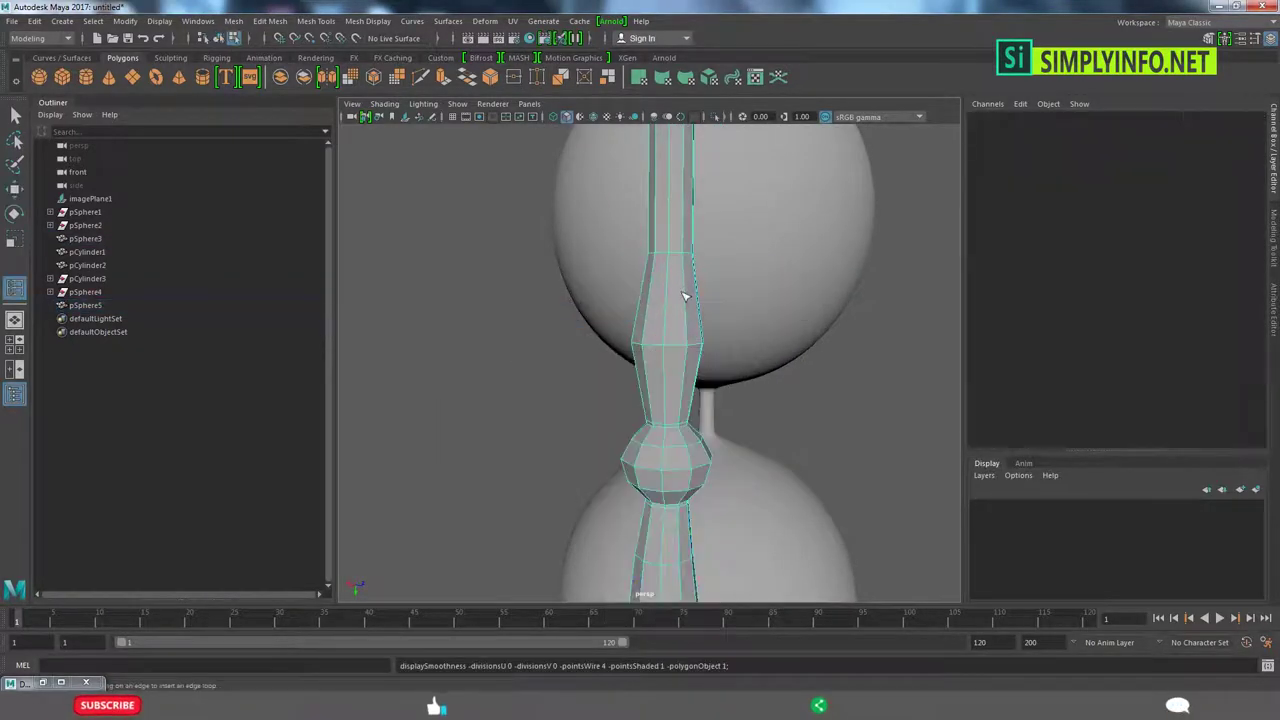
{"action": "left_click", "coordinate": [684, 296]}
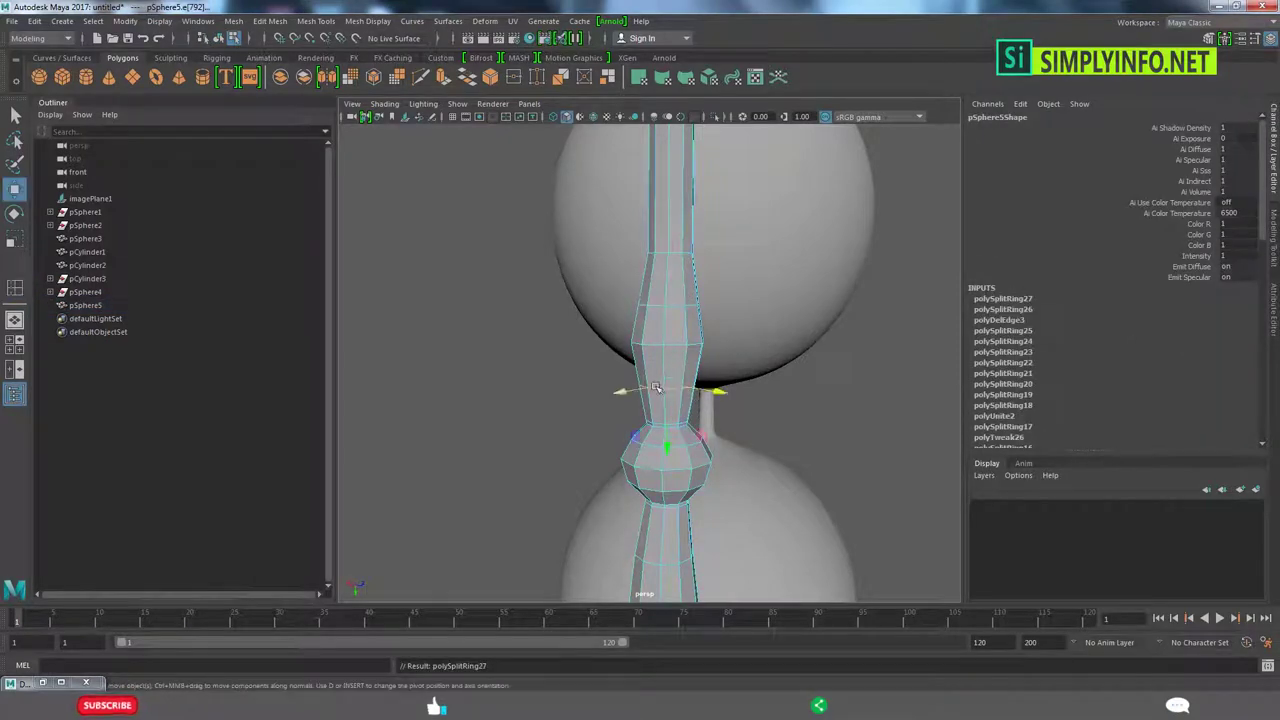
- Smooth the chosen stem edge loop with Edit Edge Flow, repeated several times with G
{"action": "right_click_drag", "start_coordinate": [675, 340], "coordinate": [820, 380], "text": "shift"}
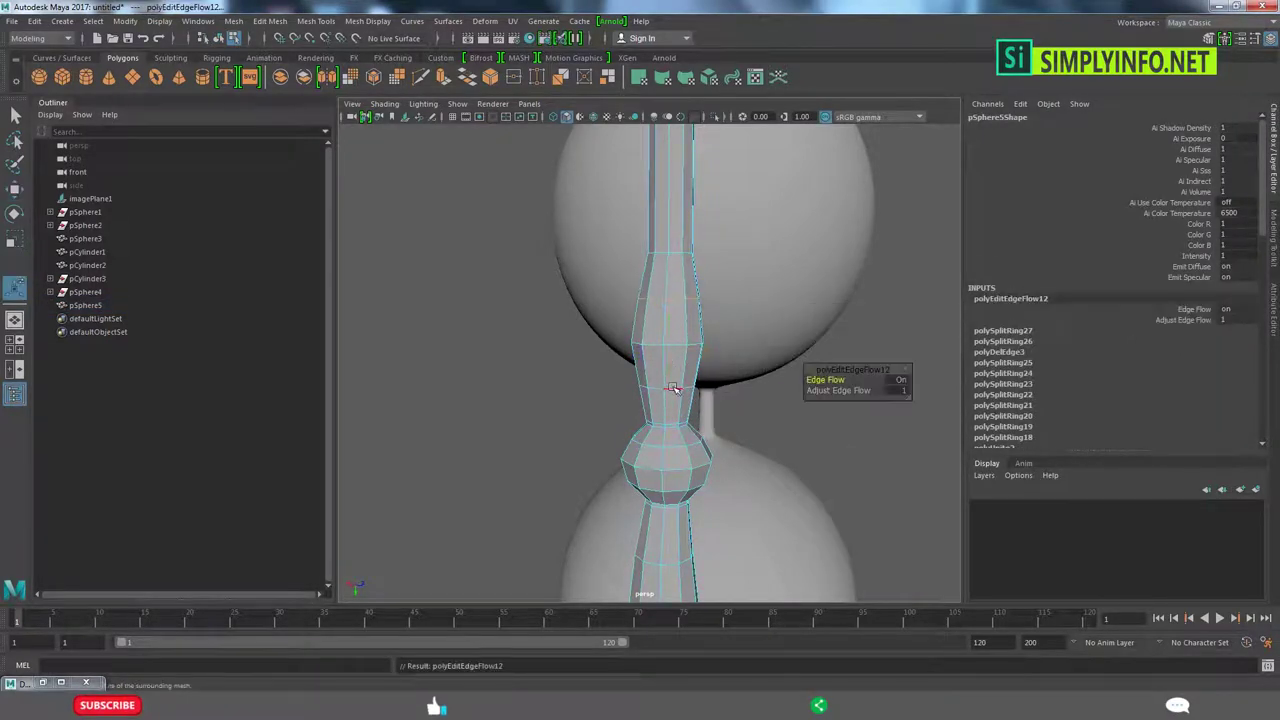
{"action": "key", "text": "g"}
{"action": "key", "text": "g"}
{"action": "key", "text": "g"}
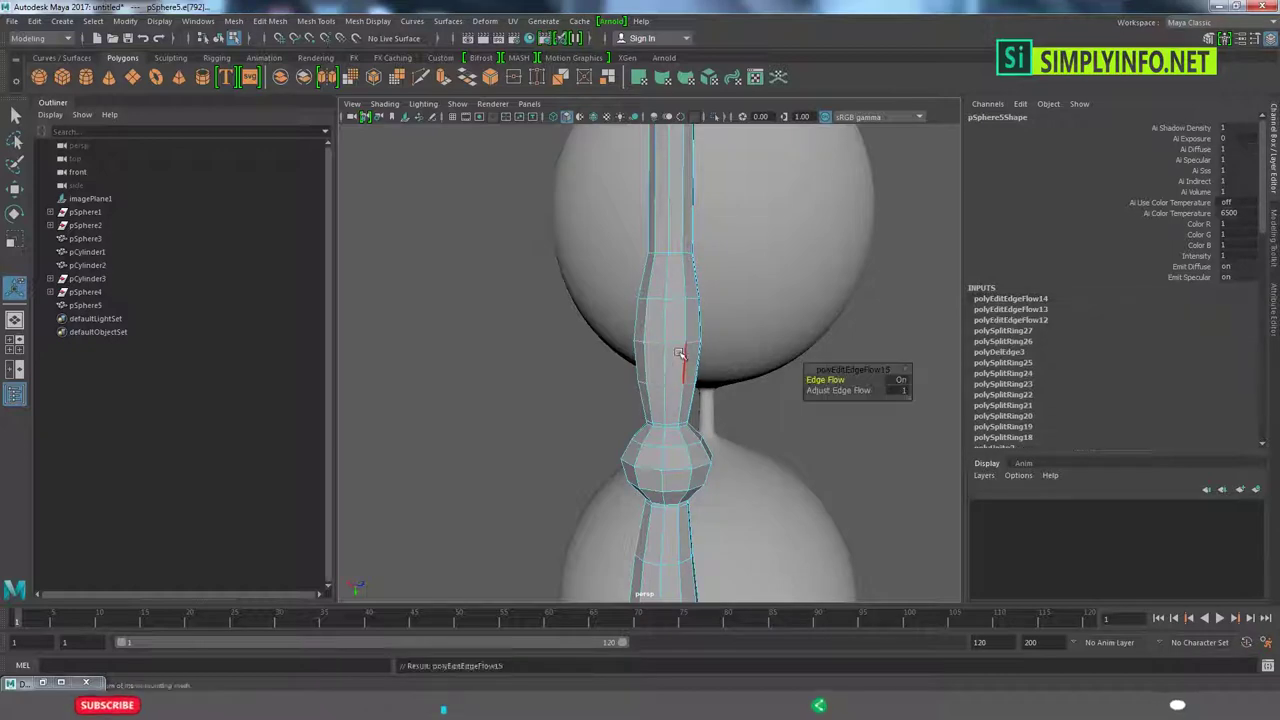
{"action": "key", "text": "g"}
{"action": "key", "text": "g"}
{"action": "key", "text": "q"}
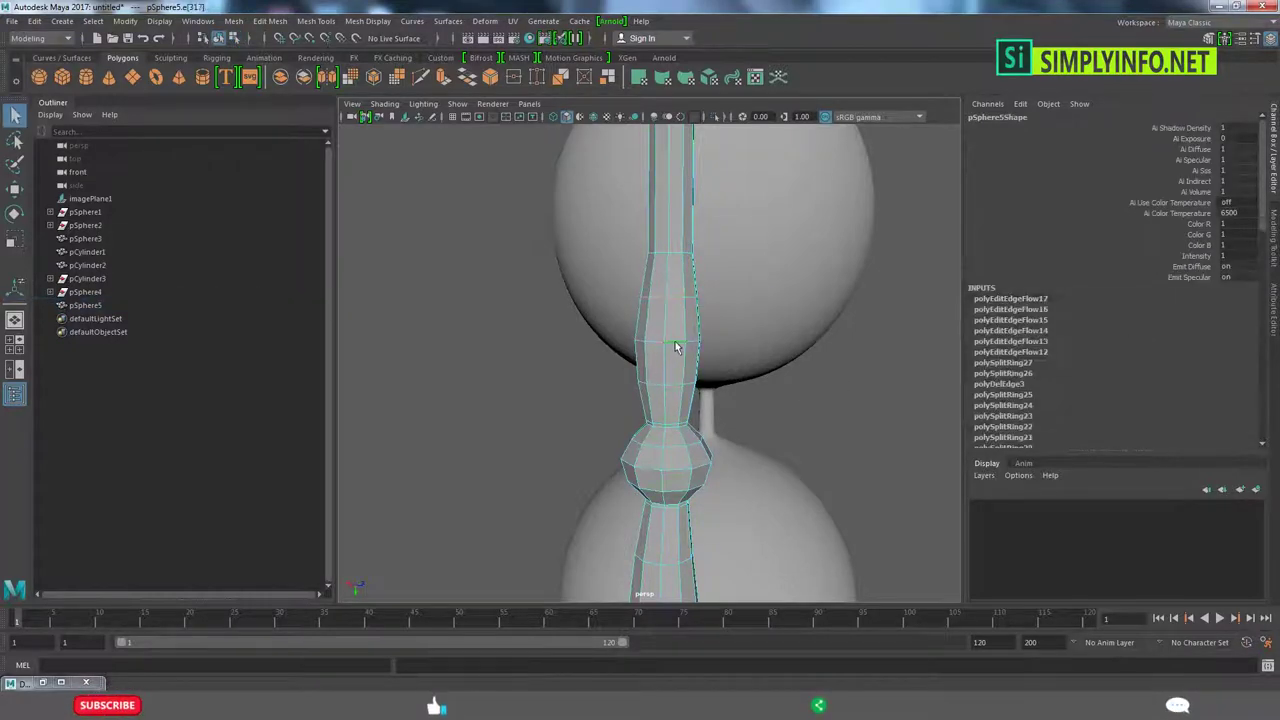
{"action": "key", "text": "F8"}
{"action": "left_click", "coordinate": [814, 394]}
{"action": "scroll", "coordinate": [734, 343], "scroll_direction": "down", "scroll_amount": 5}
{"action": "scroll", "coordinate": [731, 335], "scroll_direction": "up", "scroll_amount": 3}
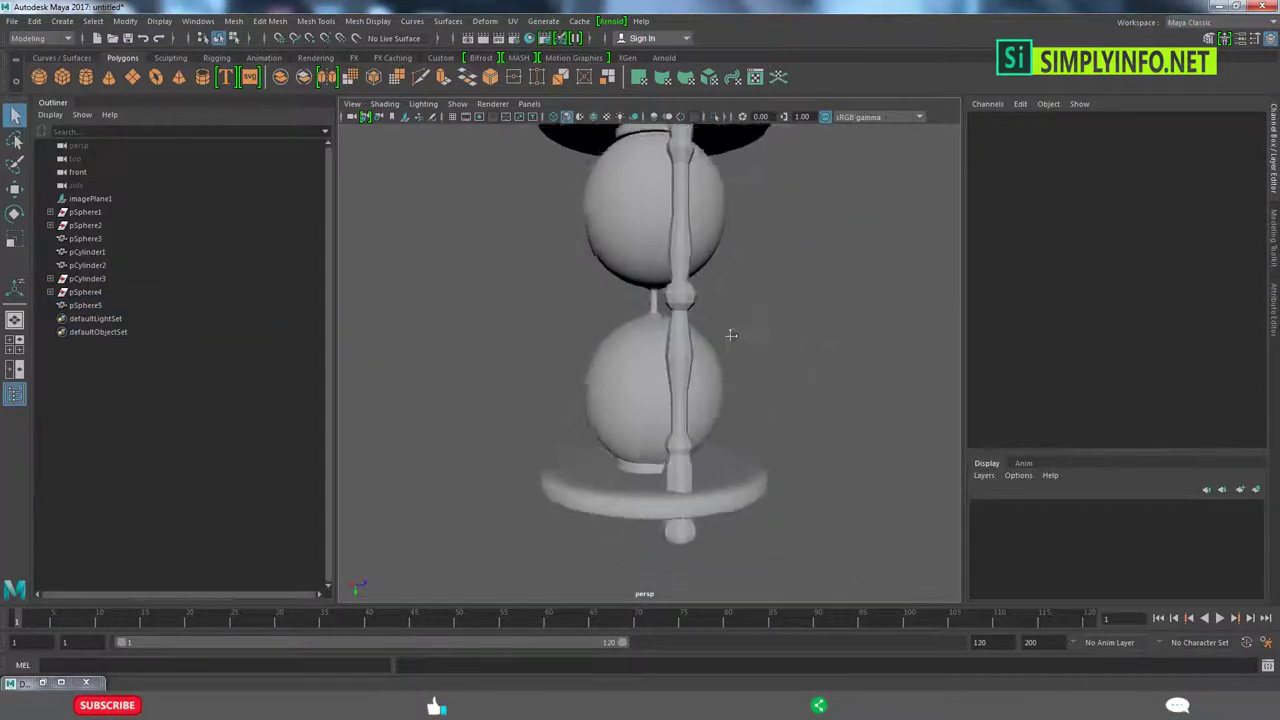
{"action": "scroll", "coordinate": [731, 335], "scroll_direction": "up", "scroll_amount": 2}
- Insert another edge loop around the stem and round it with Edit Edge Flow
{"action": "left_click", "coordinate": [717, 299]}
{"action": "right_click", "coordinate": [640, 341], "text": "ctrl"}
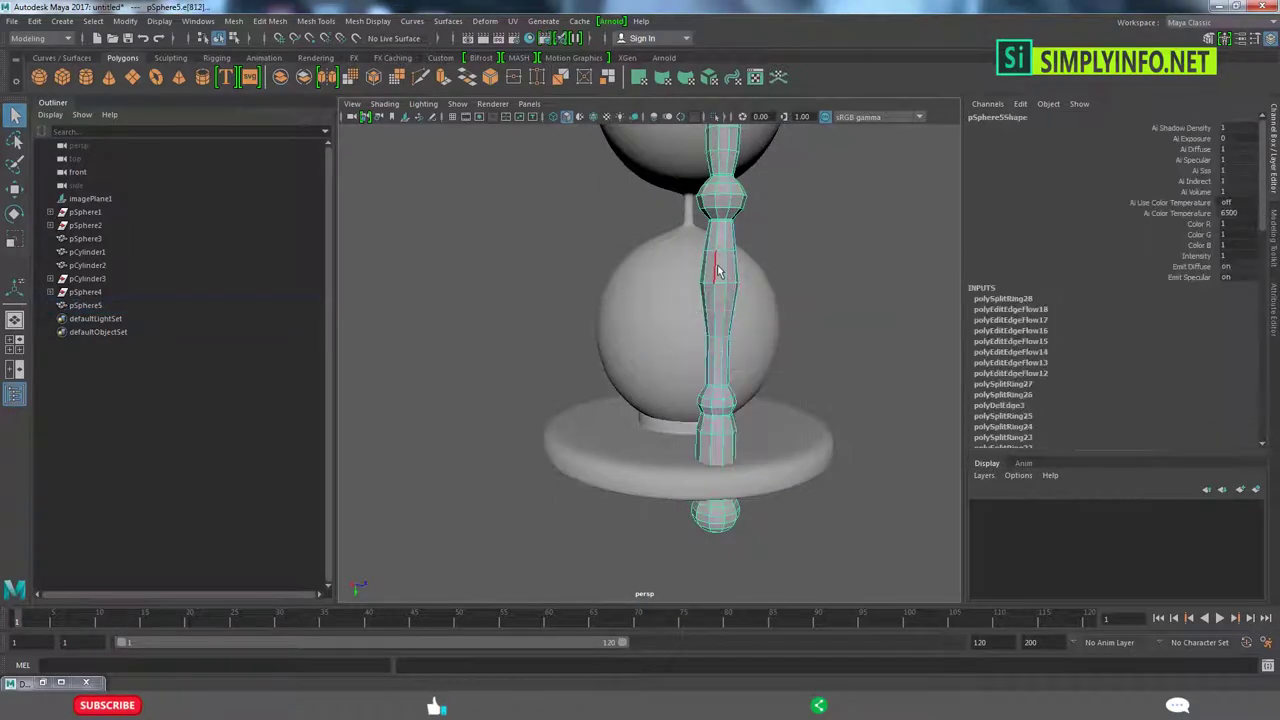
{"action": "key", "text": "F8"}
{"action": "scroll", "coordinate": [819, 305], "scroll_direction": "up", "scroll_amount": 3}
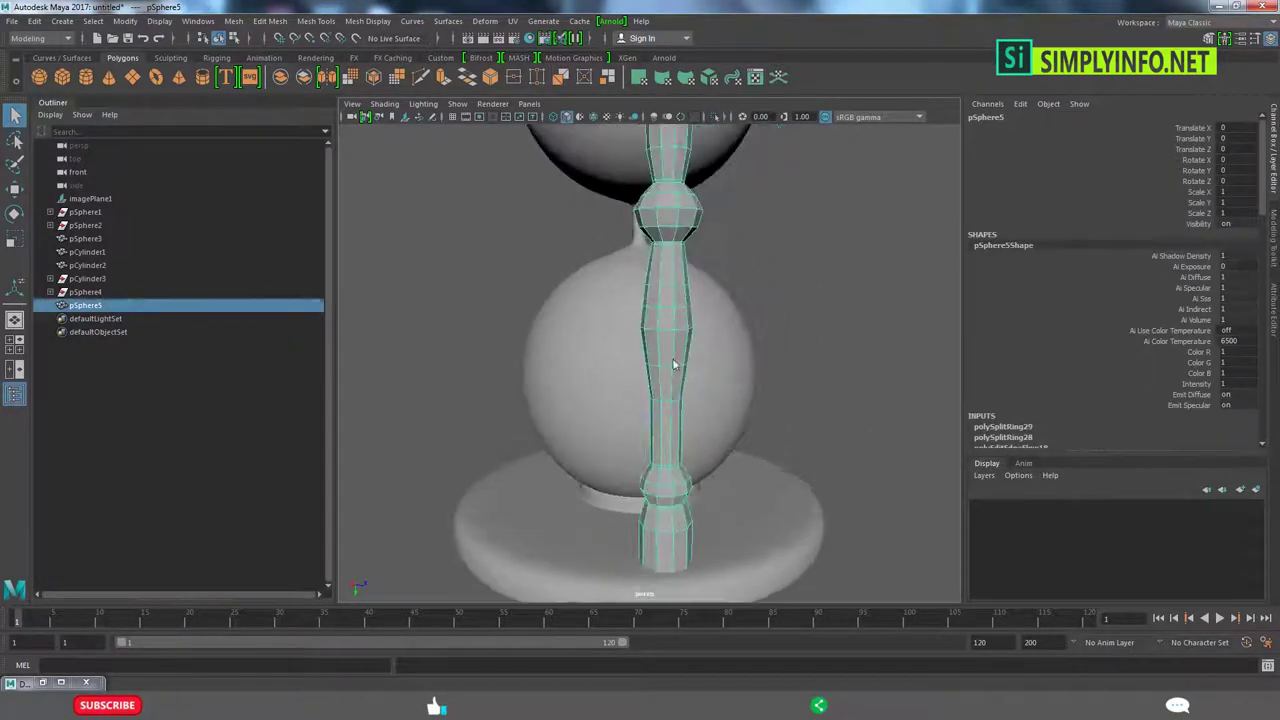
{"action": "key", "text": "F8"}
{"action": "left_click", "coordinate": [684, 297]}
{"action": "right_click_drag", "start_coordinate": [716, 300], "coordinate": [740, 403], "text": "shift"}
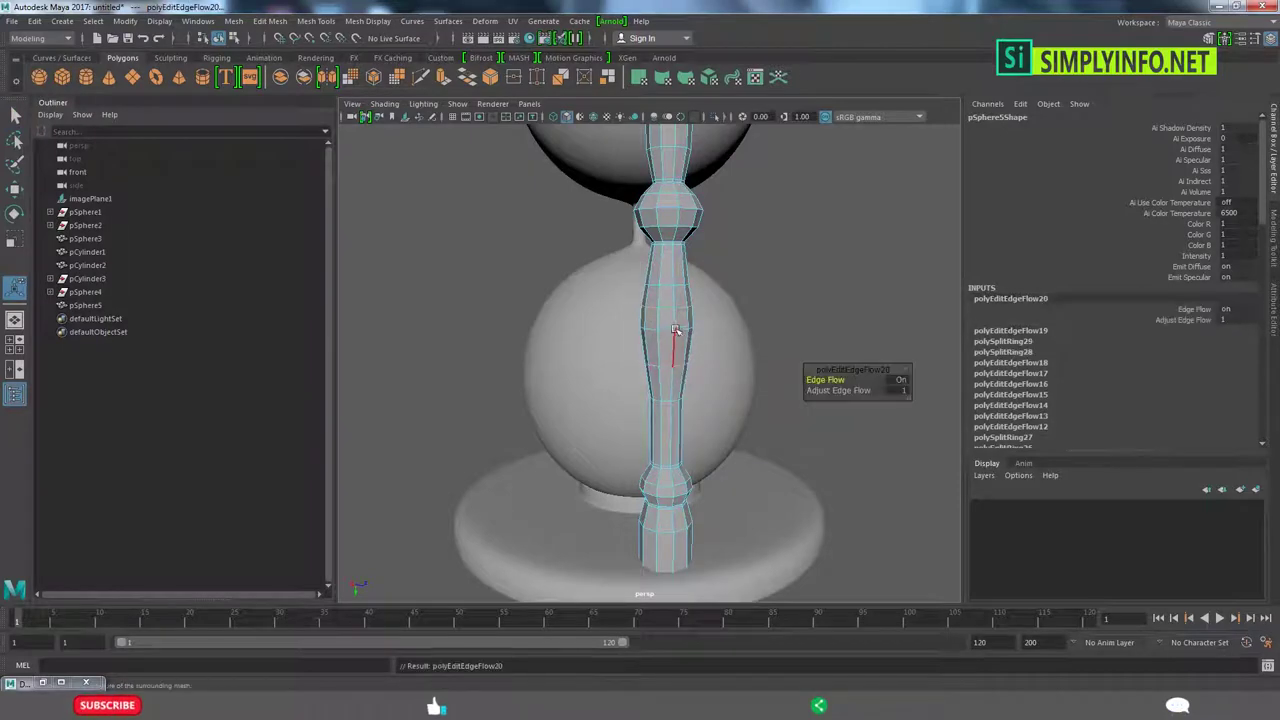
{"action": "left_click", "coordinate": [786, 296]}
- Orbit around the stem and the whole hourglass to check the rounded pillar profile
{"action": "scroll", "coordinate": [642, 360], "scroll_direction": "down", "scroll_amount": 5}
{"action": "left_click_drag", "start_coordinate": [642, 360], "coordinate": [723, 331], "text": "alt"}
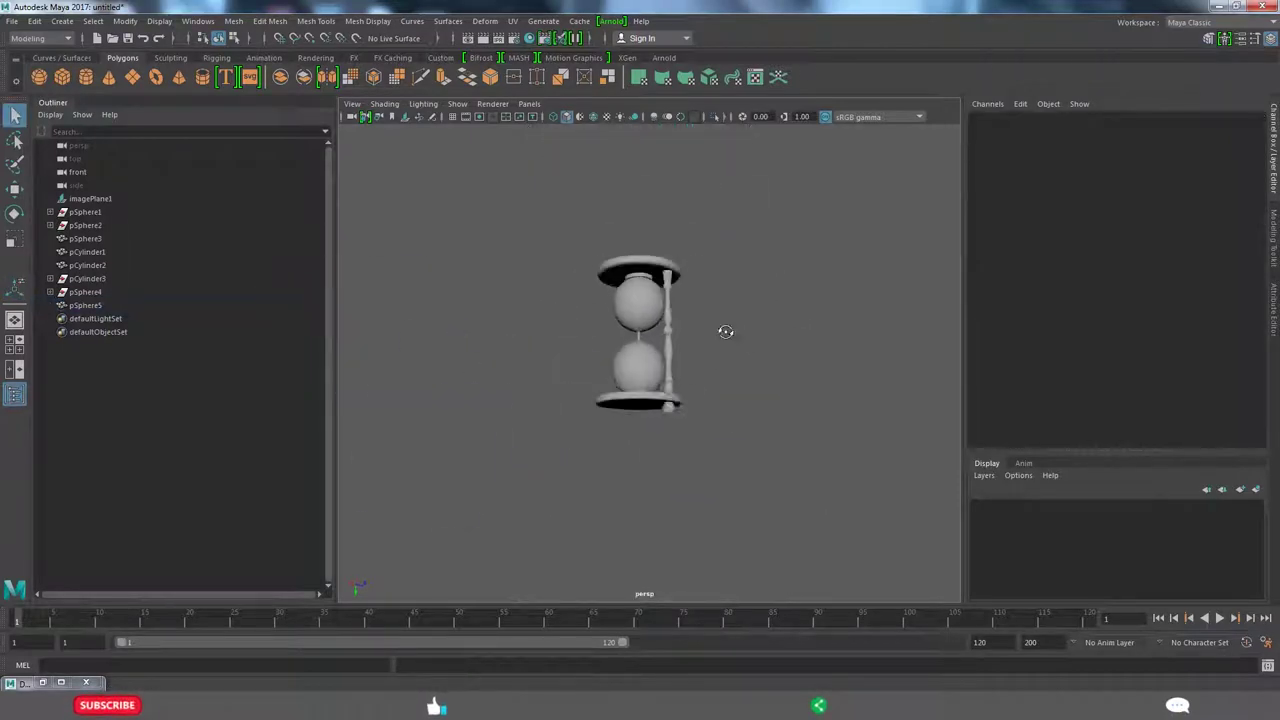
{"action": "scroll", "coordinate": [718, 348], "scroll_direction": "up", "scroll_amount": 3}
{"action": "scroll", "coordinate": [718, 348], "scroll_direction": "up", "scroll_amount": 3}
{"action": "left_click", "coordinate": [692, 325]}
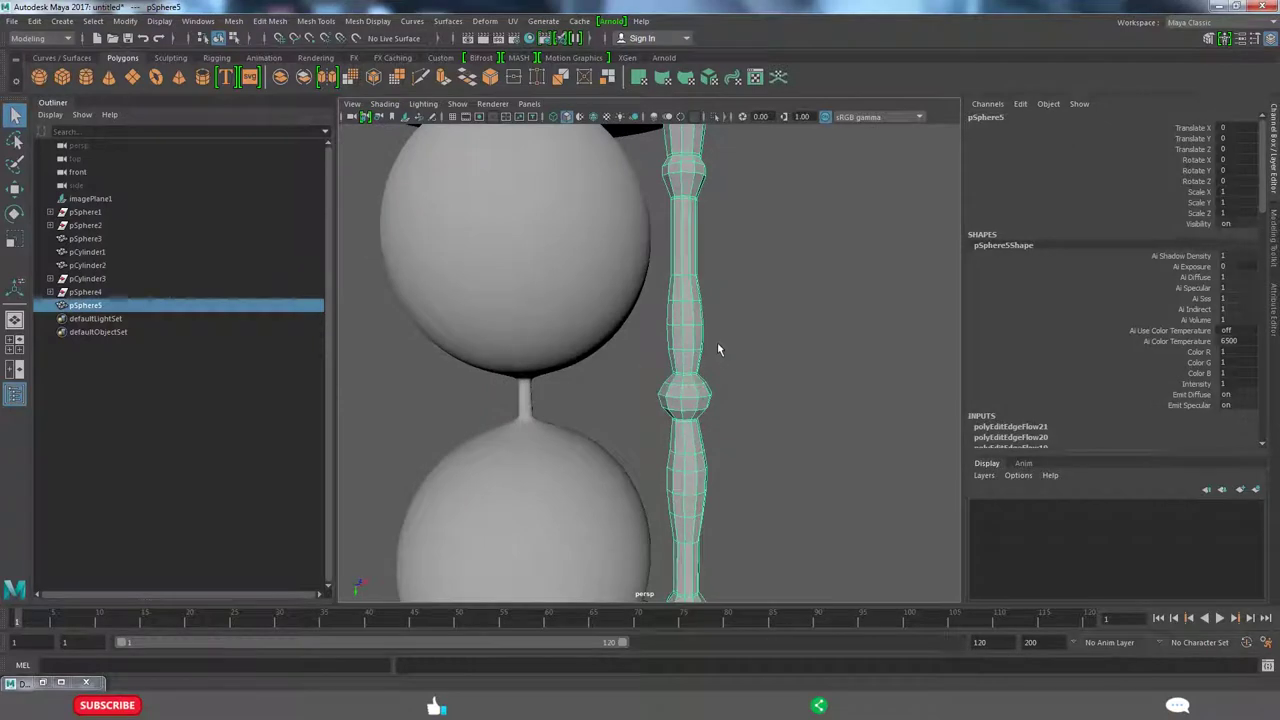
{"action": "left_click", "coordinate": [763, 334]}
{"action": "scroll", "coordinate": [763, 334], "scroll_direction": "down", "scroll_amount": 4}
{"action": "mouse_move", "coordinate": [763, 334]}
{"action": "left_mouse_down", "text": "alt"}
{"action": "mouse_move", "coordinate": [749, 369]}
{"action": "mouse_move", "coordinate": [680, 409]}
{"action": "left_mouse_up", "text": "alt"}
- Separate pSphere5 into pieces and center the separated piece's pivot
{"action": "left_click", "coordinate": [680, 505]}
{"action": "scroll", "coordinate": [720, 460], "scroll_direction": "up", "scroll_amount": 3}
{"action": "left_click", "coordinate": [684, 421]}
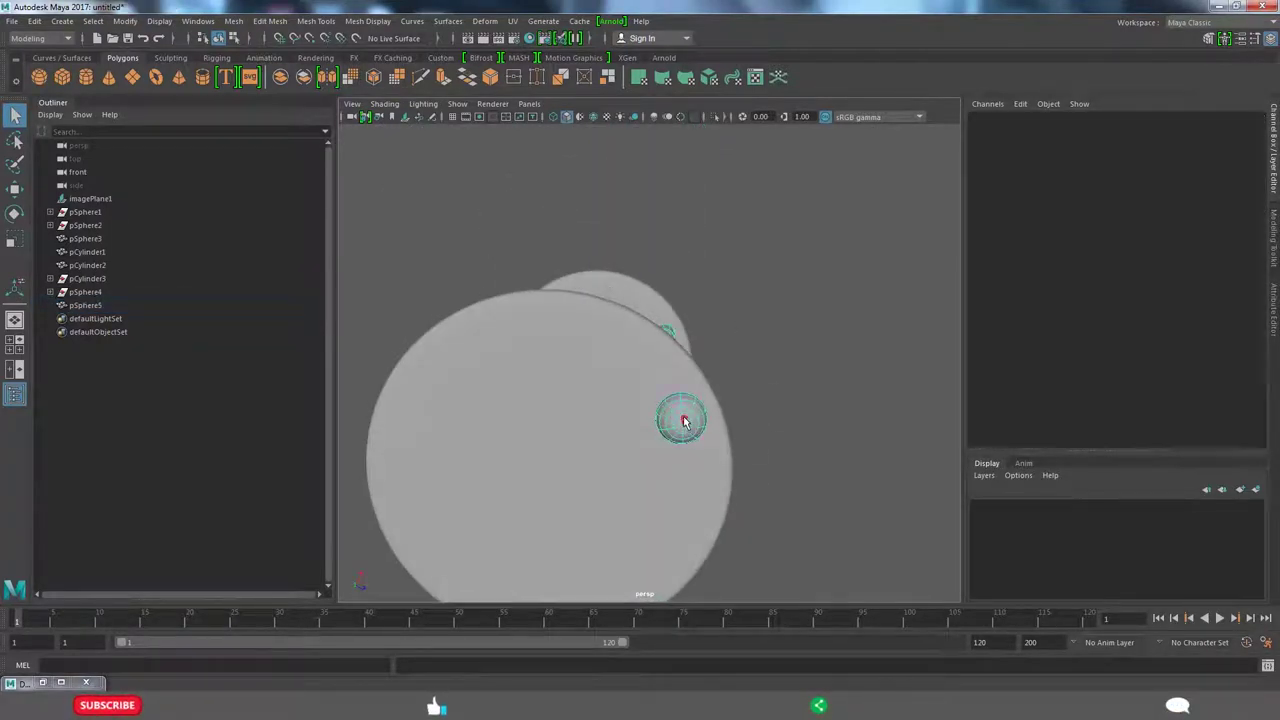
{"action": "left_click", "coordinate": [684, 421]}
{"action": "right_click_drag", "start_coordinate": [690, 422], "coordinate": [665, 517]}
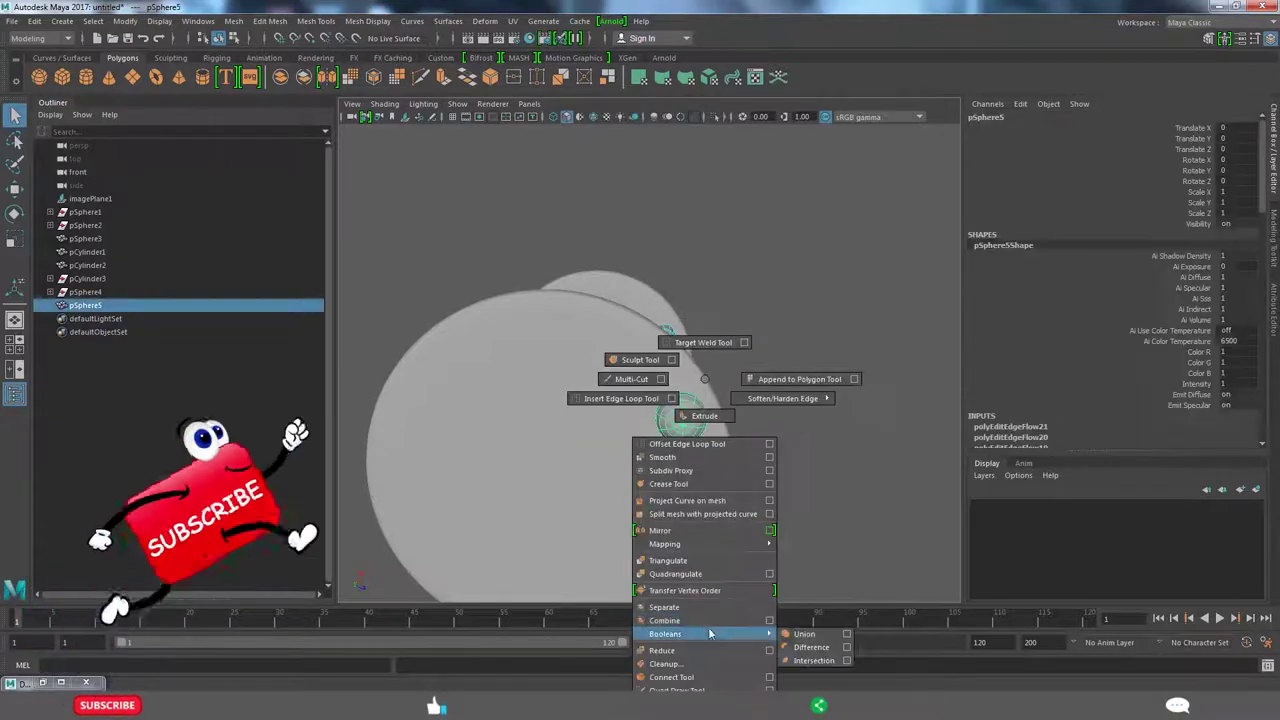
{"action": "left_click", "coordinate": [125, 21]}
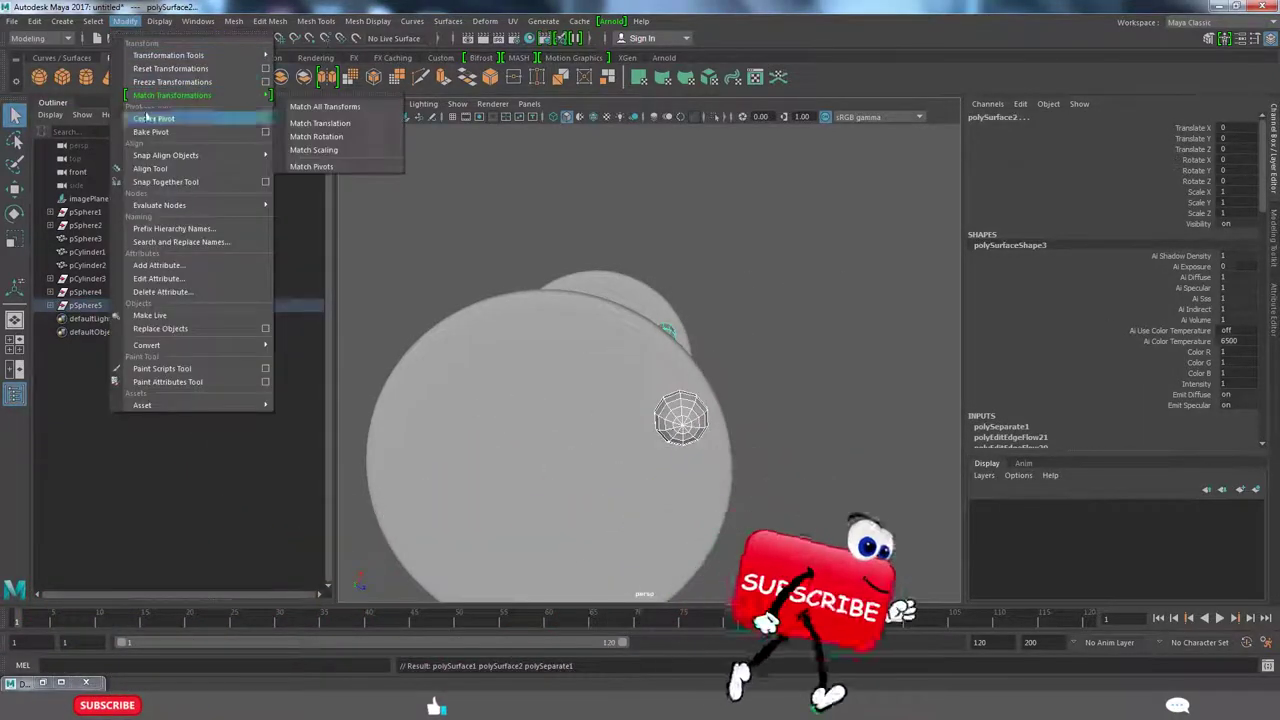
{"action": "left_click", "coordinate": [155, 131]}
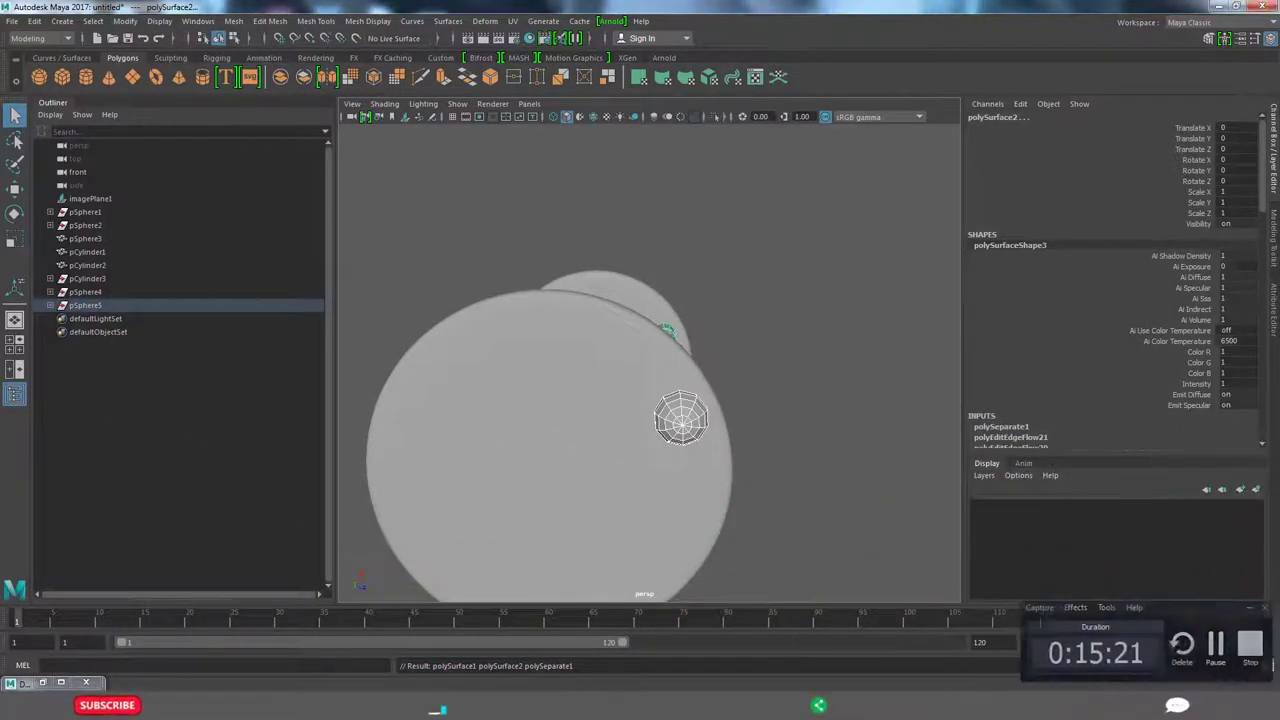
- Flip the finial piece at the pillar top by setting its Scale Y to -1
{"action": "scroll", "coordinate": [620, 422], "scroll_direction": "down", "scroll_amount": 5}
{"action": "mouse_move", "coordinate": [661, 503]}
{"action": "left_mouse_down", "text": "alt"}
{"action": "mouse_move", "coordinate": [710, 510]}
{"action": "mouse_move", "coordinate": [657, 455]}
{"action": "left_mouse_up", "text": "alt"}
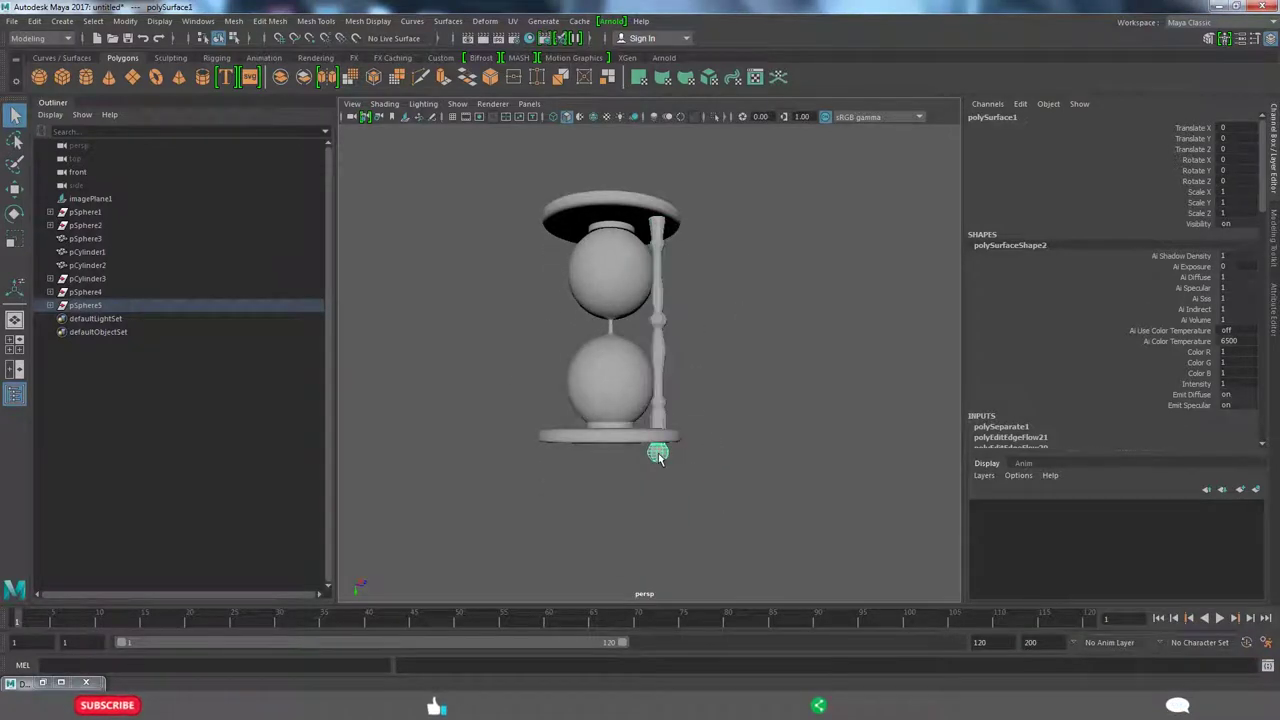
{"action": "left_click", "coordinate": [670, 383]}
{"action": "left_click_drag", "start_coordinate": [660, 307], "coordinate": [710, 300], "text": "alt"}
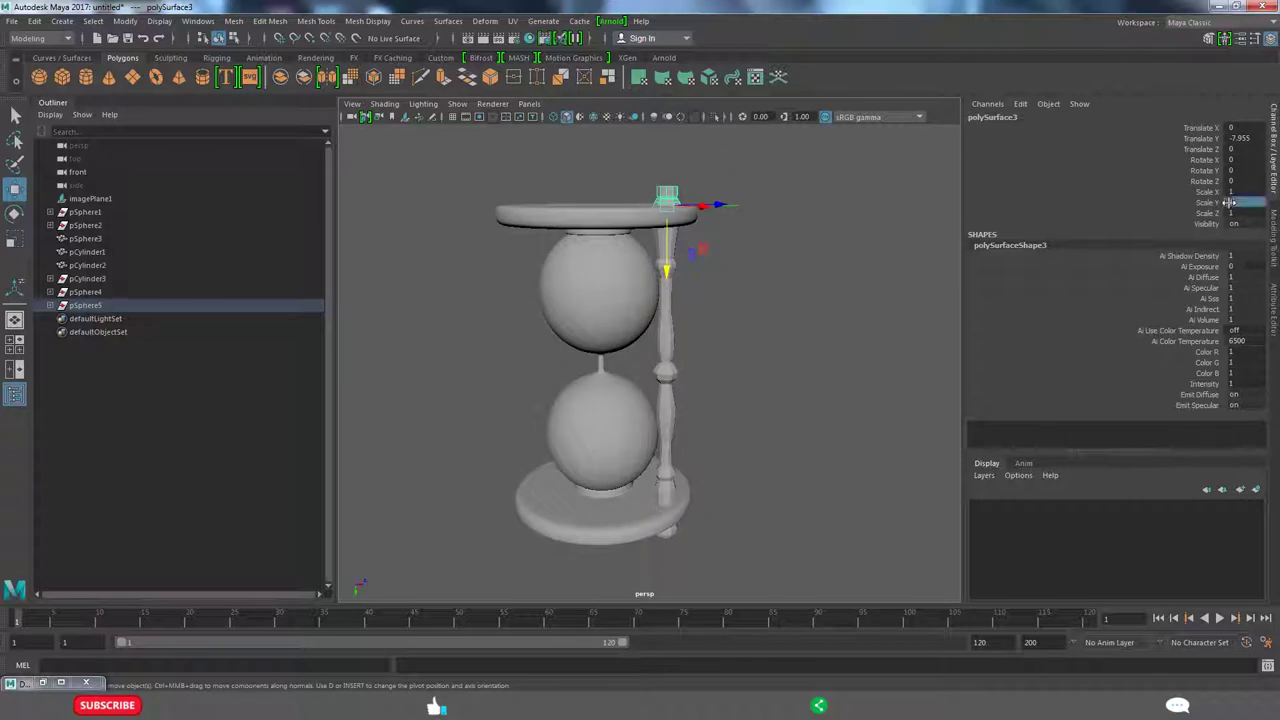
{"action": "type", "text": "-1"}
{"action": "key", "text": "Return"}
{"action": "left_click_drag", "start_coordinate": [749, 240], "coordinate": [695, 248], "text": "alt"}
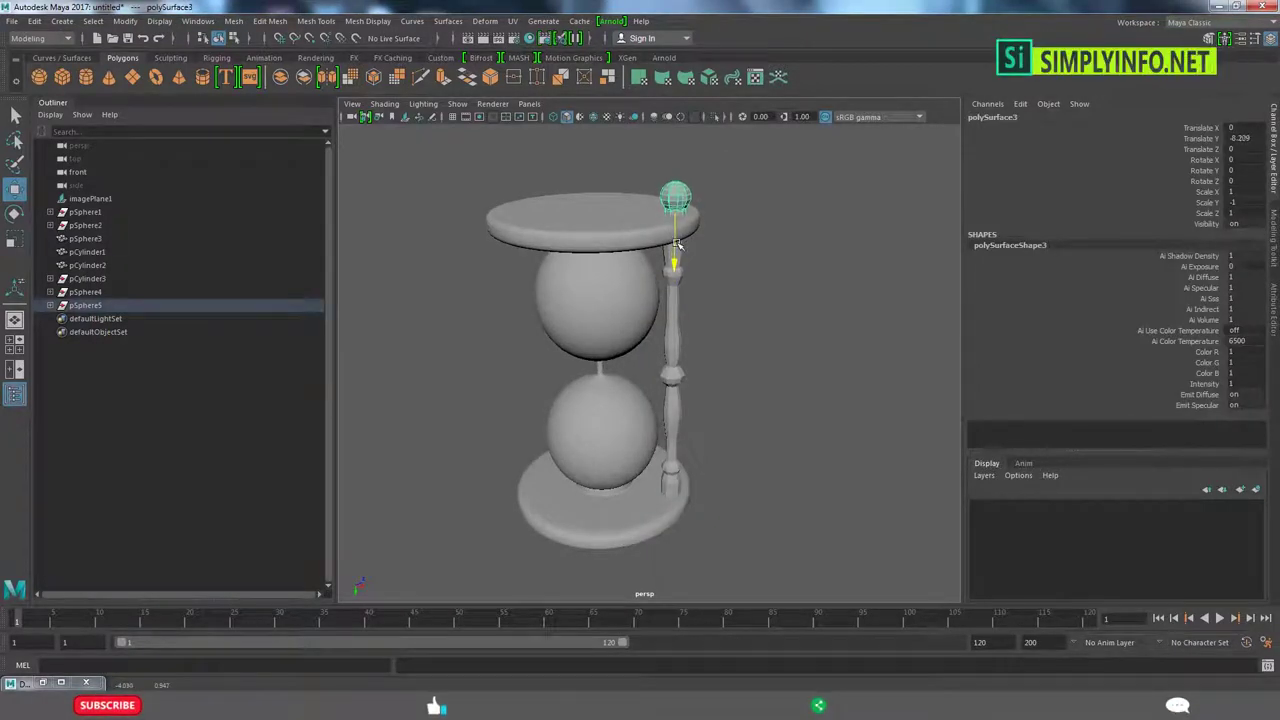
{"action": "left_click", "coordinate": [809, 323]}
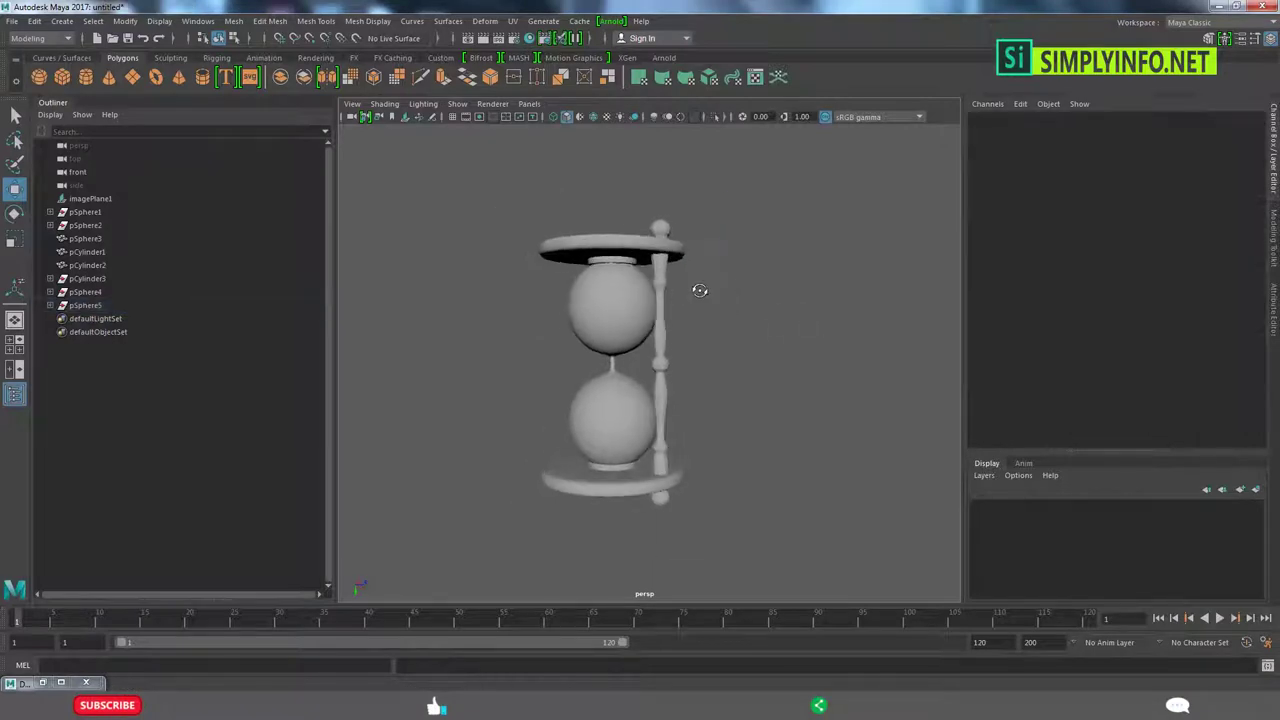
- Select the pillar pieces and combine them into a single mesh, polySurface3
{"action": "mouse_move", "coordinate": [697, 286]}
{"action": "left_mouse_down", "text": "alt"}
{"action": "mouse_move", "coordinate": [743, 277]}
{"action": "mouse_move", "coordinate": [693, 278]}
{"action": "left_mouse_up", "text": "alt"}
{"action": "scroll", "coordinate": [693, 278], "scroll_direction": "down", "scroll_amount": 3}
{"action": "left_click", "coordinate": [672, 436]}
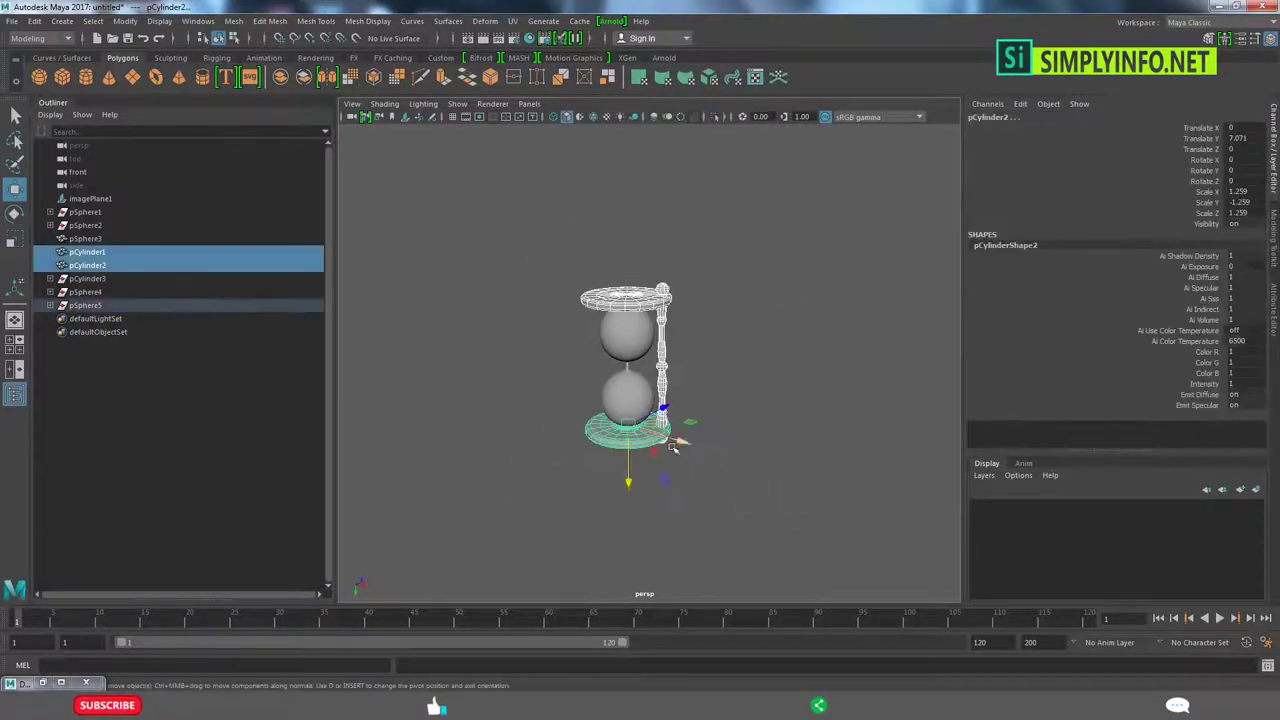
{"action": "left_click", "coordinate": [662, 390]}
{"action": "right_click_drag", "start_coordinate": [760, 245], "coordinate": [743, 488], "text": "shift"}
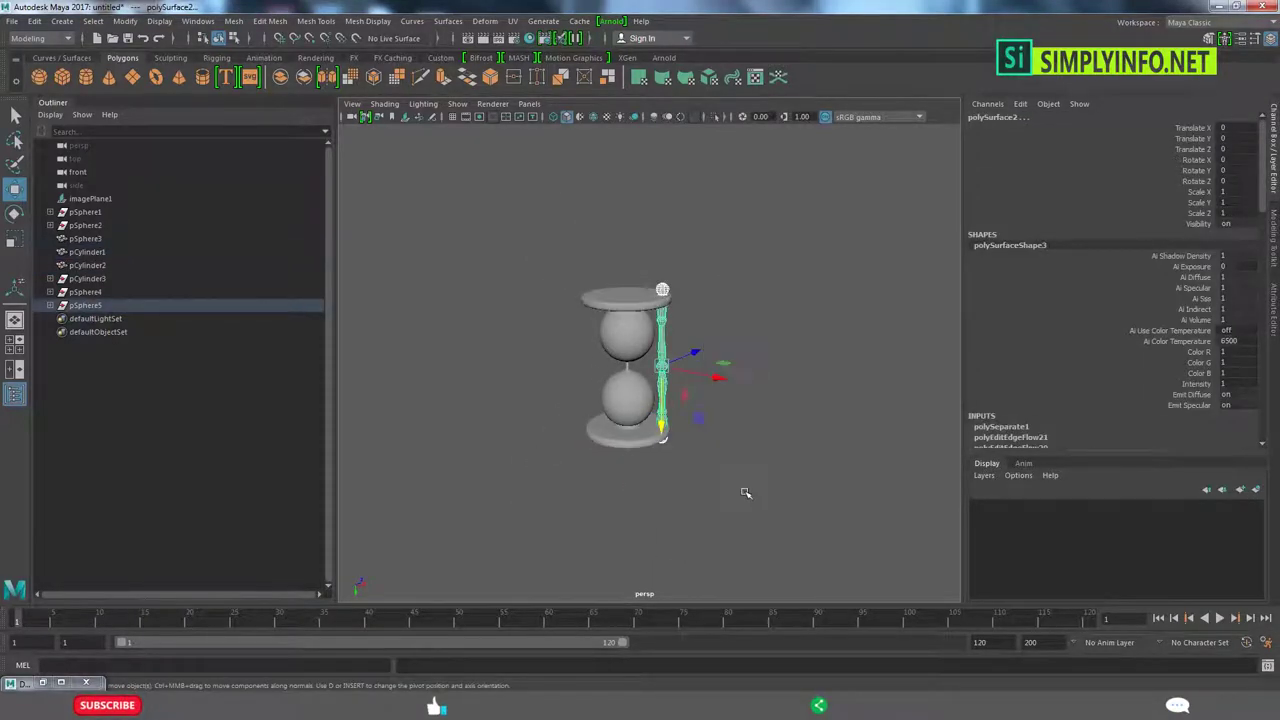
{"action": "key", "text": "ctrl+z"}
{"action": "mouse_move", "coordinate": [755, 290]}
{"action": "right_mouse_down", "text": "shift"}
{"action": "mouse_move", "coordinate": [745, 456]}
{"action": "mouse_move", "coordinate": [758, 292]}
{"action": "mouse_move", "coordinate": [756, 328]}
{"action": "right_mouse_up", "text": "shift"}
{"action": "key", "text": "ctrl+z"}
{"action": "right_click_drag", "start_coordinate": [737, 512], "coordinate": [737, 512], "text": "shift"}
- In the enlarged top view, move the pillar's pivot to its base centre
{"action": "key", "text": "ctrl+z"}
{"action": "key", "text": "shift+z"}
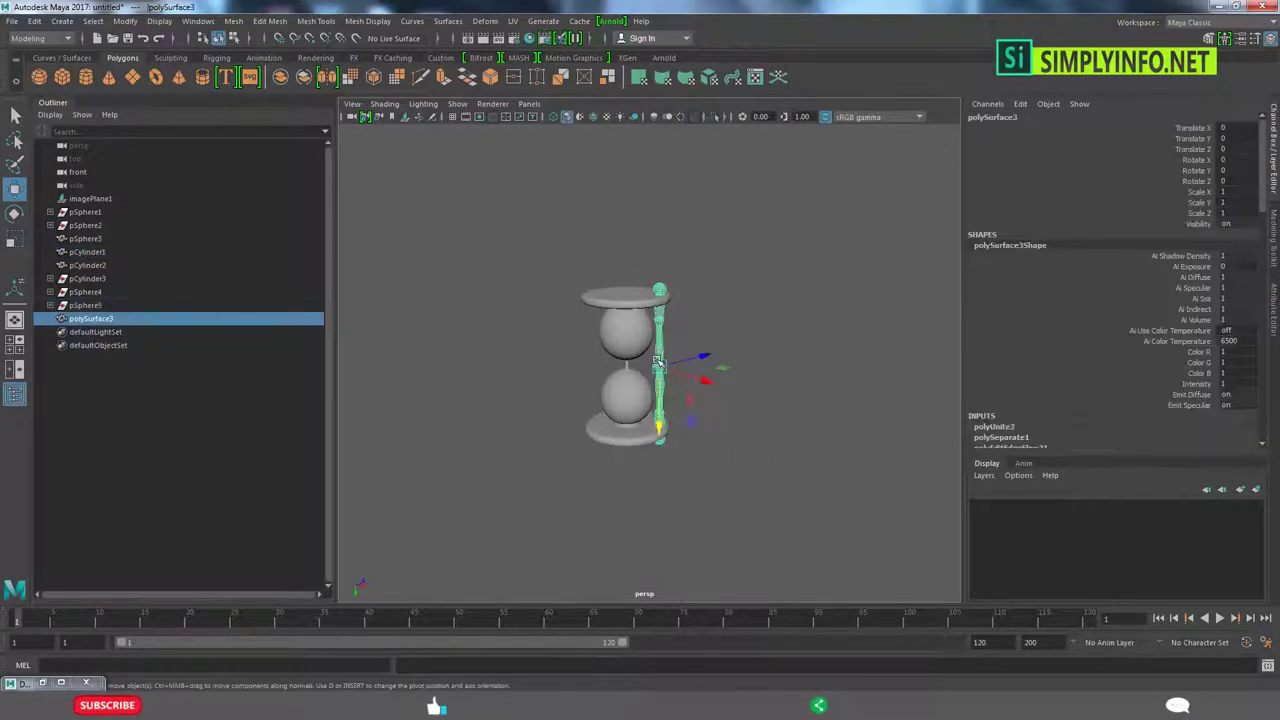
{"action": "key", "text": "space"}
{"action": "key", "text": "space"}
{"action": "scroll", "coordinate": [655, 318], "scroll_direction": "down", "scroll_amount": 5}
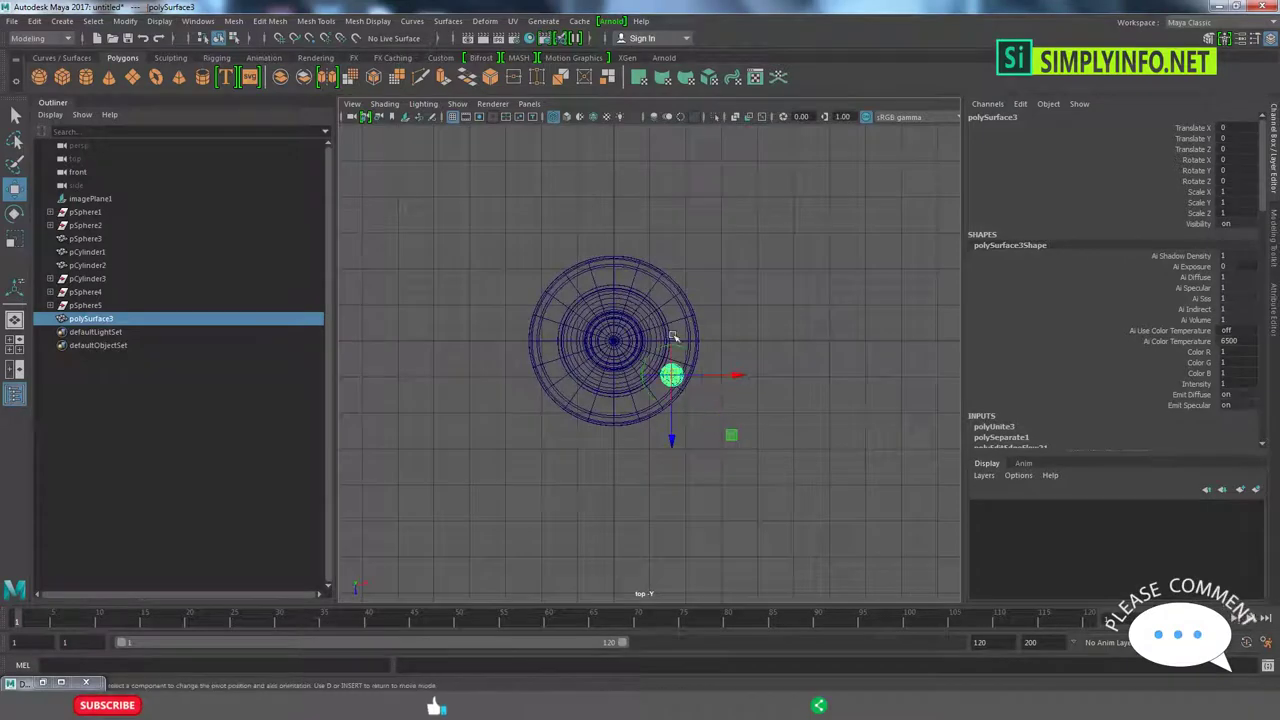
{"action": "key", "text": "d"}
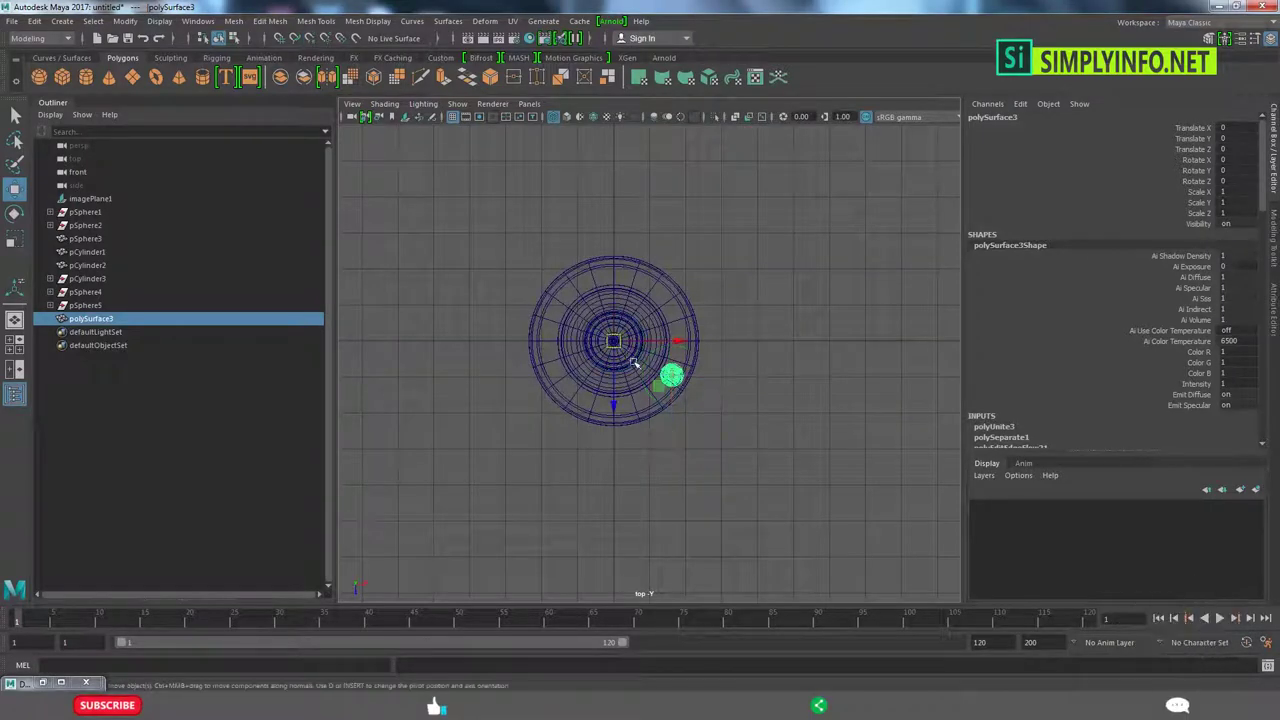
{"action": "scroll", "coordinate": [633, 363], "scroll_direction": "up", "scroll_amount": 5}
- Freeze the pillar's transformations and duplicate it as polySurface4
{"action": "left_click", "coordinate": [125, 21]}
{"action": "left_click", "coordinate": [155, 88]}
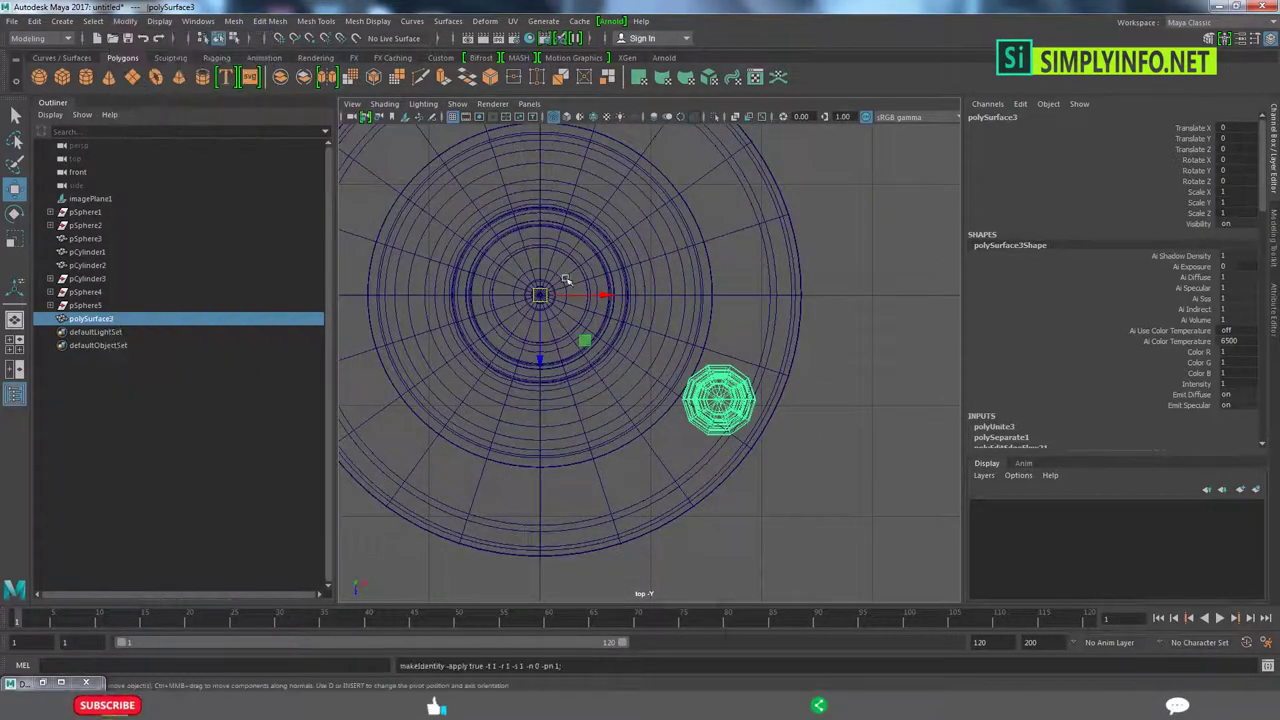
{"action": "key", "text": "ctrl+d"}
{"action": "scroll", "coordinate": [752, 398], "scroll_direction": "down", "scroll_amount": 4}
{"action": "scroll", "coordinate": [752, 398], "scroll_direction": "up", "scroll_amount": 1}
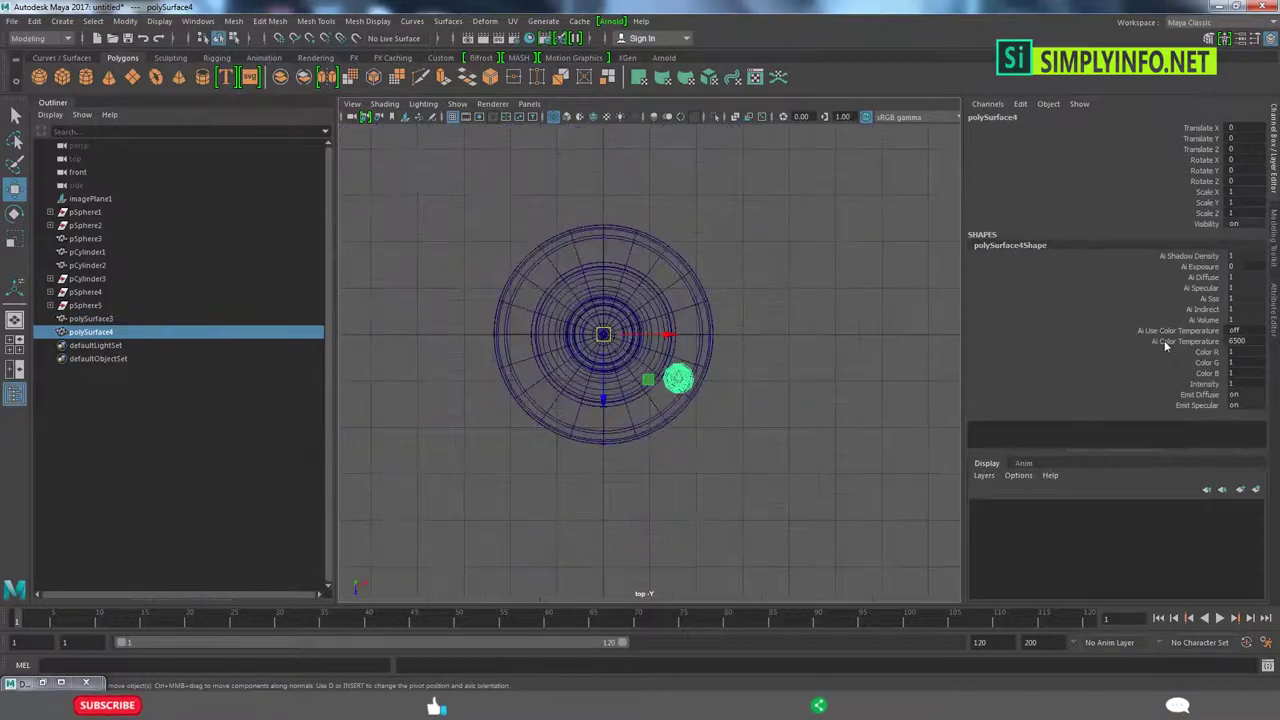
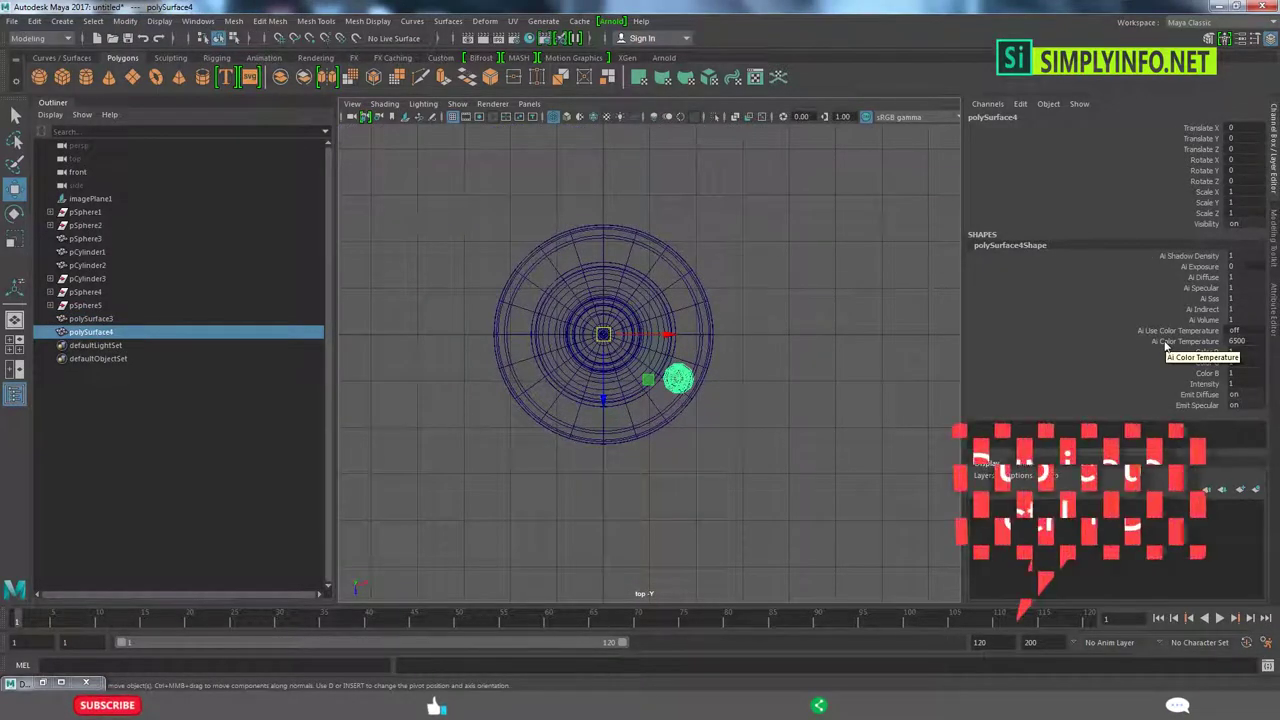
- Rotate a post 120° and duplicate the other post into the third position
{"action": "key", "text": "e"}
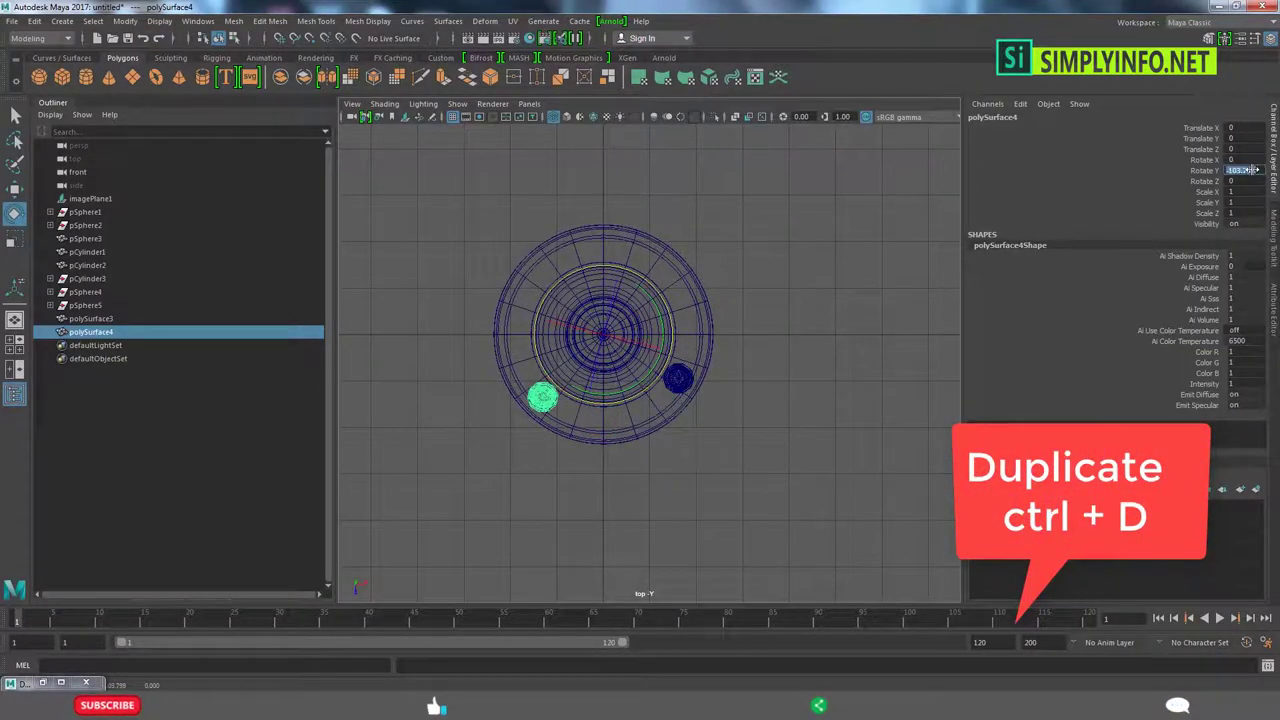
{"action": "type", "text": "120"}
{"action": "left_click", "coordinate": [1213, 176]}
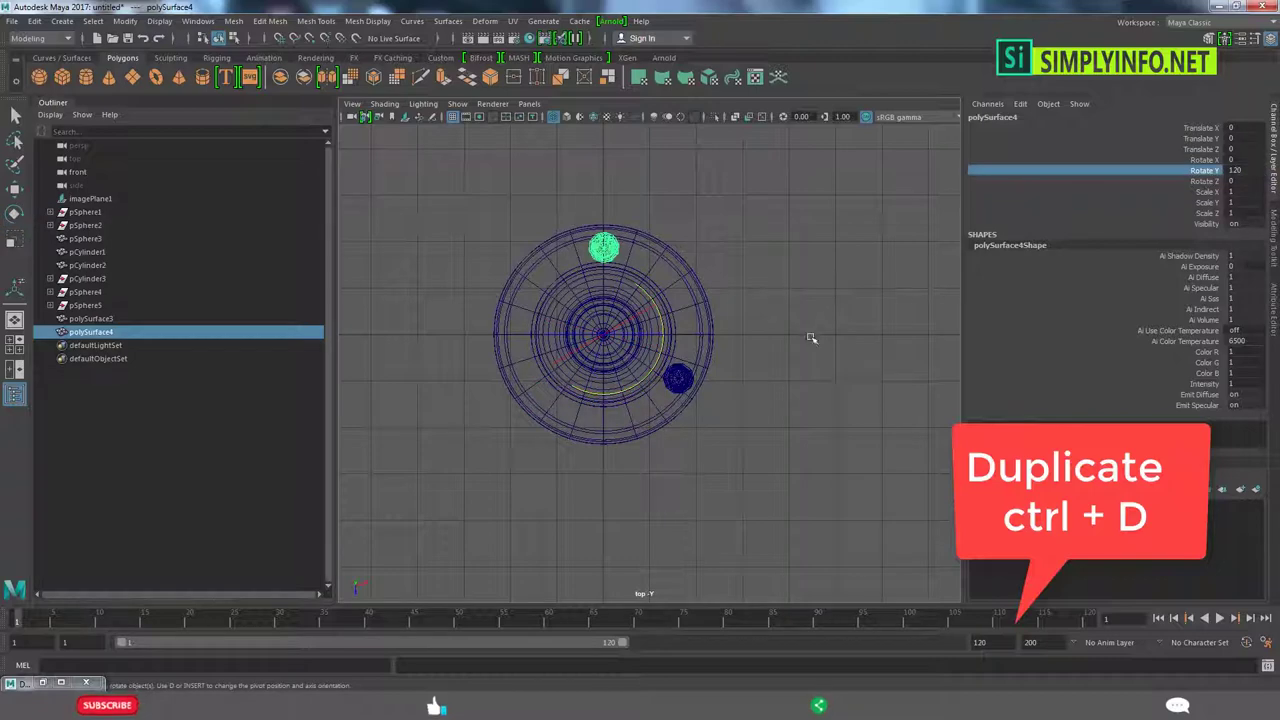
{"action": "left_click", "coordinate": [684, 379]}
{"action": "key", "text": "ctrl+d"}
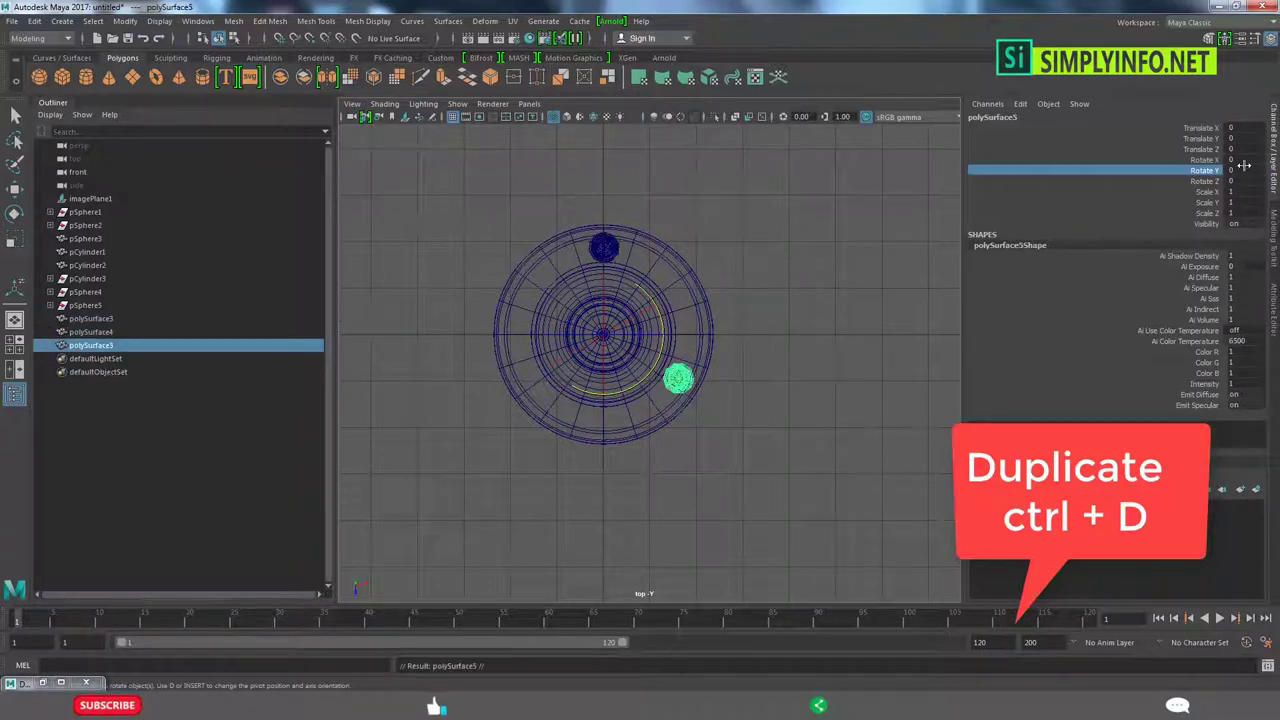
{"action": "key", "text": "space"}
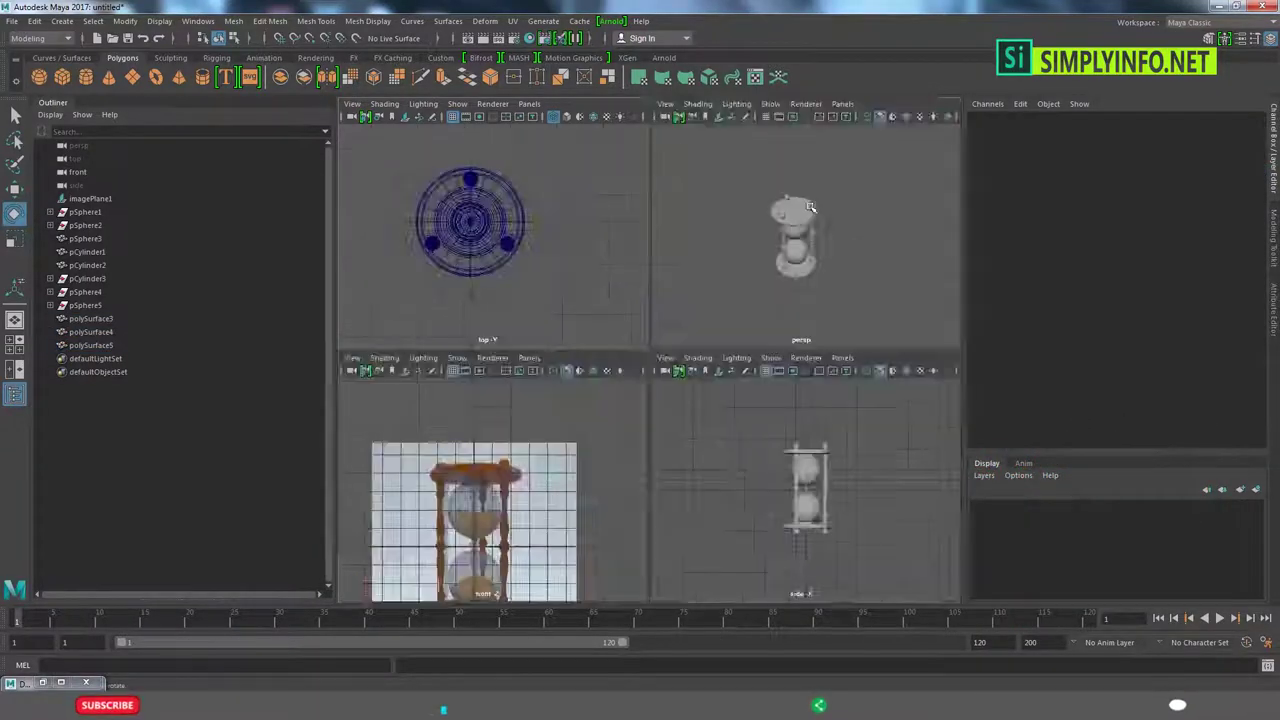
- Return to a single perspective view showing the three-post frame beside the reference image
{"action": "key", "text": "space"}
{"action": "left_click_drag", "start_coordinate": [430, 240], "coordinate": [803, 513]}
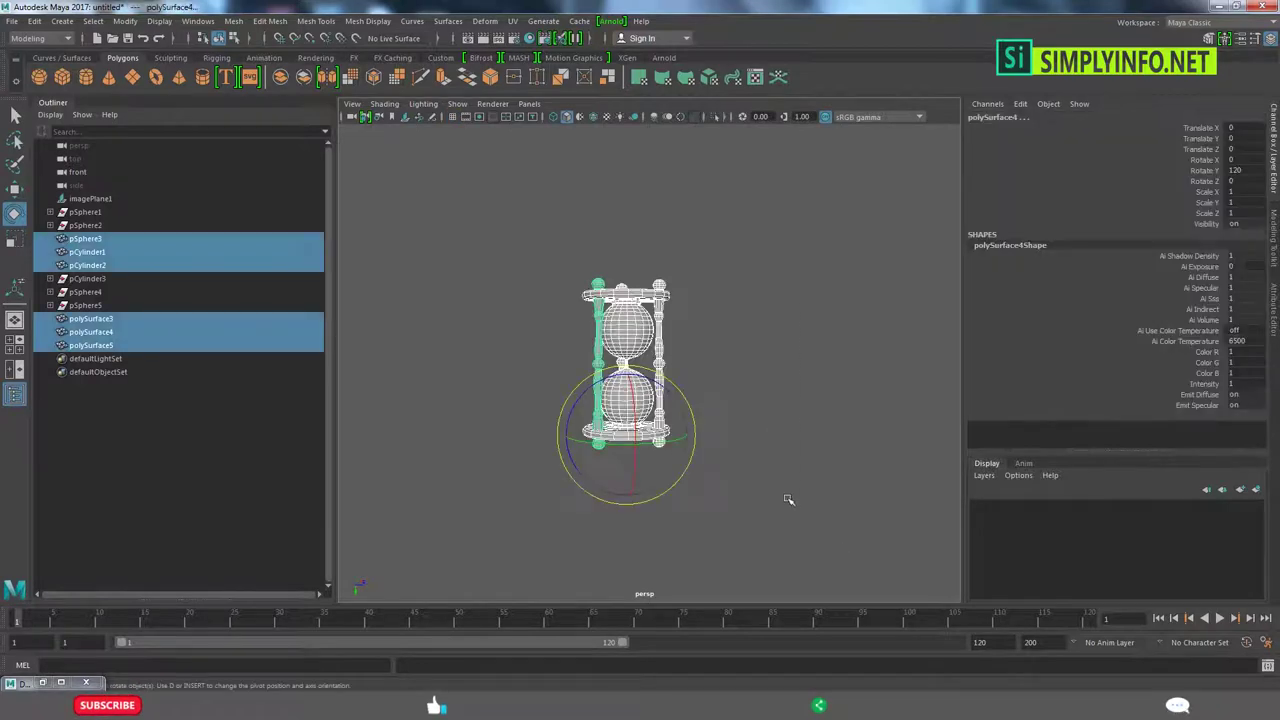
{"action": "left_click", "coordinate": [686, 449]}
{"action": "left_click_drag", "start_coordinate": [686, 449], "coordinate": [629, 421], "text": "alt"}
{"action": "mouse_move", "coordinate": [615, 431]}
{"action": "left_mouse_down", "text": "alt"}
{"action": "mouse_move", "coordinate": [586, 257]}
{"action": "mouse_move", "coordinate": [623, 349]}
{"action": "left_mouse_up", "text": "alt"}
{"action": "key", "text": "space"}
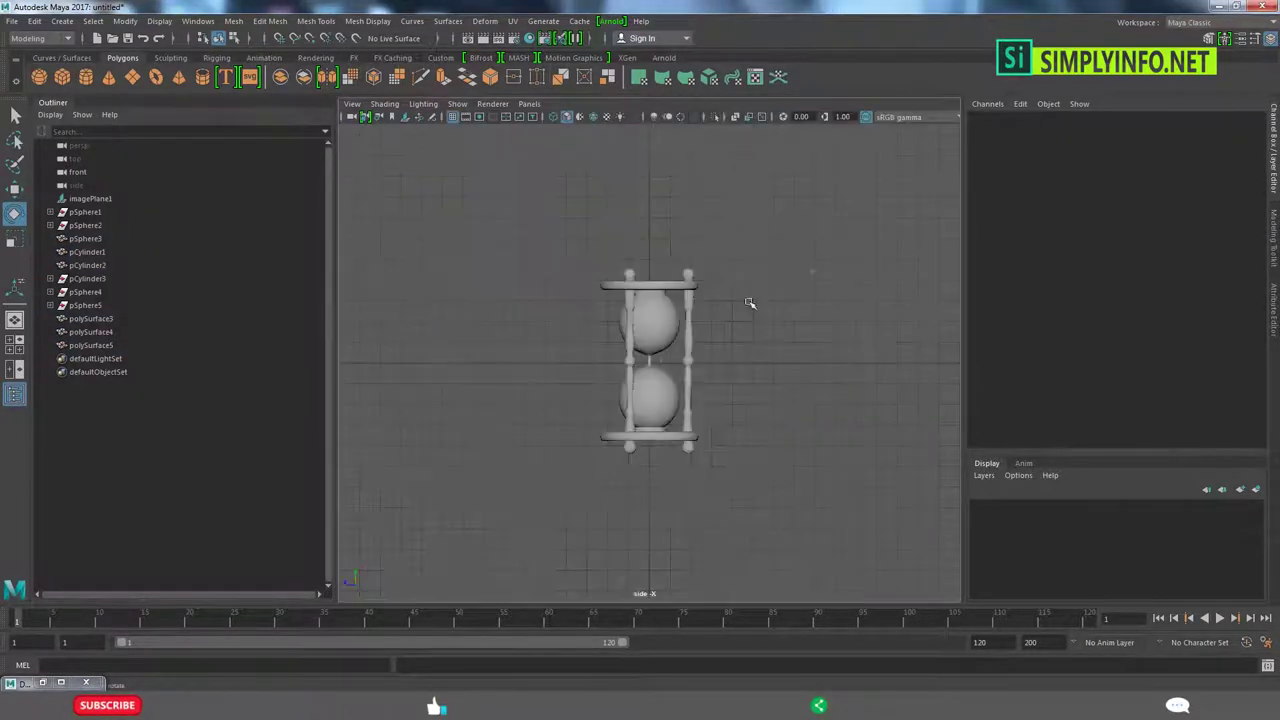
{"action": "key", "text": "space"}
{"action": "key", "text": "space"}
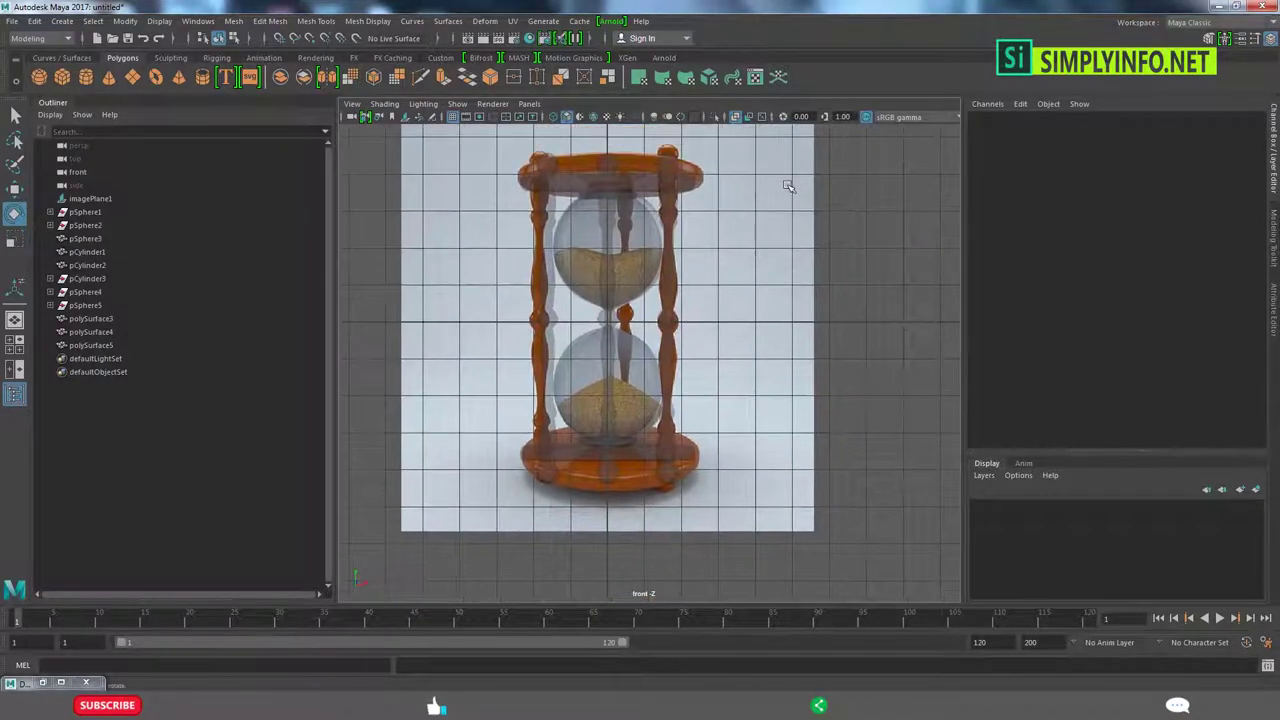
{"action": "key", "text": "space"}
{"action": "key", "text": "space"}
{"action": "left_click_drag", "start_coordinate": [791, 280], "coordinate": [668, 365], "text": "alt"}
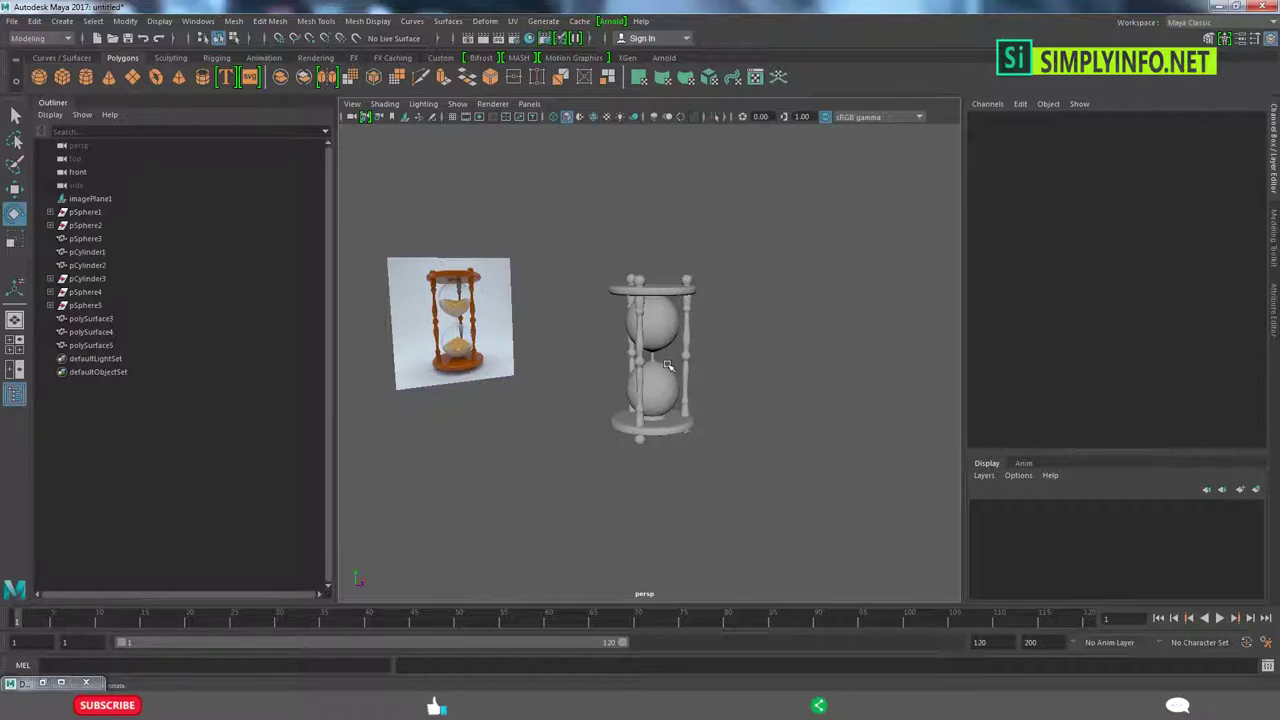
{"action": "scroll", "coordinate": [668, 365], "scroll_direction": "up", "scroll_amount": 3}
- Assign a new aiStandard material to the top disc with Diffuse Weight 1
{"action": "left_click", "coordinate": [632, 267]}
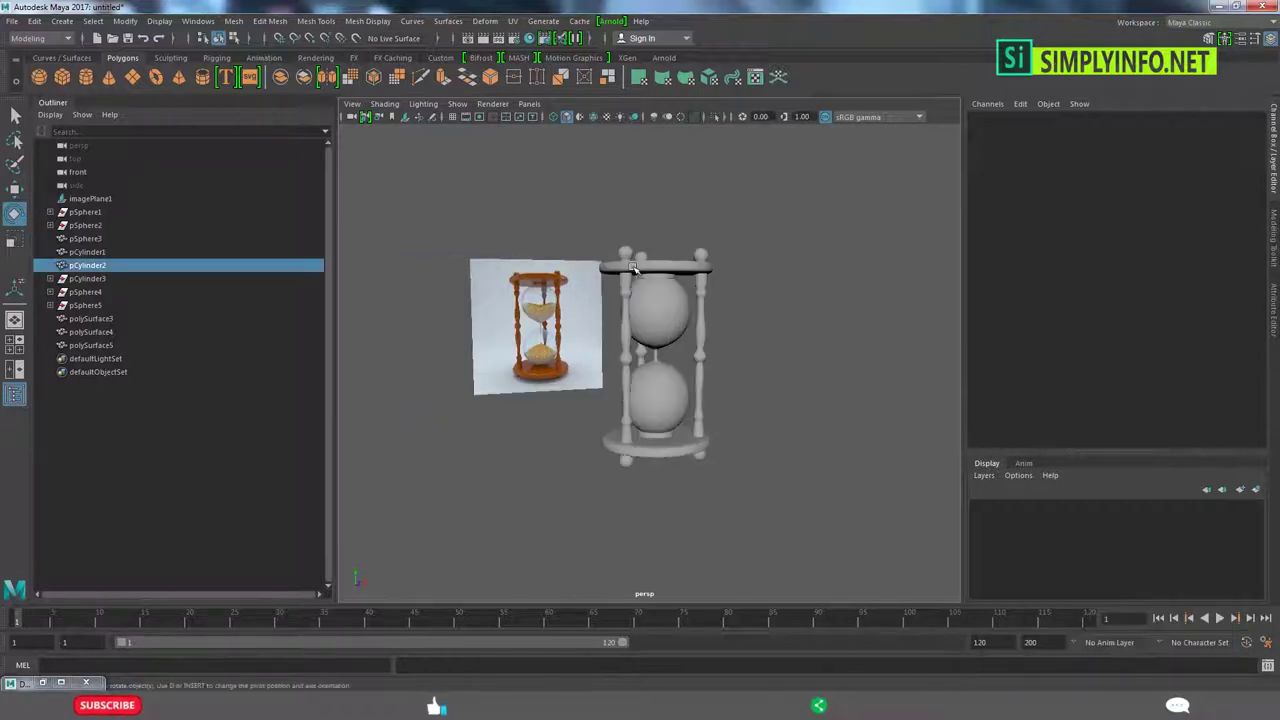
{"action": "right_click_drag", "start_coordinate": [632, 267], "coordinate": [645, 608]}
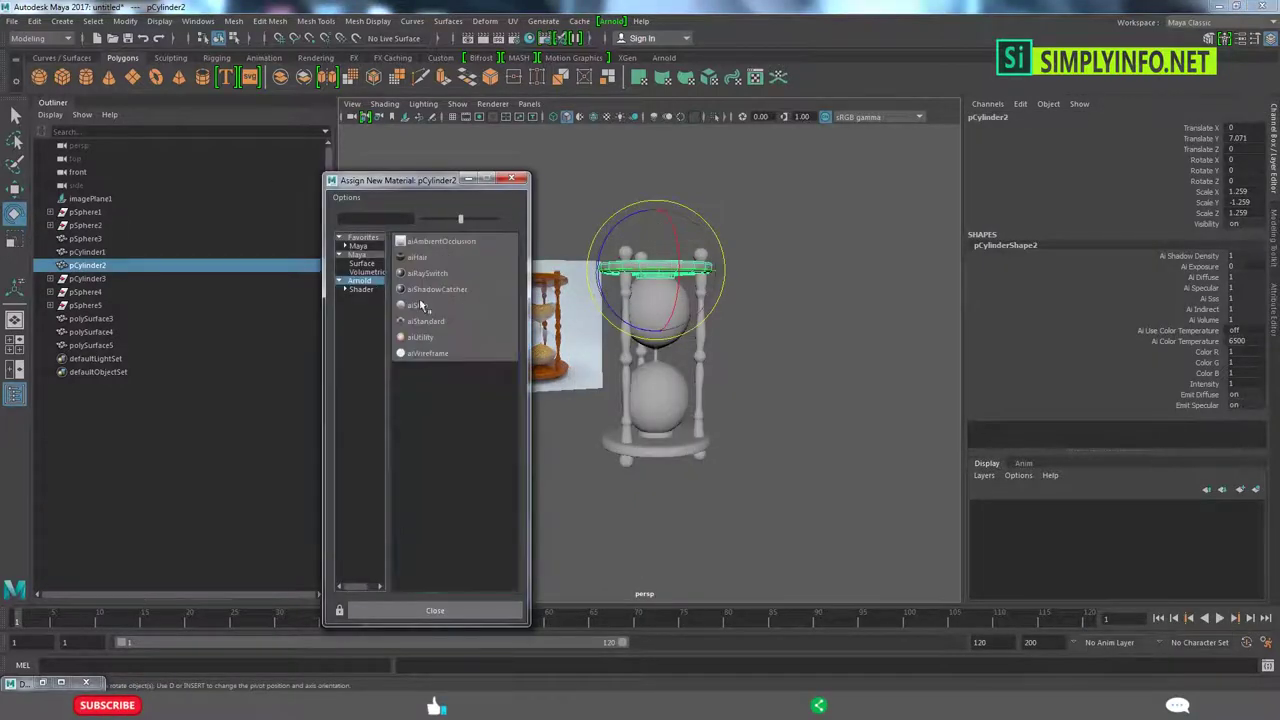
{"action": "left_click", "coordinate": [432, 323]}
{"action": "right_click_drag", "start_coordinate": [651, 277], "coordinate": [660, 613]}
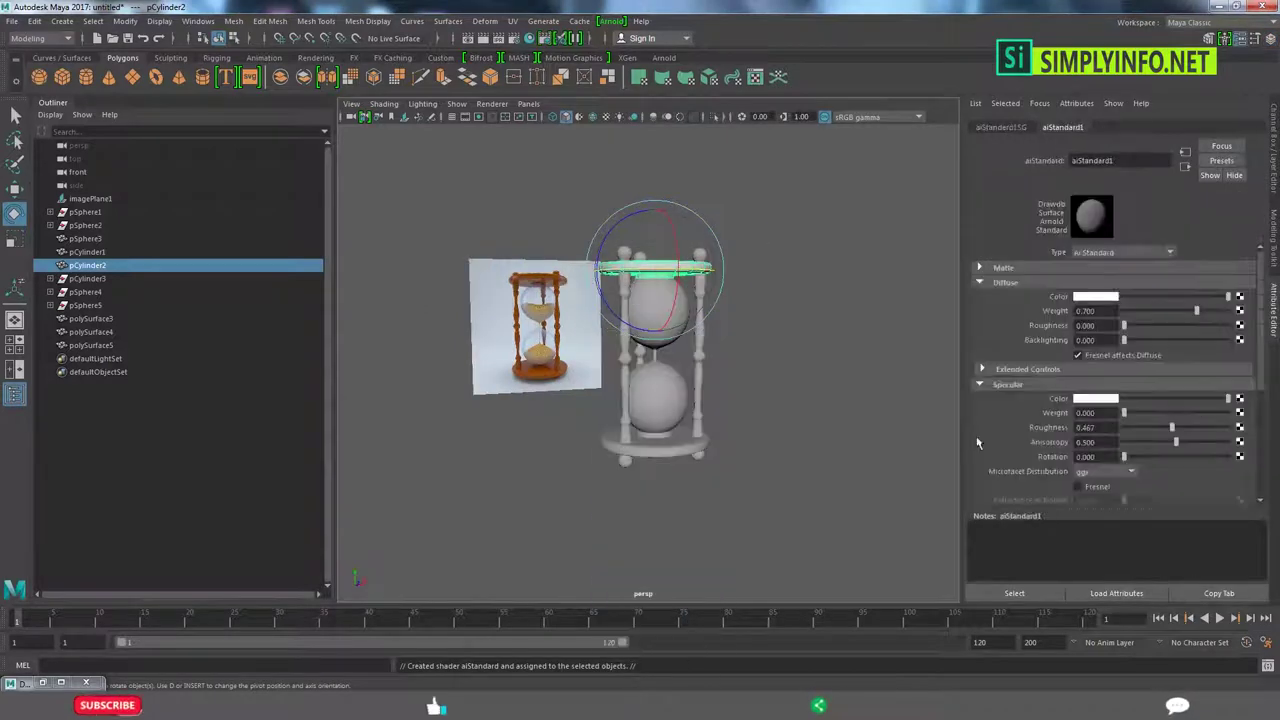
{"action": "left_click_drag", "start_coordinate": [1183, 318], "coordinate": [1230, 311]}
- Eyedrop the brown wood colour from the reference photo into the diffuse colour
{"action": "left_click", "coordinate": [1095, 296]}
{"action": "left_click", "coordinate": [1030, 271]}
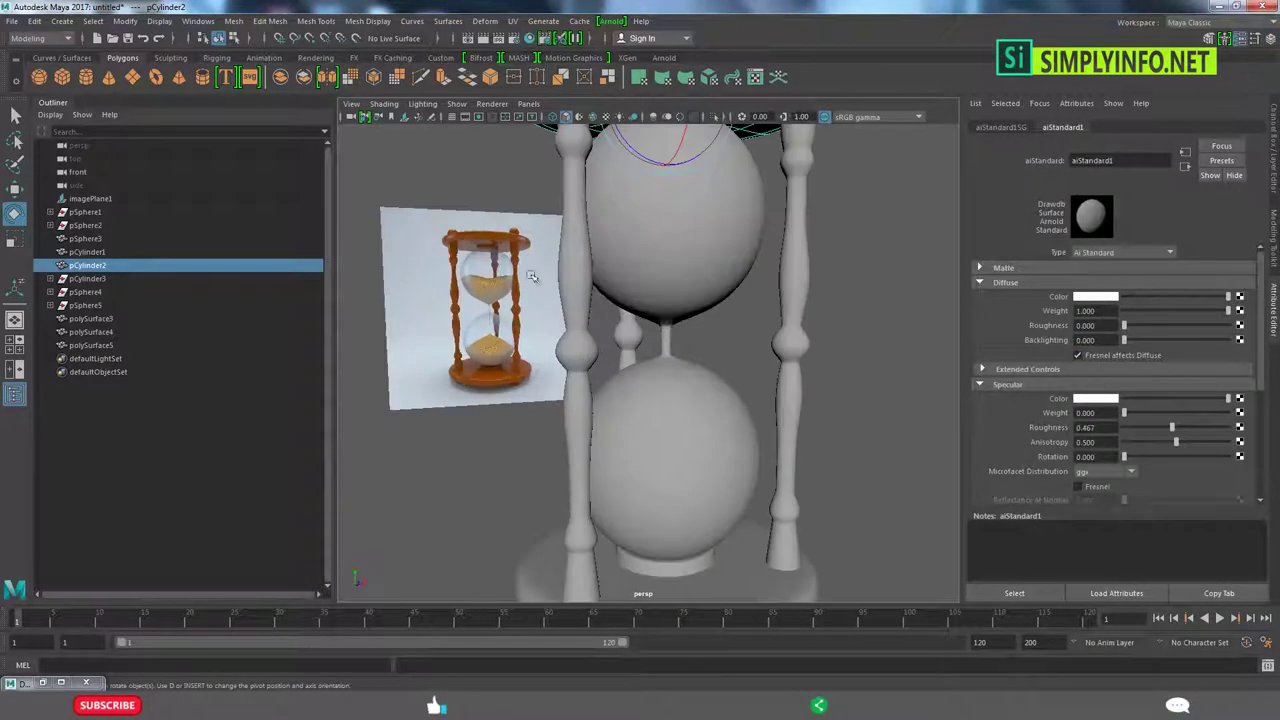
{"action": "scroll", "coordinate": [407, 225], "scroll_direction": "up", "scroll_amount": 5}
{"action": "scroll", "coordinate": [407, 225], "scroll_direction": "down", "scroll_amount": 5}
{"action": "middle_click_drag", "start_coordinate": [700, 300], "coordinate": [540, 266], "text": "alt"}
{"action": "scroll", "coordinate": [763, 414], "scroll_direction": "up", "scroll_amount": 5}
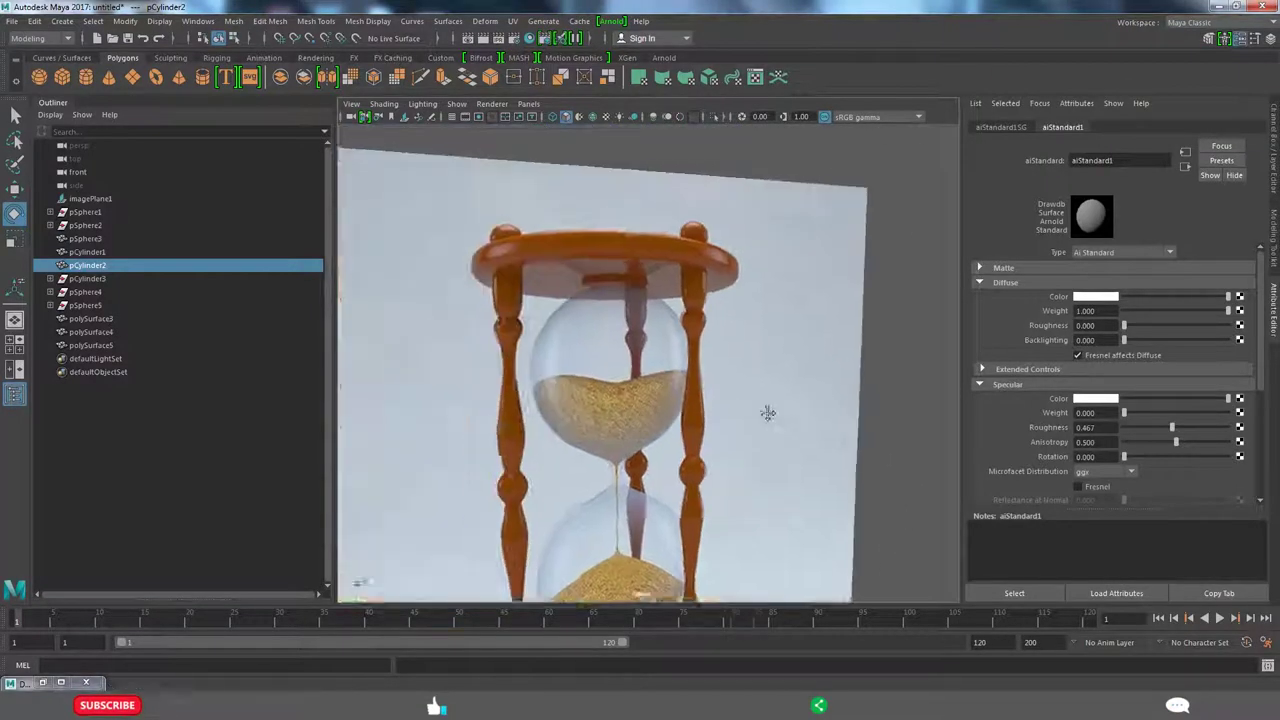
{"action": "left_click", "coordinate": [1095, 296]}
{"action": "left_click", "coordinate": [1030, 271]}
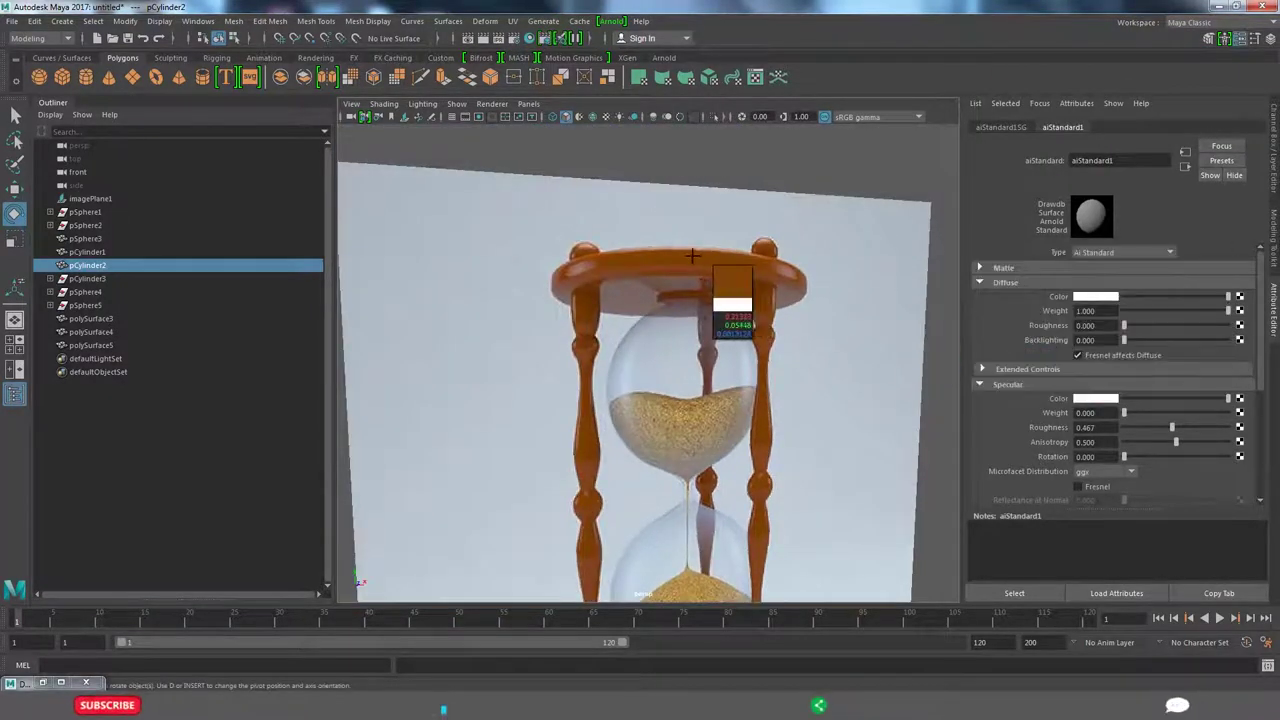
{"action": "left_click", "coordinate": [625, 272]}
- Brighten the disc's orange wood colour slightly
{"action": "scroll", "coordinate": [650, 300], "scroll_direction": "down", "scroll_amount": 4}
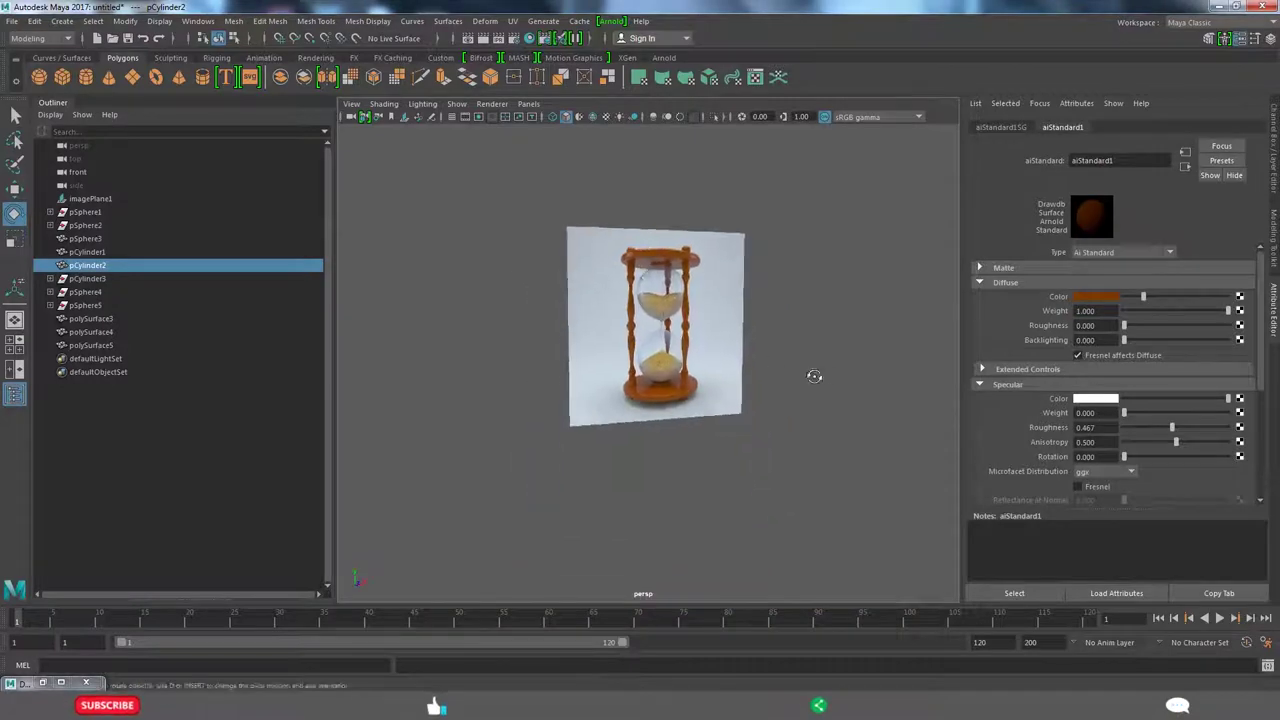
{"action": "left_click_drag", "start_coordinate": [814, 374], "coordinate": [796, 401], "text": "alt"}
{"action": "scroll", "coordinate": [796, 401], "scroll_direction": "down", "scroll_amount": 3}
{"action": "left_click_drag", "start_coordinate": [766, 349], "coordinate": [700, 340], "text": "alt"}
{"action": "scroll", "coordinate": [700, 340], "scroll_direction": "up", "scroll_amount": 3}
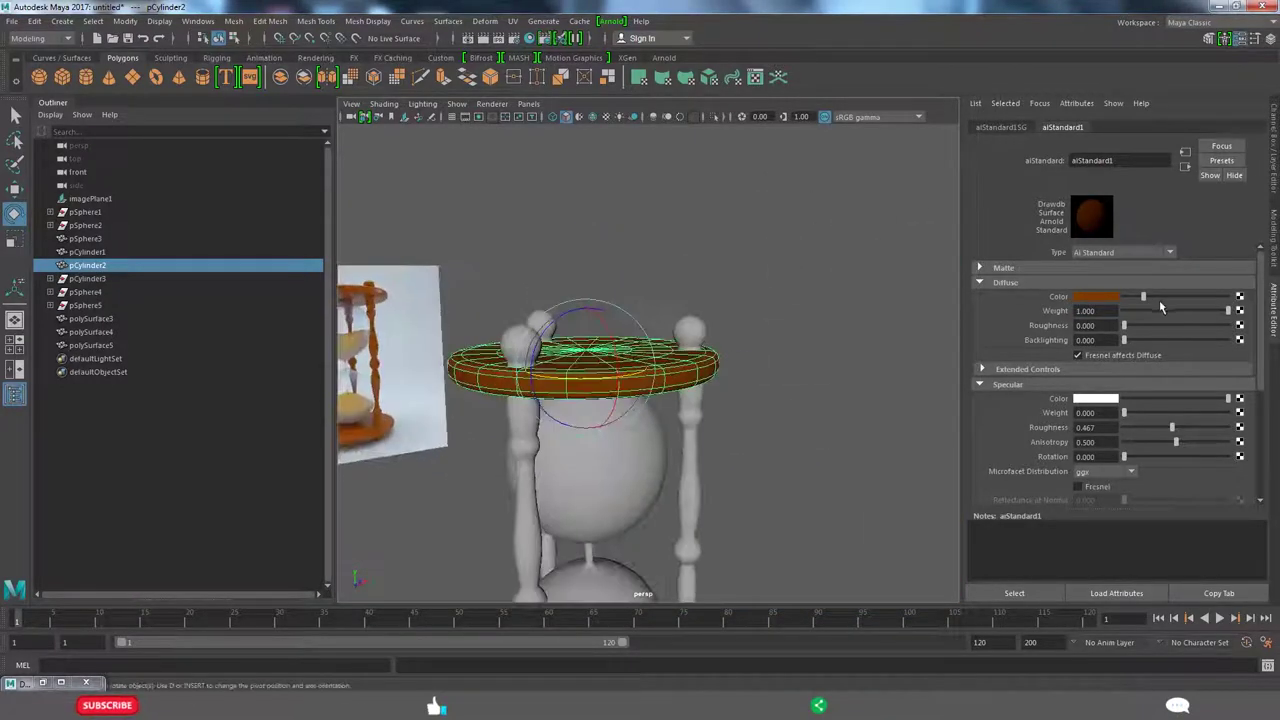
{"action": "left_click_drag", "start_coordinate": [1147, 297], "coordinate": [1169, 297]}
{"action": "scroll", "coordinate": [705, 468], "scroll_direction": "down", "scroll_amount": 2}
{"action": "left_click_drag", "start_coordinate": [705, 468], "coordinate": [1120, 397], "text": "alt"}
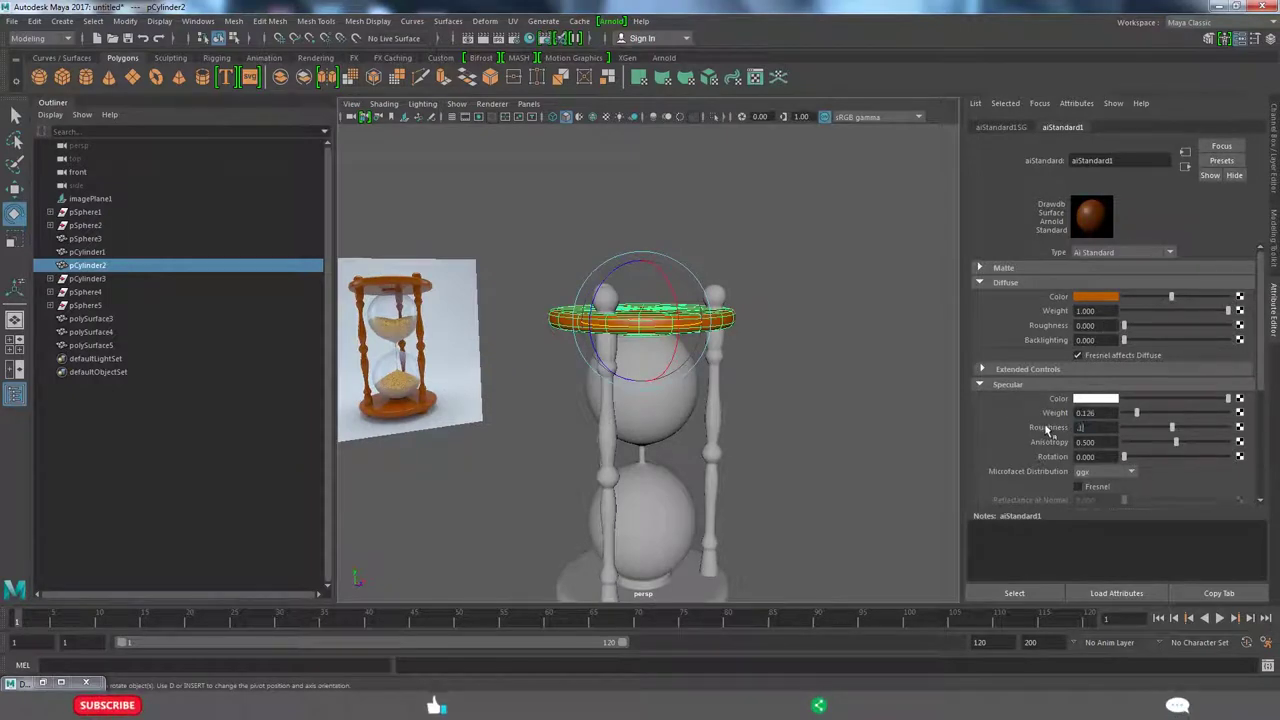
- Apply the existing wood material to the posts and bottom disc
{"action": "left_click", "coordinate": [760, 414]}
{"action": "scroll", "coordinate": [671, 366], "scroll_direction": "down", "scroll_amount": 3}
{"action": "left_click_drag", "start_coordinate": [671, 366], "coordinate": [654, 392], "text": "alt"}
{"action": "left_click", "coordinate": [652, 352]}
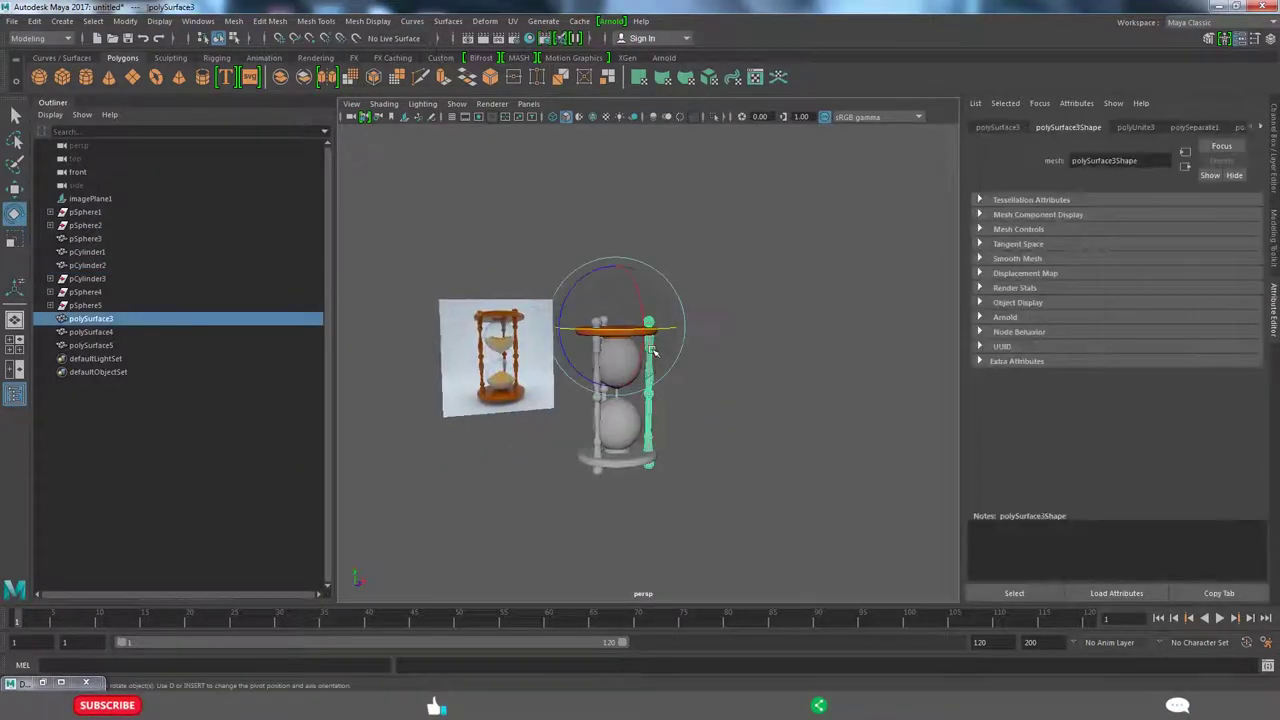
{"action": "right_click", "coordinate": [650, 322]}
{"action": "left_click", "coordinate": [762, 690]}
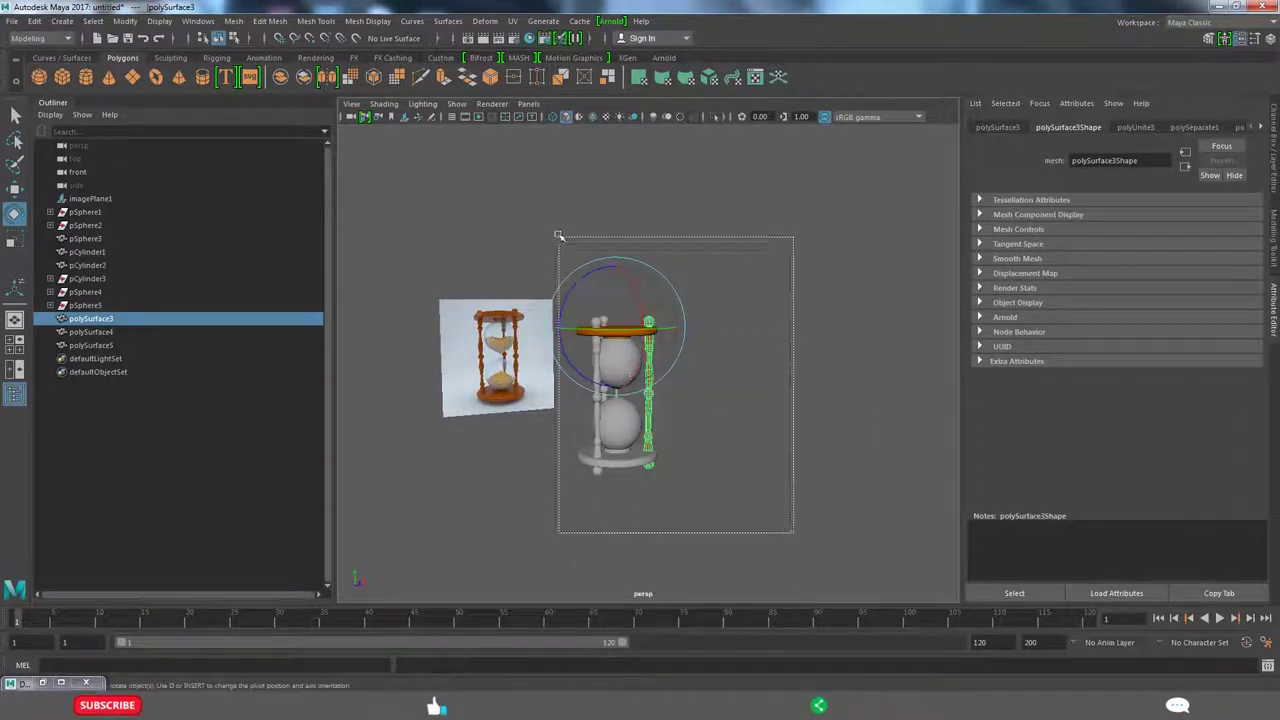
{"action": "left_click_drag", "start_coordinate": [556, 230], "coordinate": [795, 530]}
{"action": "left_click", "coordinate": [777, 394]}
{"action": "left_click_drag", "start_coordinate": [777, 394], "coordinate": [707, 394], "text": "alt"}
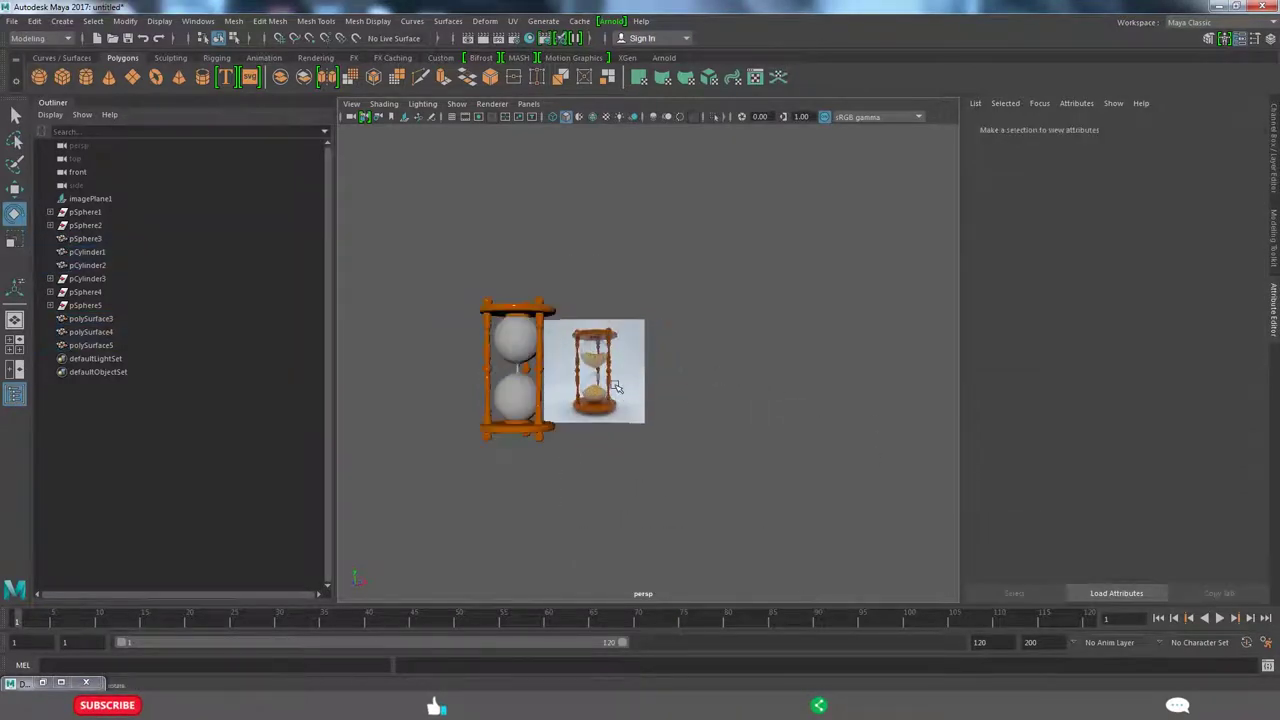
- Give the bulbs a new aiStandard material with diffuse weight 0 and specular about 0.77
{"action": "left_click", "coordinate": [553, 396]}
{"action": "right_click", "coordinate": [553, 396]}
{"action": "left_click", "coordinate": [545, 663]}
{"action": "left_click", "coordinate": [357, 257]}
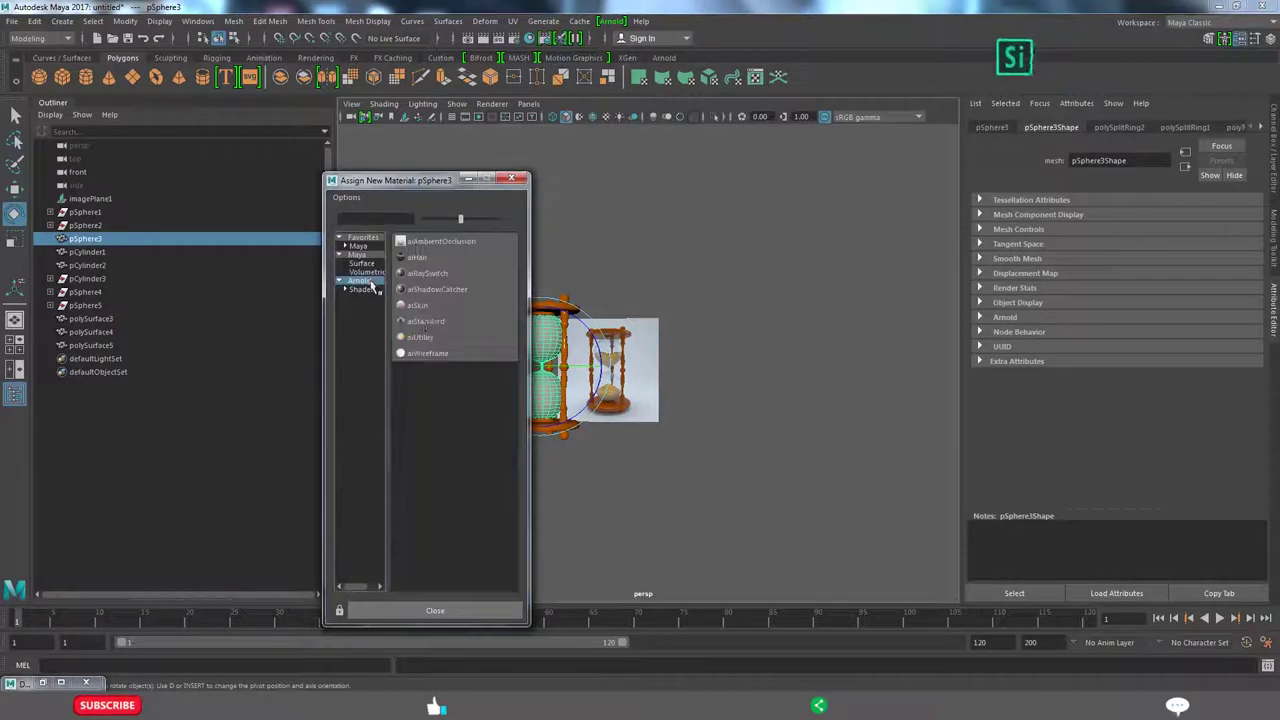
{"action": "left_click", "coordinate": [432, 320]}
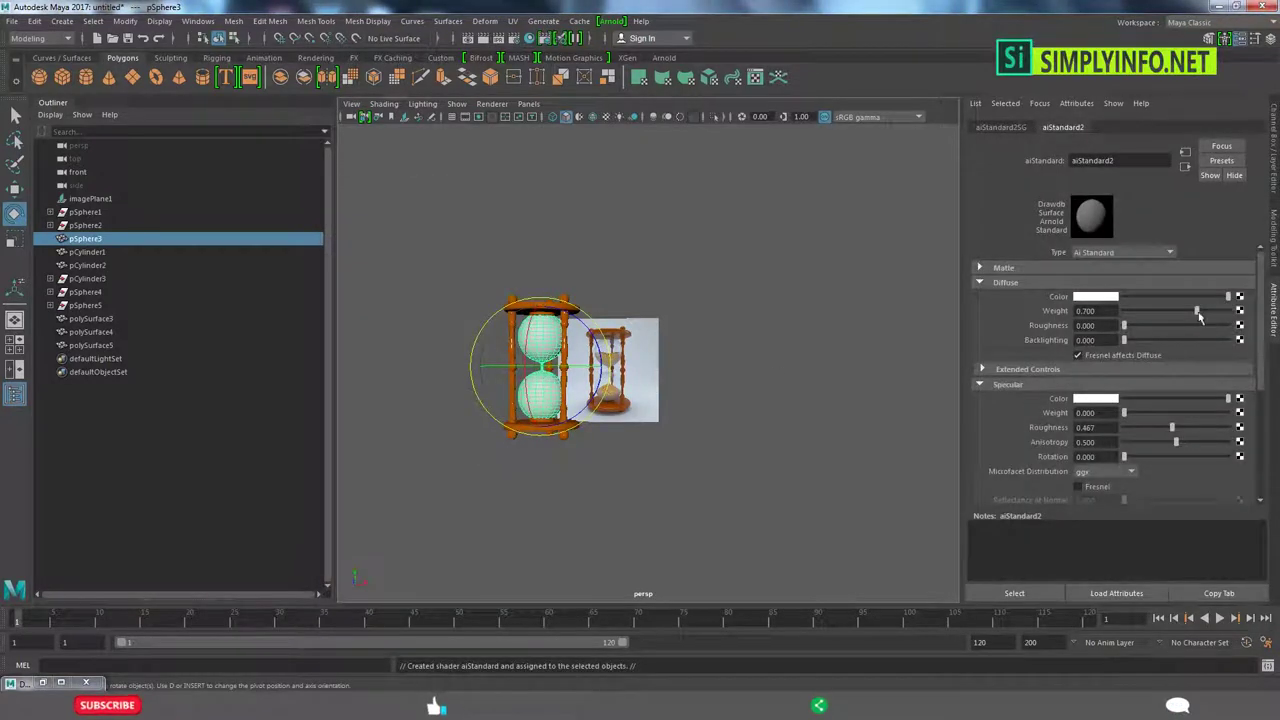
{"action": "left_click_drag", "start_coordinate": [1200, 318], "coordinate": [1110, 298]}
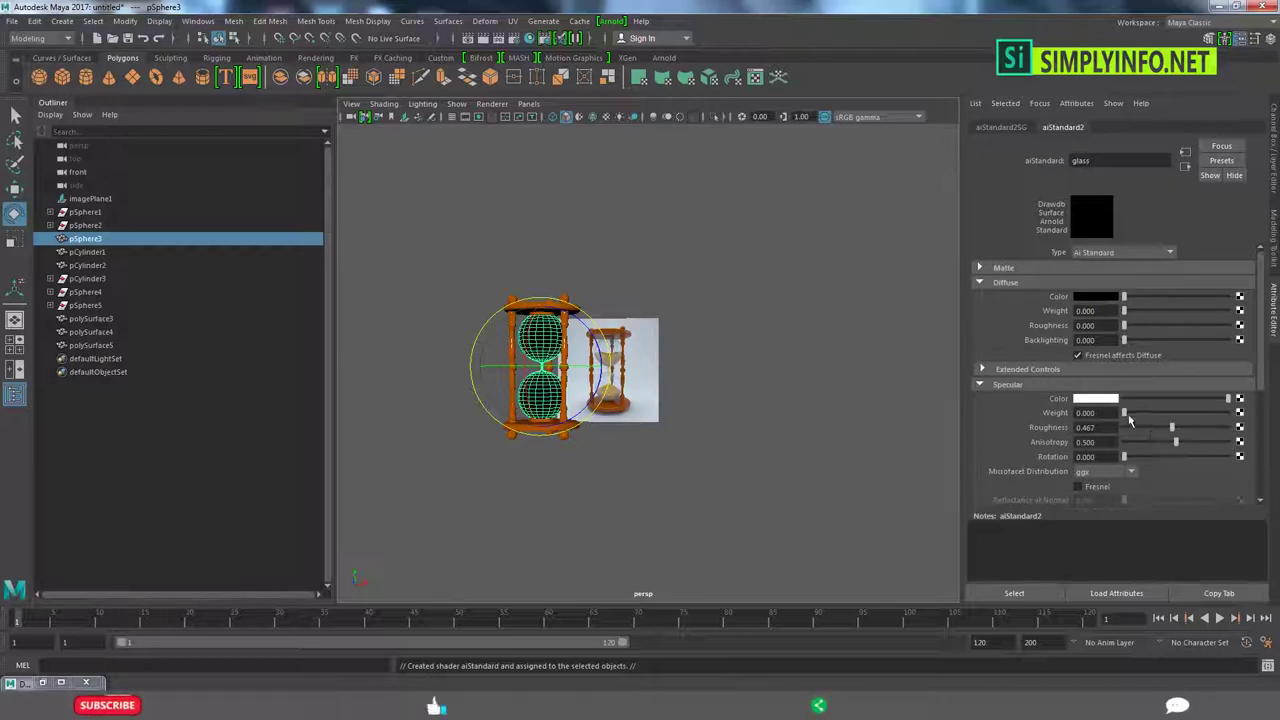
{"action": "mouse_move", "coordinate": [1140, 418]}
{"action": "left_mouse_down"}
{"action": "mouse_move", "coordinate": [1205, 425]}
{"action": "mouse_move", "coordinate": [1134, 429]}
{"action": "left_mouse_up"}
- Set white refraction with IOR 1.656 and name the shader glass
{"action": "scroll", "coordinate": [1110, 400], "scroll_direction": "down", "scroll_amount": 3}
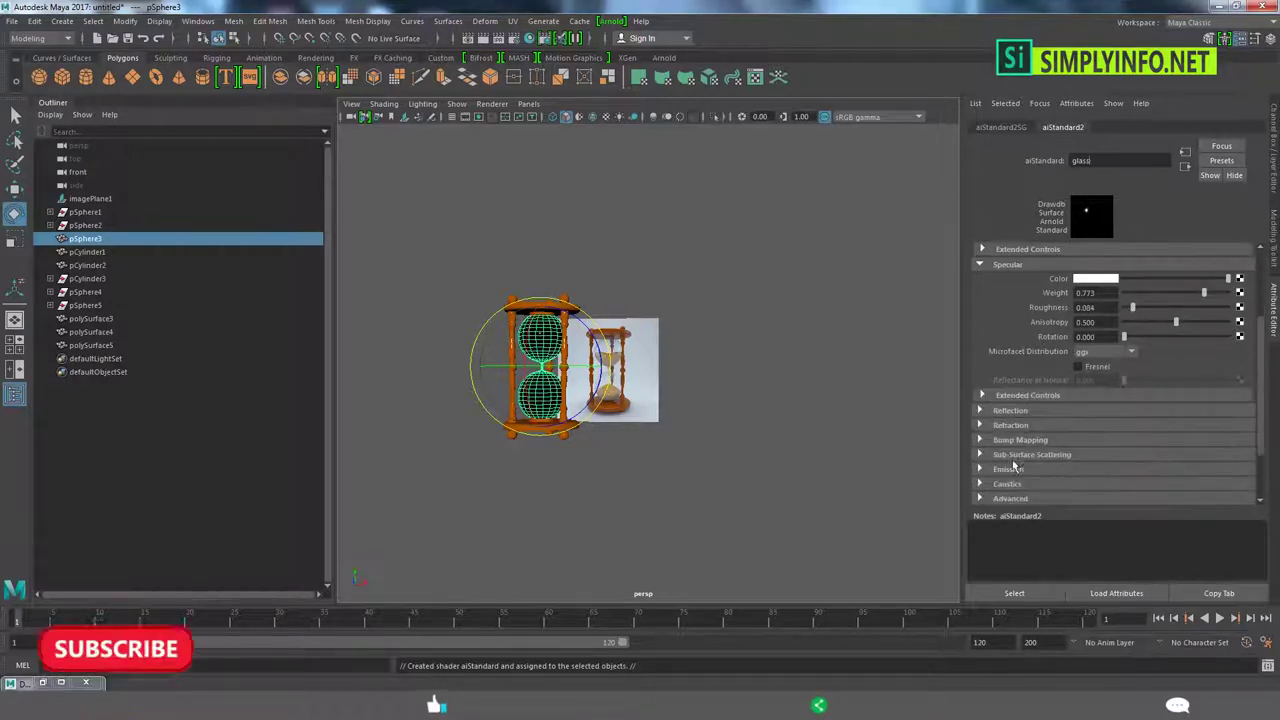
{"action": "left_click", "coordinate": [981, 410]}
{"action": "scroll", "coordinate": [1131, 447], "scroll_direction": "down", "scroll_amount": 2}
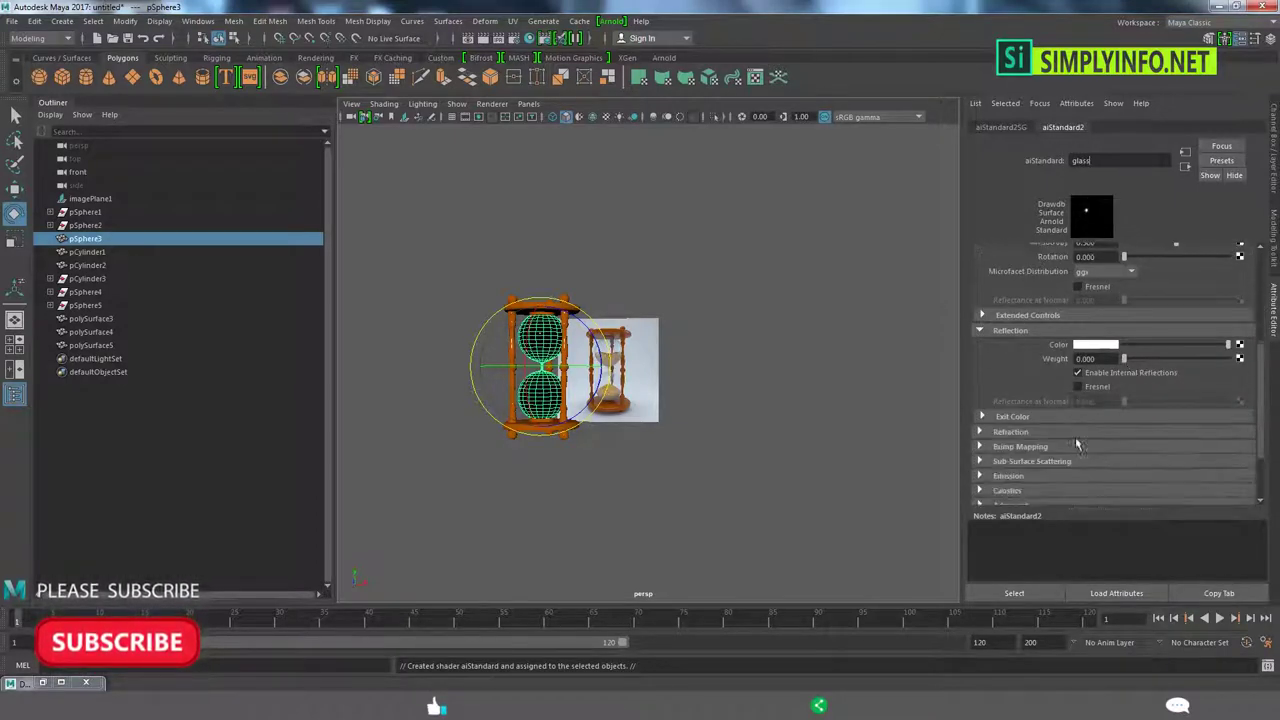
{"action": "left_click", "coordinate": [1140, 431]}
{"action": "key", "text": "Return"}
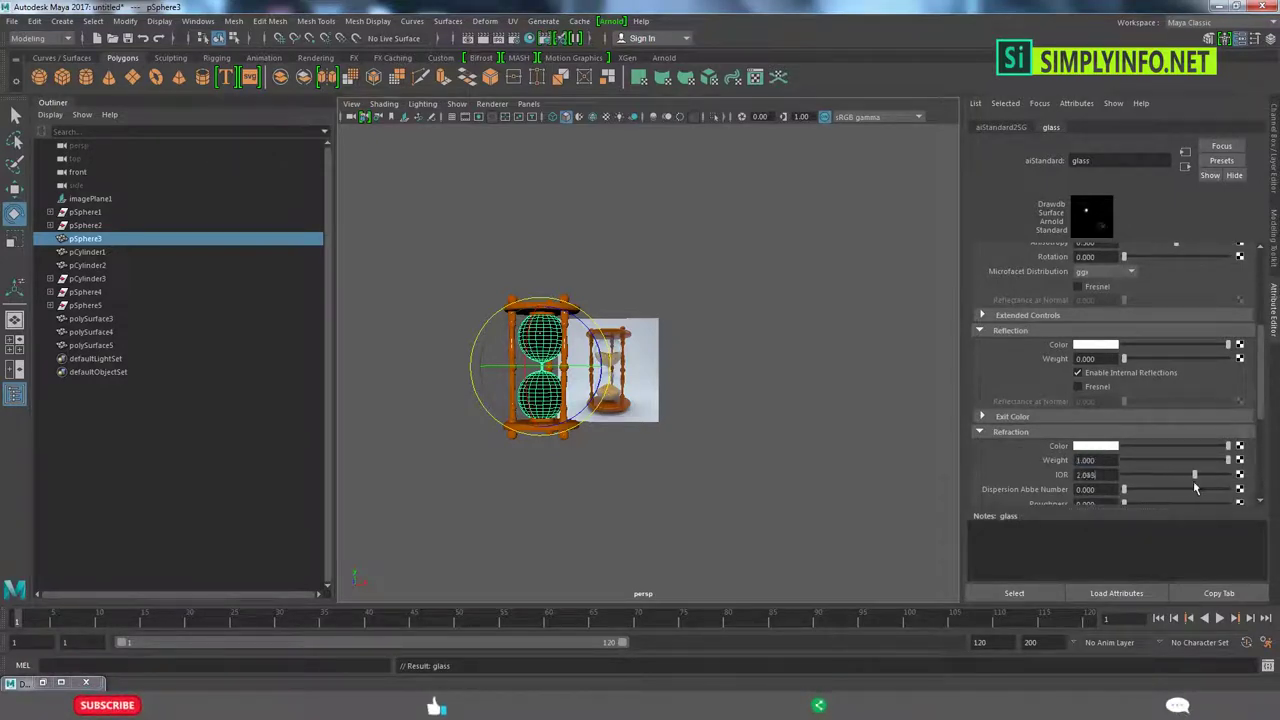
{"action": "scroll", "coordinate": [1115, 375], "scroll_direction": "down", "scroll_amount": 3}
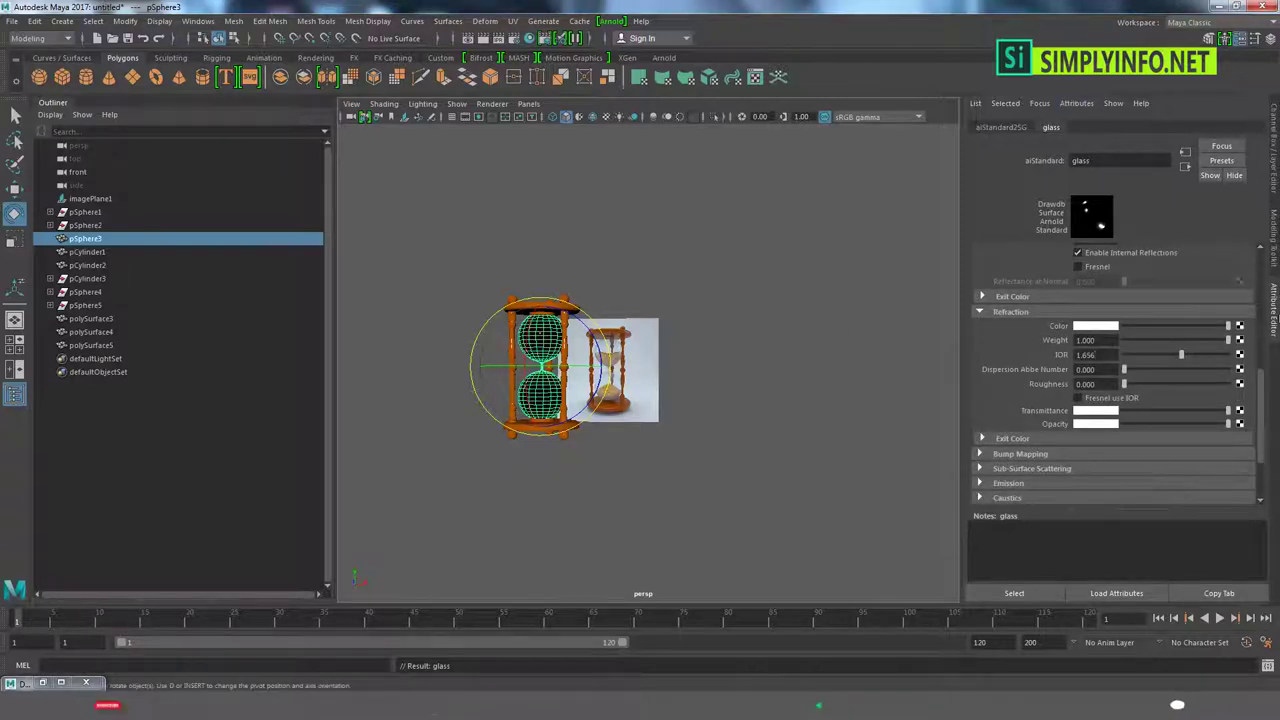
{"action": "left_click", "coordinate": [1051, 128]}
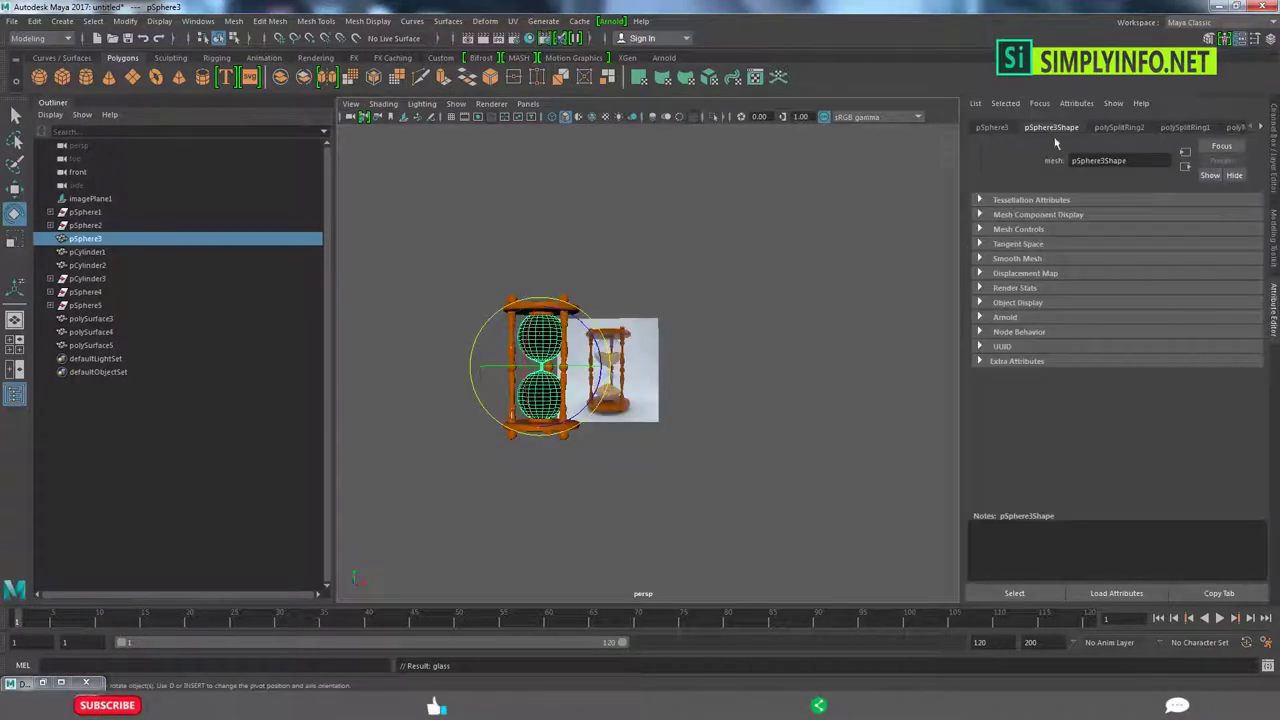
- Raise Arnold's Refraction ray depth to 6 and delete imagePlane1
{"action": "left_click", "coordinate": [980, 318]}
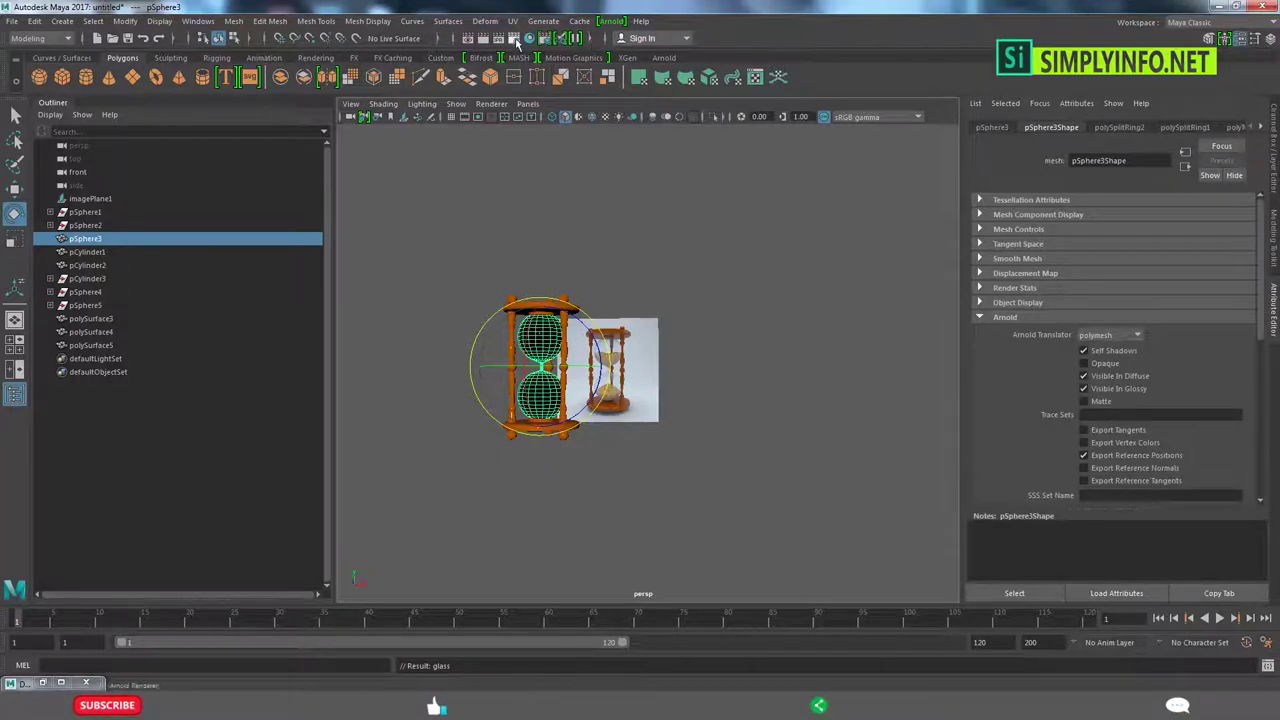
{"action": "left_click", "coordinate": [514, 38]}
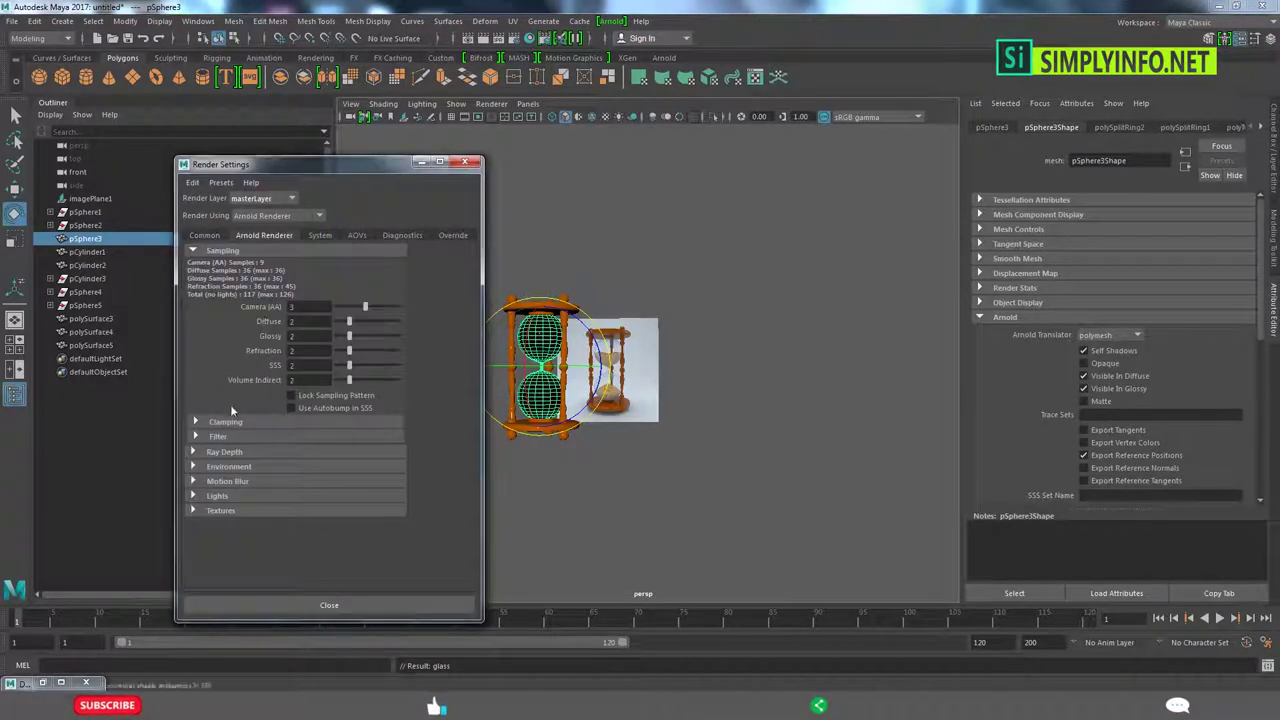
{"action": "left_click", "coordinate": [205, 450]}
{"action": "type", "text": "6"}
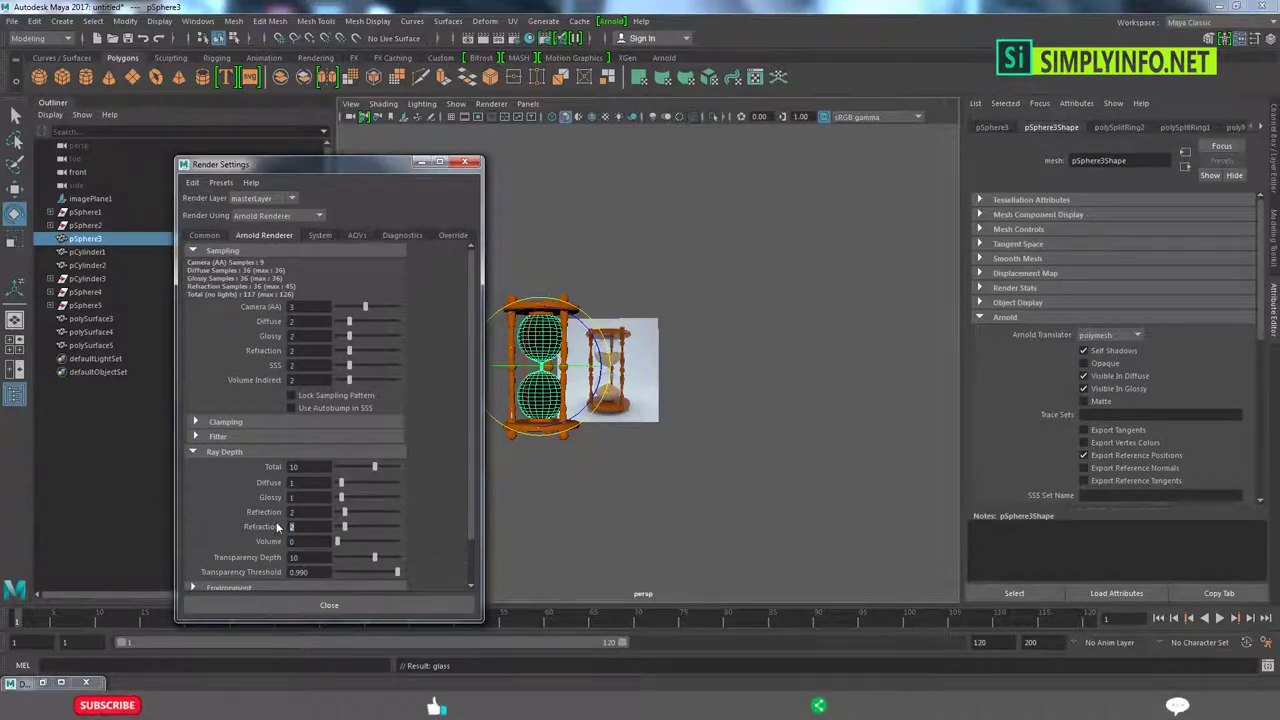
{"action": "left_click", "coordinate": [524, 567]}
{"action": "left_click", "coordinate": [464, 161]}
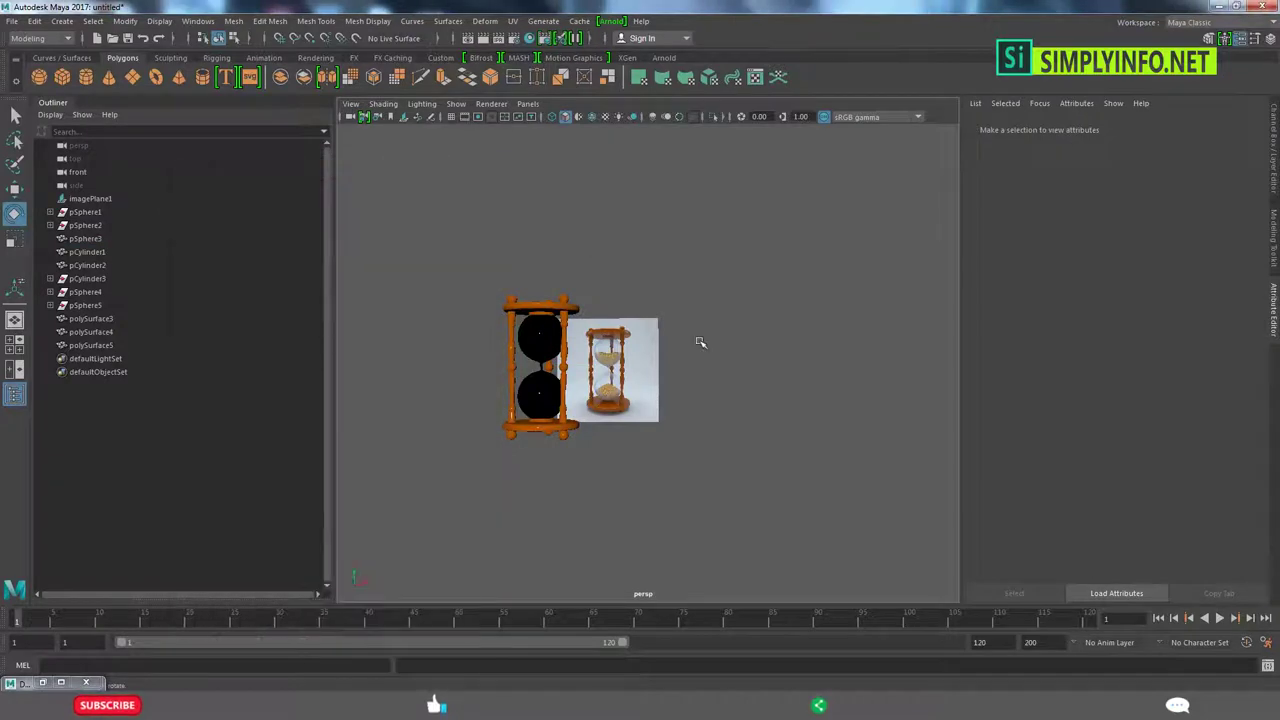
{"action": "key", "text": "ctrl+z"}
{"action": "key", "text": "ctrl+z"}
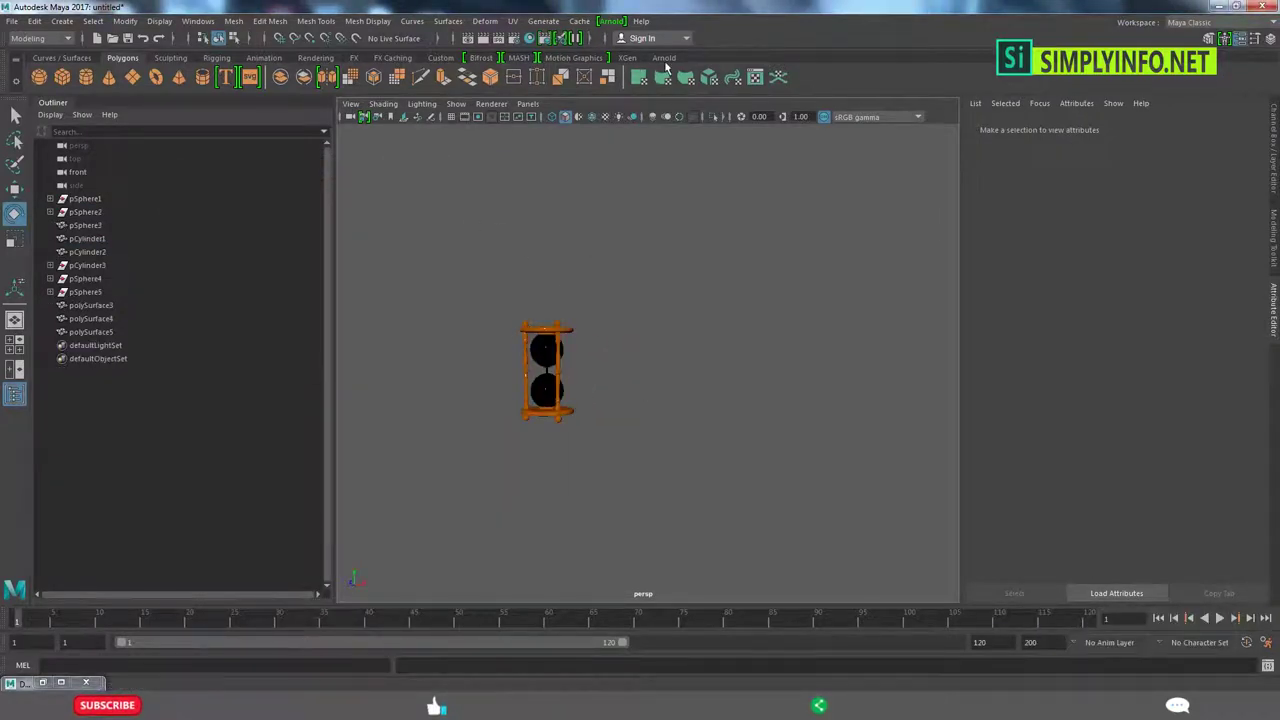
- Add an Arnold SkyDome light and preview the hourglass in Arnold RenderView
{"action": "left_click", "coordinate": [664, 58]}
{"action": "left_click", "coordinate": [178, 77]}
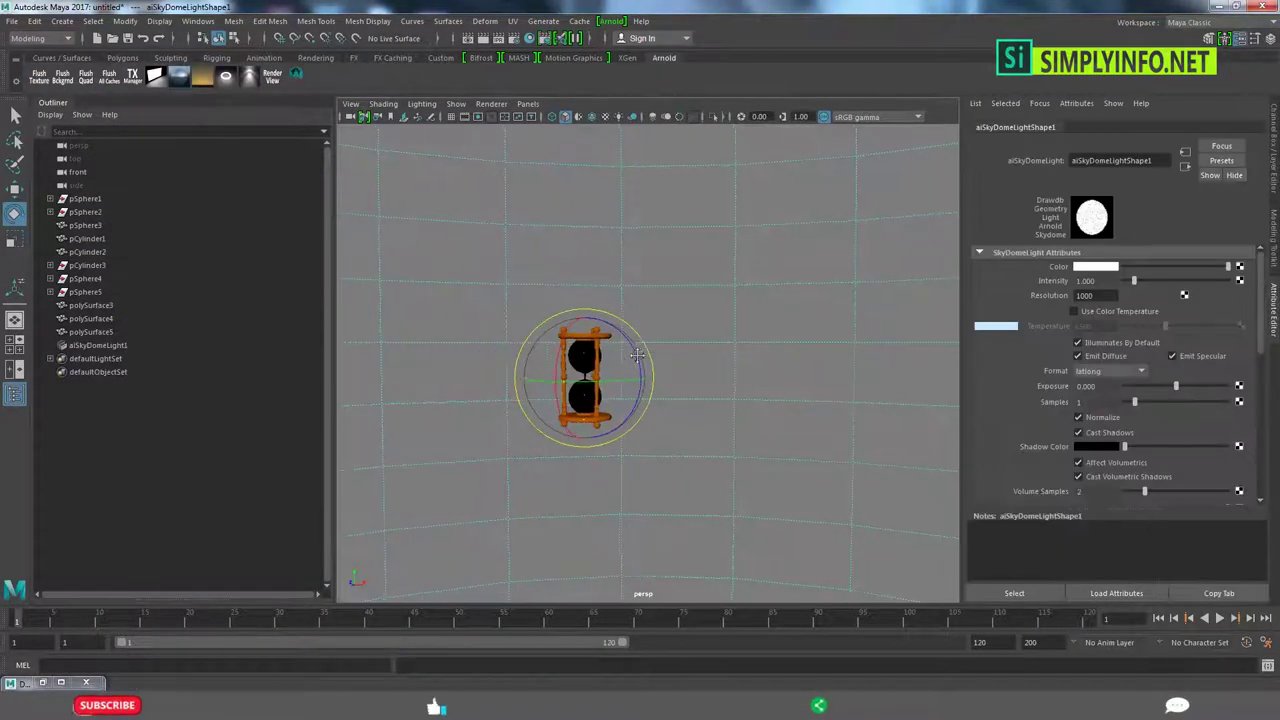
{"action": "mouse_move", "coordinate": [656, 374]}
{"action": "left_mouse_down", "text": "alt"}
{"action": "mouse_move", "coordinate": [737, 311]}
{"action": "mouse_move", "coordinate": [706, 306]}
{"action": "left_mouse_up", "text": "alt"}
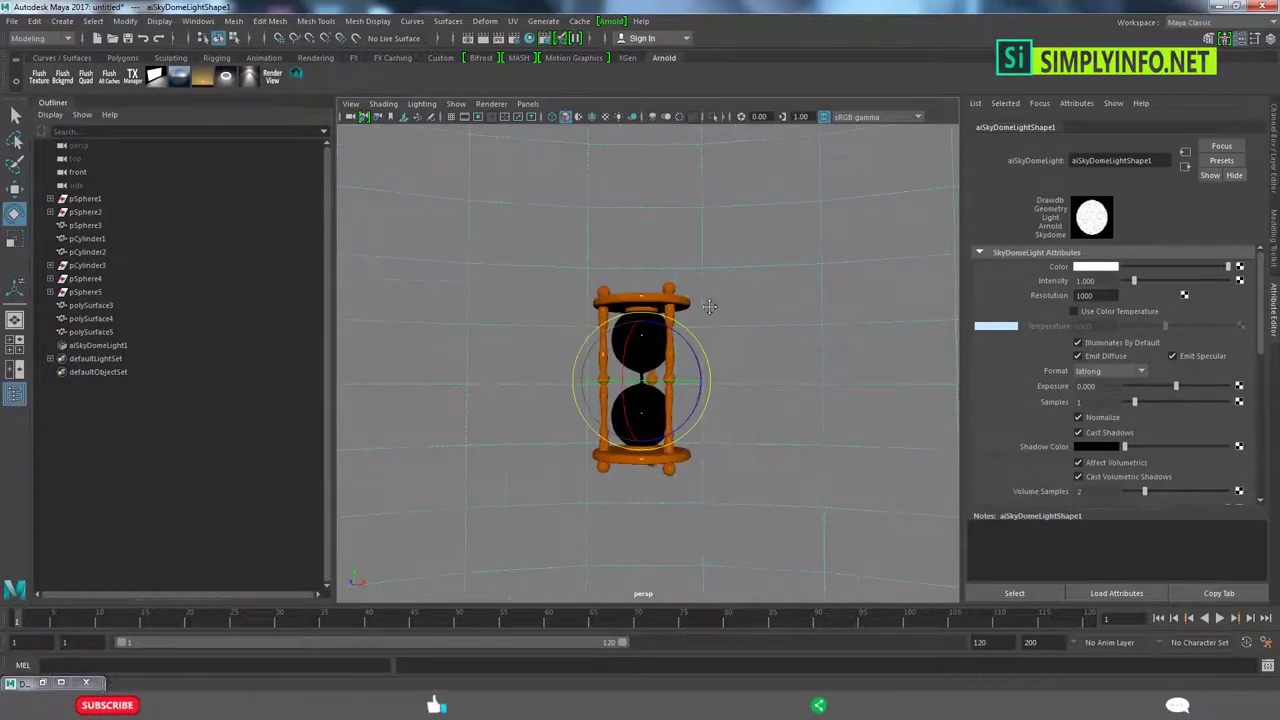
{"action": "left_click", "coordinate": [611, 21]}
{"action": "left_click", "coordinate": [621, 36]}
{"action": "left_click", "coordinate": [646, 34]}
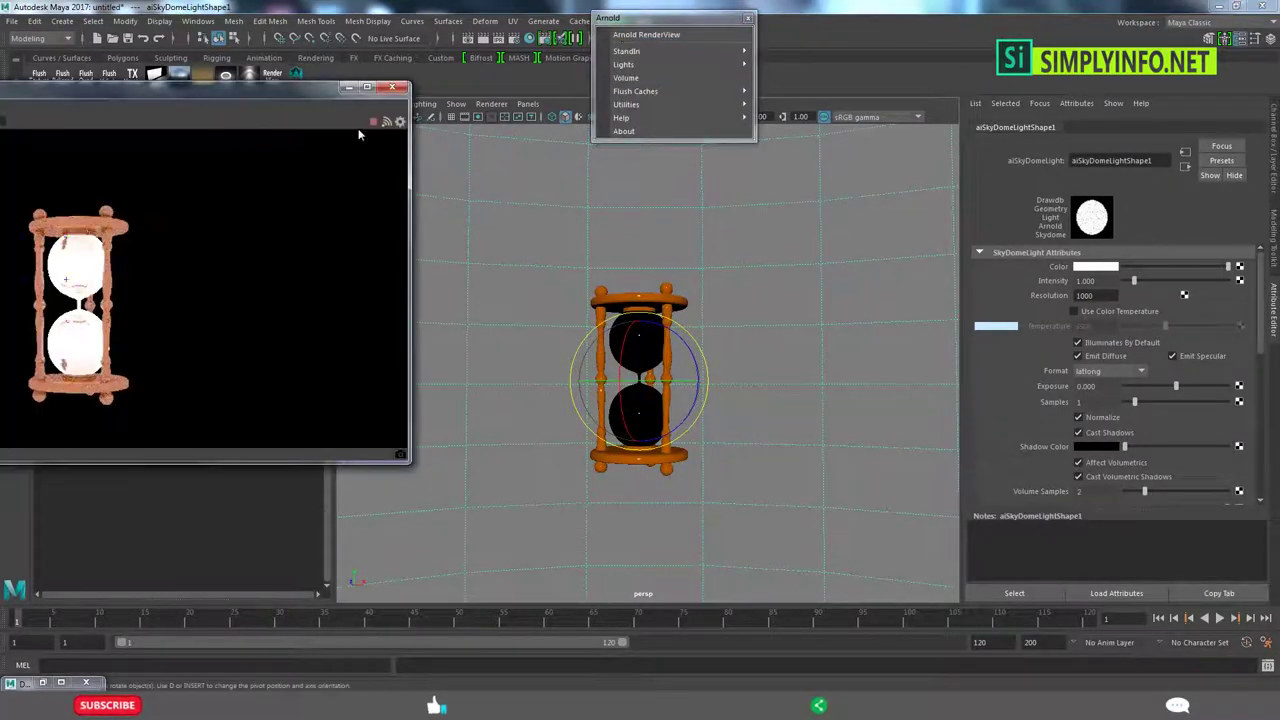
{"action": "left_click", "coordinate": [390, 89]}
{"action": "left_click_drag", "start_coordinate": [794, 280], "coordinate": [723, 329], "text": "alt"}
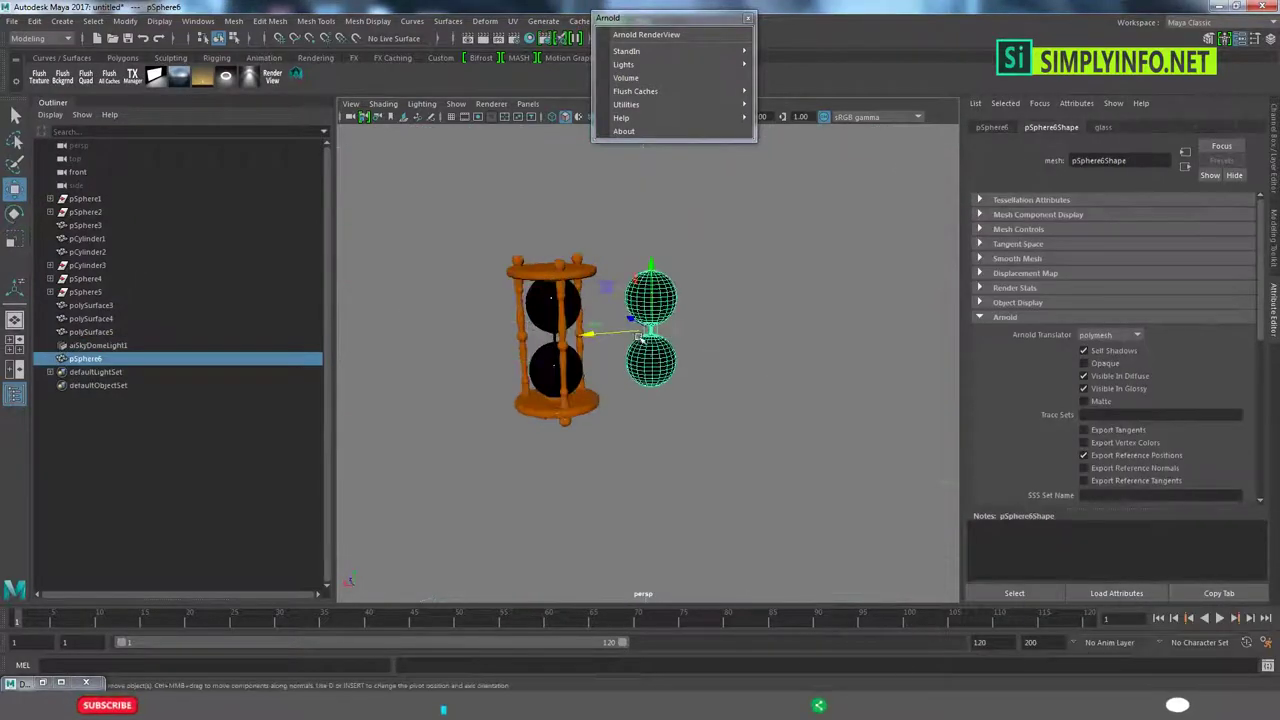
- Select pSphere6 and separate it into individual sphere meshes
{"action": "left_click", "coordinate": [1273, 150]}
{"action": "scroll", "coordinate": [772, 400], "scroll_direction": "up", "scroll_amount": 2}
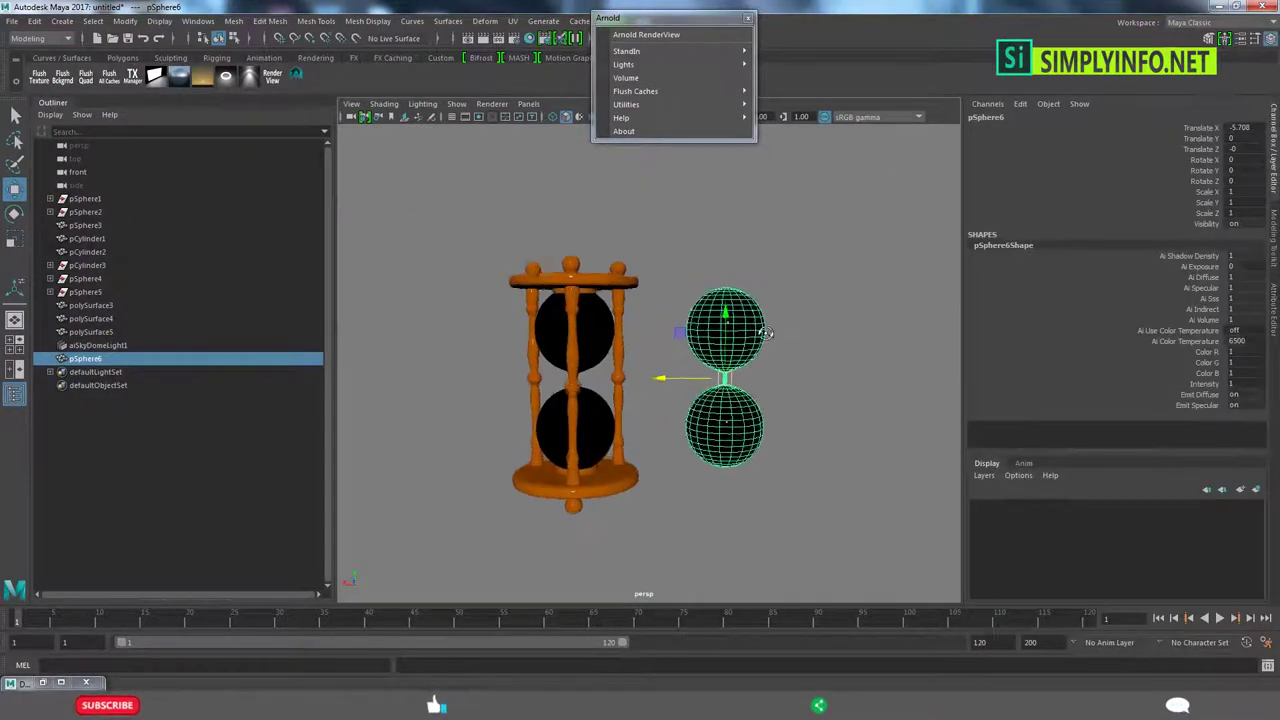
{"action": "left_click", "coordinate": [772, 400]}
{"action": "scroll", "coordinate": [772, 400], "scroll_direction": "up", "scroll_amount": 3}
{"action": "left_click", "coordinate": [772, 400]}
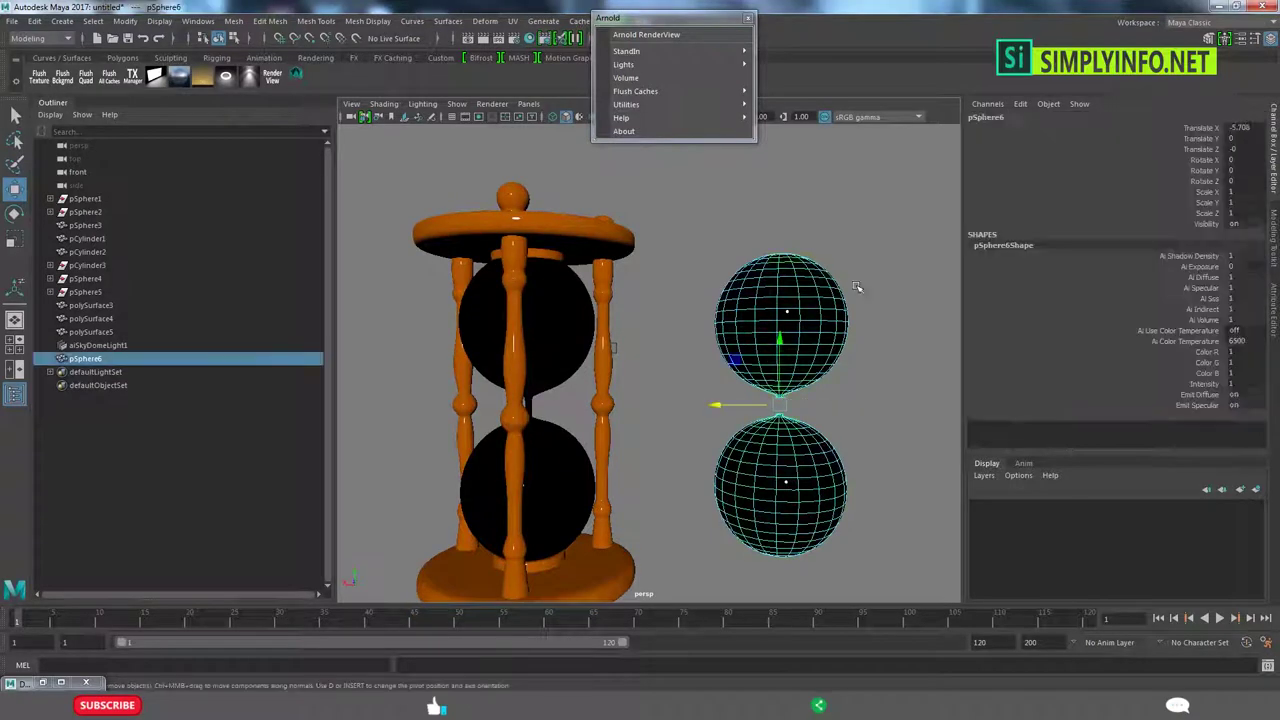
{"action": "right_click_drag", "start_coordinate": [824, 310], "coordinate": [808, 558], "text": "shift"}
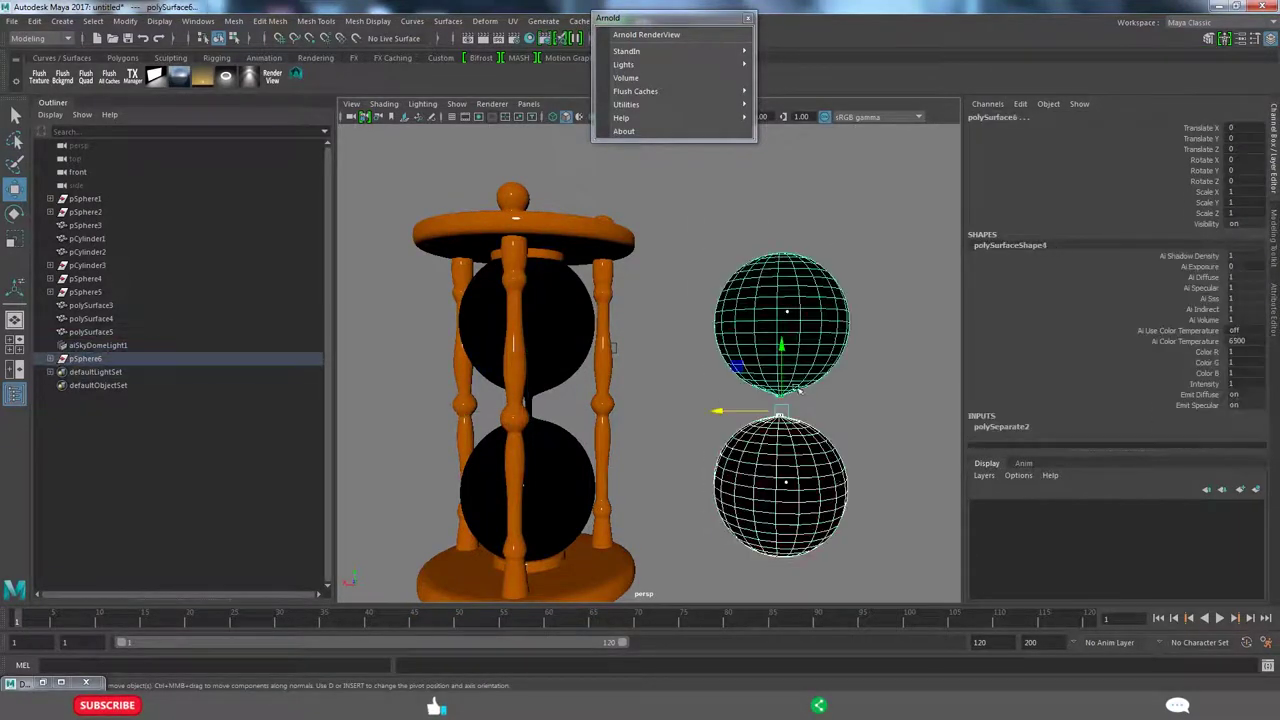
- Assign the existing initialShadingGroup material to the lower sphere
{"action": "right_click_drag", "start_coordinate": [776, 322], "coordinate": [864, 680]}
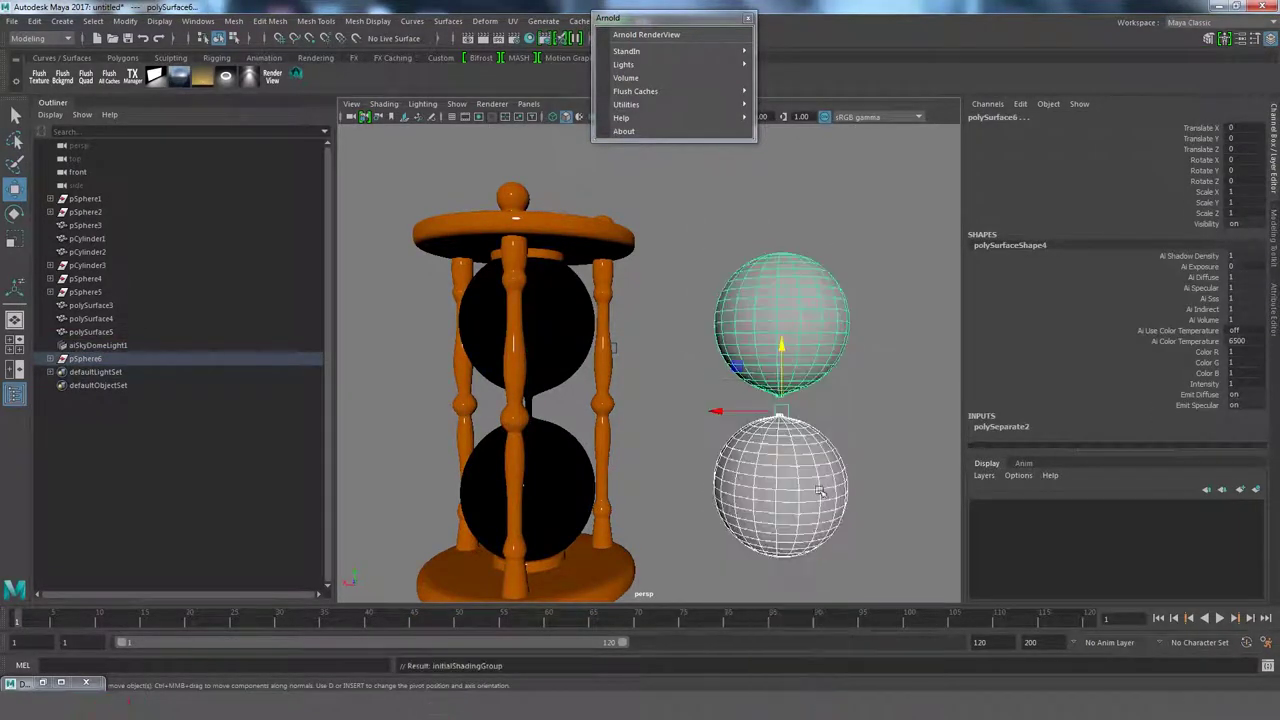
{"action": "left_click", "coordinate": [890, 404]}
{"action": "scroll", "coordinate": [780, 377], "scroll_direction": "down", "scroll_amount": 5}
{"action": "mouse_move", "coordinate": [780, 377]}
{"action": "left_mouse_down", "text": "alt"}
{"action": "mouse_move", "coordinate": [749, 391]}
{"action": "mouse_move", "coordinate": [717, 484]}
{"action": "left_mouse_up", "text": "alt"}
{"action": "scroll", "coordinate": [749, 391], "scroll_direction": "up", "scroll_amount": 4}
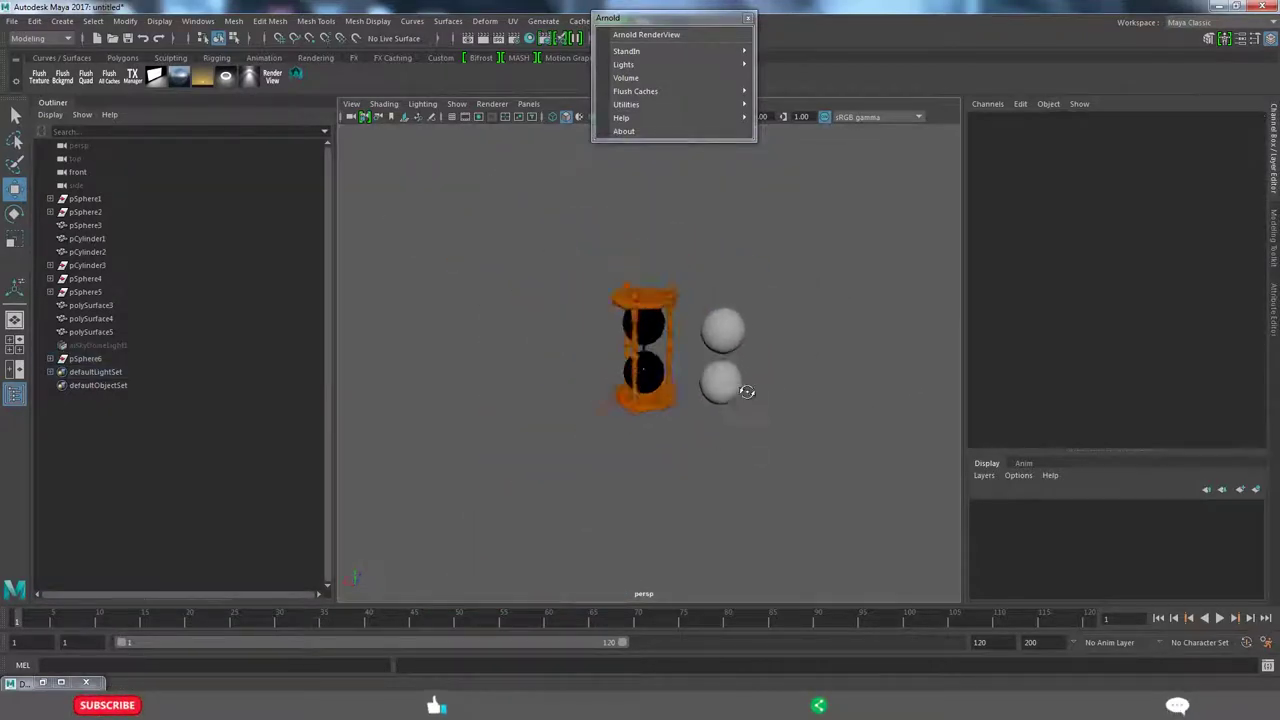
{"action": "left_click", "coordinate": [711, 367]}
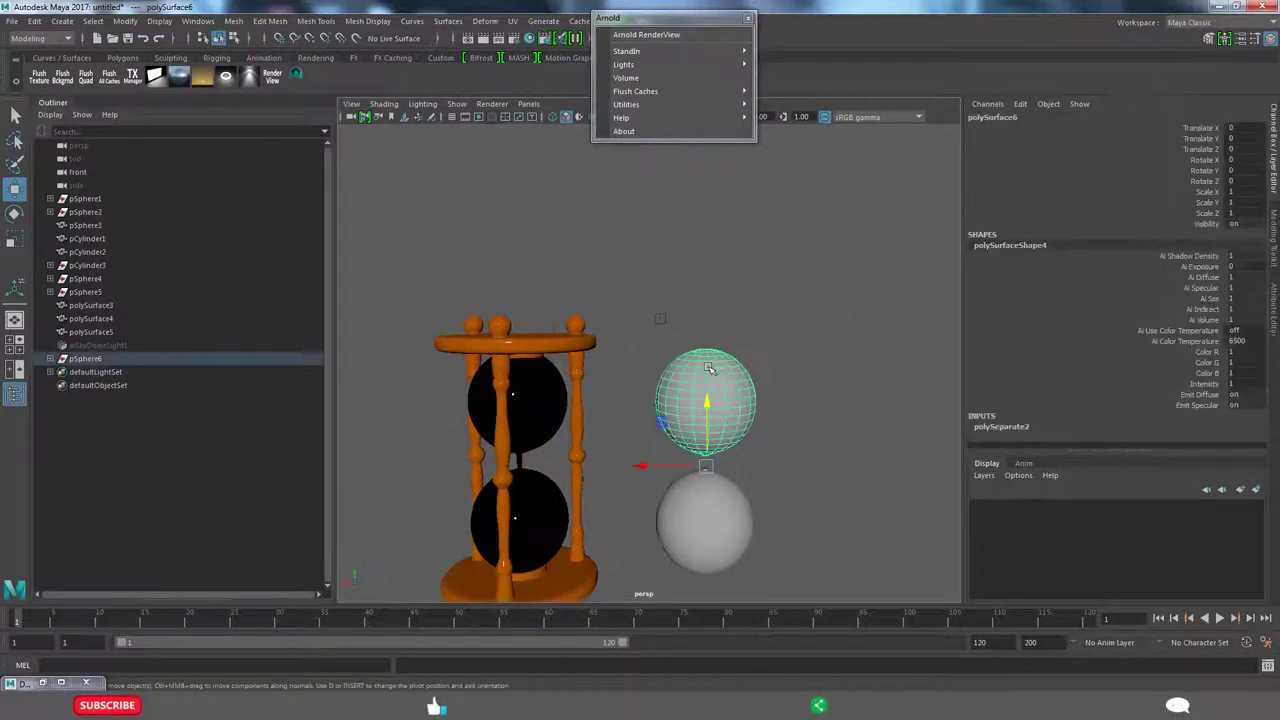
- Center the upper sphere's pivot and squash it vertically
{"action": "key", "text": "r"}
{"action": "left_click", "coordinate": [125, 21]}
{"action": "left_click", "coordinate": [155, 121]}
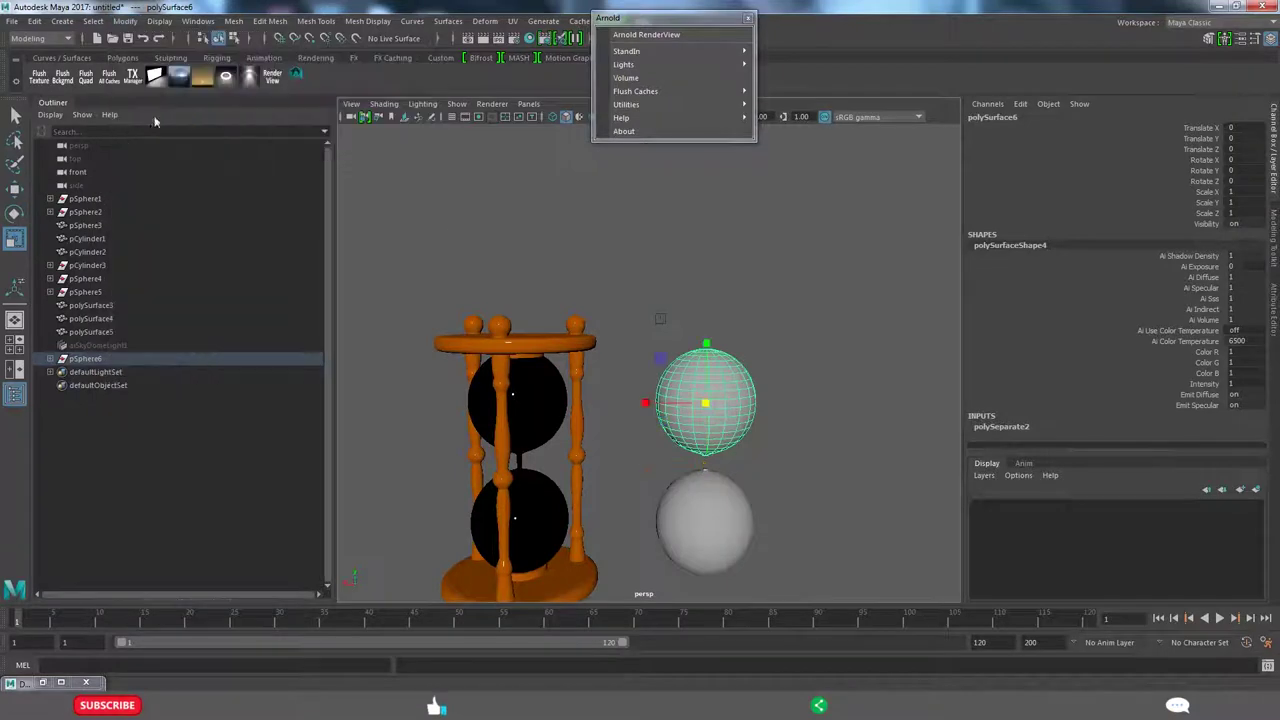
{"action": "mouse_move", "coordinate": [705, 343]}
{"action": "left_mouse_down"}
{"action": "mouse_move", "coordinate": [647, 408]}
{"action": "mouse_move", "coordinate": [458, 418]}
{"action": "left_mouse_up"}
{"action": "key", "text": "w"}
{"action": "scroll", "coordinate": [458, 418], "scroll_direction": "up", "scroll_amount": 2}
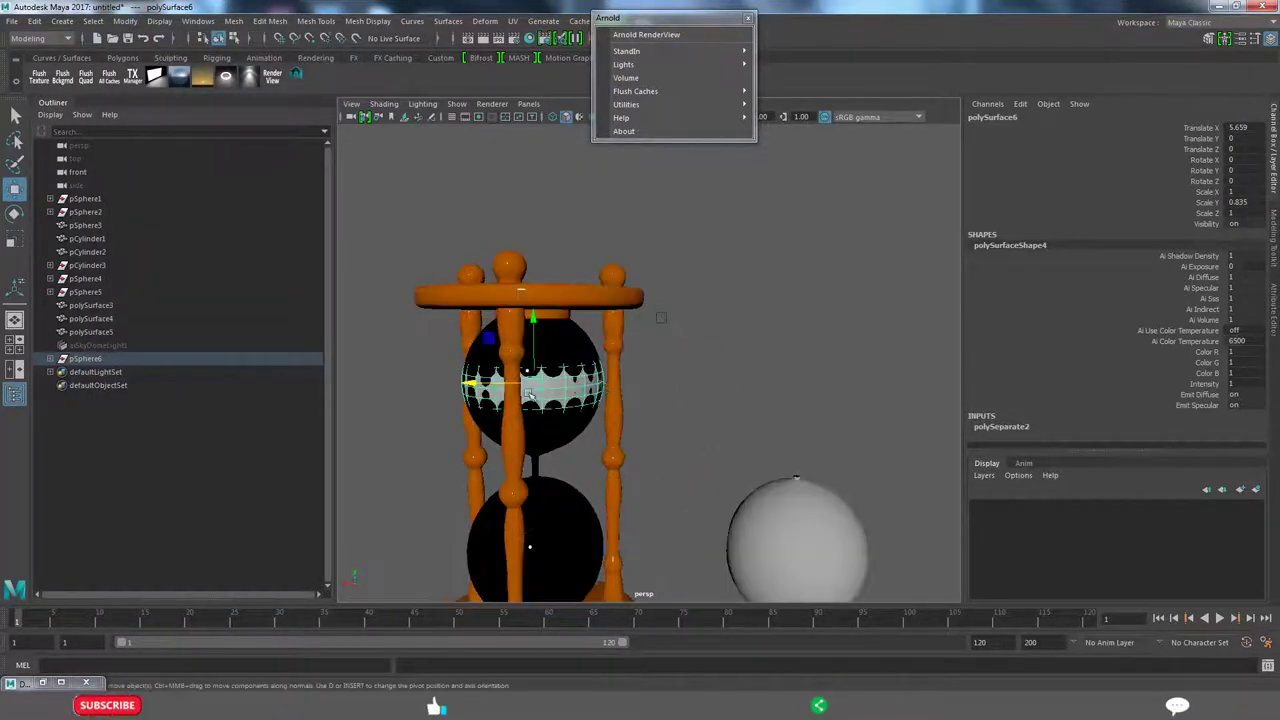
{"action": "scroll", "coordinate": [560, 385], "scroll_direction": "up", "scroll_amount": 2}
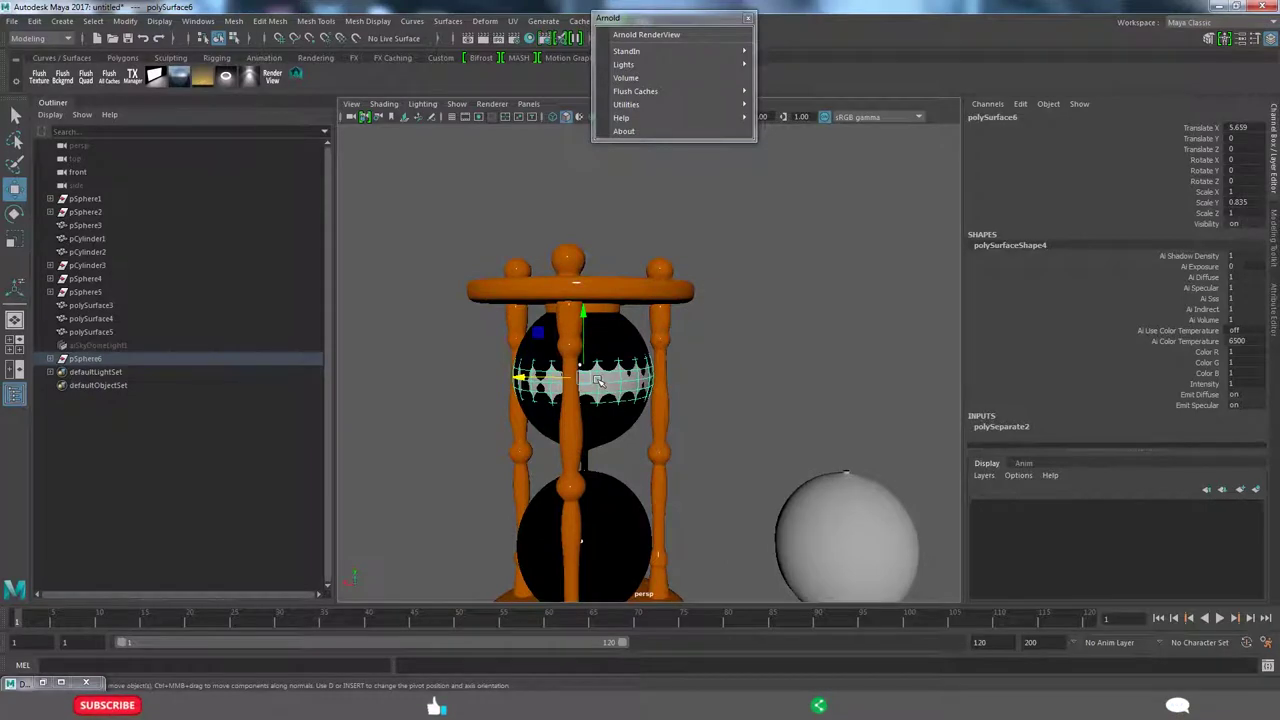
- Shrink the sphere to about 0.726/0.606/0.726 and lower it into the top bulb, checking in wireframe
{"action": "key", "text": "r"}
{"action": "left_click_drag", "start_coordinate": [583, 378], "coordinate": [545, 378]}
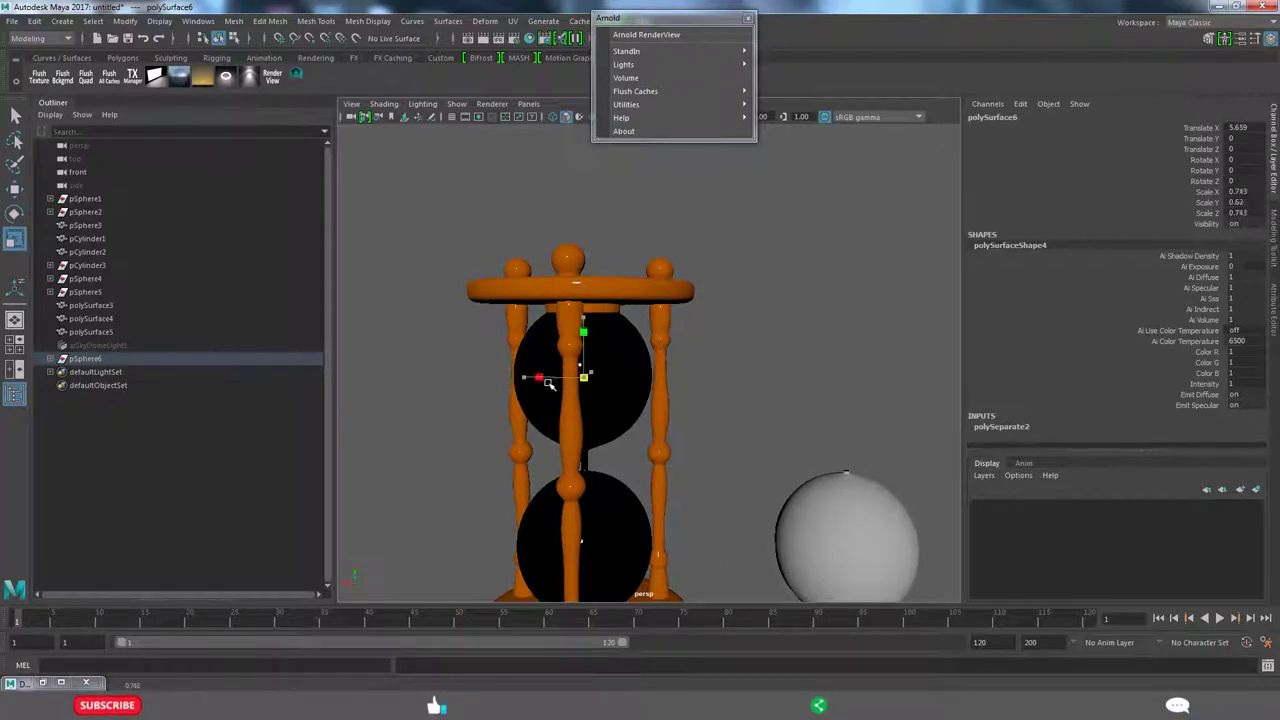
{"action": "key", "text": "w"}
{"action": "left_click_drag", "start_coordinate": [584, 330], "coordinate": [583, 362]}
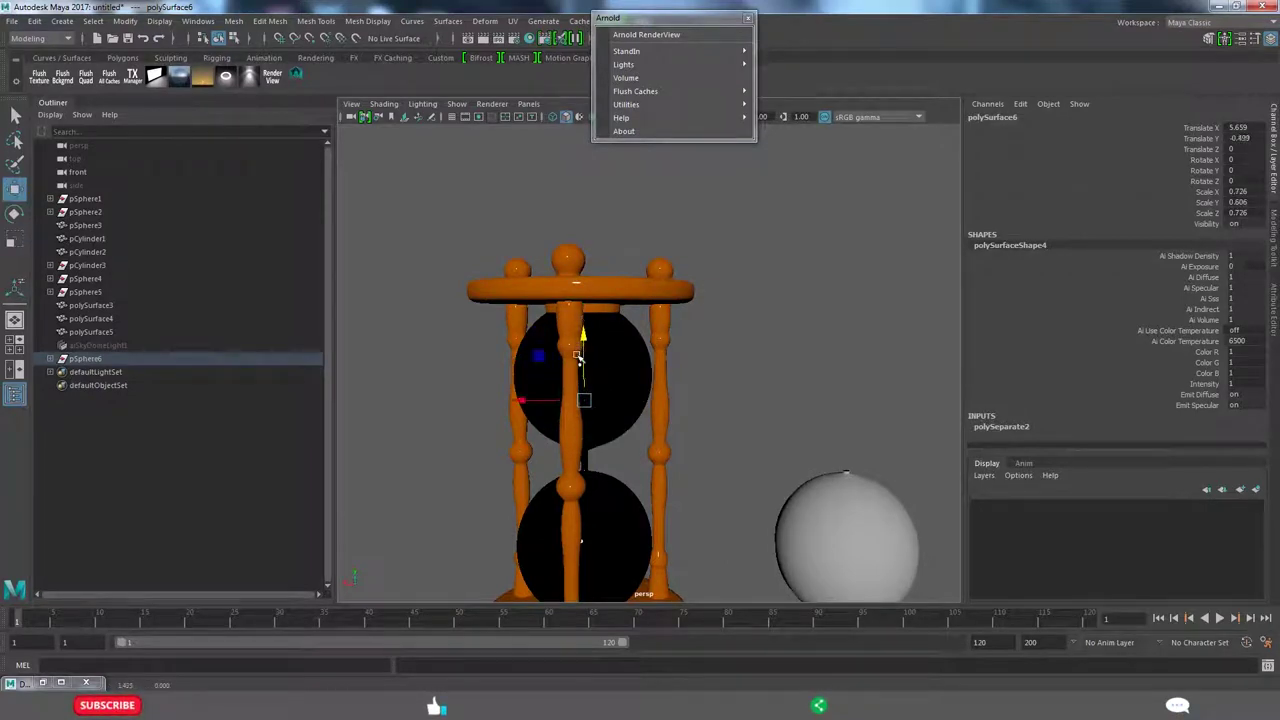
{"action": "left_click", "coordinate": [585, 117]}
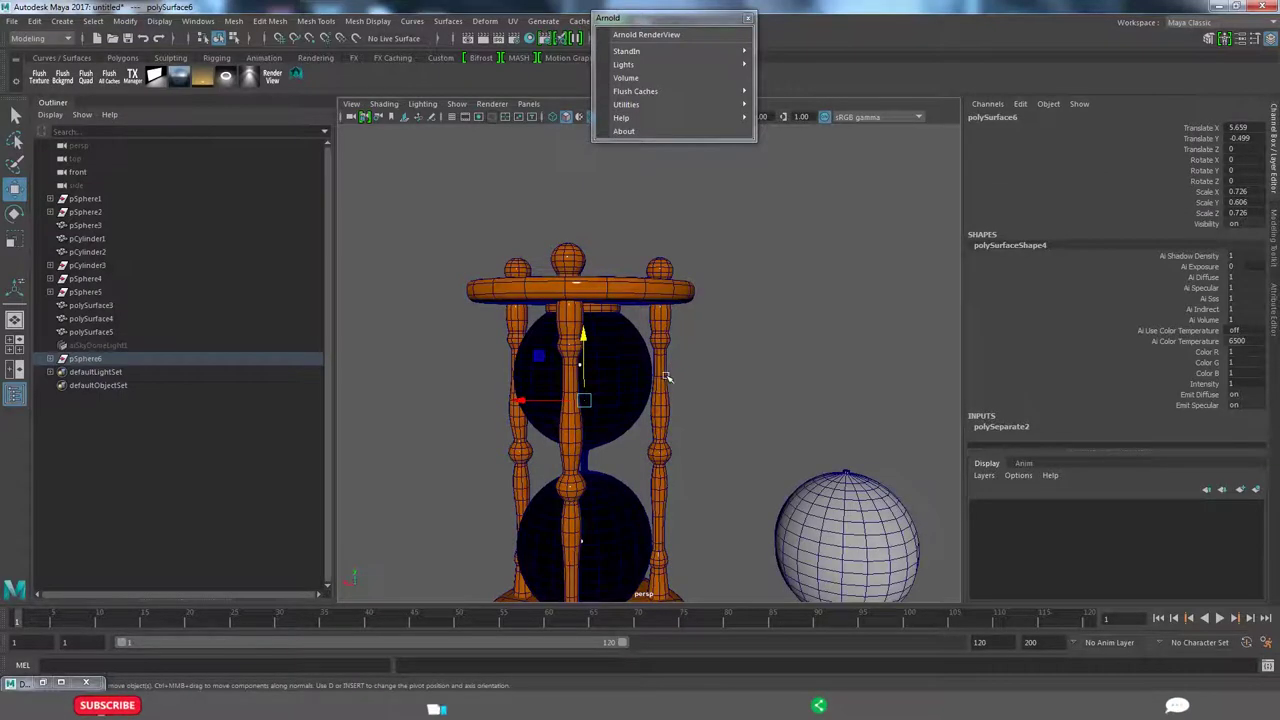
{"action": "key", "text": "4"}
{"action": "left_click_drag", "start_coordinate": [680, 420], "coordinate": [574, 295], "text": "alt"}
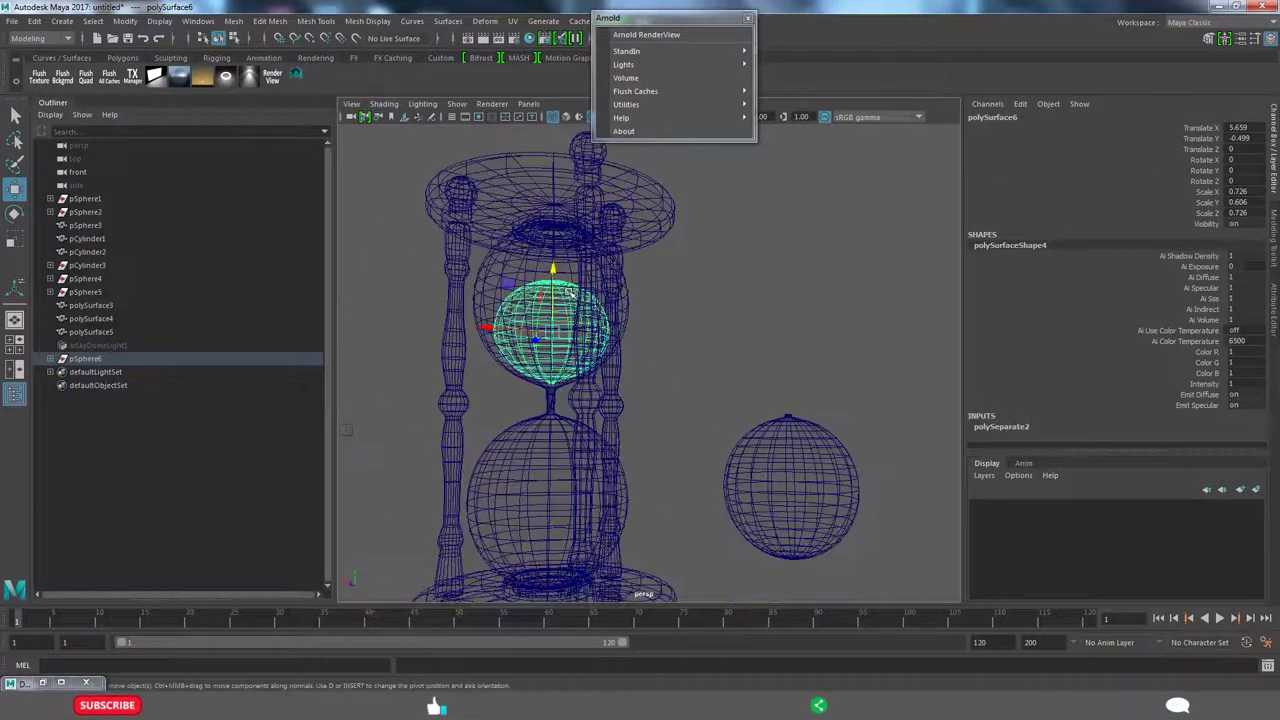
{"action": "key", "text": "e"}
{"action": "key", "text": "w"}
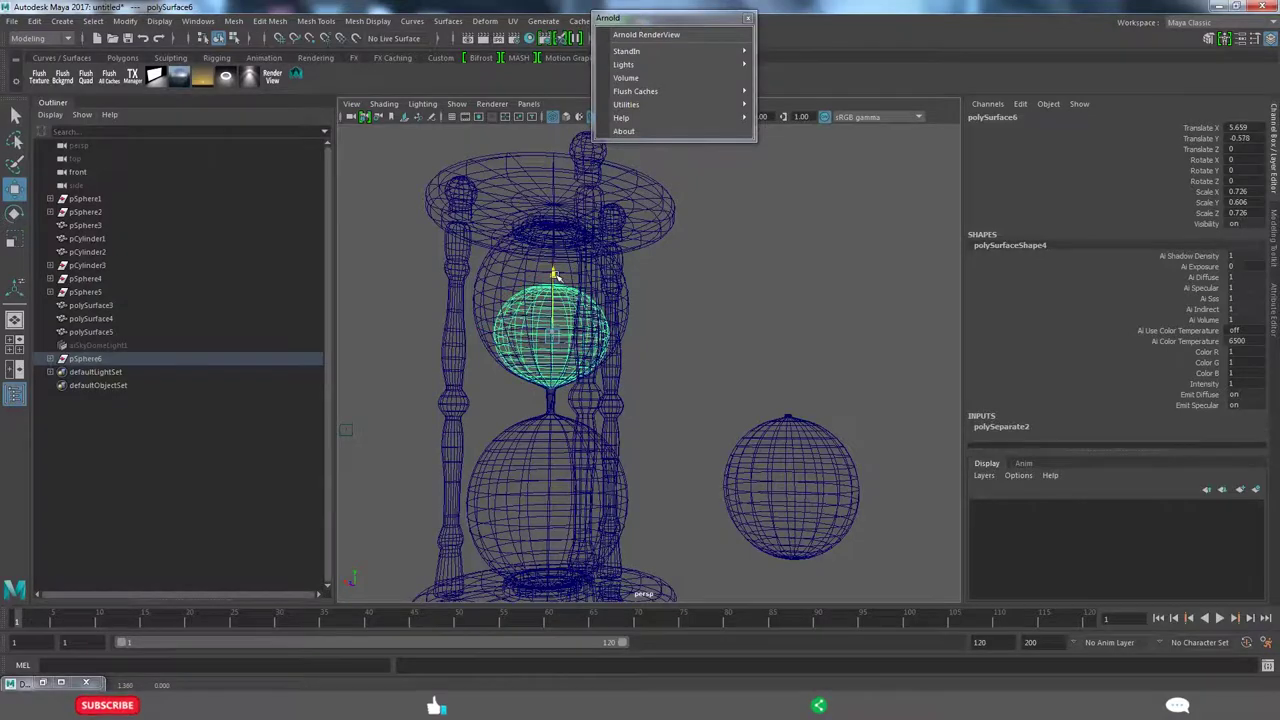
{"action": "left_click_drag", "start_coordinate": [571, 304], "coordinate": [575, 345], "text": "alt"}
{"action": "scroll", "coordinate": [634, 306], "scroll_direction": "up", "scroll_amount": 3}
{"action": "left_click_drag", "start_coordinate": [634, 306], "coordinate": [660, 314], "text": "alt"}
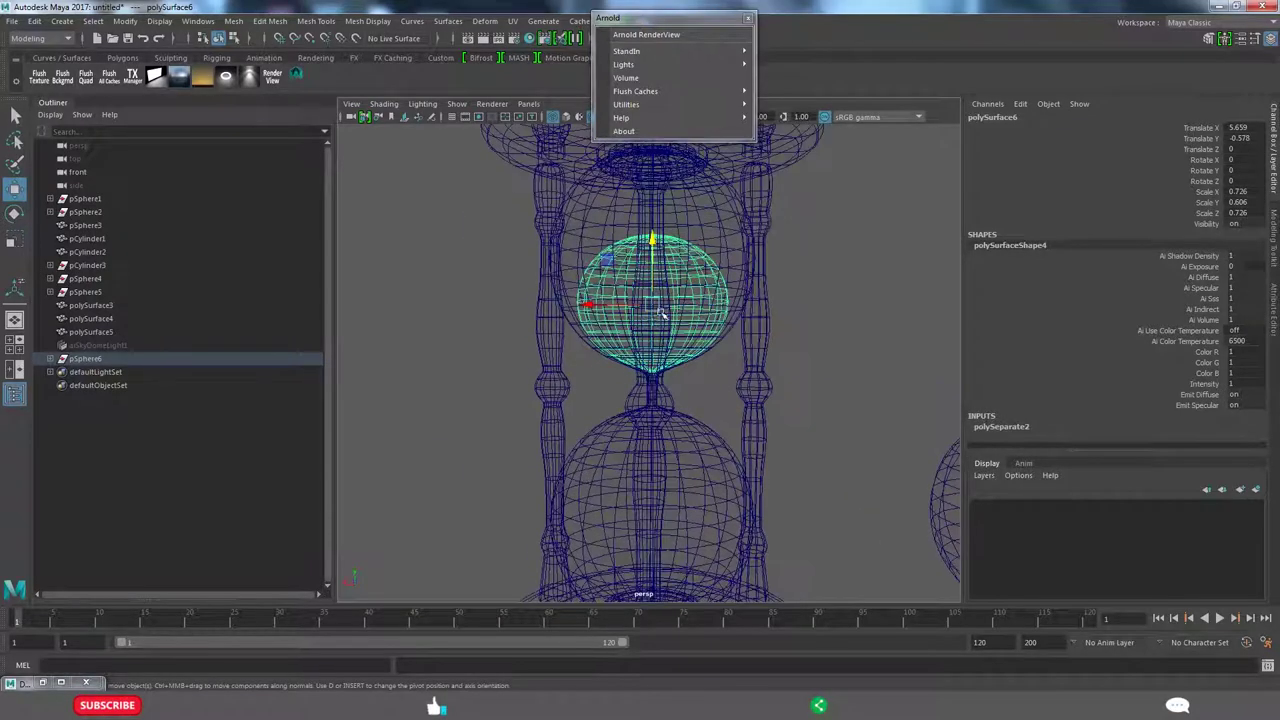
{"action": "left_click", "coordinate": [884, 280]}
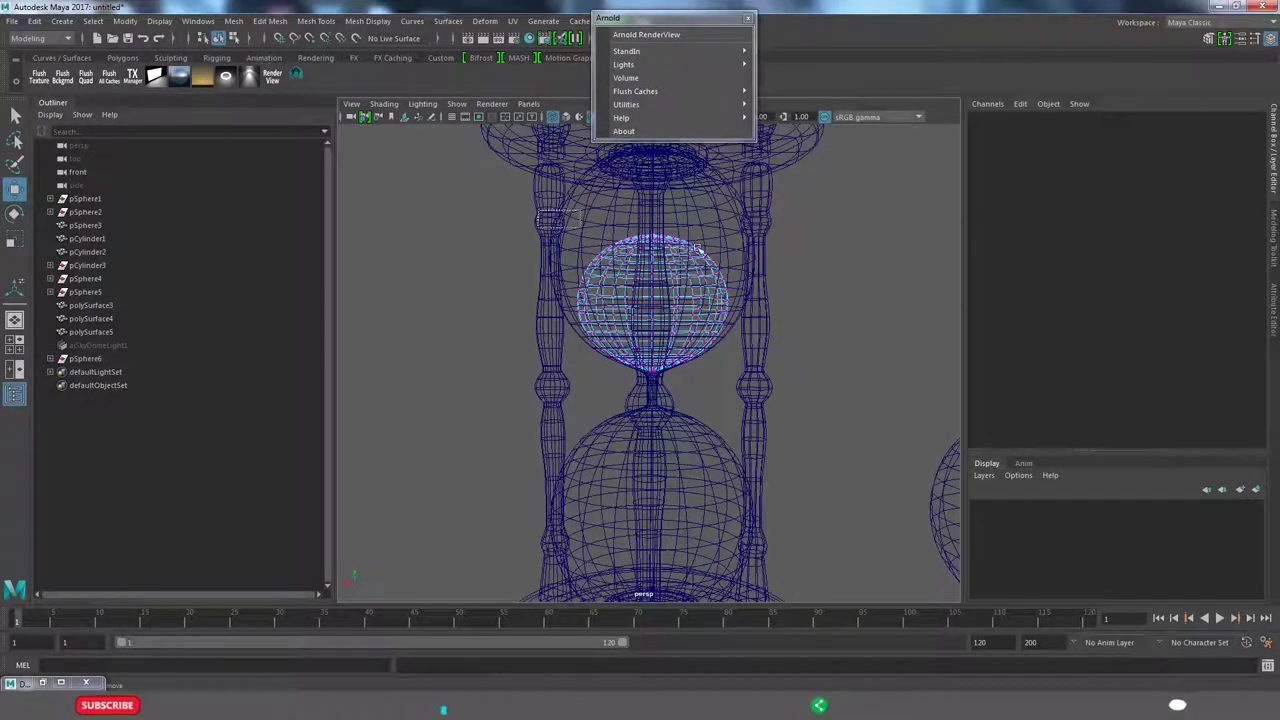
- Select the inner sphere's top vertices with soft selection and a smaller falloff radius
{"action": "left_click_drag", "start_coordinate": [560, 215], "coordinate": [790, 312]}
{"action": "key", "text": "b"}
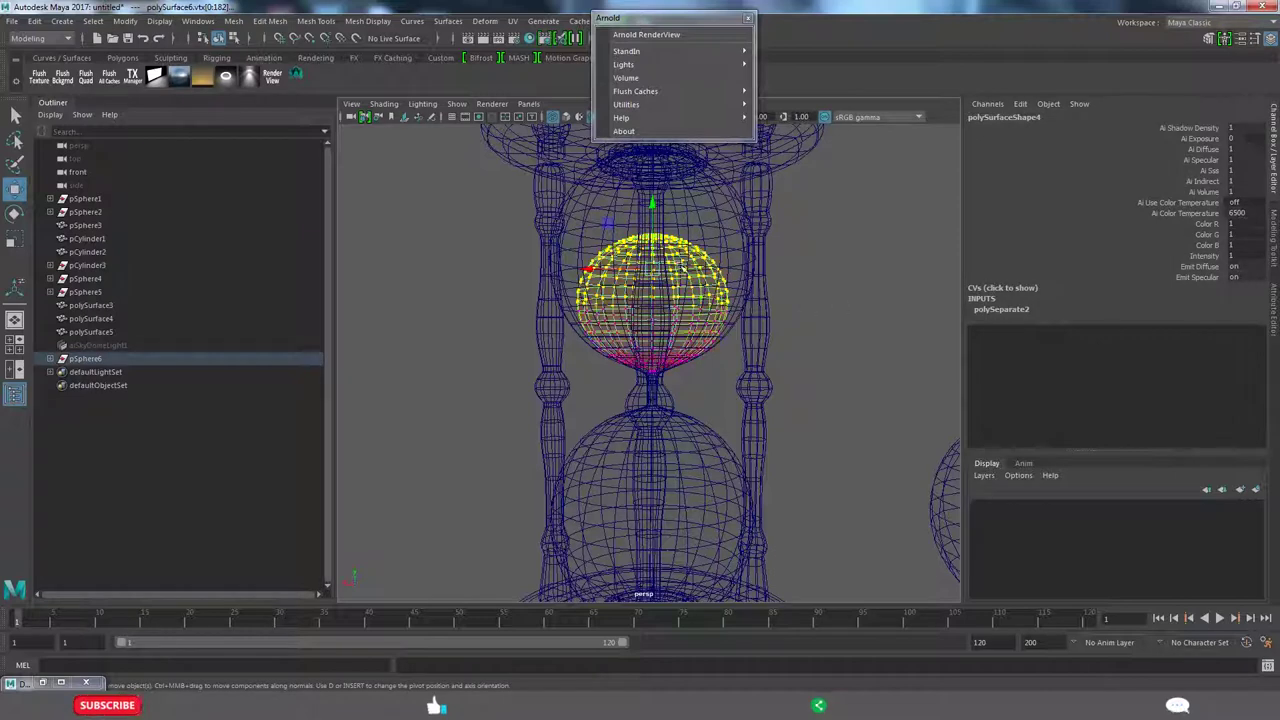
{"action": "left_click_drag", "start_coordinate": [658, 266], "coordinate": [640, 272]}
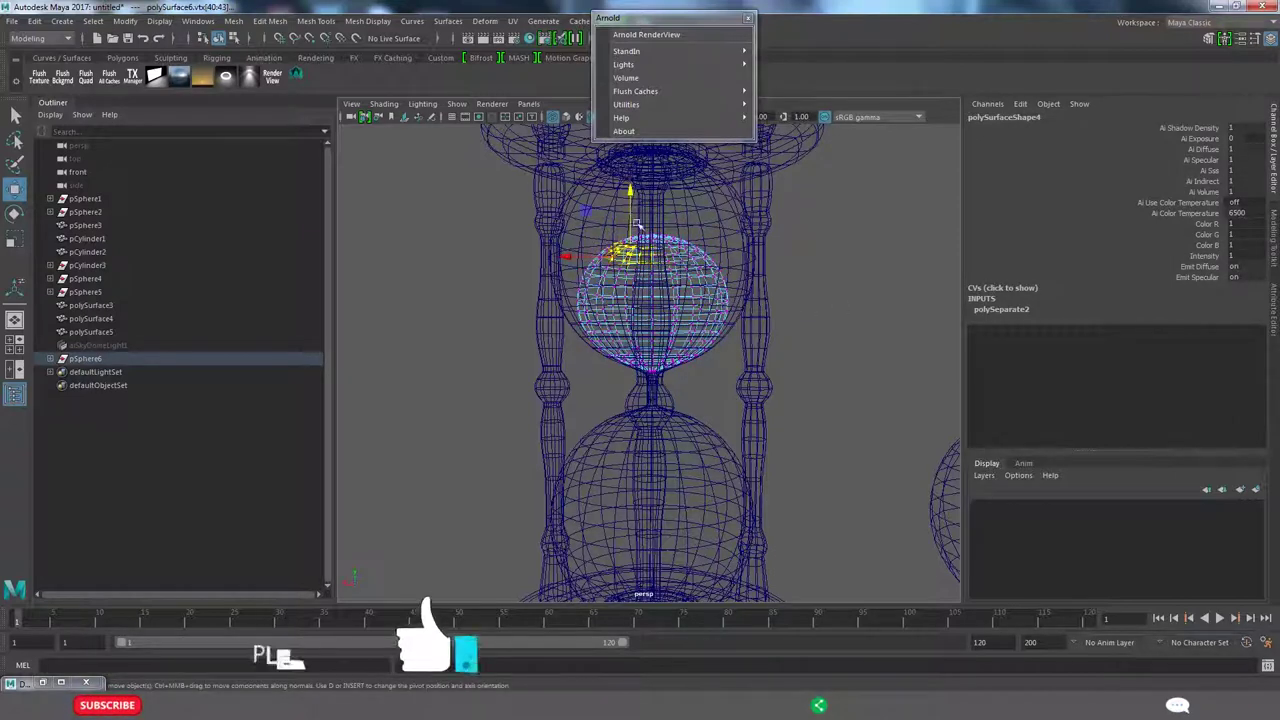
{"action": "left_click", "coordinate": [705, 268]}
{"action": "key", "text": "ctrl+z"}
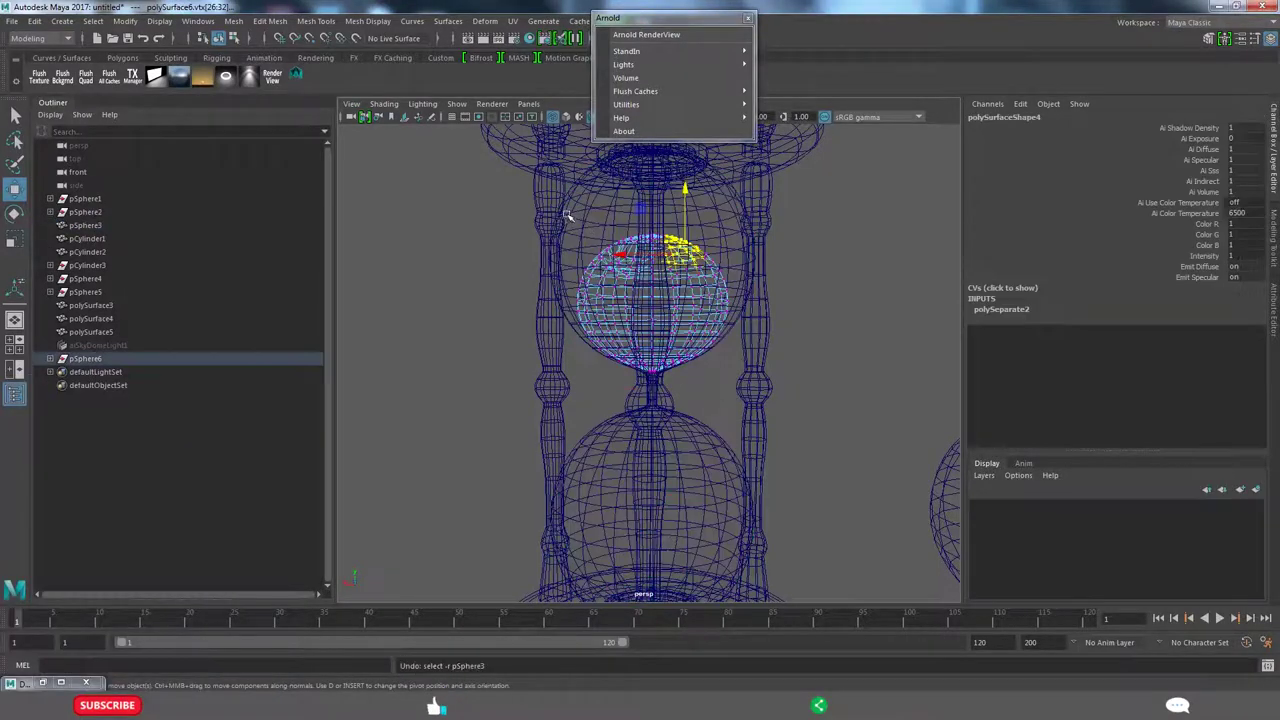
- Push the upper-half vertices down into a flat ellipsoid and select it in object mode
{"action": "left_click_drag", "start_coordinate": [567, 216], "coordinate": [735, 295]}
{"action": "left_click", "coordinate": [605, 315]}
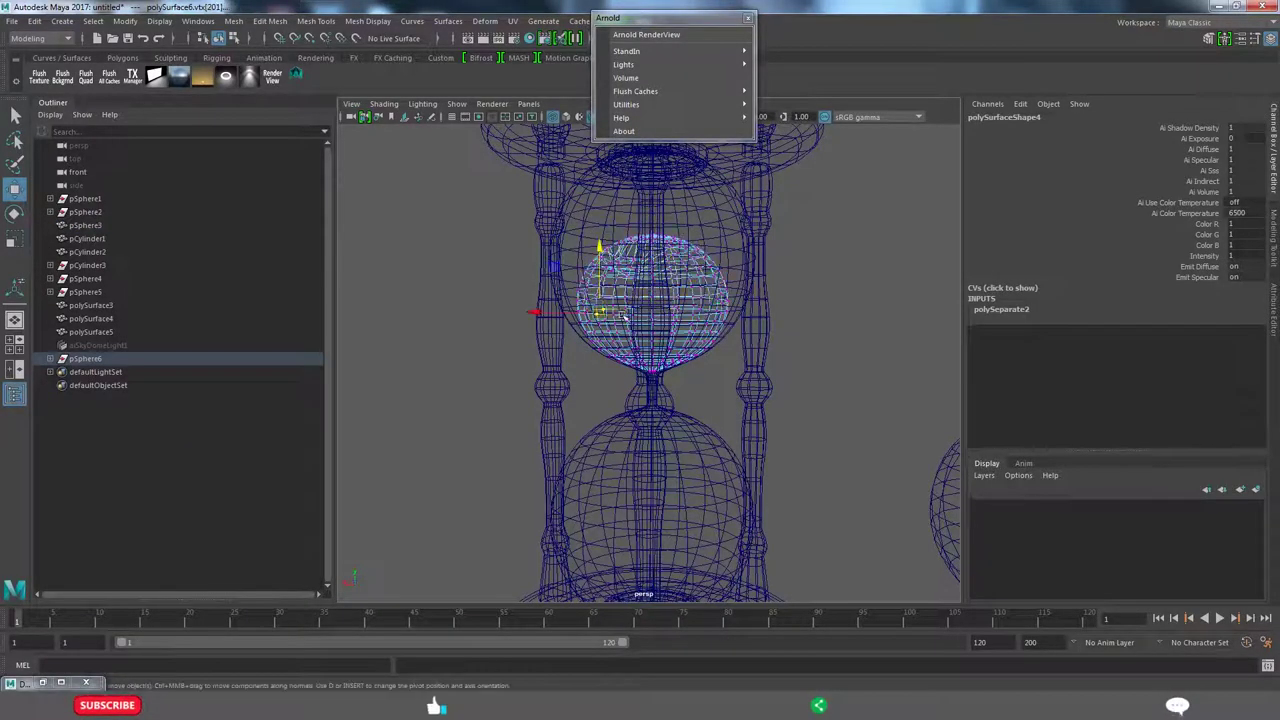
{"action": "left_click_drag", "start_coordinate": [557, 217], "coordinate": [738, 338]}
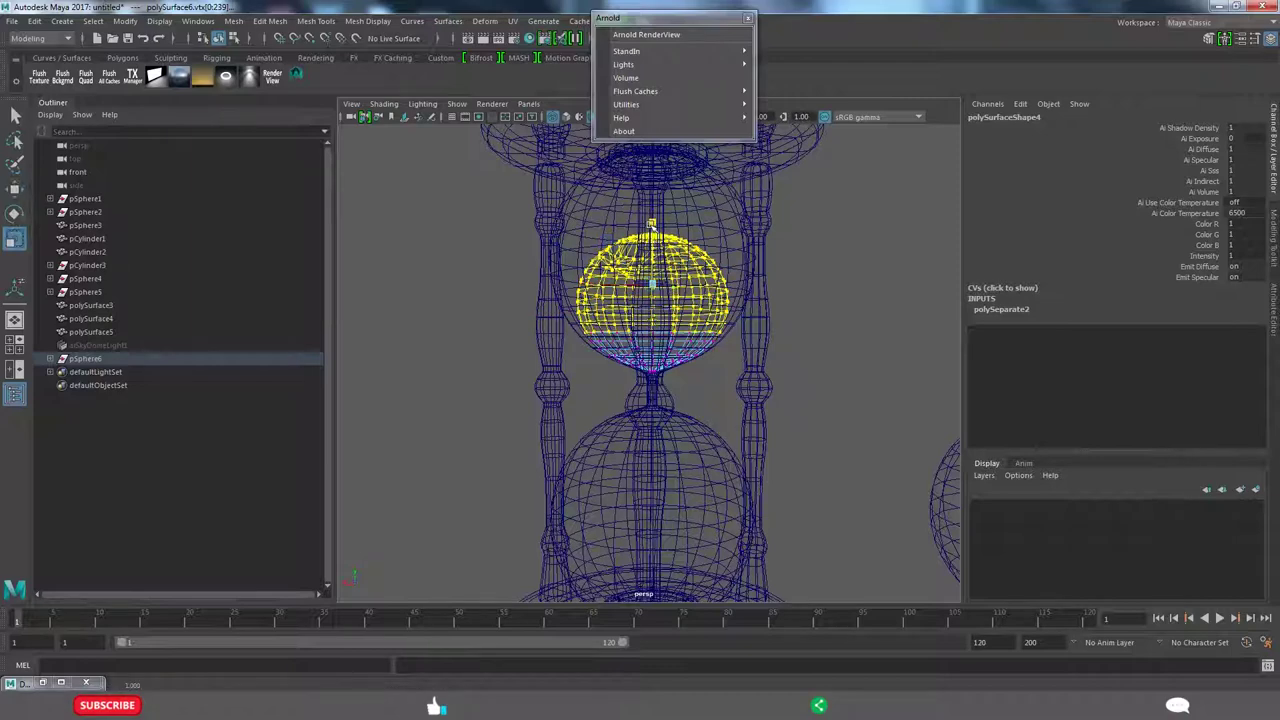
{"action": "left_click_drag", "start_coordinate": [651, 218], "coordinate": [652, 233]}
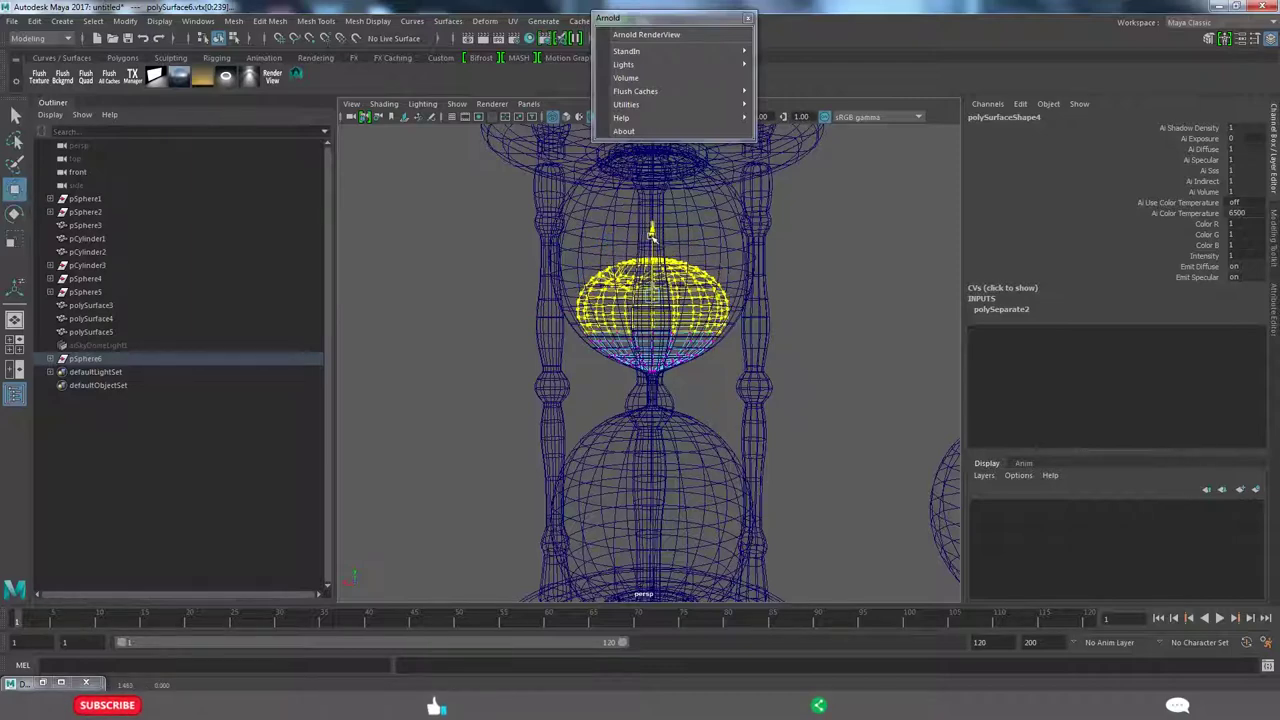
{"action": "key", "text": "r"}
{"action": "key", "text": "F8"}
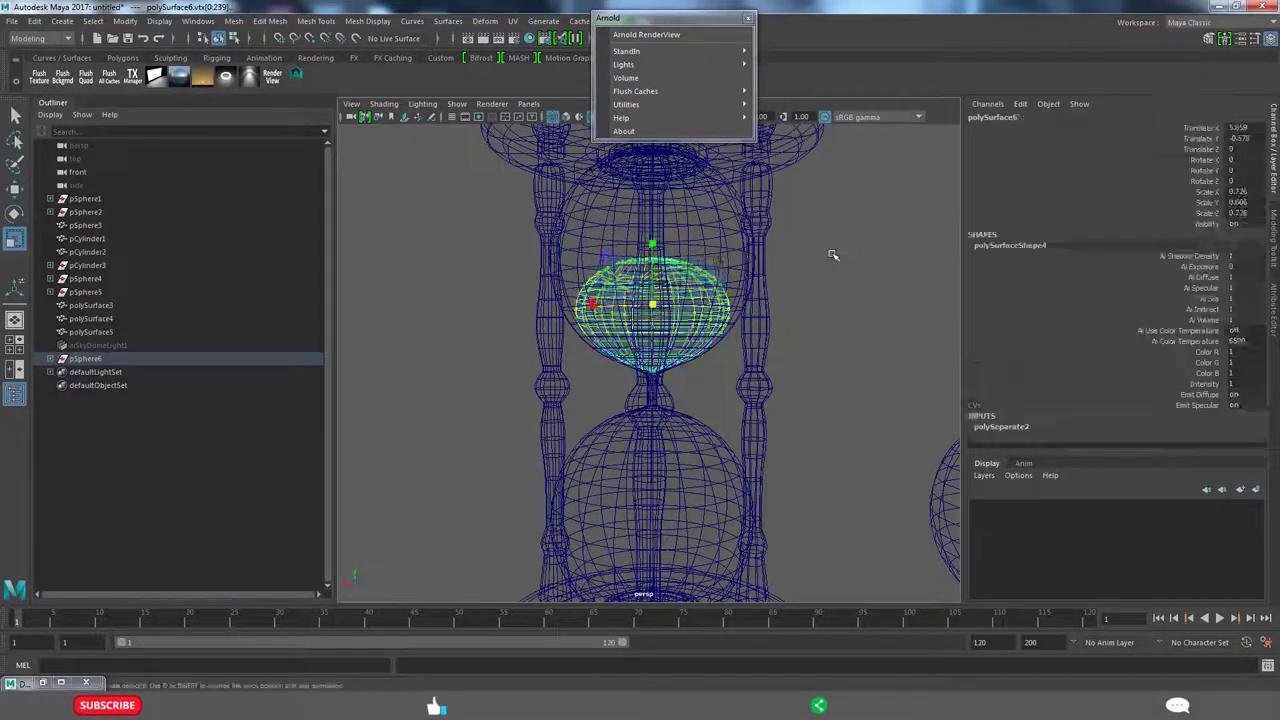
{"action": "left_click", "coordinate": [834, 257]}
{"action": "left_click", "coordinate": [720, 300]}
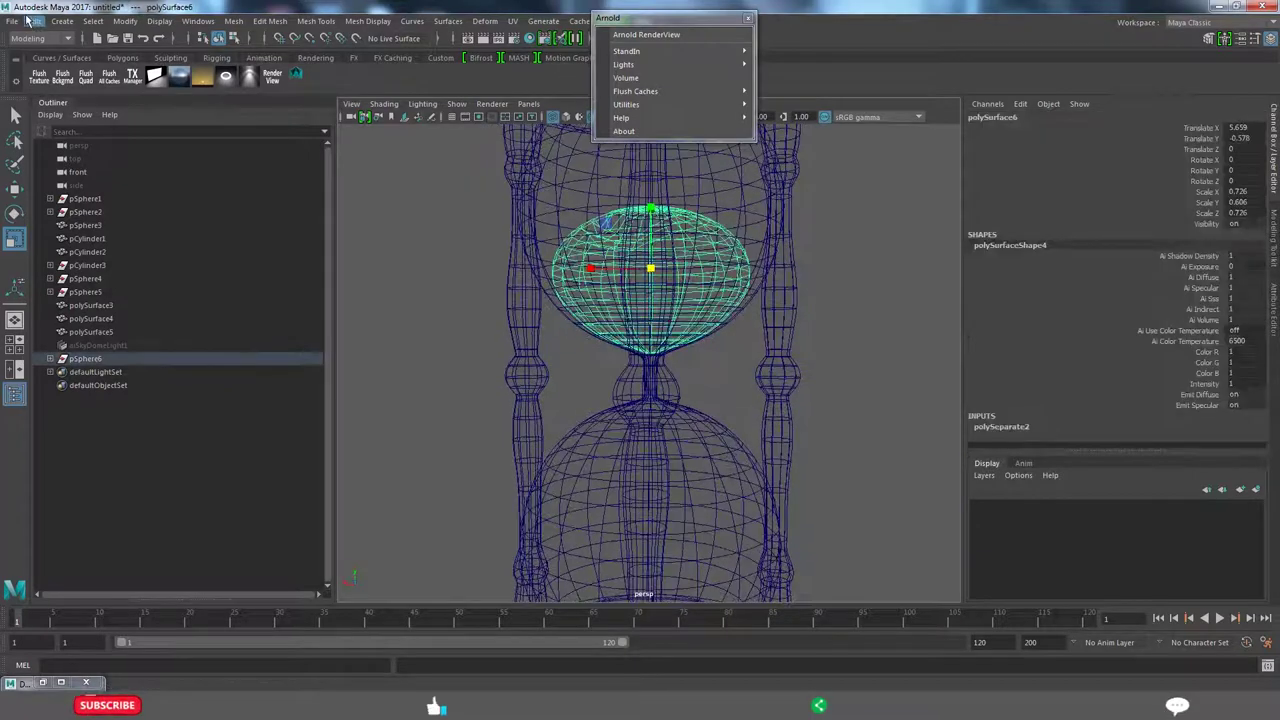
- Duplicate the sand, undo the stray copy, and move the copy down into the lower bulb
{"action": "left_click", "coordinate": [30, 20]}
{"action": "left_click", "coordinate": [80, 229]}
{"action": "key", "text": "w"}
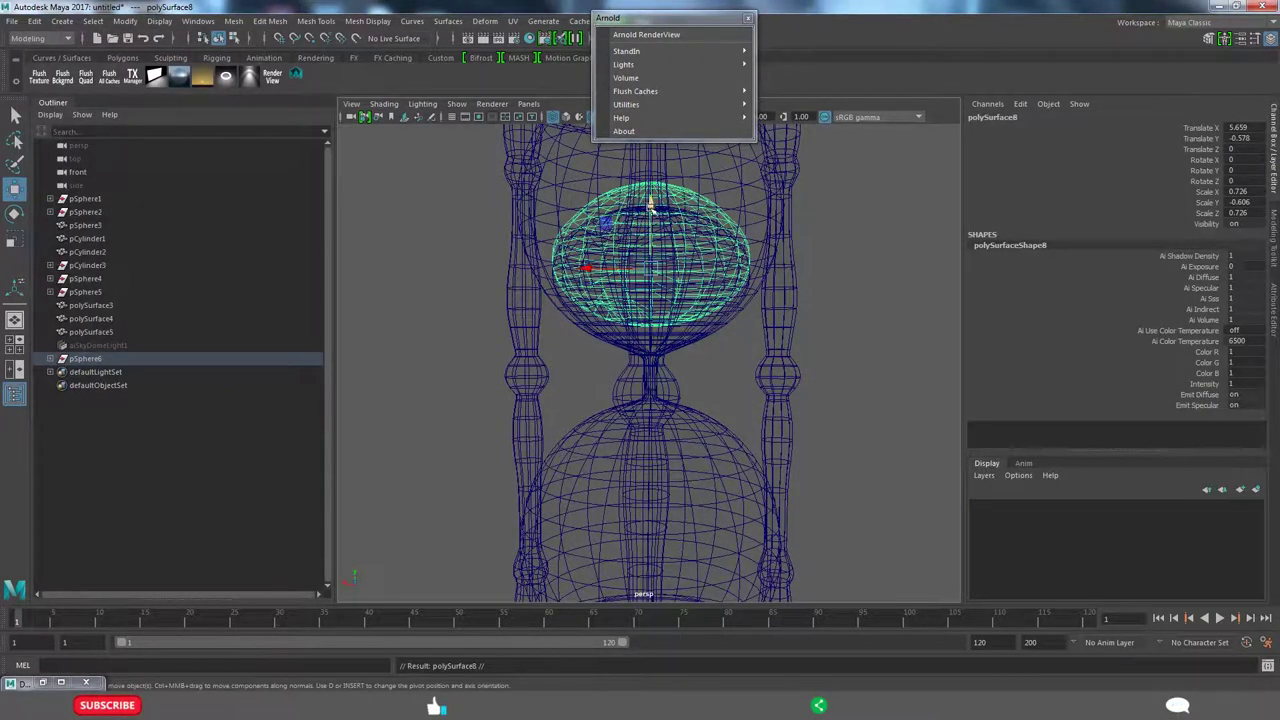
{"action": "key", "text": "ctrl+z"}
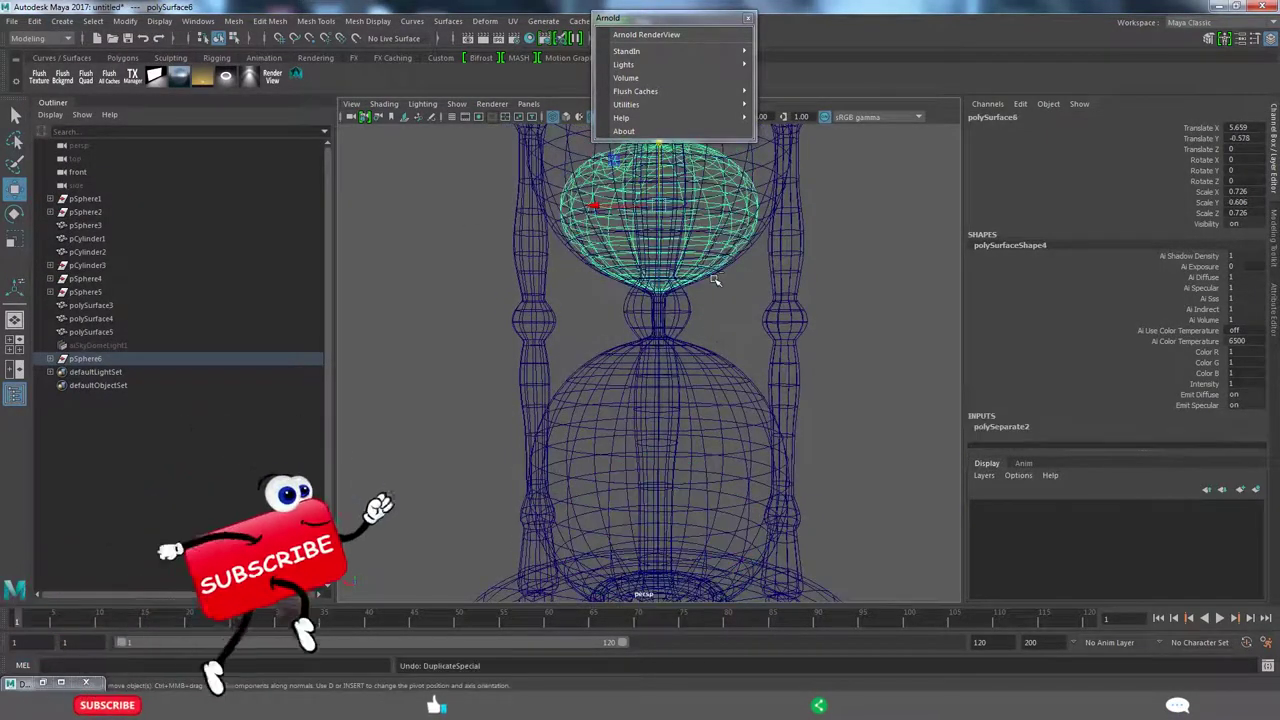
{"action": "scroll", "coordinate": [714, 281], "scroll_direction": "down", "scroll_amount": 3}
{"action": "key", "text": "ctrl+shift+d"}
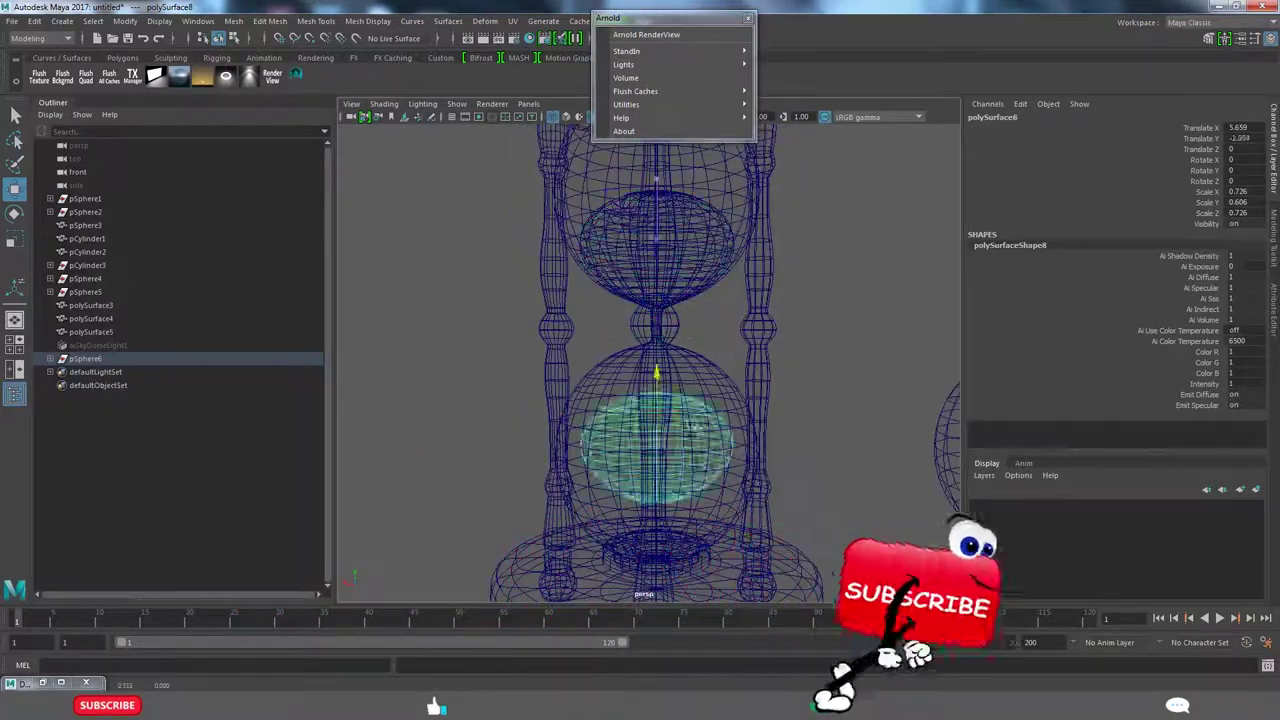
{"action": "left_click_drag", "start_coordinate": [700, 250], "coordinate": [700, 320], "text": "alt"}
{"action": "middle_click_drag", "start_coordinate": [711, 300], "coordinate": [711, 356]}
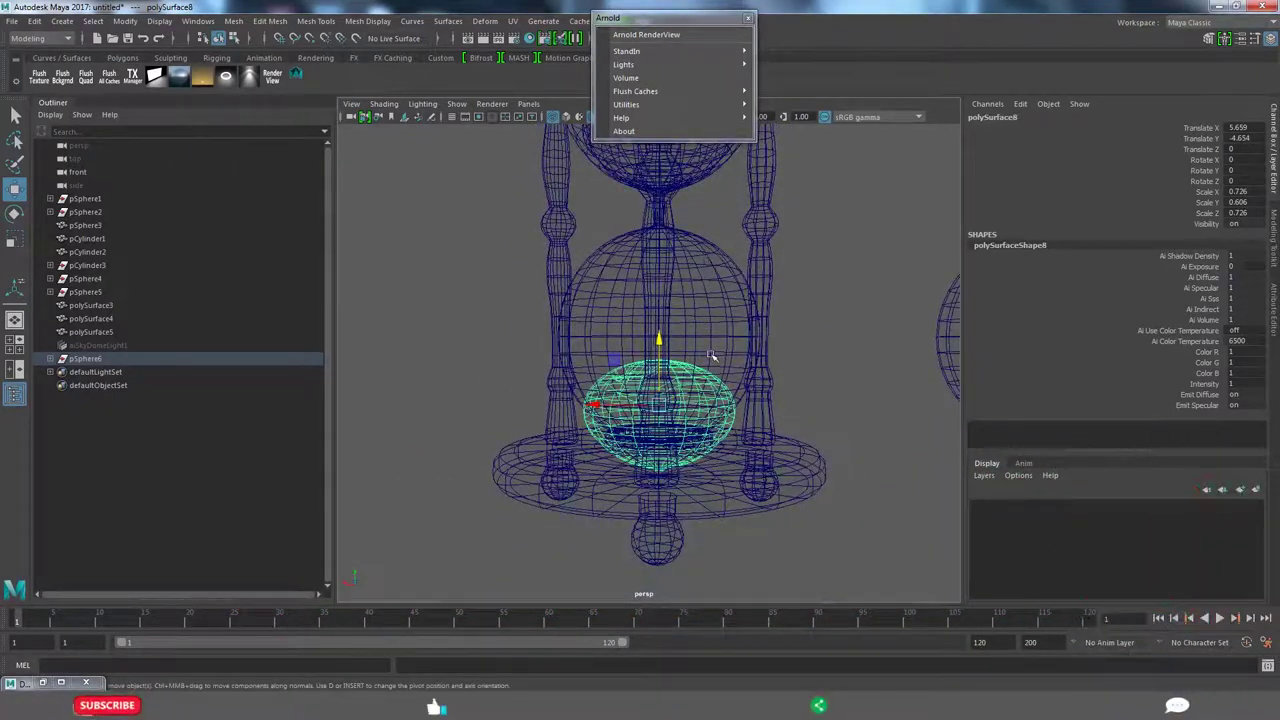
{"action": "left_click", "coordinate": [710, 365]}
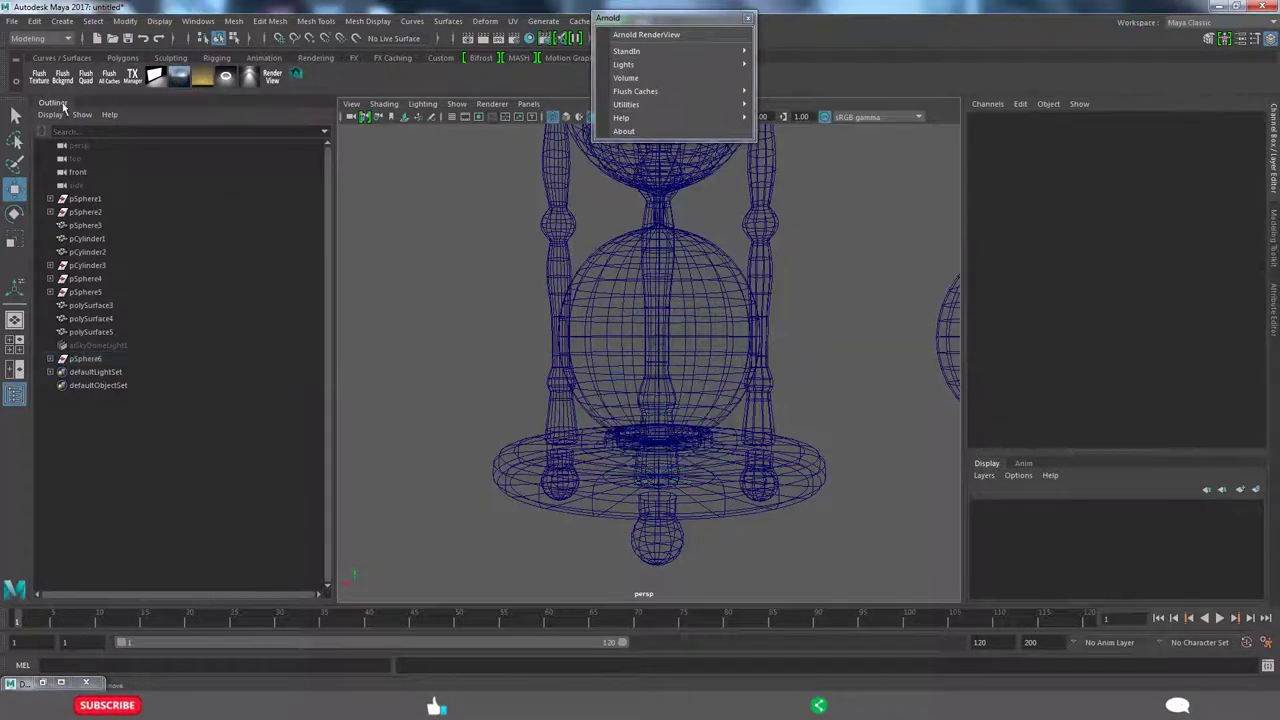
- Make a mirrored copy of the upper sand, drop it into the lower bulb and flatten it to -0.432 Y
{"action": "left_click", "coordinate": [591, 159]}
{"action": "left_click", "coordinate": [35, 21]}
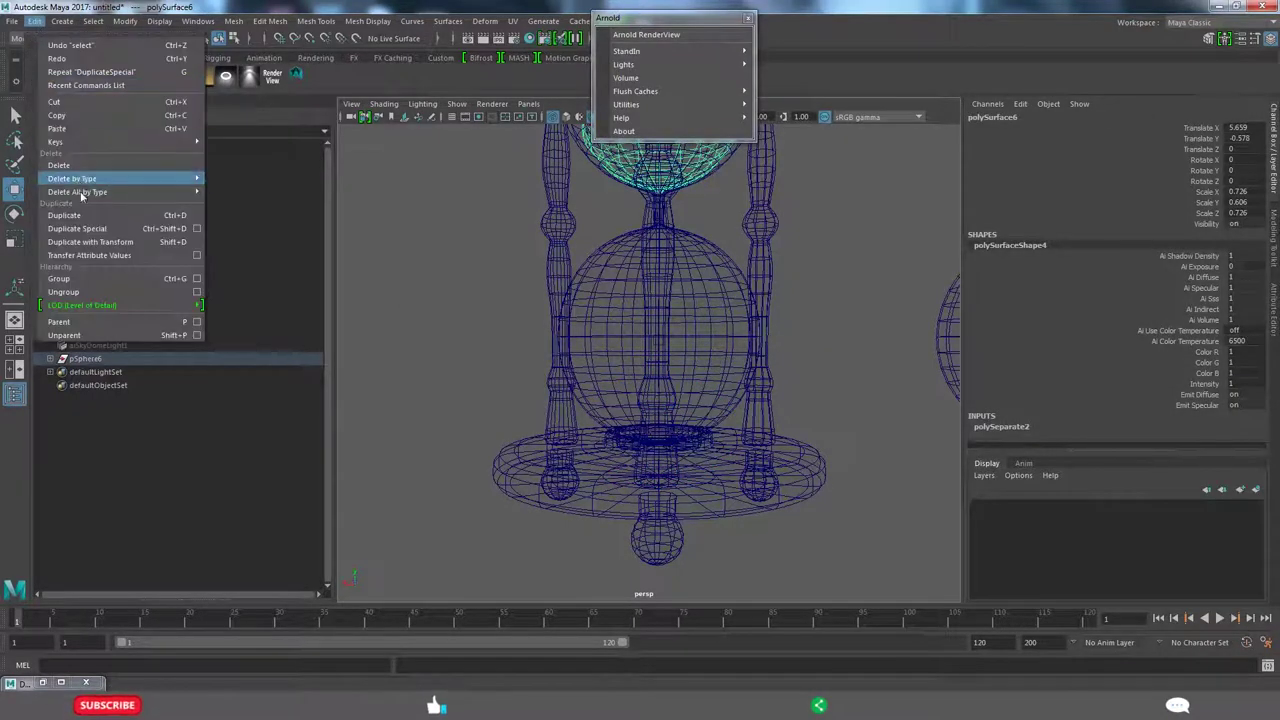
{"action": "left_click", "coordinate": [70, 240]}
{"action": "scroll", "coordinate": [655, 150], "scroll_direction": "down", "scroll_amount": 3}
{"action": "left_click_drag", "start_coordinate": [656, 165], "coordinate": [684, 345]}
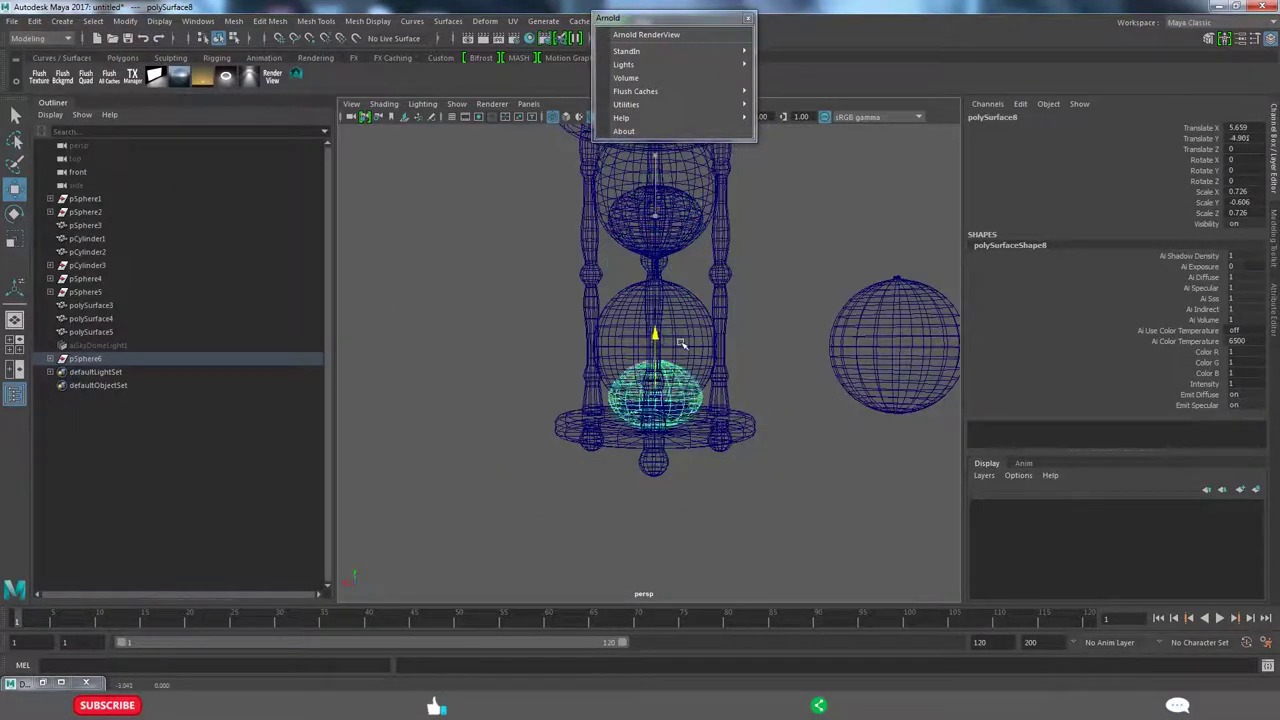
{"action": "scroll", "coordinate": [701, 343], "scroll_direction": "up", "scroll_amount": 2}
{"action": "scroll", "coordinate": [700, 343], "scroll_direction": "up", "scroll_amount": 2}
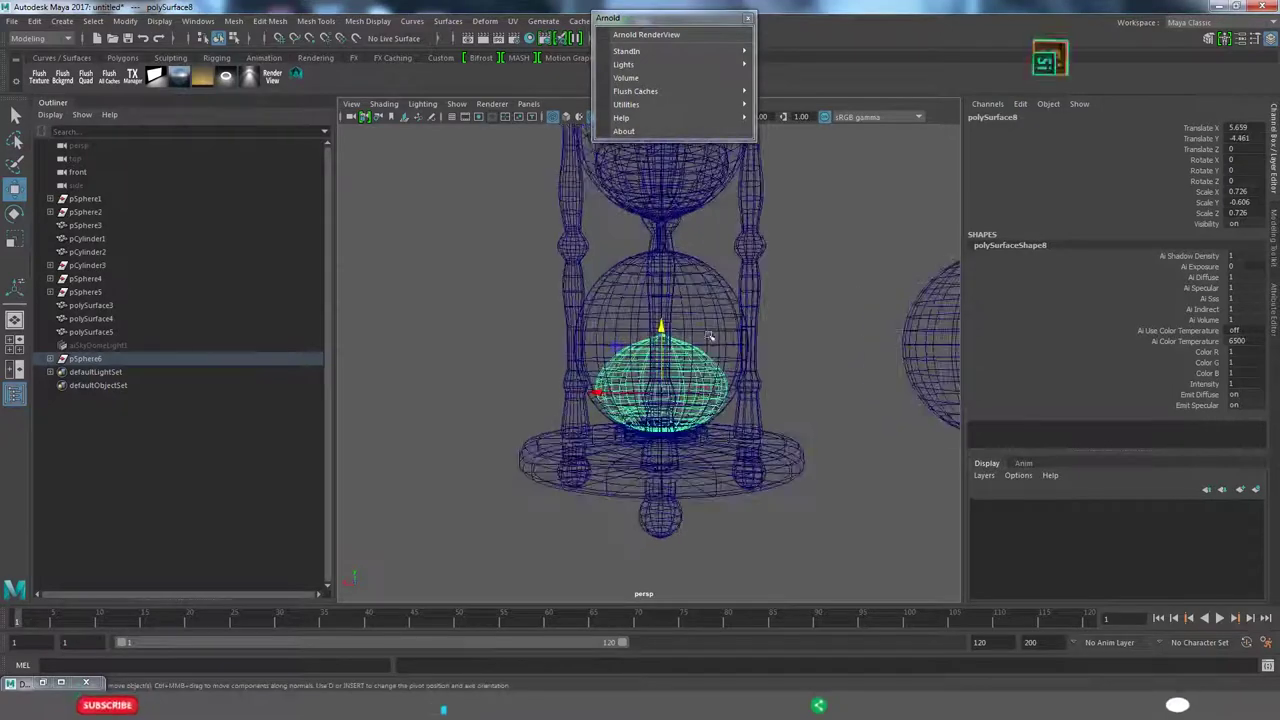
{"action": "key", "text": "r"}
{"action": "left_click_drag", "start_coordinate": [660, 320], "coordinate": [660, 393]}
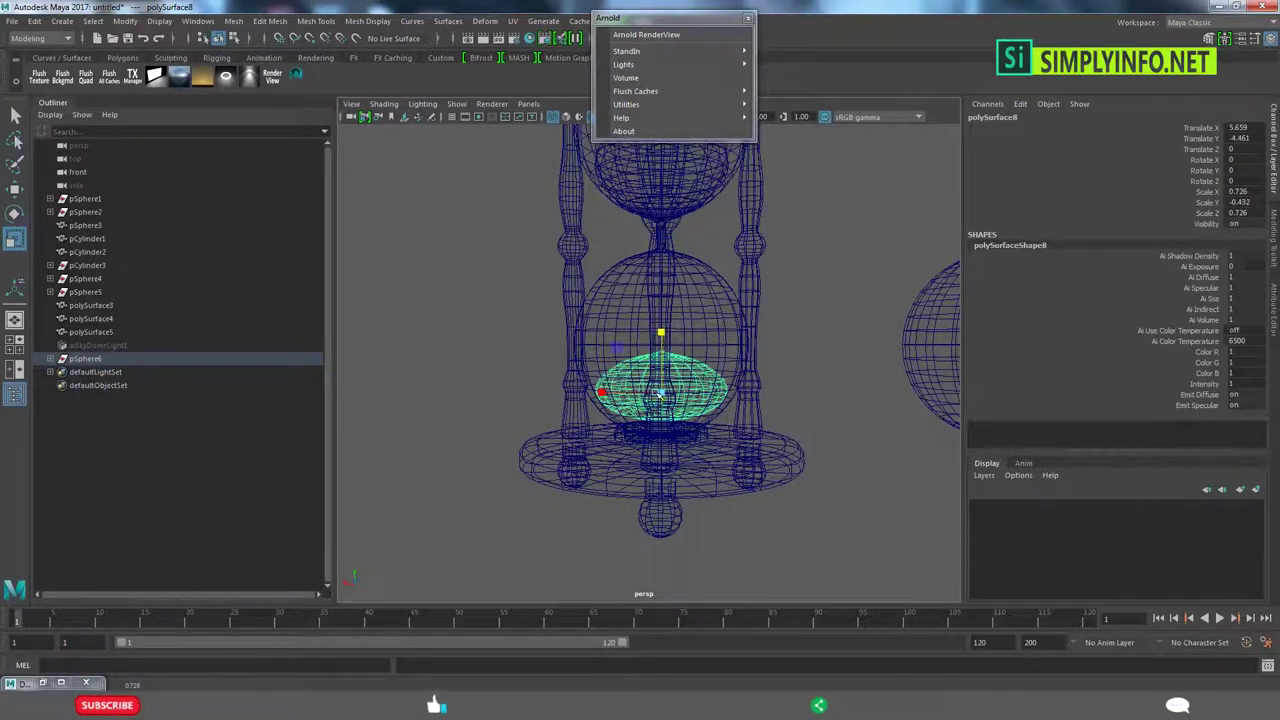
{"action": "key", "text": "w"}
{"action": "left_click", "coordinate": [806, 280]}
- Reselect the upper sand ellipsoid and bring up its Assign New Material choices
{"action": "left_click_drag", "start_coordinate": [806, 280], "coordinate": [727, 371], "text": "alt"}
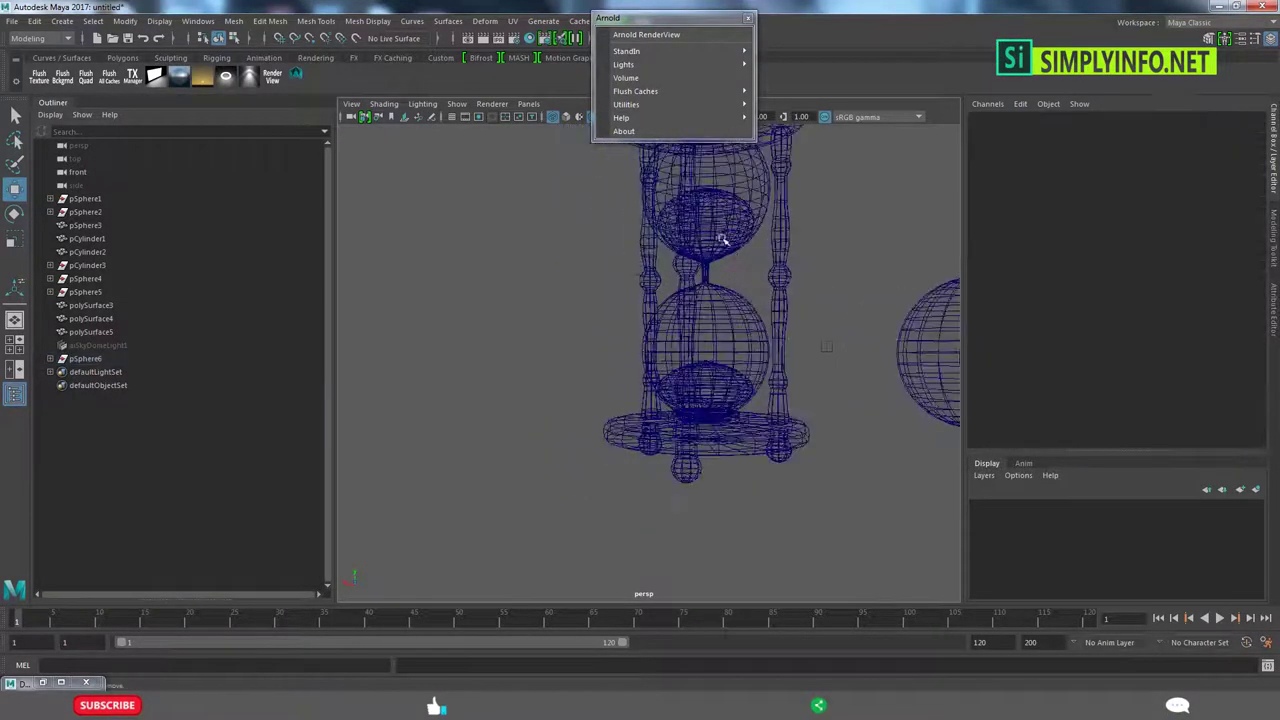
{"action": "left_click", "coordinate": [727, 371]}
{"action": "left_click", "coordinate": [733, 383]}
{"action": "left_click", "coordinate": [750, 216], "text": "shift"}
{"action": "left_click", "coordinate": [725, 196], "text": "shift"}
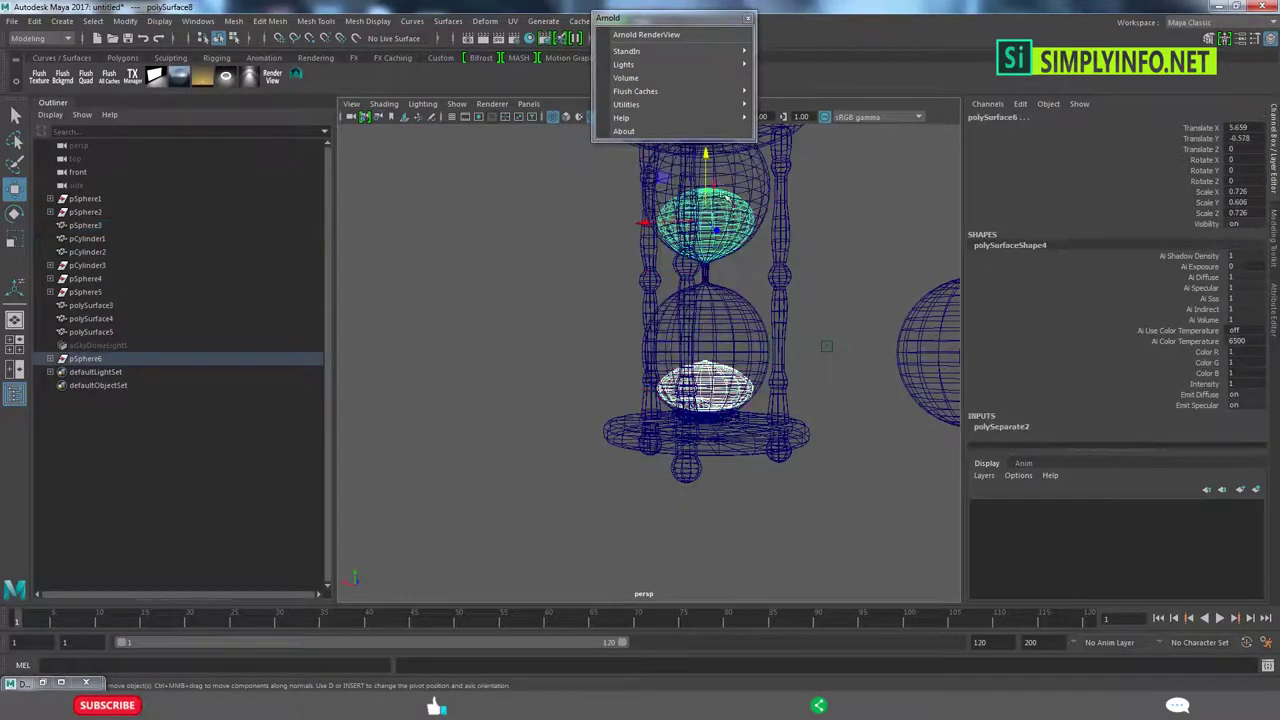
{"action": "left_click_drag", "start_coordinate": [725, 196], "coordinate": [813, 337], "text": "alt"}
{"action": "right_click_drag", "start_coordinate": [745, 310], "coordinate": [770, 590]}
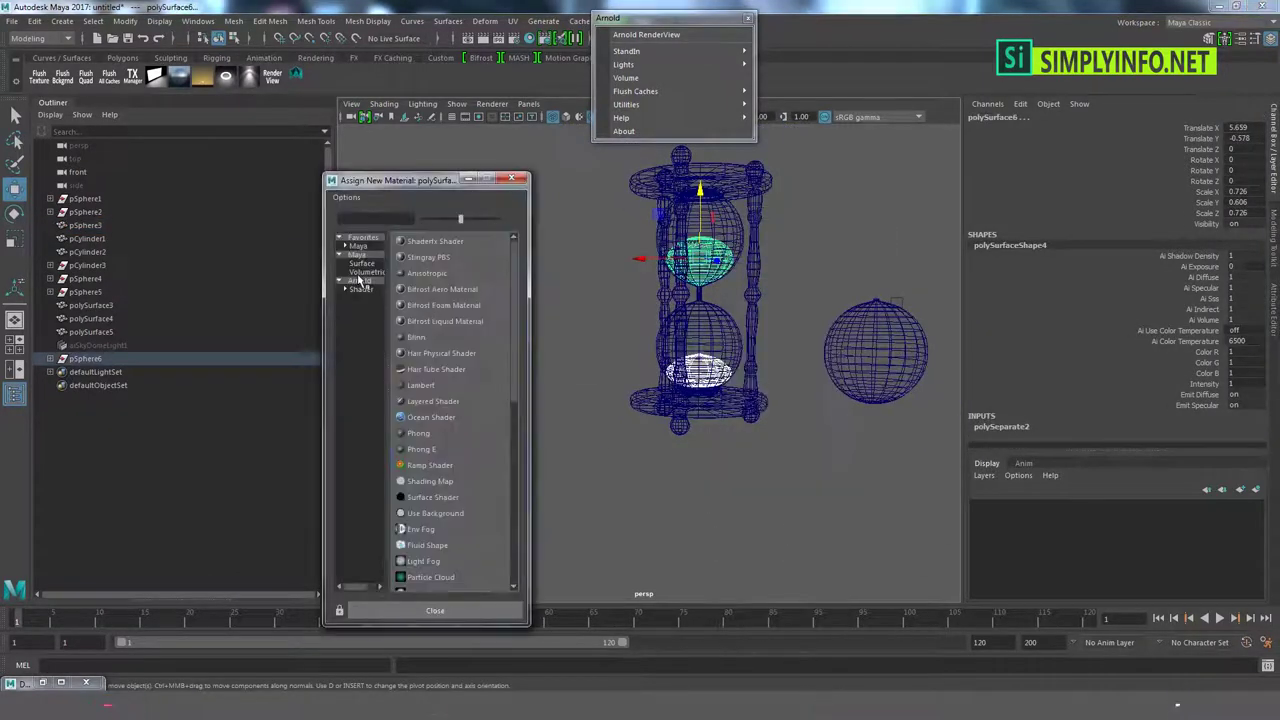
- Give the sand an aiStandard material with an orange refraction colour at 0.840 saturation
{"action": "left_click", "coordinate": [441, 318]}
{"action": "middle_click_drag", "start_coordinate": [805, 238], "coordinate": [740, 283], "text": "alt"}
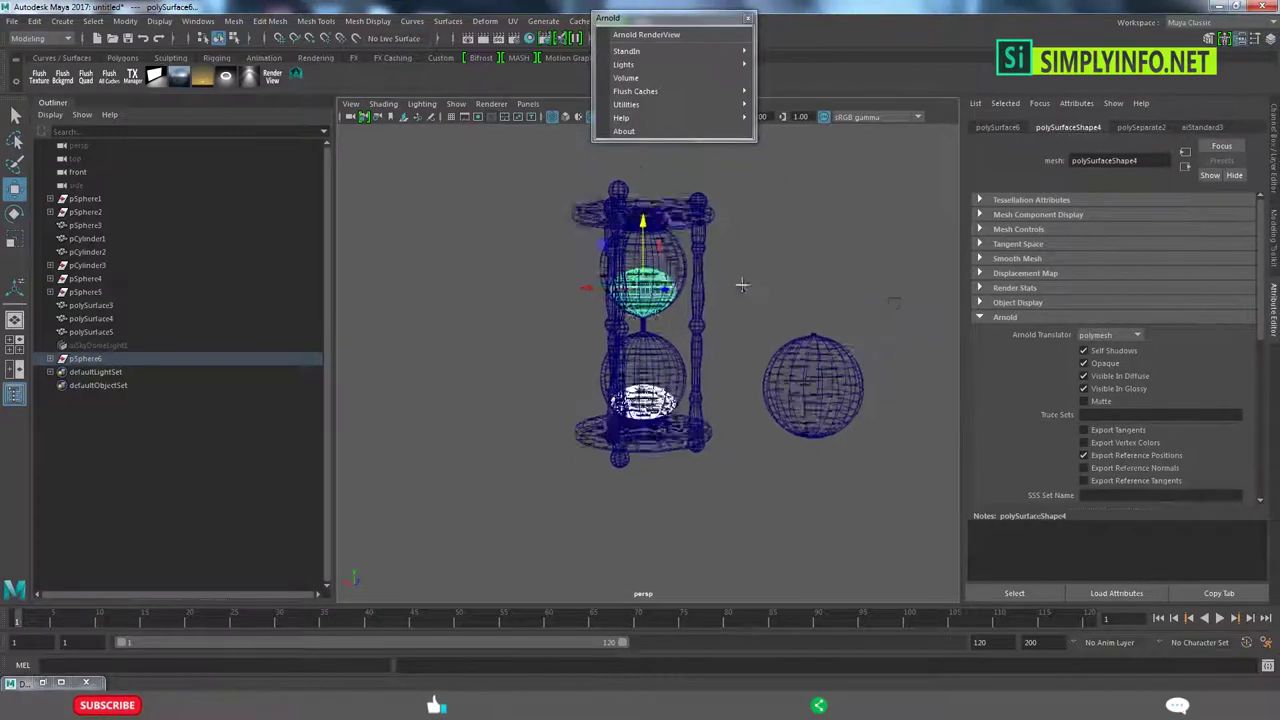
{"action": "left_click", "coordinate": [1201, 129]}
{"action": "left_click", "coordinate": [1095, 326]}
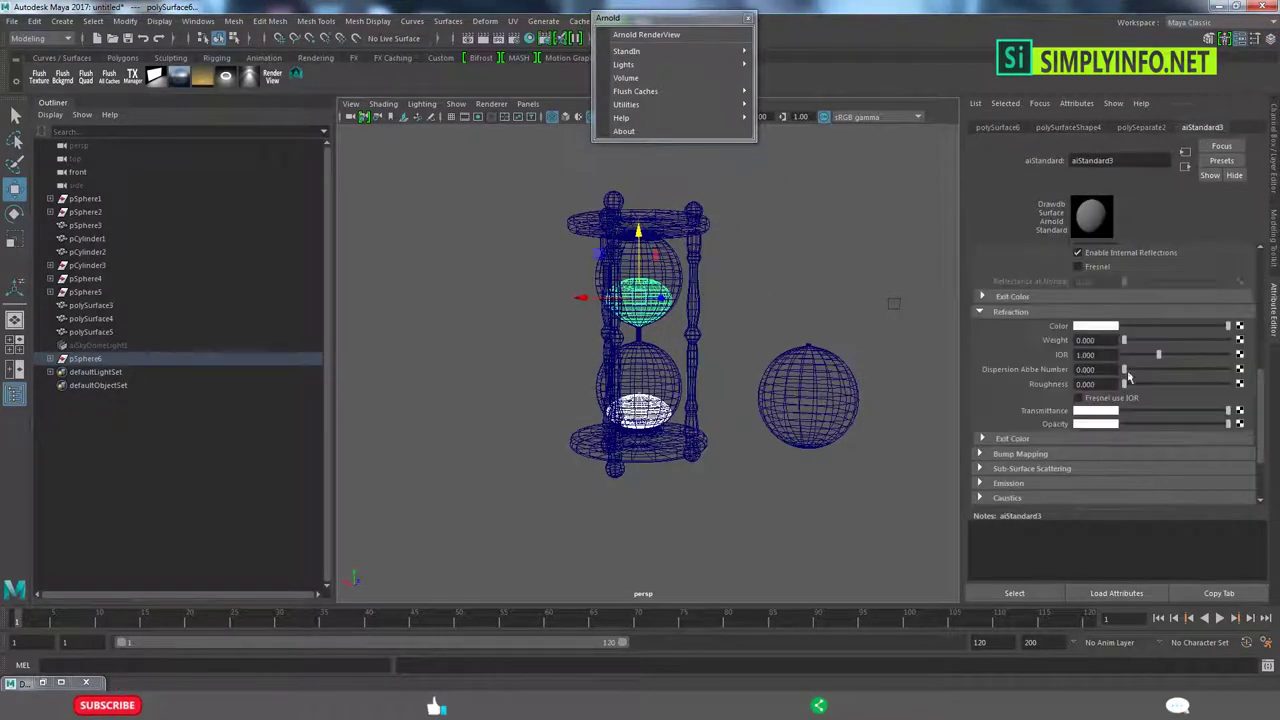
{"action": "left_click", "coordinate": [1097, 327]}
{"action": "left_click", "coordinate": [1205, 305]}
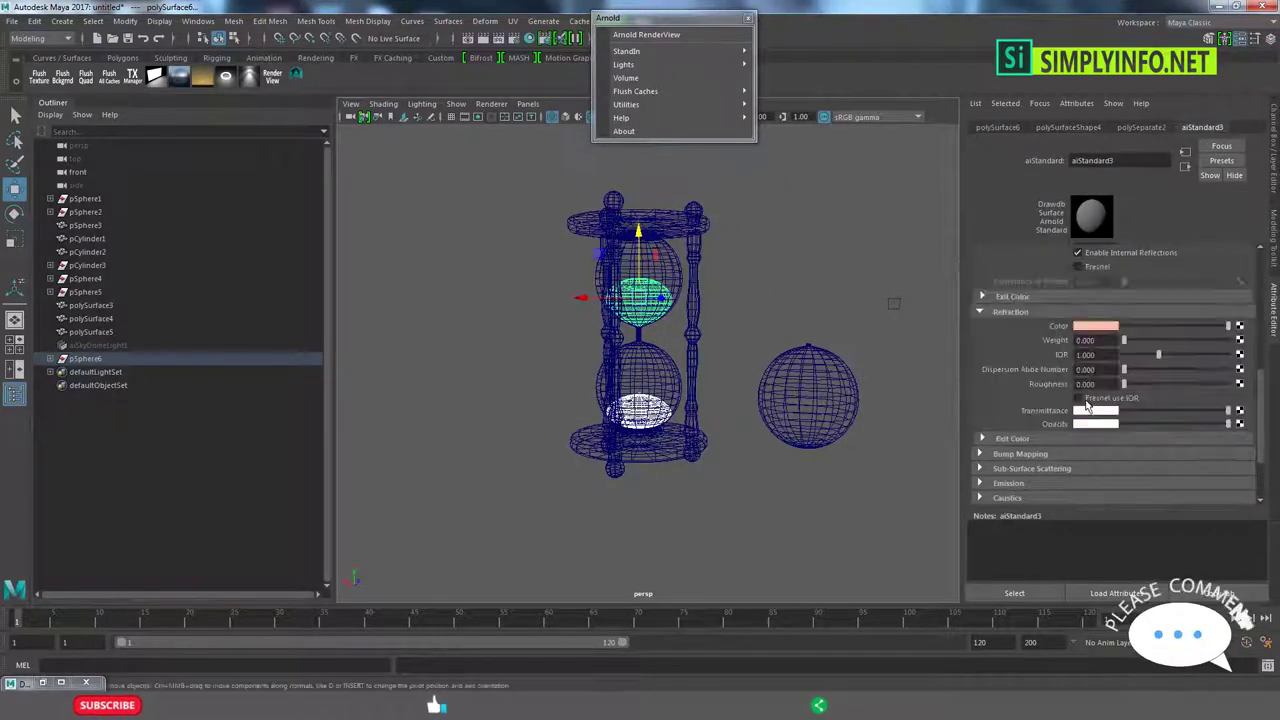
{"action": "left_click", "coordinate": [1087, 329]}
{"action": "left_click", "coordinate": [1111, 379]}
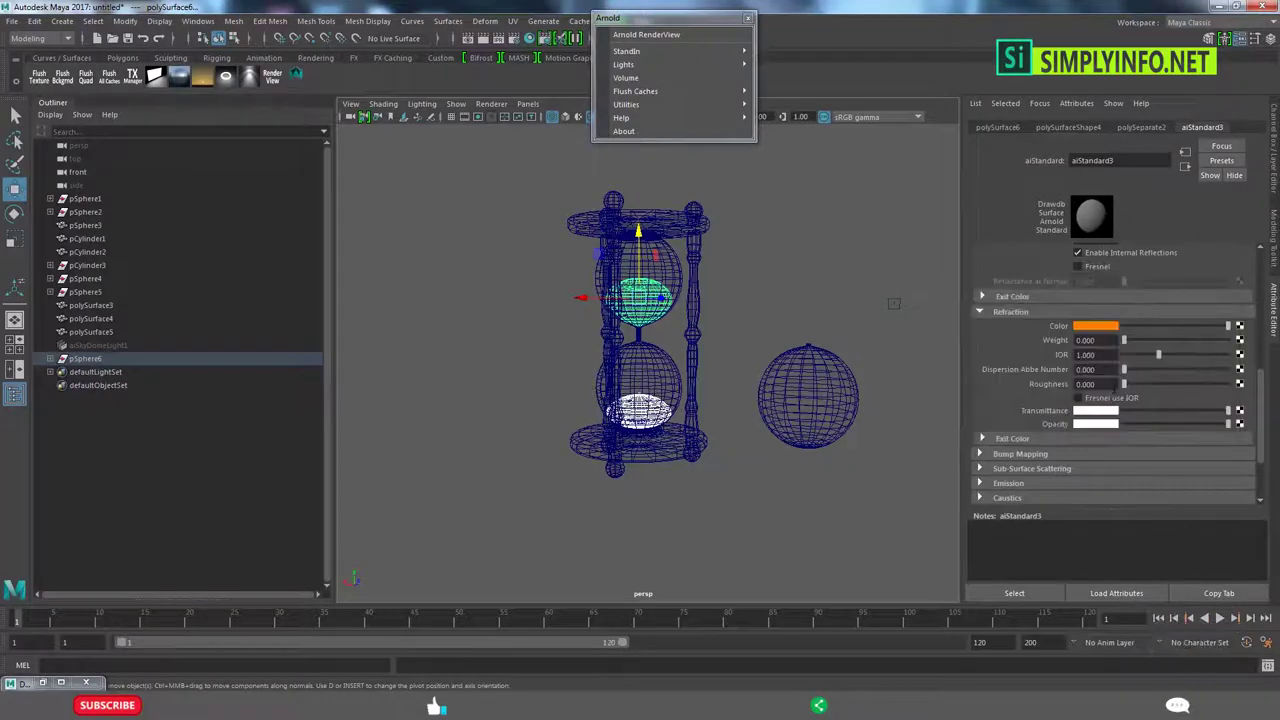
{"action": "left_click", "coordinate": [1093, 330]}
- Preview in Arnold RenderView, remove the spare sphere beside the hourglass, and view smooth-shaded
{"action": "left_click", "coordinate": [774, 300]}
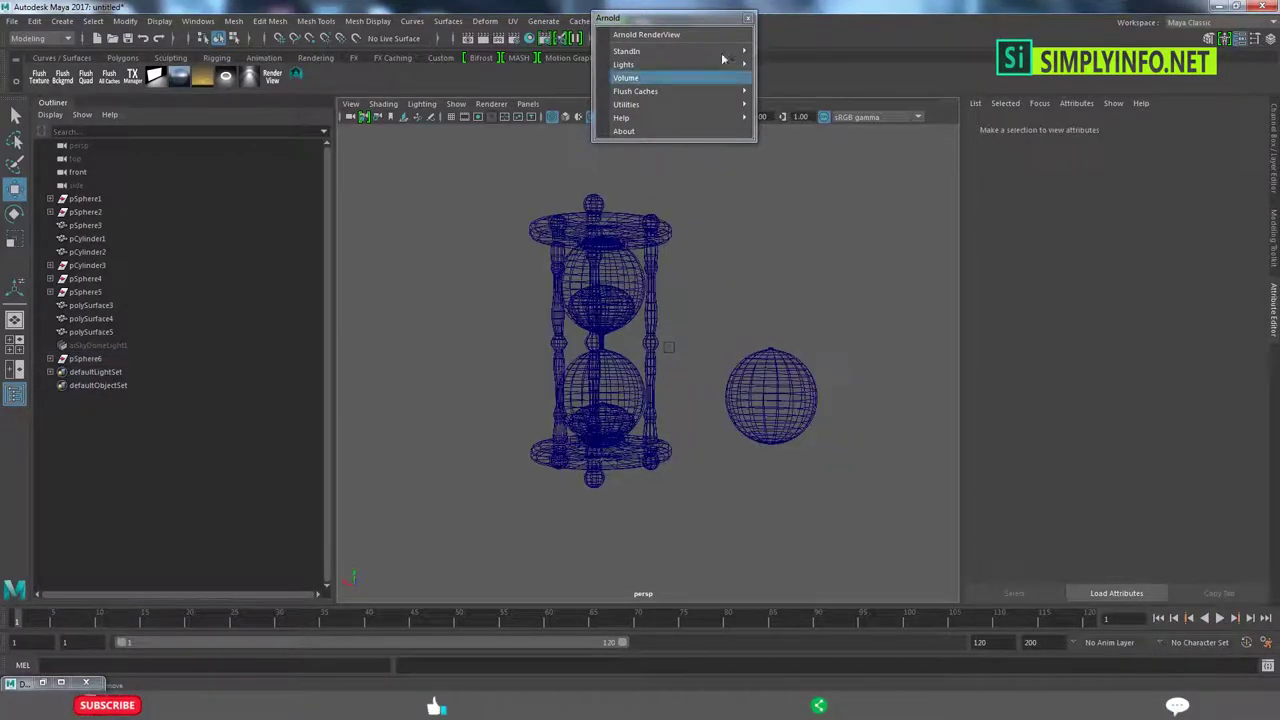
{"action": "left_click", "coordinate": [668, 36]}
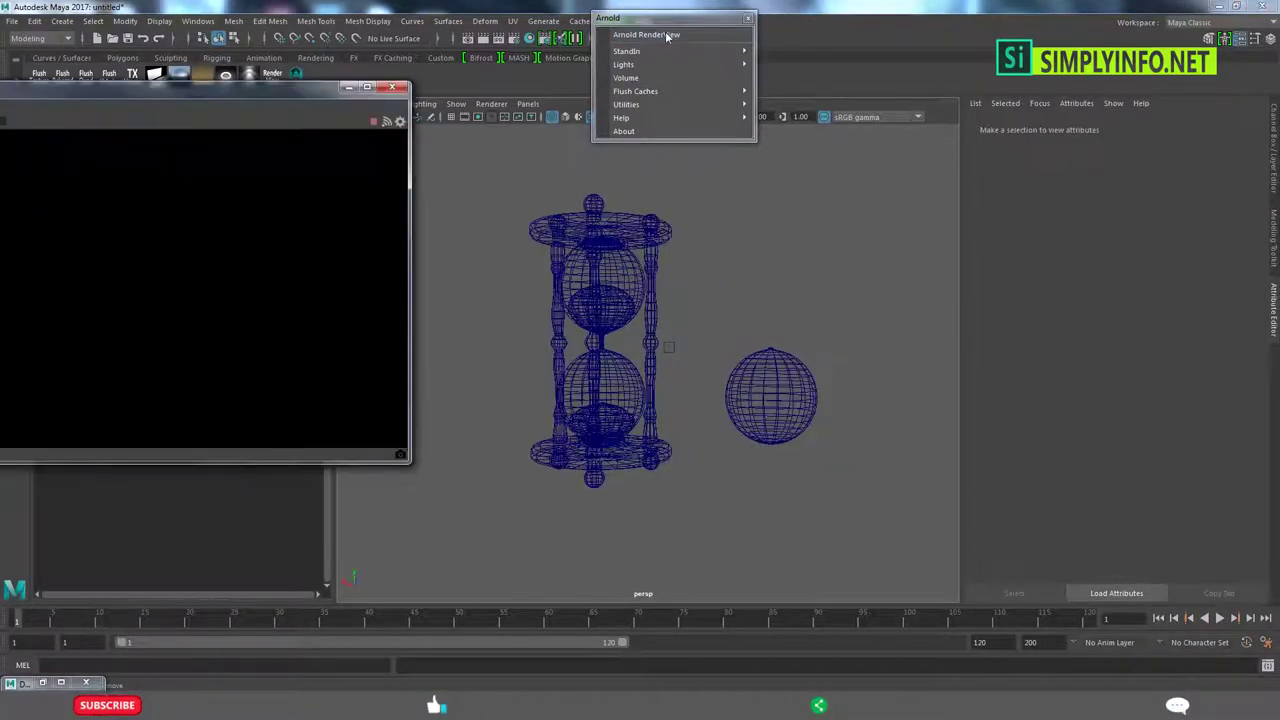
{"action": "left_click", "coordinate": [392, 87]}
{"action": "left_click", "coordinate": [610, 300]}
{"action": "left_click", "coordinate": [796, 416]}
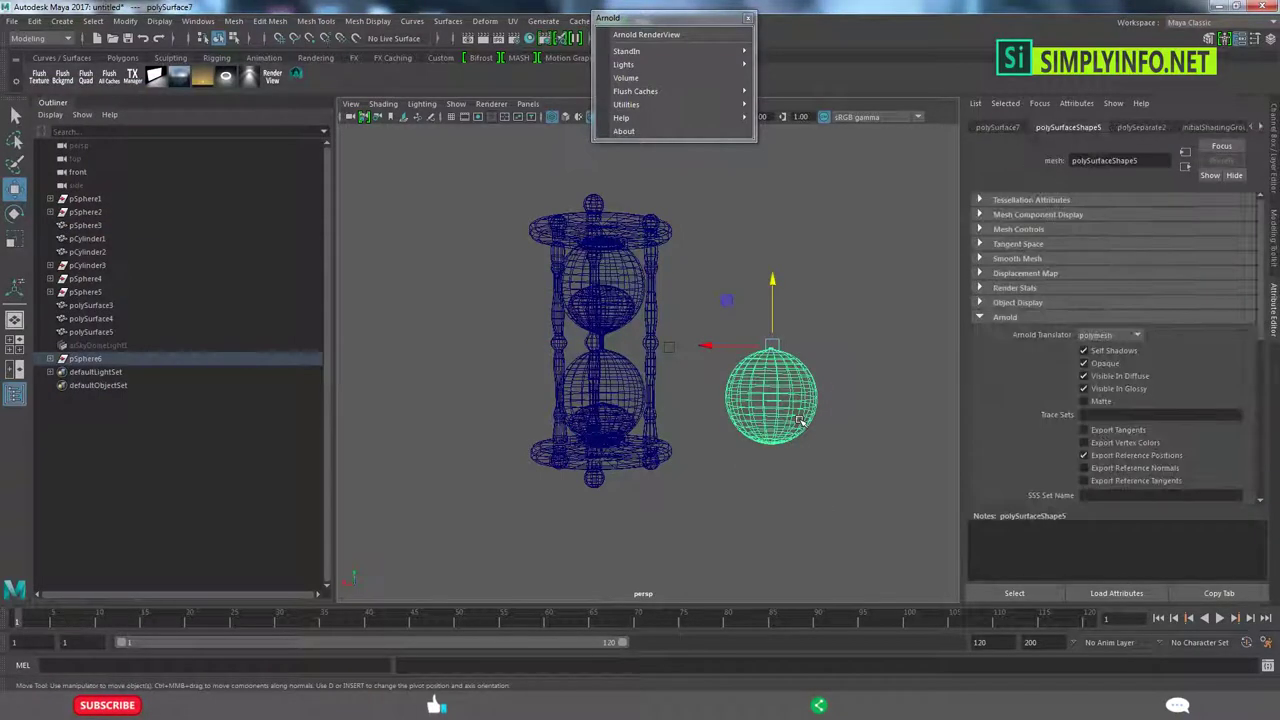
{"action": "key", "text": "ctrl+h"}
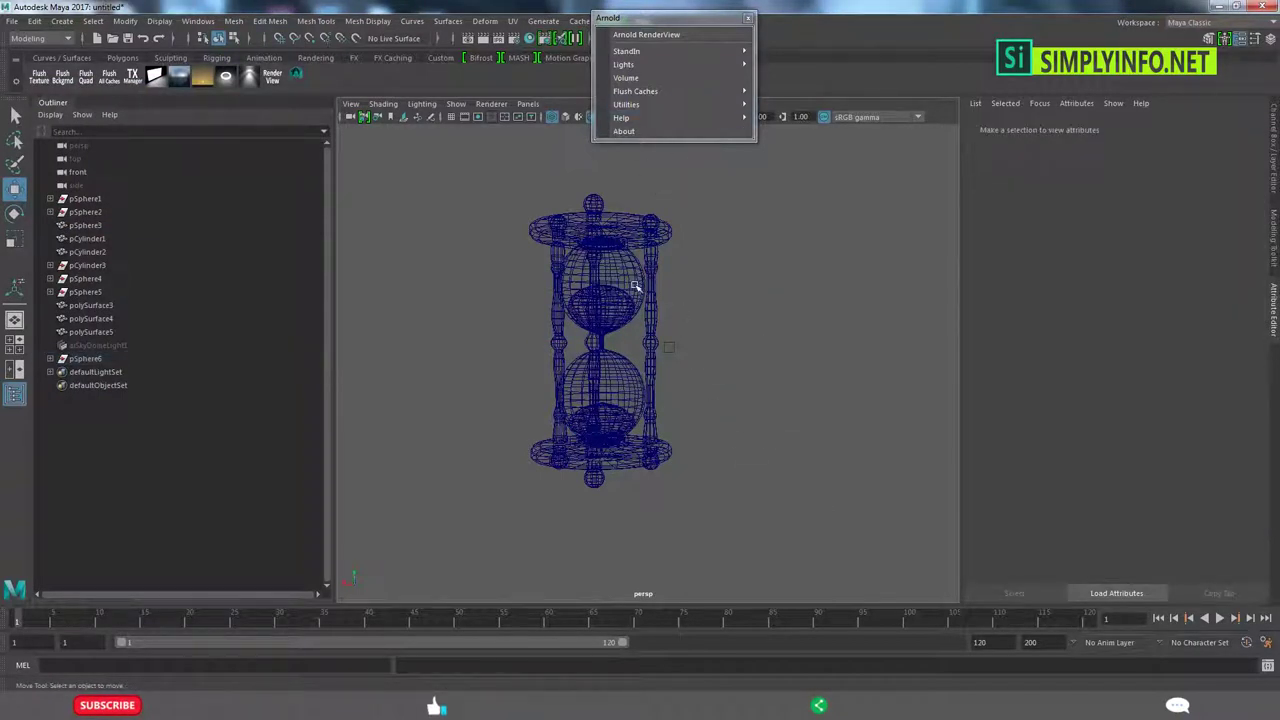
{"action": "key", "text": "5"}
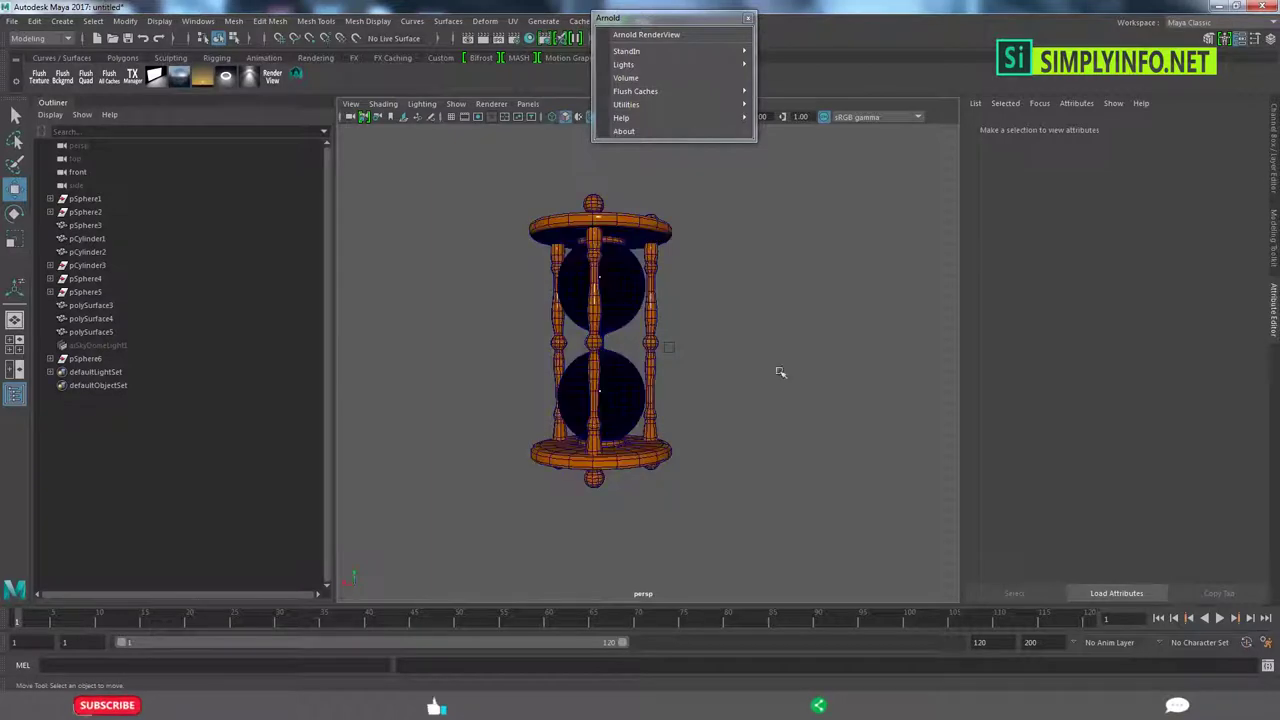
{"action": "scroll", "coordinate": [783, 334], "scroll_direction": "down", "scroll_amount": 3}
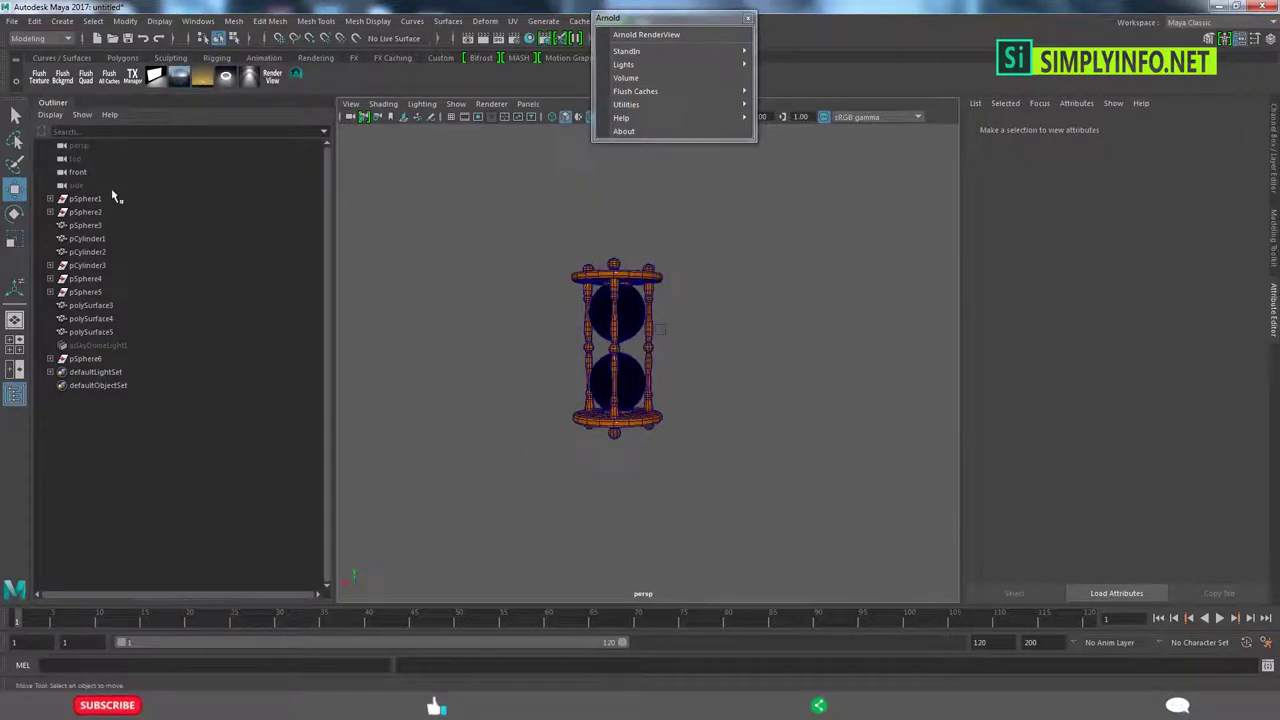
- Select aiSkyDomeLight1, unhide all objects, and start an Arnold RenderView placed beside the viewport
{"action": "left_click", "coordinate": [78, 344]}
{"action": "left_click", "coordinate": [97, 346]}
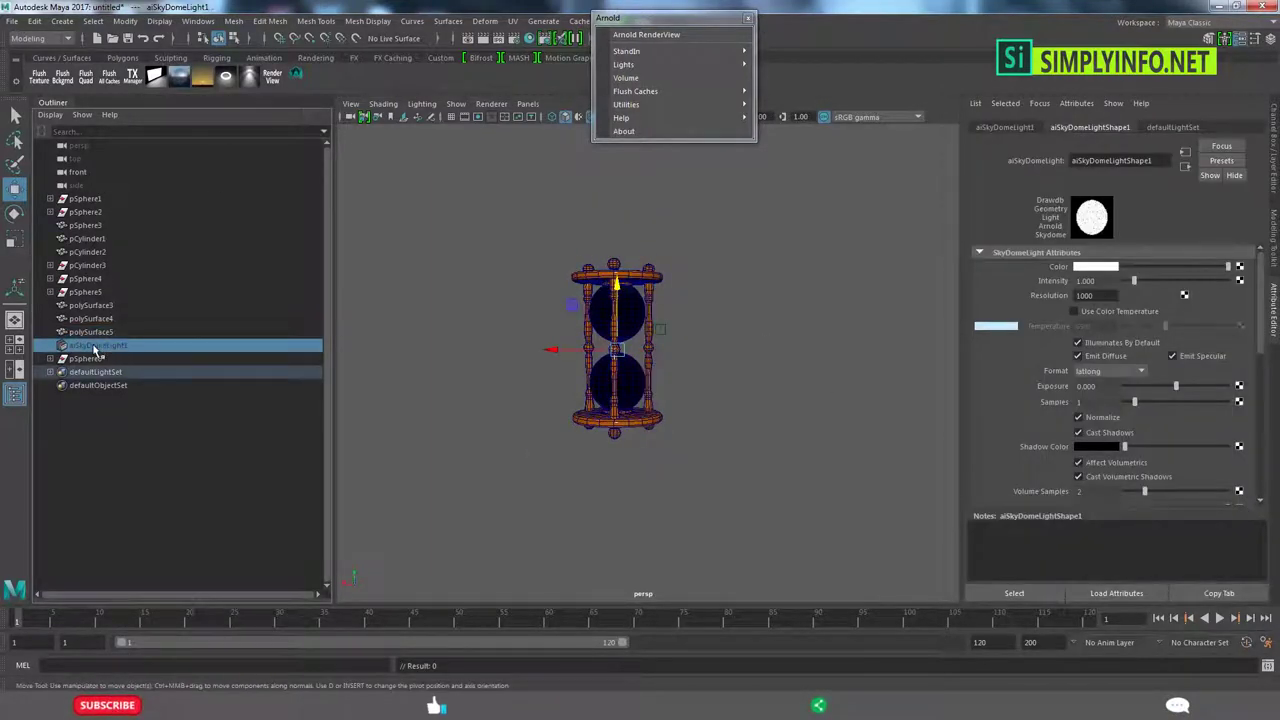
{"action": "key", "text": "shift+h"}
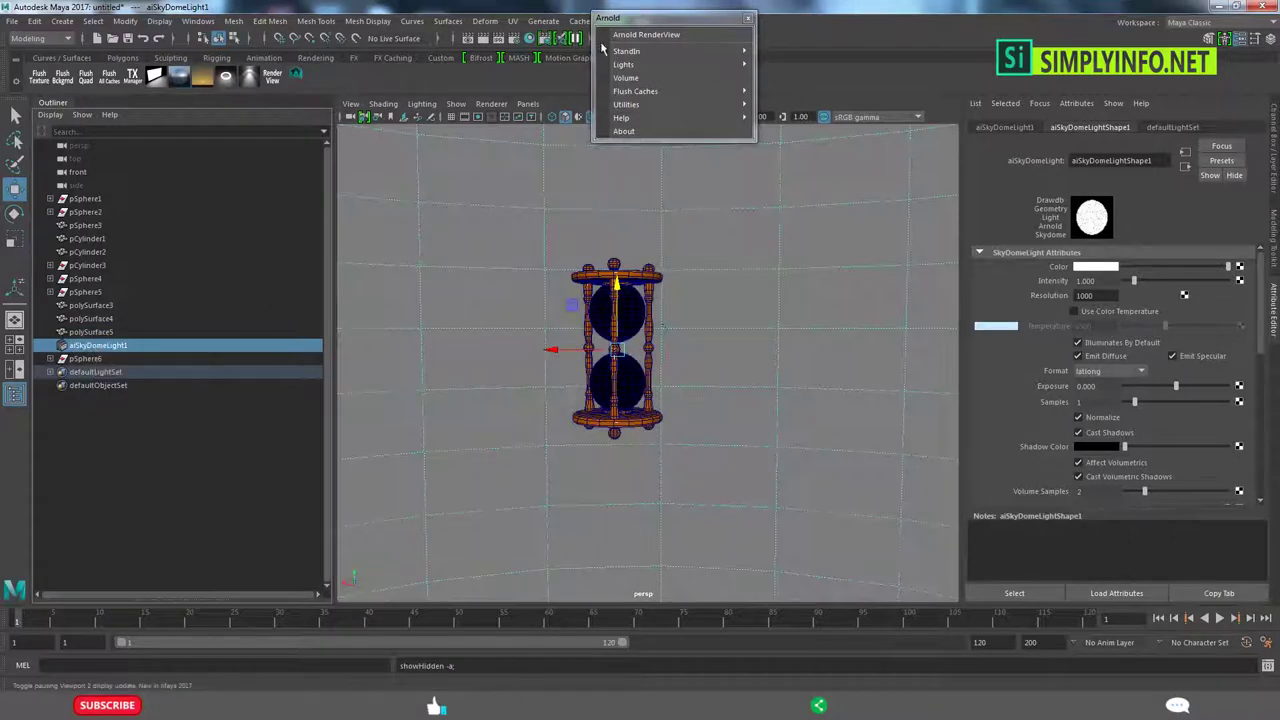
{"action": "left_click", "coordinate": [627, 36]}
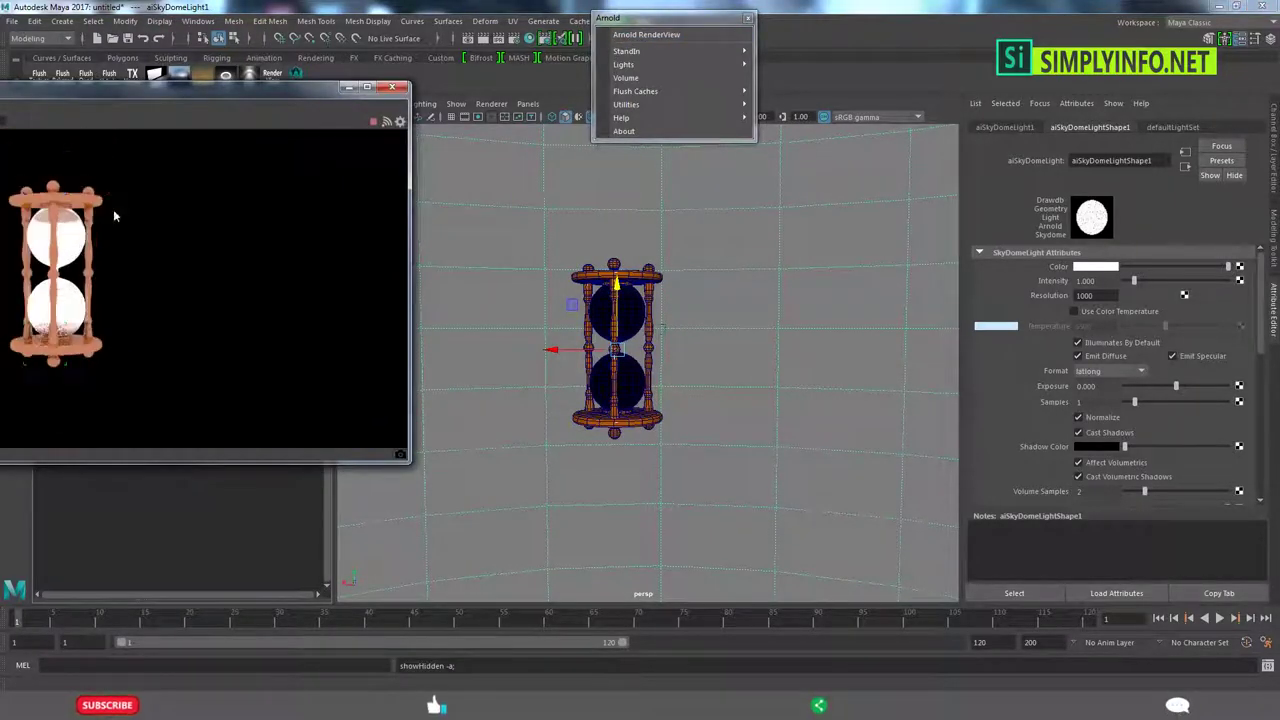
{"action": "left_click_drag", "start_coordinate": [161, 101], "coordinate": [254, 95]}
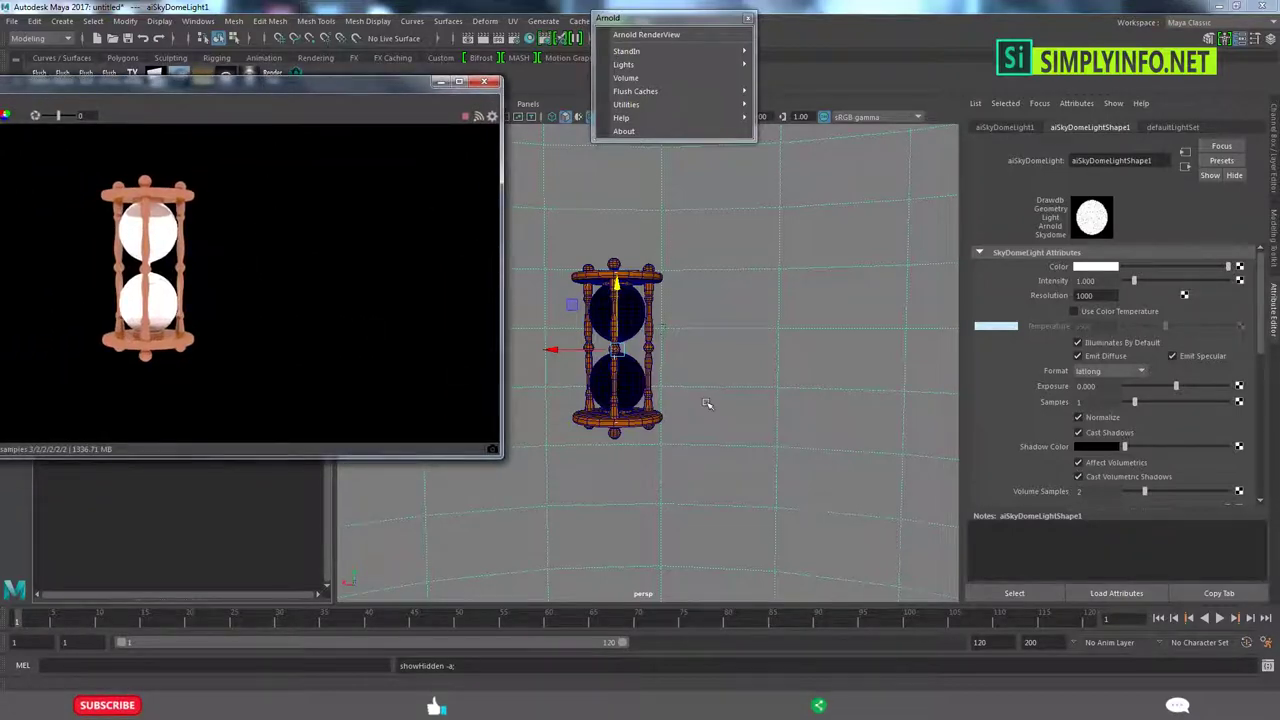
- Tumble to a frontal view of the hourglass and switch the viewport to wireframe
{"action": "left_click_drag", "start_coordinate": [697, 438], "coordinate": [666, 186], "text": "alt"}
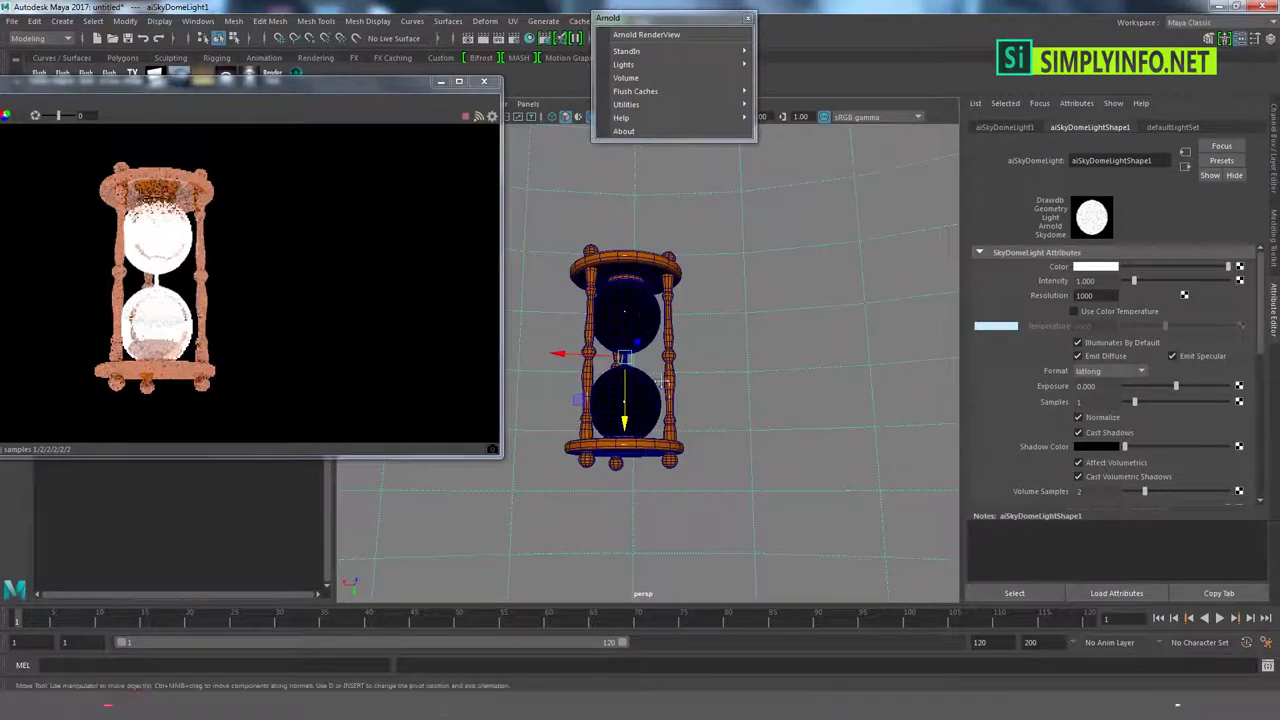
{"action": "mouse_move", "coordinate": [647, 313]}
{"action": "left_mouse_down", "text": "alt"}
{"action": "mouse_move", "coordinate": [697, 372]}
{"action": "mouse_move", "coordinate": [680, 376]}
{"action": "left_mouse_up", "text": "alt"}
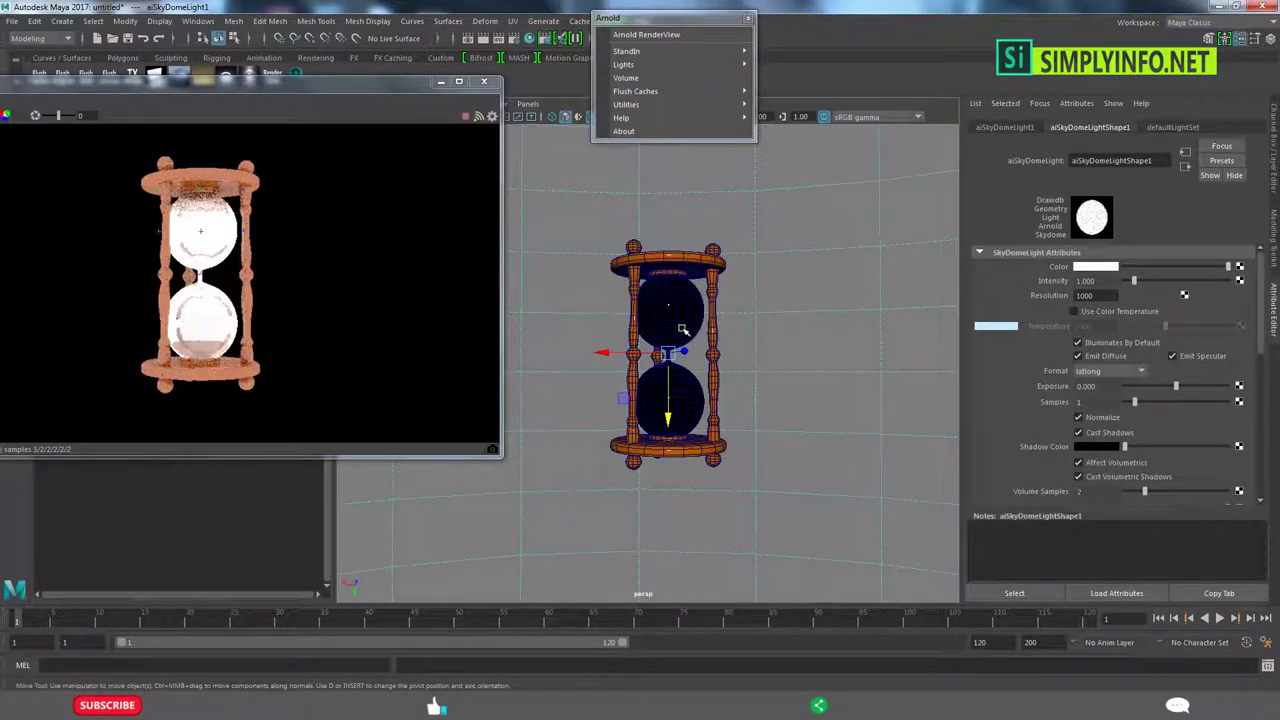
{"action": "key", "text": "4"}
{"action": "scroll", "coordinate": [690, 280], "scroll_direction": "up", "scroll_amount": 2}
{"action": "scroll", "coordinate": [700, 226], "scroll_direction": "up", "scroll_amount": 2}
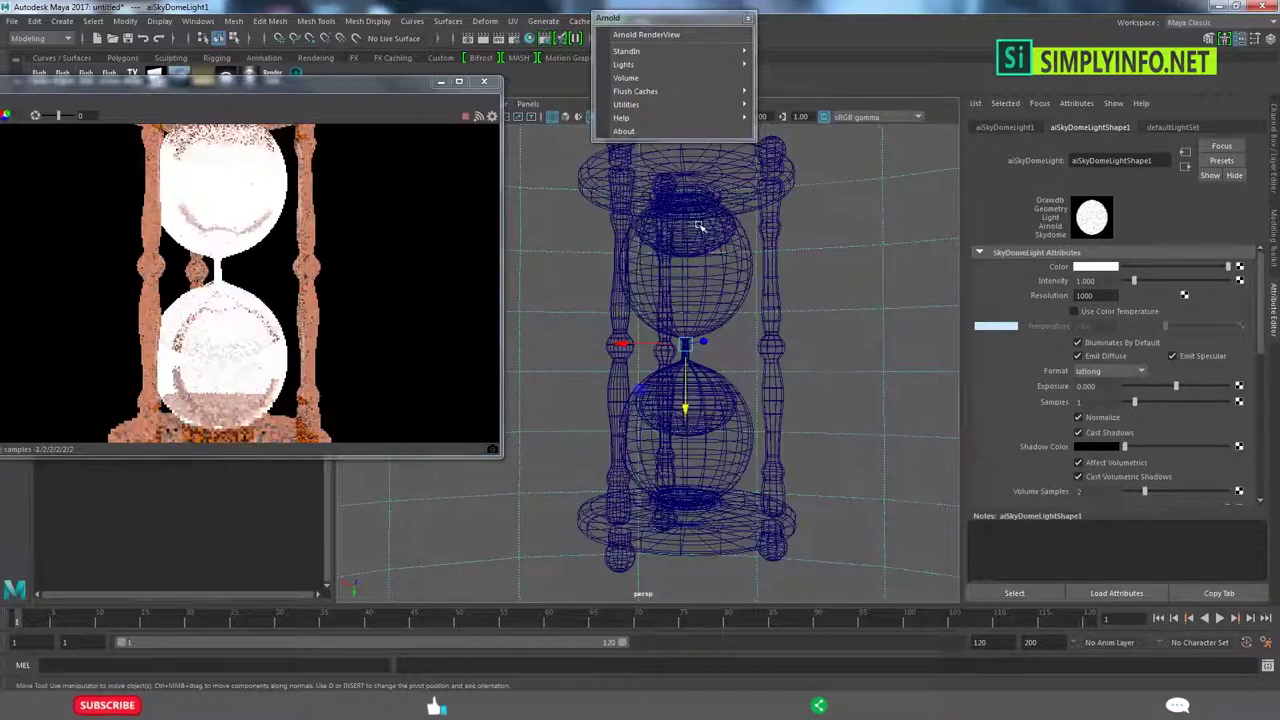
{"action": "scroll", "coordinate": [713, 300], "scroll_direction": "down", "scroll_amount": 3}
{"action": "scroll", "coordinate": [700, 330], "scroll_direction": "down", "scroll_amount": 2}
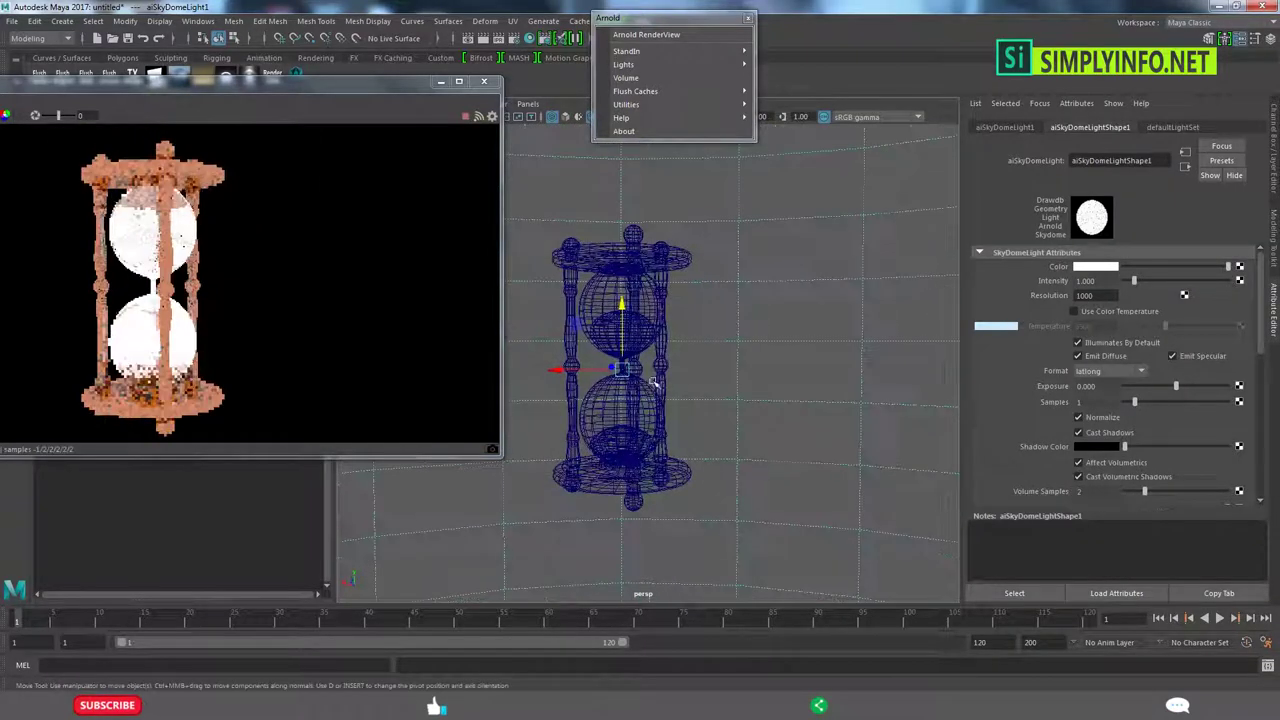
{"action": "mouse_move", "coordinate": [650, 372]}
{"action": "middle_mouse_down", "text": "alt"}
{"action": "mouse_move", "coordinate": [661, 405]}
{"action": "mouse_move", "coordinate": [721, 405]}
{"action": "middle_mouse_up", "text": "alt"}
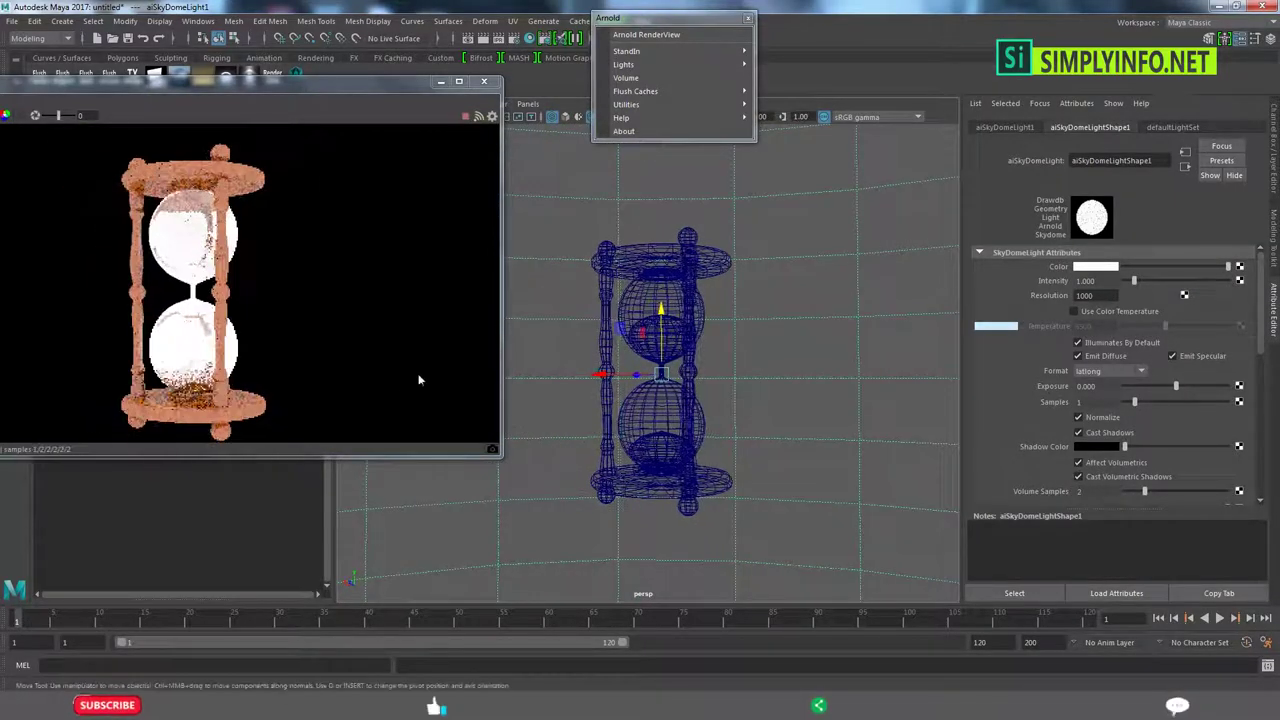
{"action": "scroll", "coordinate": [220, 322], "scroll_direction": "up", "scroll_amount": 2}
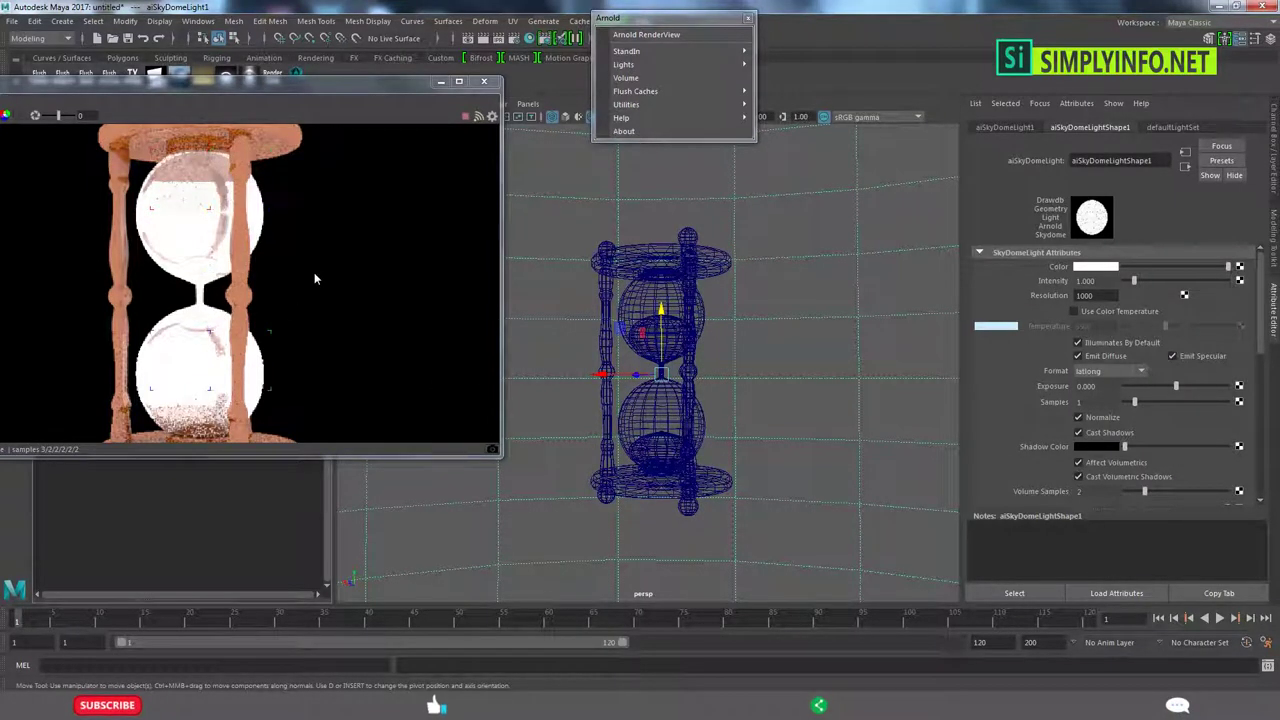
- Select the glass and top sand, test-raise the sand, then undo the move
{"action": "left_click", "coordinate": [197, 179]}
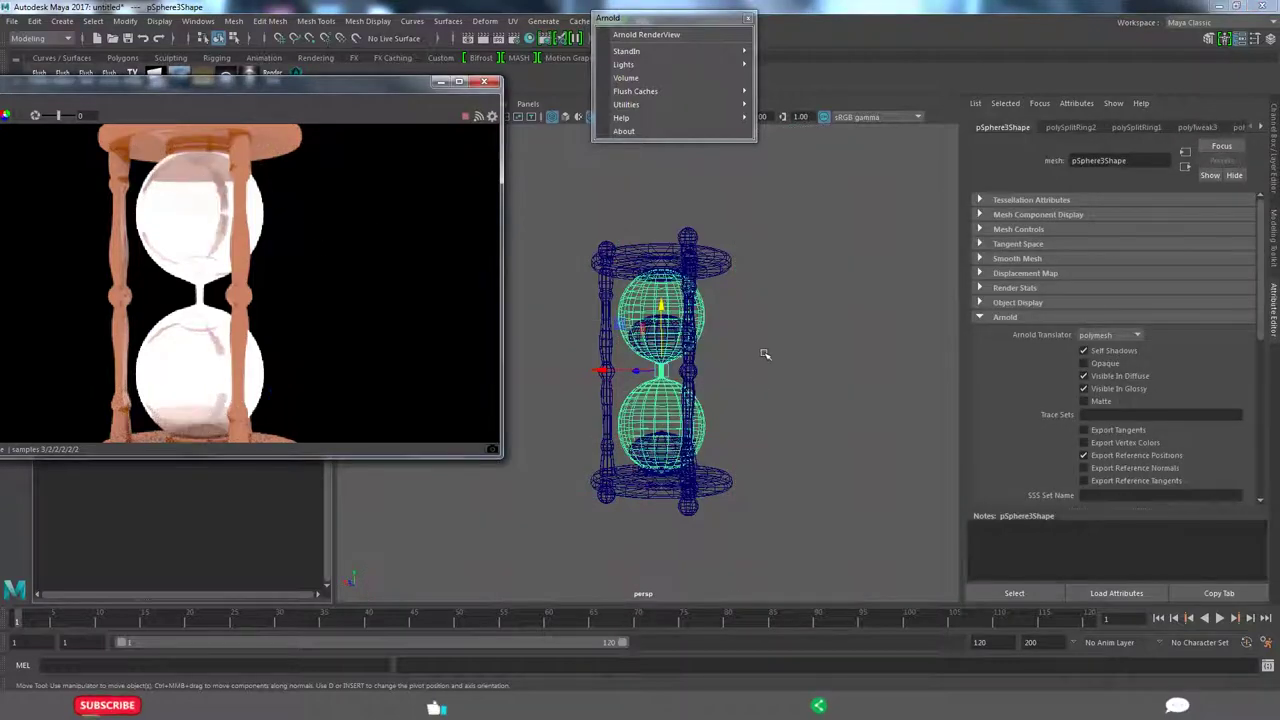
{"action": "left_click", "coordinate": [676, 345]}
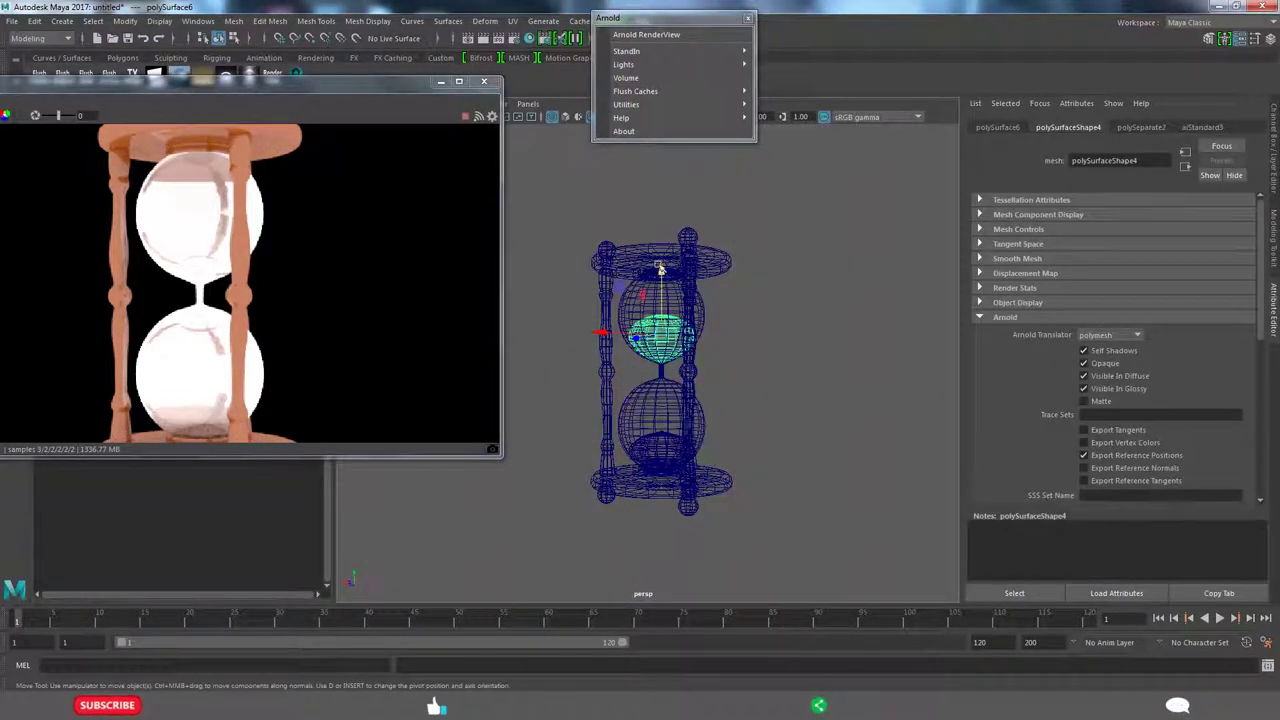
{"action": "left_click_drag", "start_coordinate": [660, 268], "coordinate": [660, 255]}
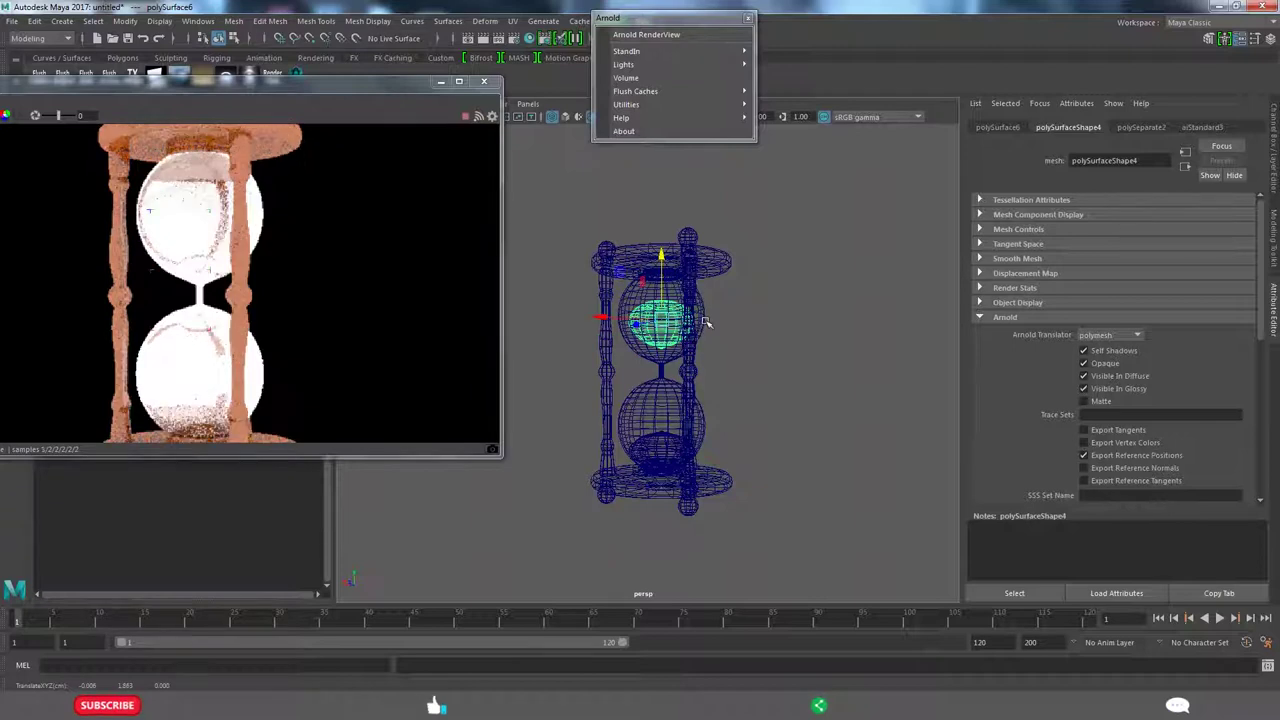
{"action": "key", "text": "ctrl+z"}
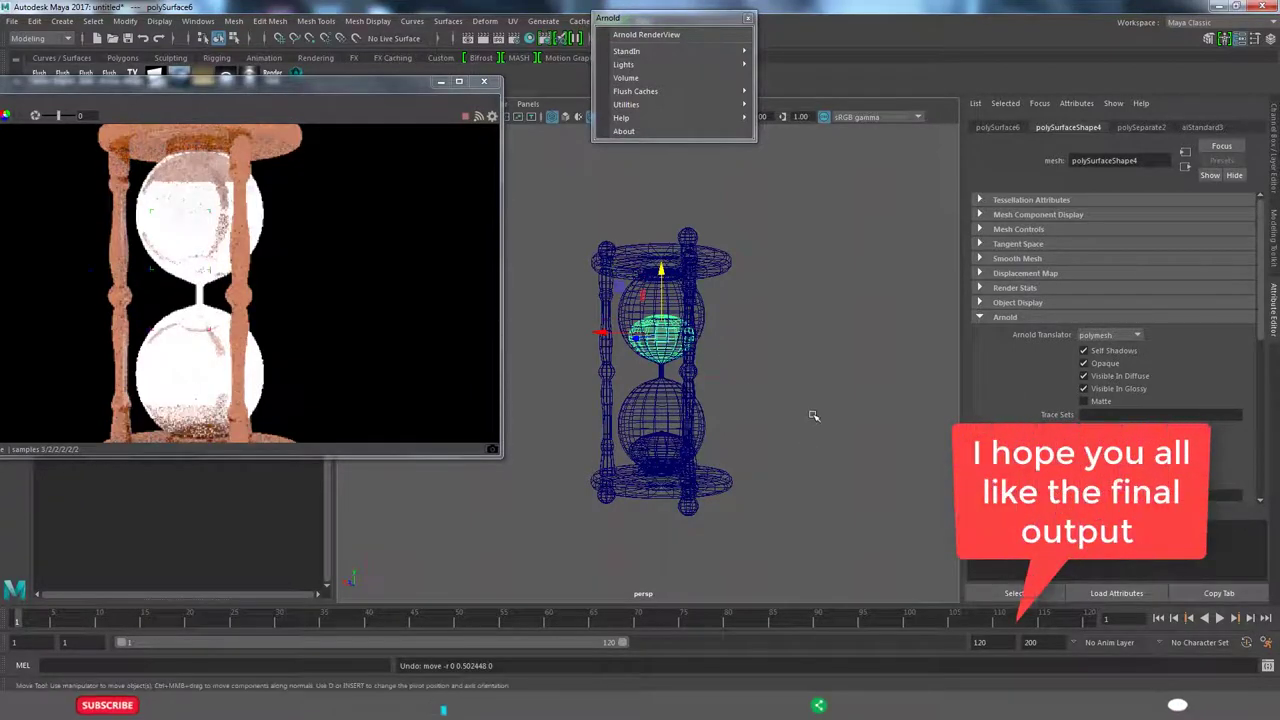
- Clear the selection and select the sky dome light to reach its file1 texture settings
{"action": "middle_click_drag", "start_coordinate": [813, 415], "coordinate": [745, 381], "text": "alt"}
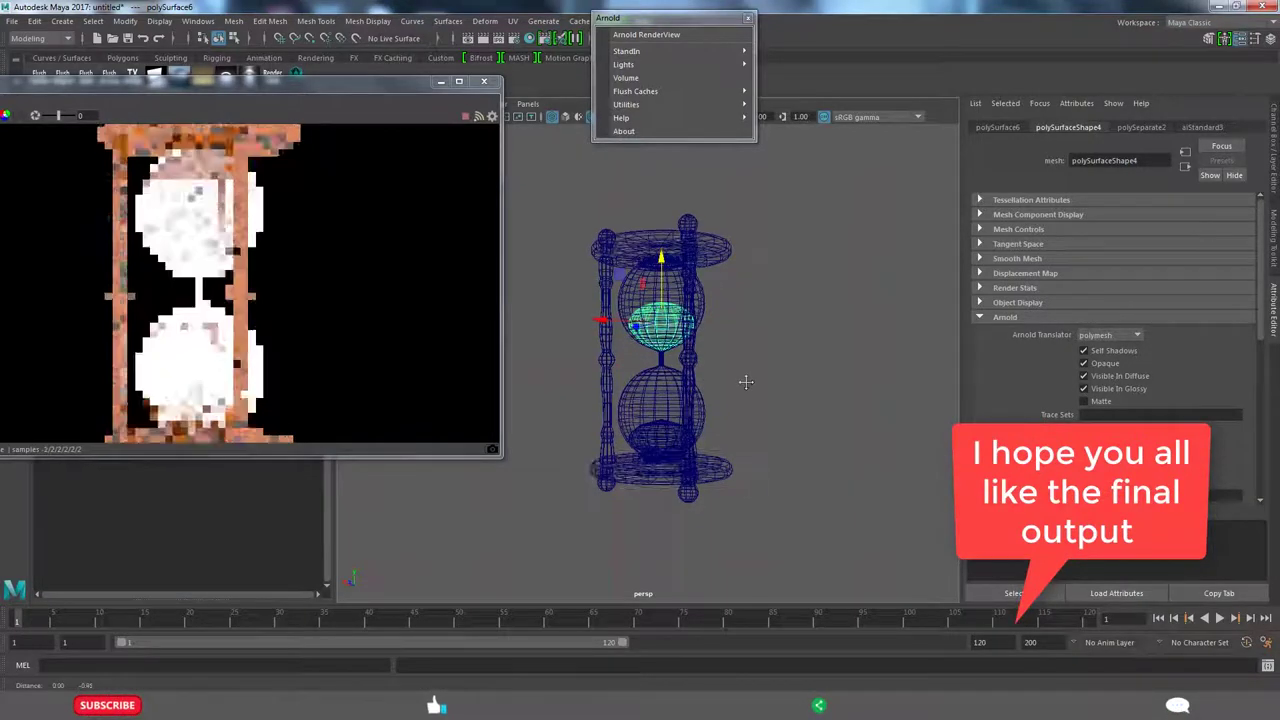
{"action": "left_click_drag", "start_coordinate": [745, 381], "coordinate": [766, 366], "text": "alt"}
{"action": "left_click", "coordinate": [818, 269]}
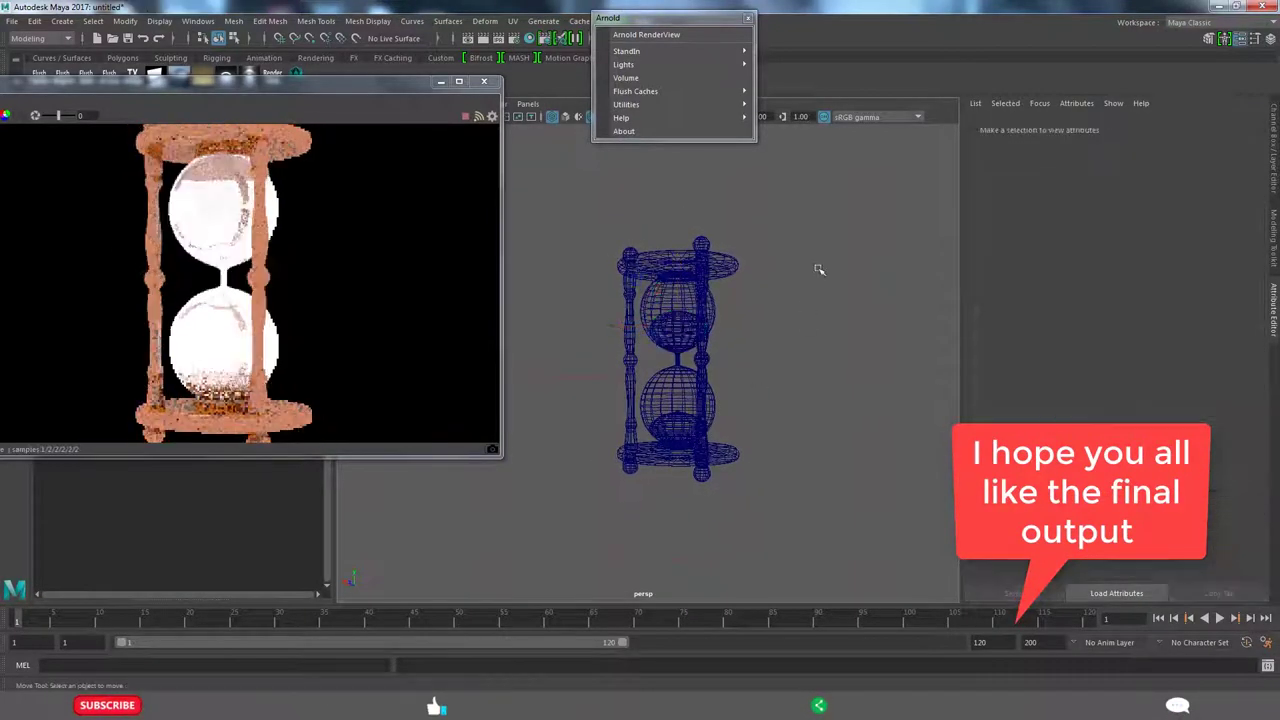
{"action": "left_click", "coordinate": [937, 270]}
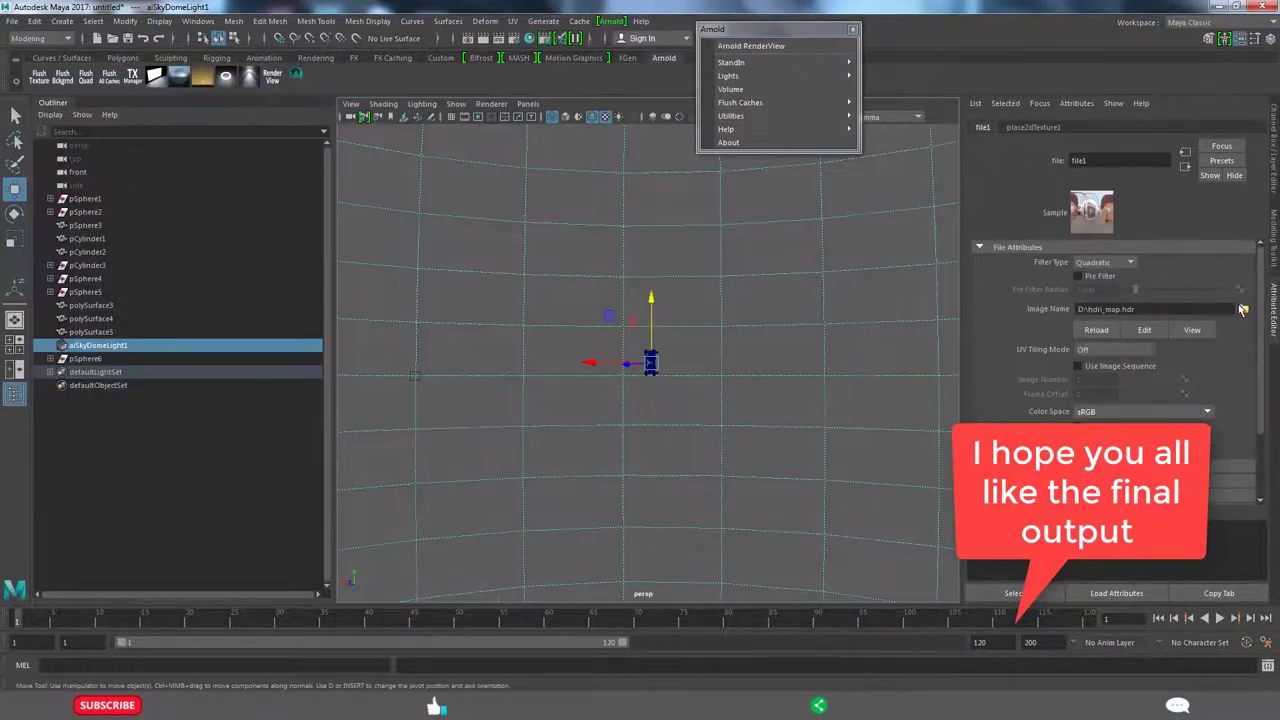
- Load hdri_map.hdr as the sky dome's image
{"action": "left_click", "coordinate": [1242, 310]}
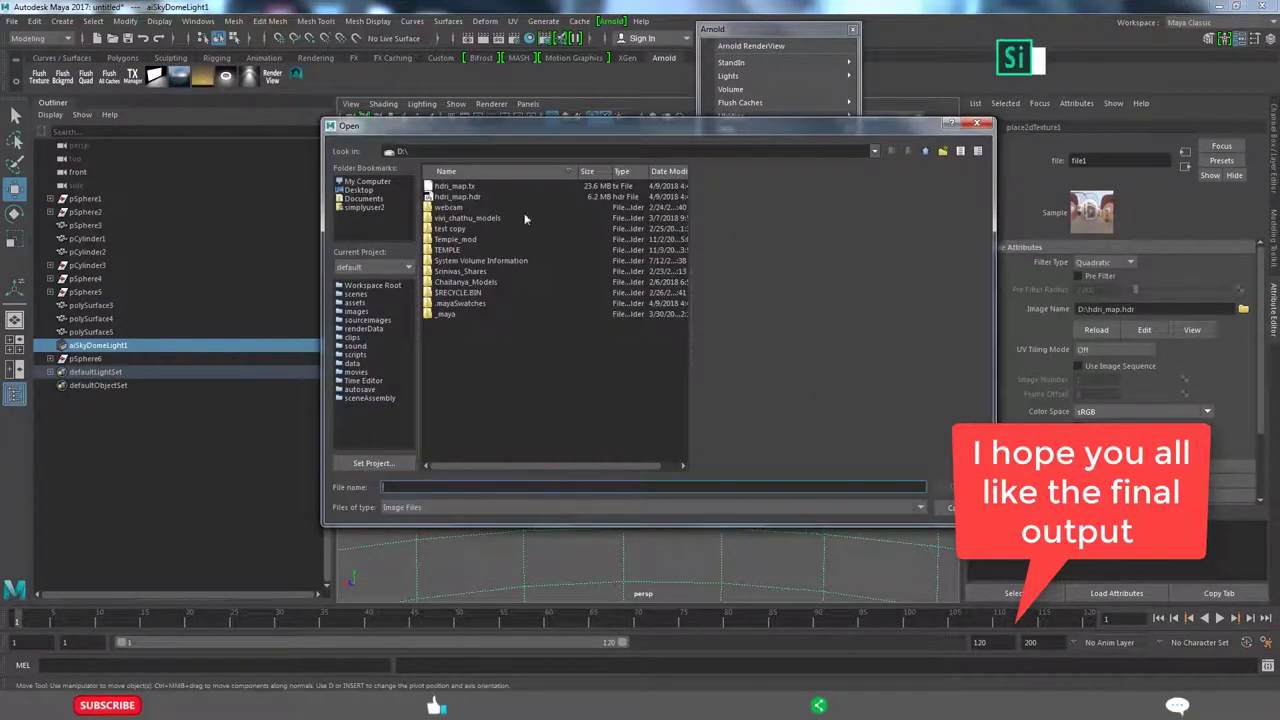
{"action": "left_click", "coordinate": [457, 196]}
{"action": "left_click", "coordinate": [948, 488]}
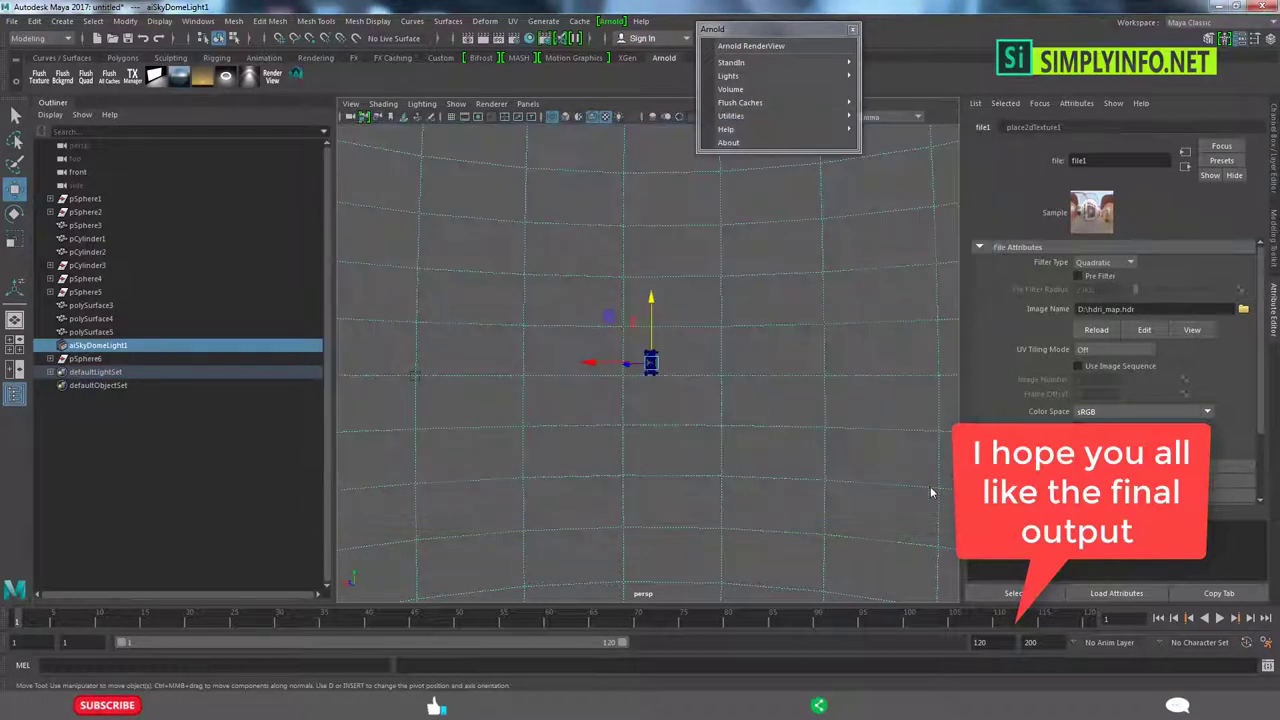
- Show the 960 x 540 resolution gate and render the HDRI-lit hourglass in Arnold RenderView
{"action": "left_click_drag", "start_coordinate": [710, 282], "coordinate": [743, 286], "text": "alt"}
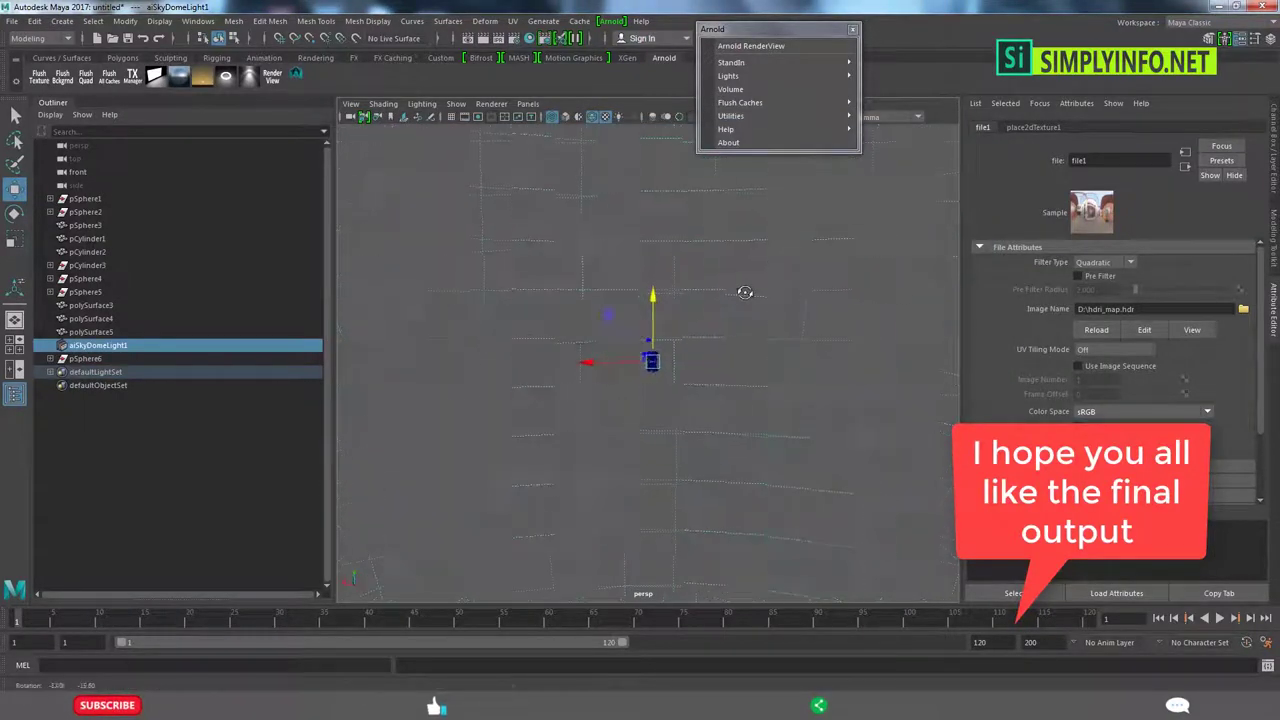
{"action": "scroll", "coordinate": [780, 440], "scroll_direction": "up", "scroll_amount": 2}
{"action": "scroll", "coordinate": [677, 409], "scroll_direction": "up", "scroll_amount": 2}
{"action": "scroll", "coordinate": [650, 300], "scroll_direction": "up", "scroll_amount": 2}
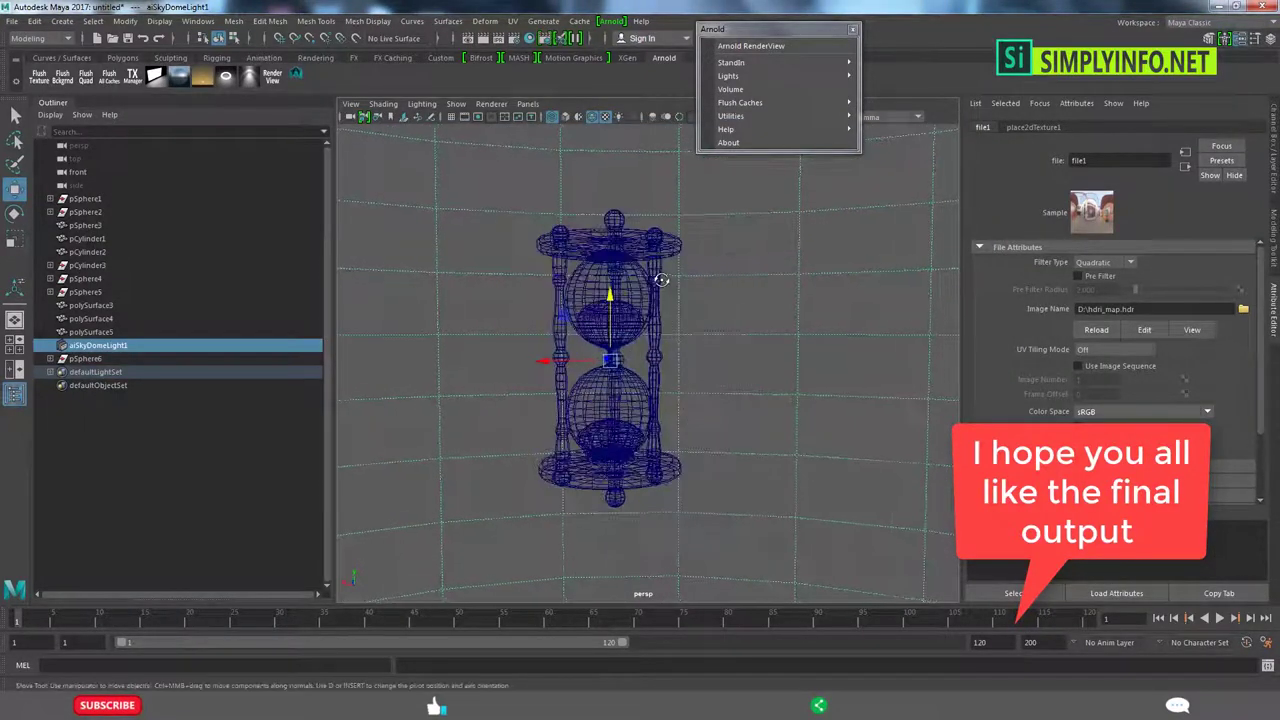
{"action": "scroll", "coordinate": [604, 175], "scroll_direction": "up", "scroll_amount": 2}
{"action": "left_click", "coordinate": [479, 117]}
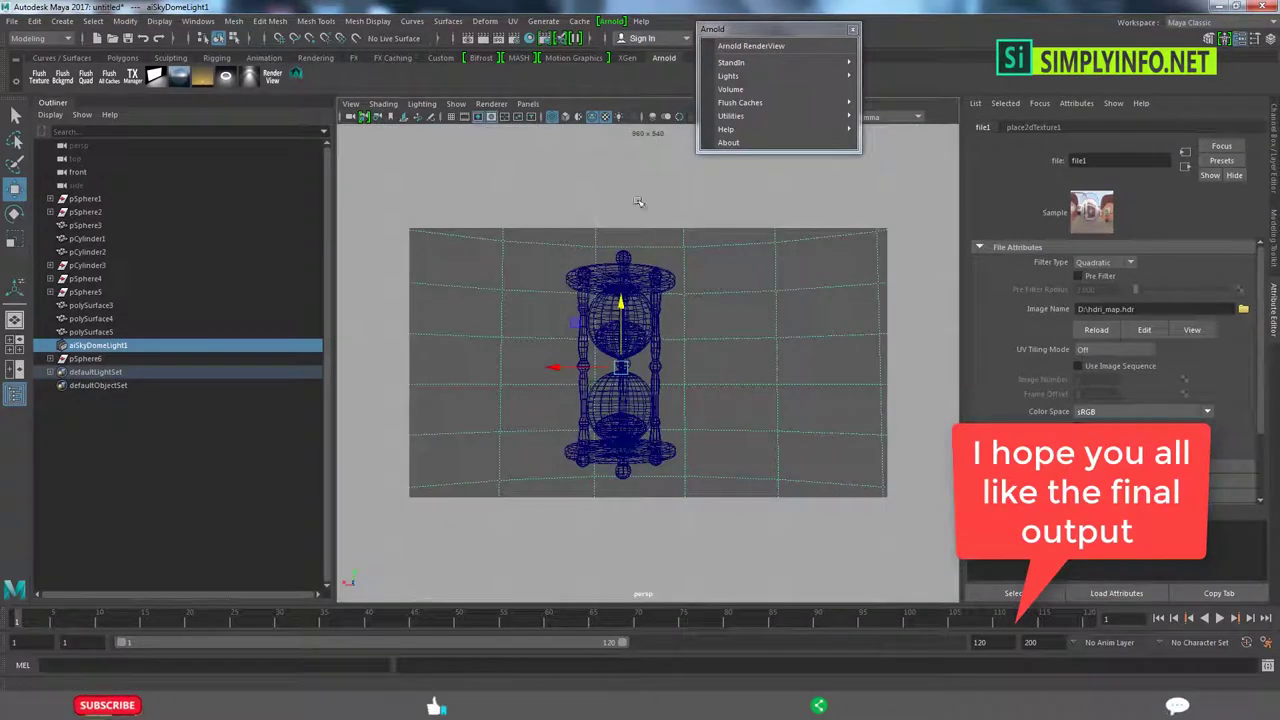
{"action": "left_click", "coordinate": [746, 46]}
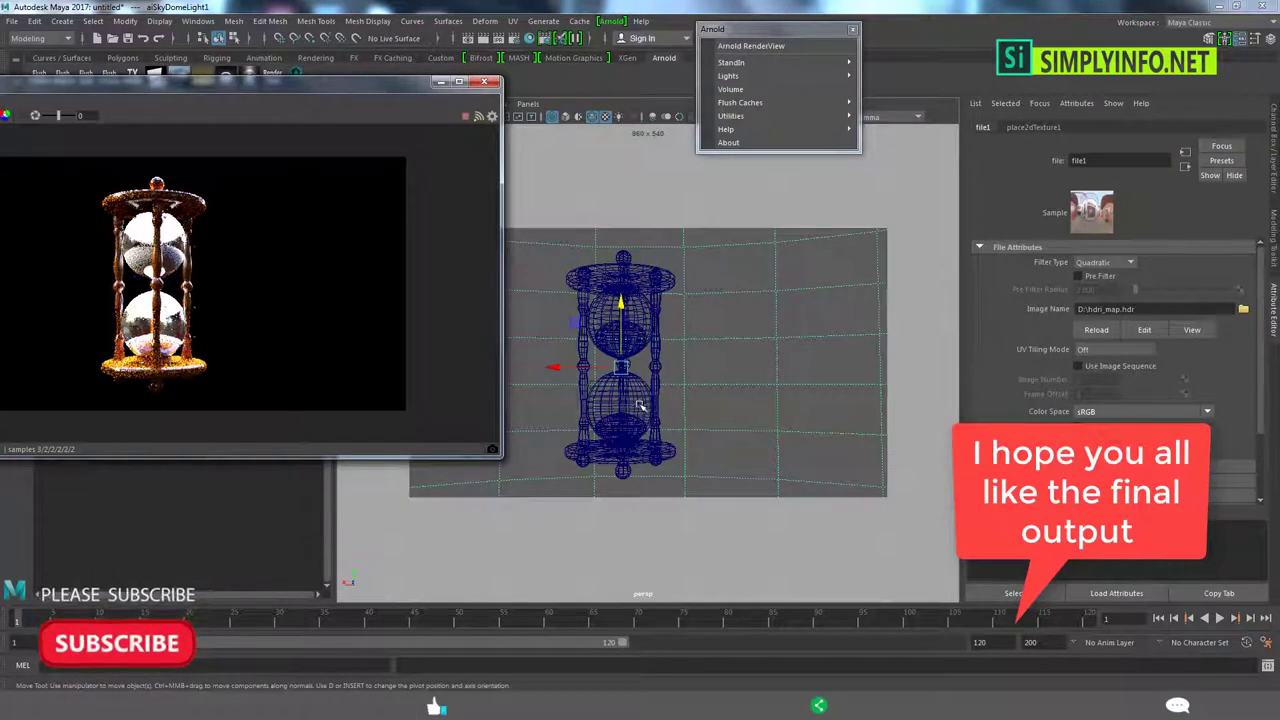
{"action": "mouse_move", "coordinate": [643, 400]}
{"action": "left_mouse_down", "text": "alt"}
{"action": "mouse_move", "coordinate": [711, 406]}
{"action": "mouse_move", "coordinate": [717, 379]}
{"action": "mouse_move", "coordinate": [776, 369]}
{"action": "mouse_move", "coordinate": [771, 357]}
{"action": "left_mouse_up", "text": "alt"}
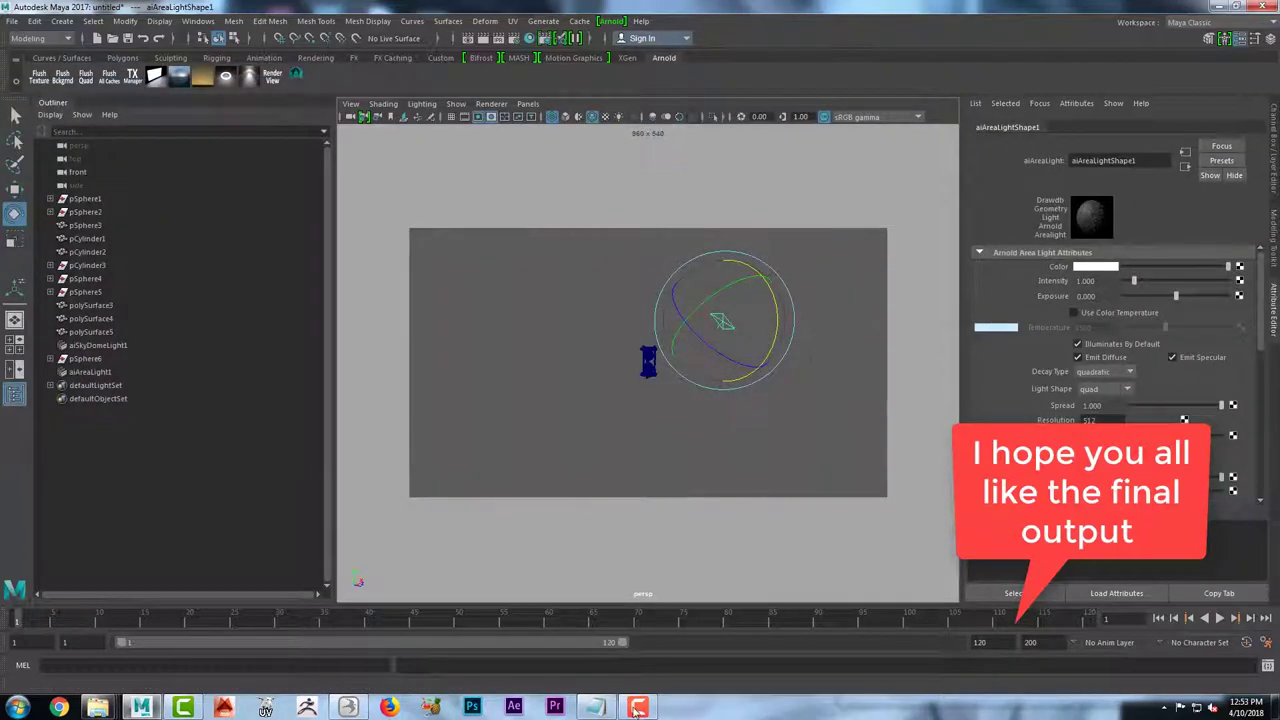
- Close the Arnold RenderView window, leaving aiAreaLight1 at intensity 1.000 with quadratic decay
{"action": "left_click", "coordinate": [635, 708]}
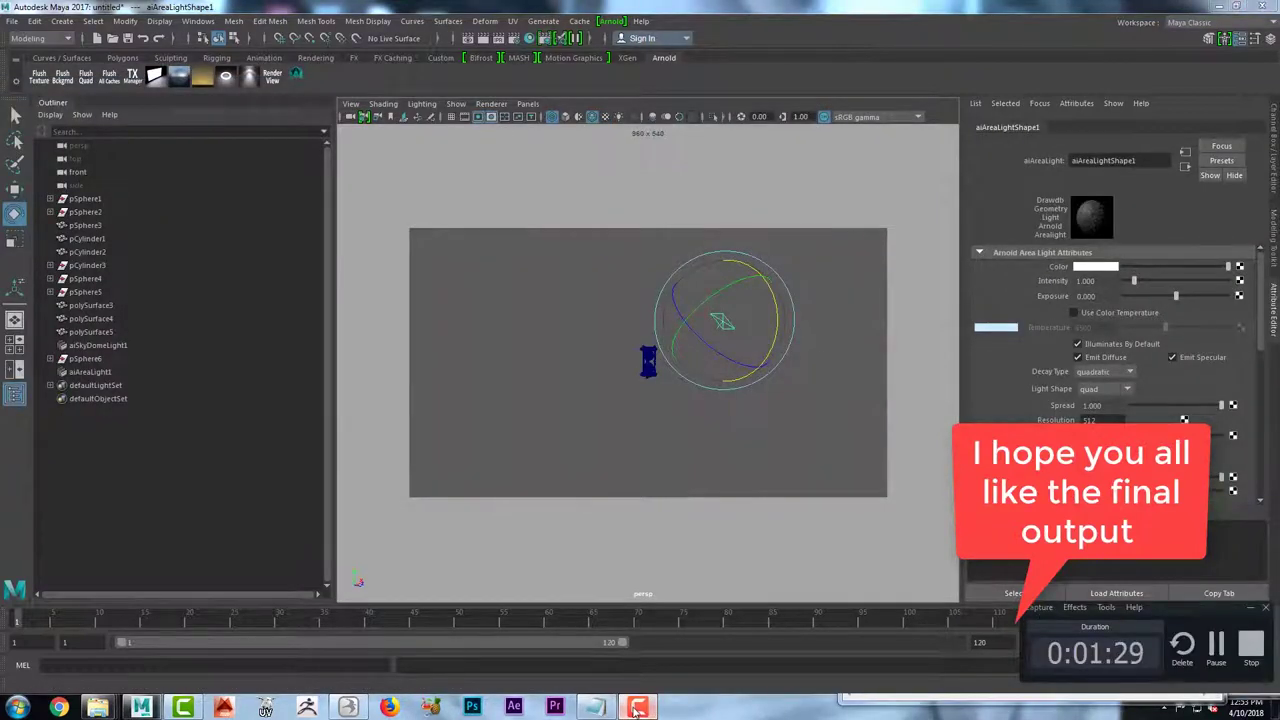